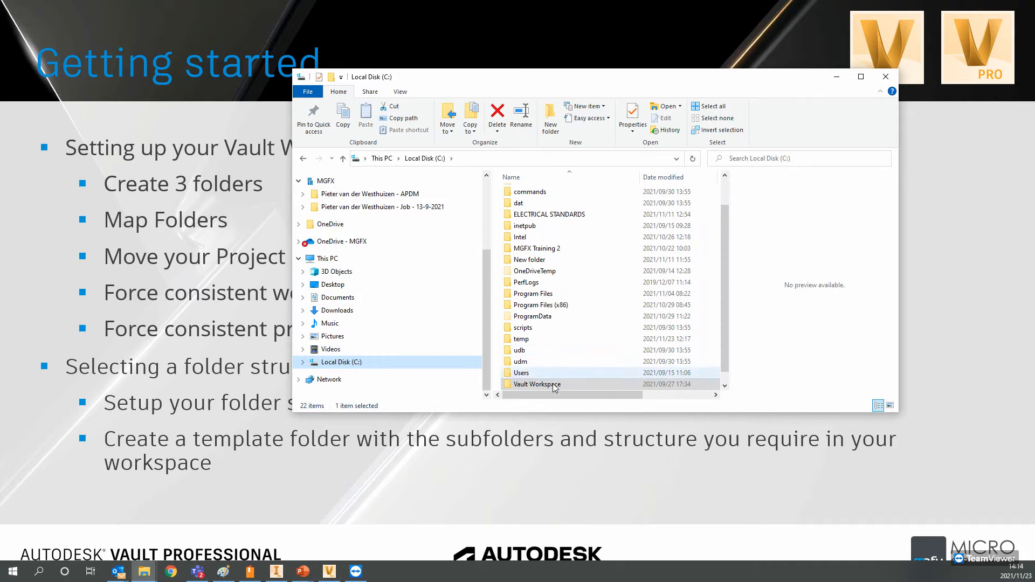
Step: Open the Vault Workspace folder on drive C and look over its Designs and Libraries subfolders
double_click(555, 384)
click(860, 76)
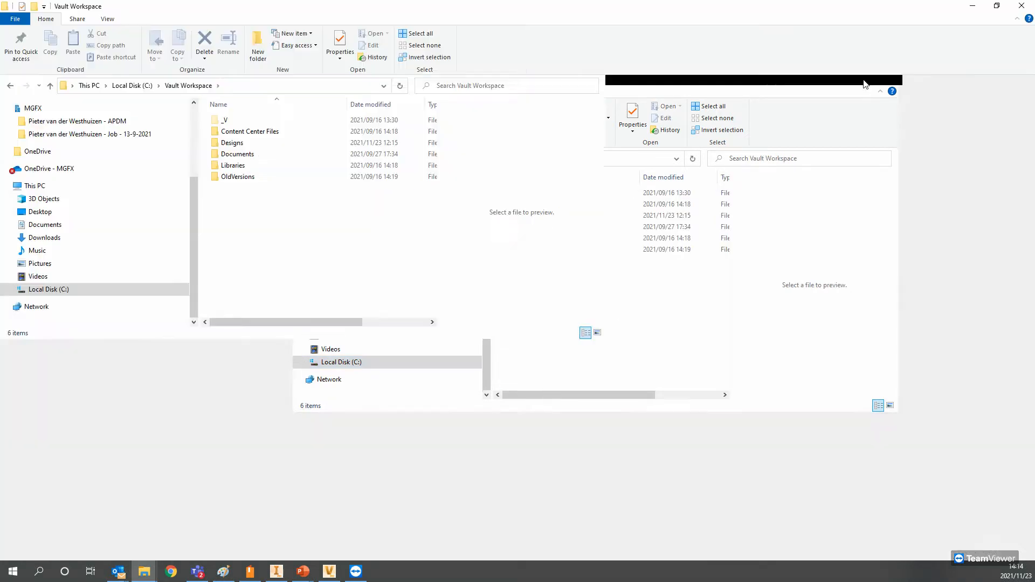
drag(316, 10, 562, 94)
click(493, 228)
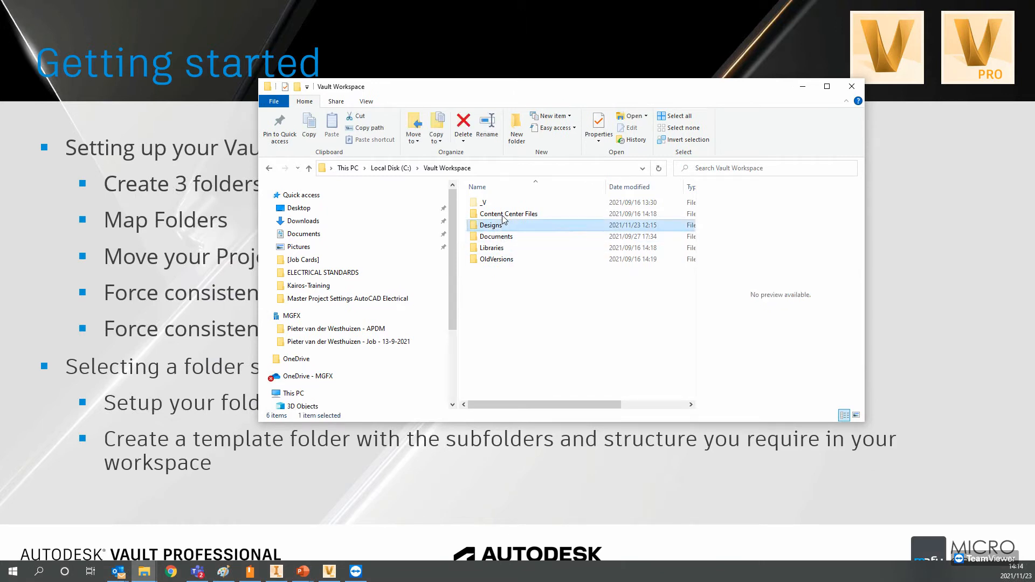
click(489, 248)
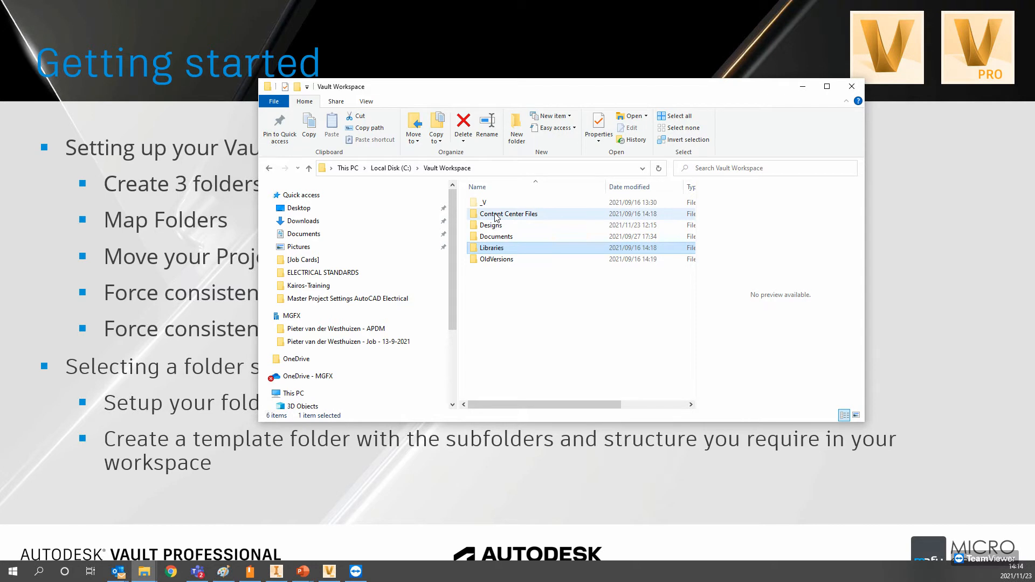
drag(531, 88, 655, 63)
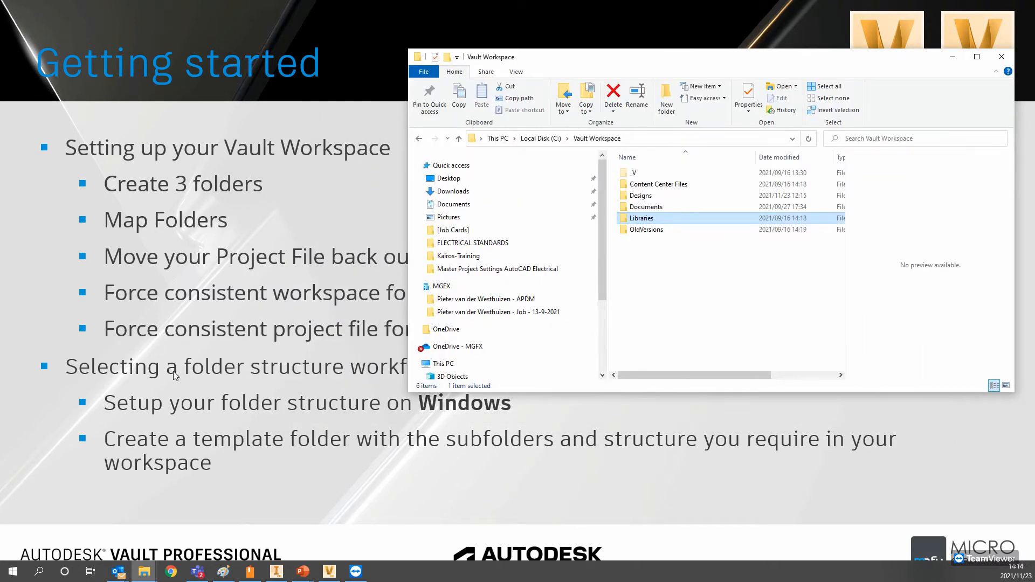
Step: Switch to Vault Professional and review the Content Center Files, Designs and Libraries folders under the Project Explorer root
click(329, 571)
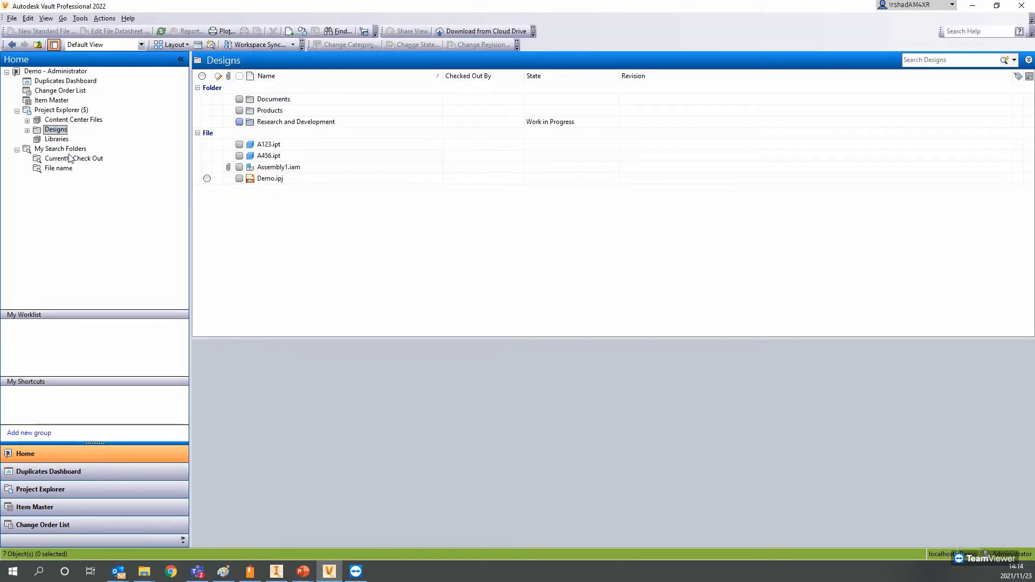
click(58, 120)
click(52, 128)
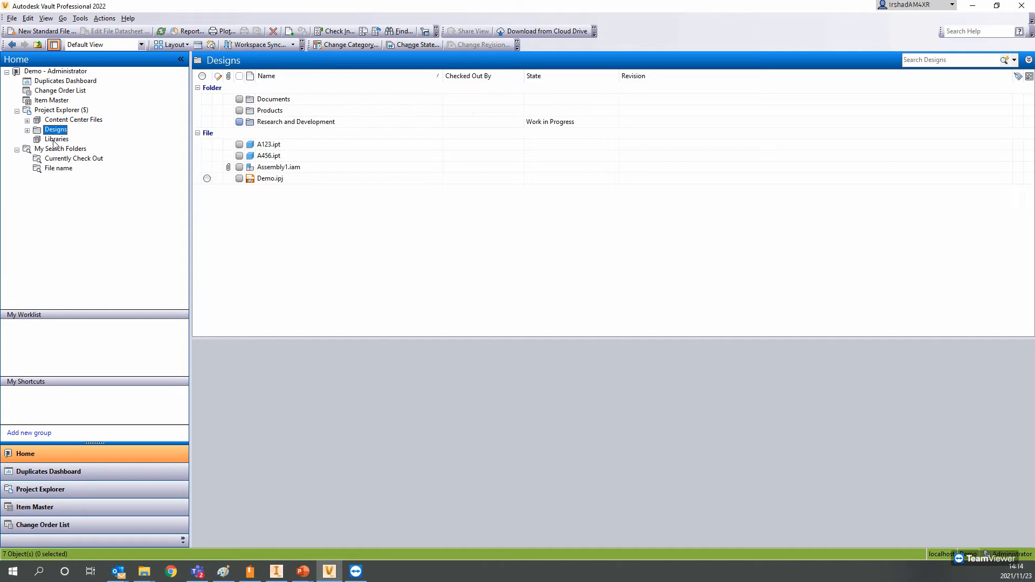
click(56, 139)
key(Left)
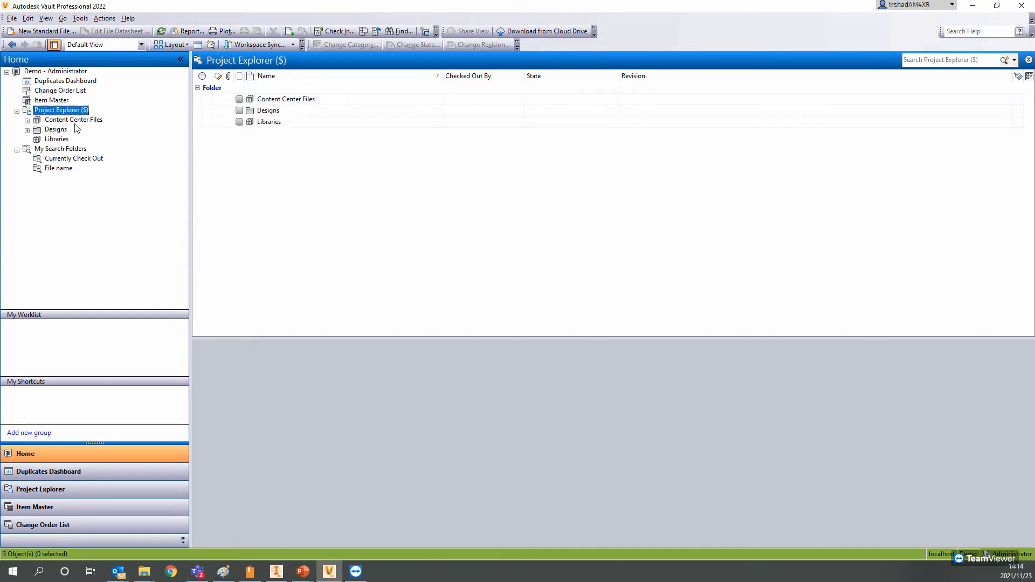
Step: View the details of Demo.ipj in the vault's Designs folder, then return to the Project Explorer root
double_click(274, 111)
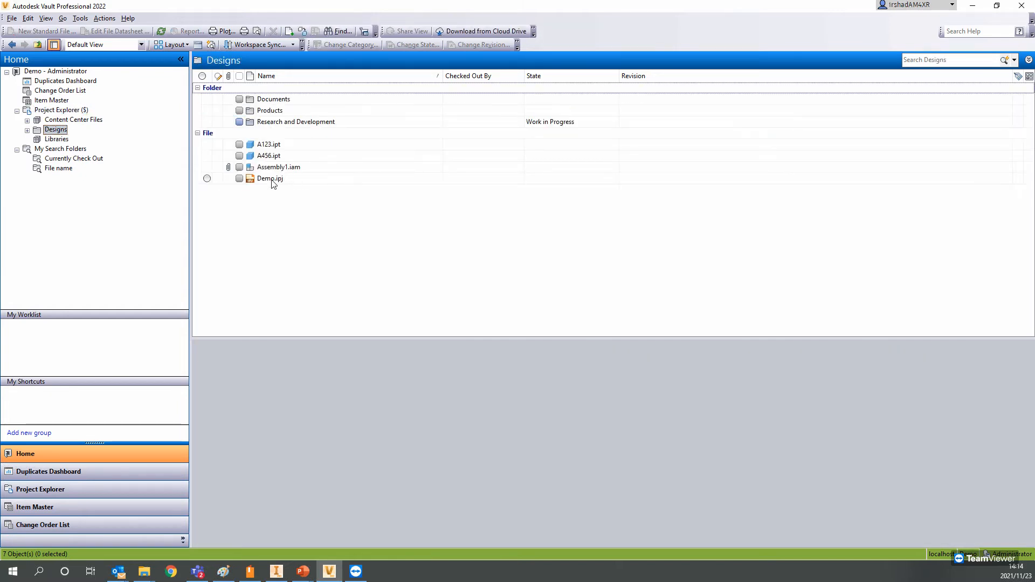
click(273, 179)
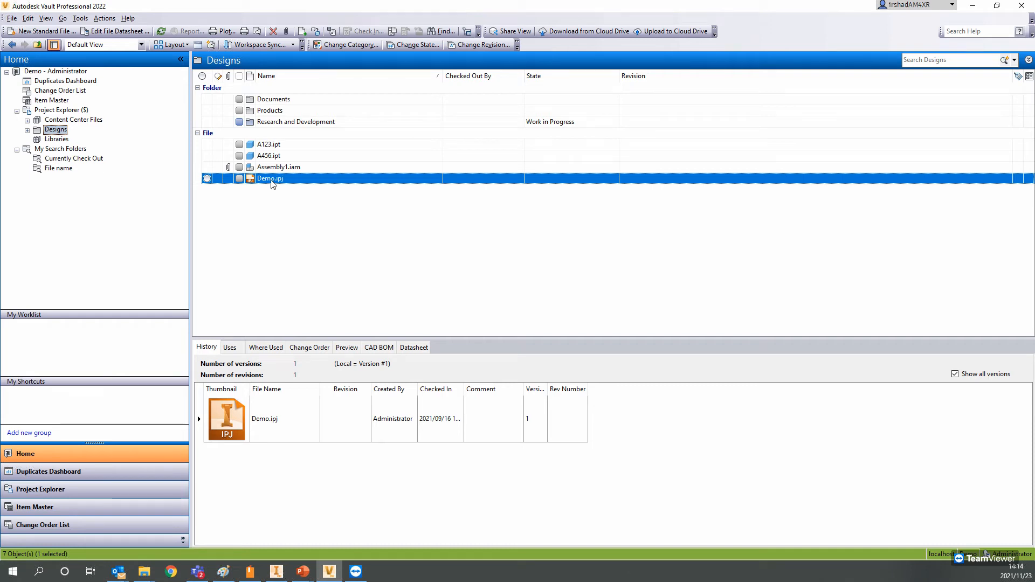
click(63, 111)
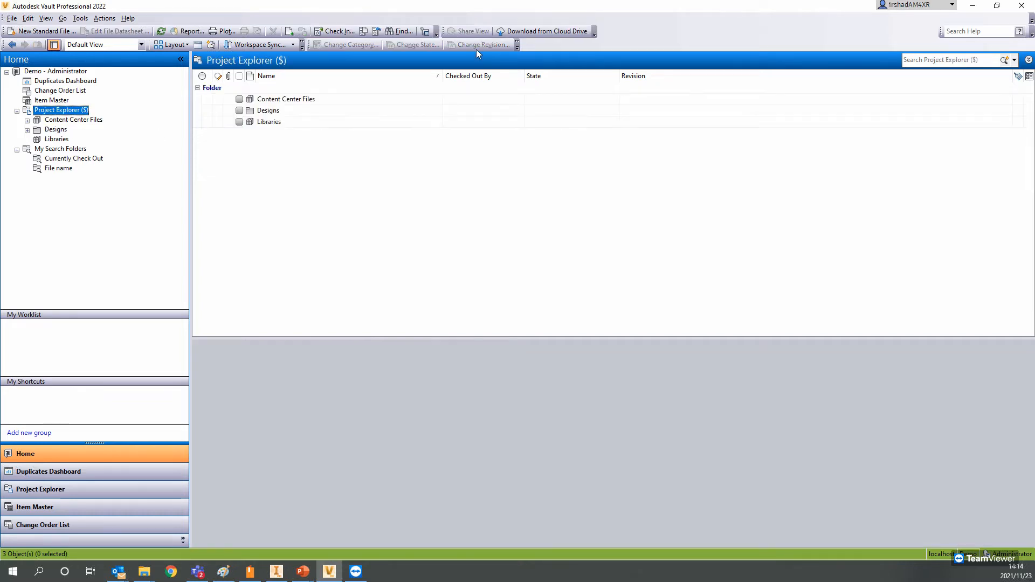
Step: Shrink the Vault window and bring the Vault Workspace folder window forward to locate the matching local Designs folder
double_click(413, 8)
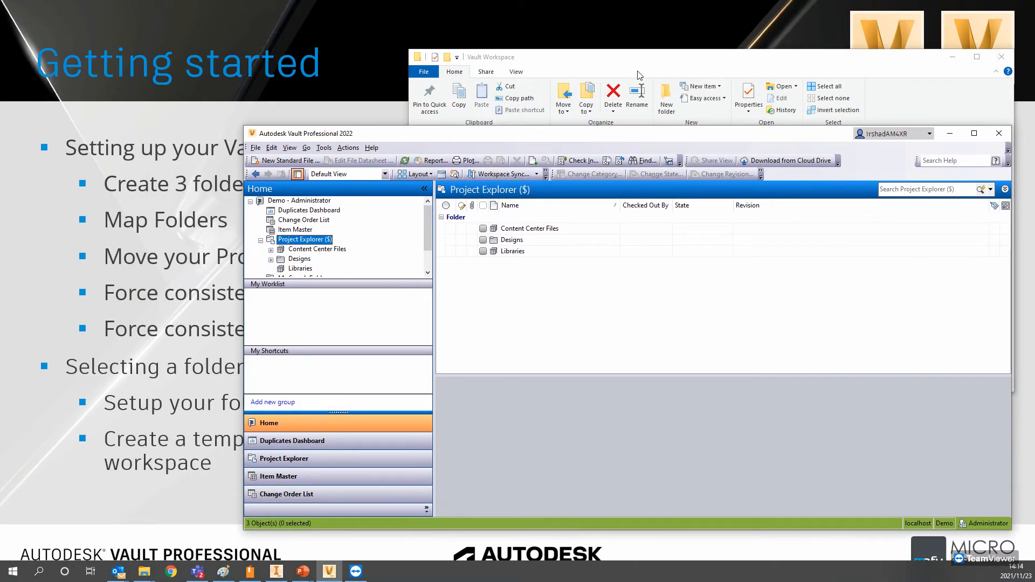
click(638, 58)
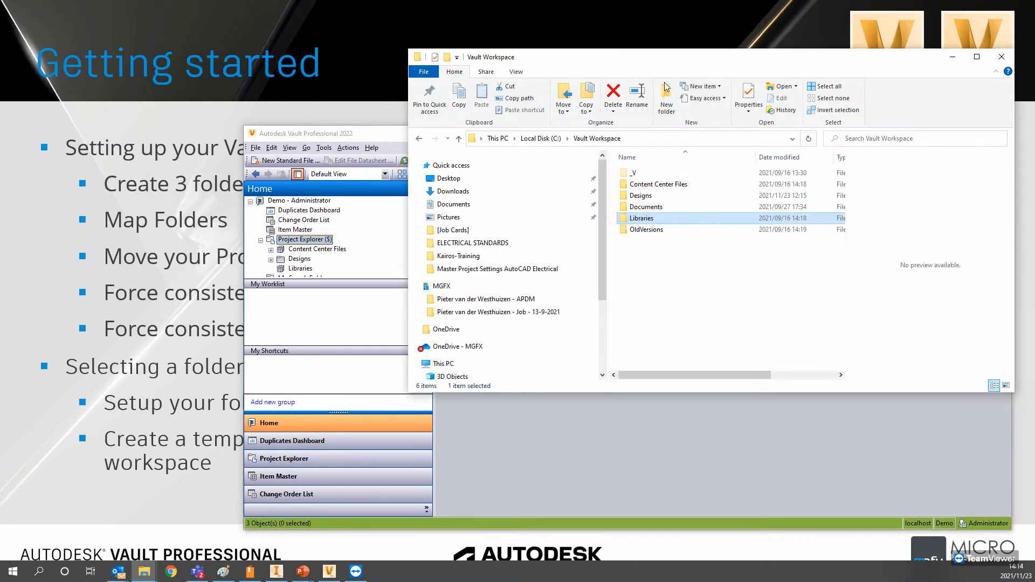
click(649, 196)
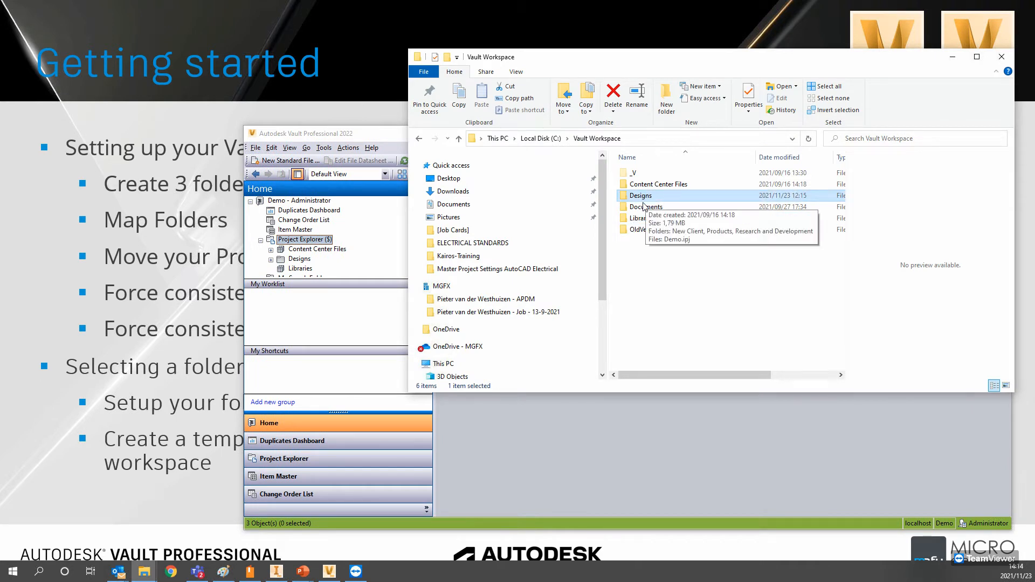
Step: Switch to Inventor and check the Demo project's location in the Projects dialog from the home page
click(275, 573)
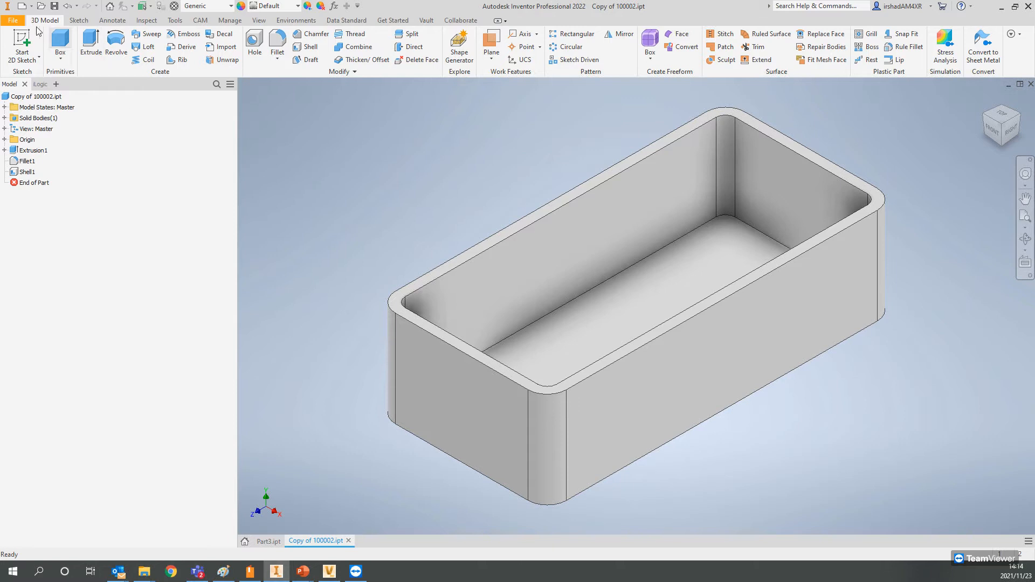
click(245, 541)
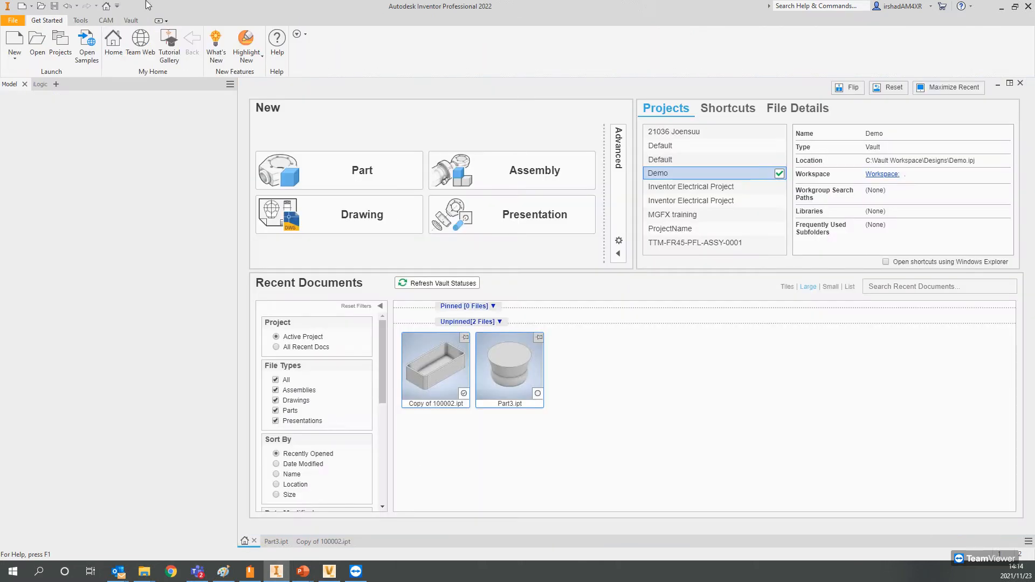
click(62, 44)
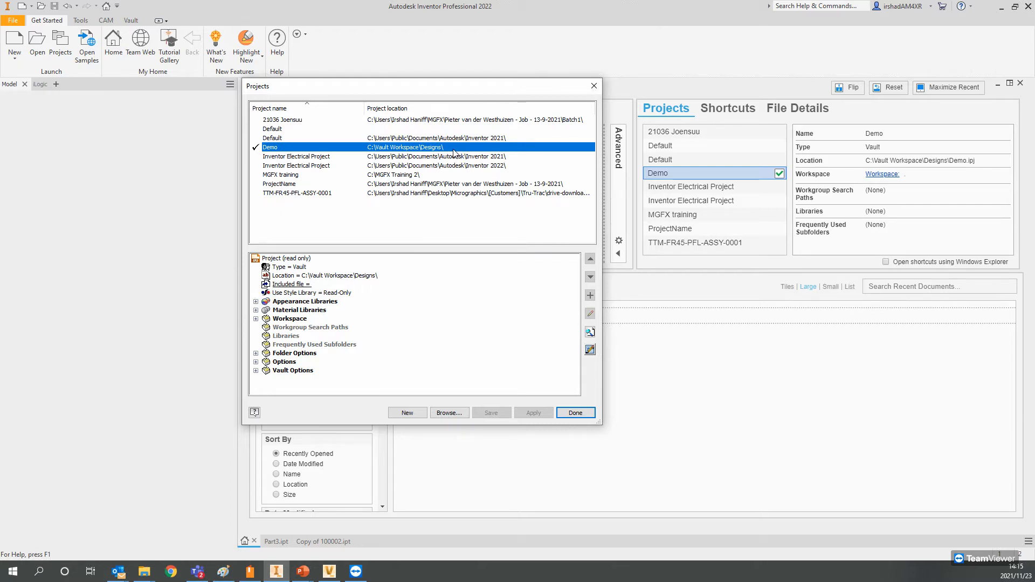
click(569, 415)
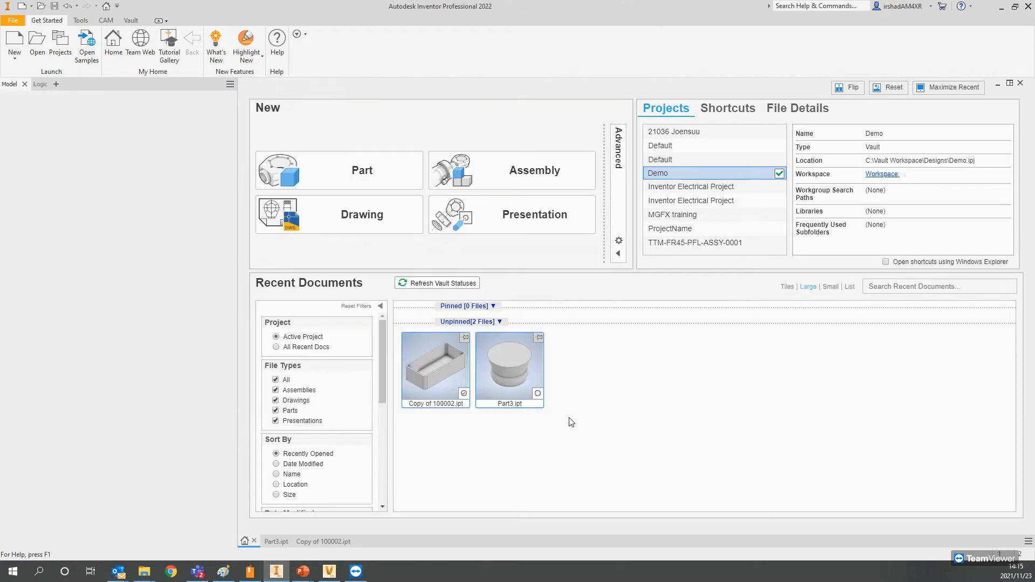
Step: Open Inventor's Vault project folder mapping to review how the local project folders map to the vault
click(130, 21)
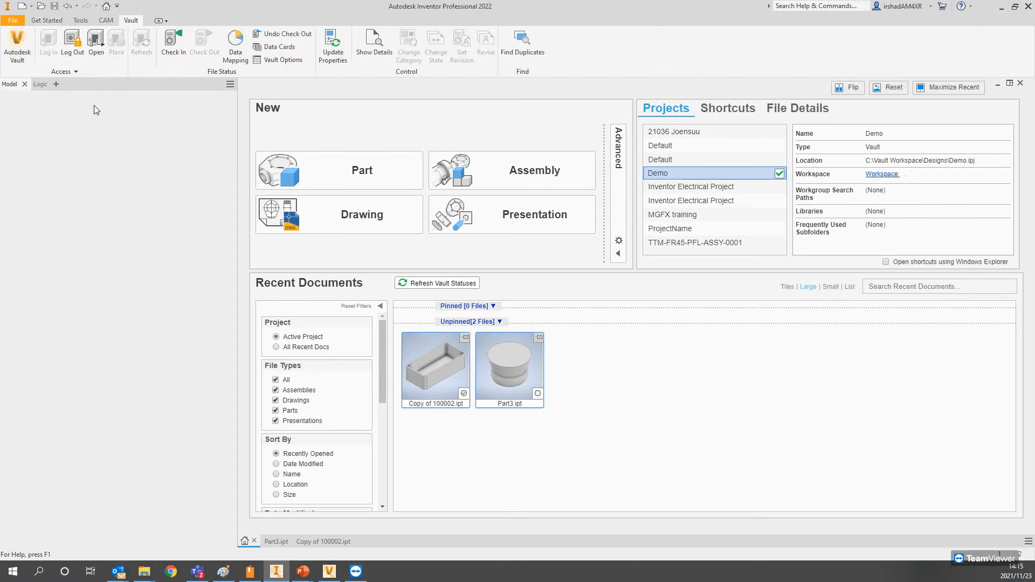
click(73, 73)
click(33, 98)
click(522, 299)
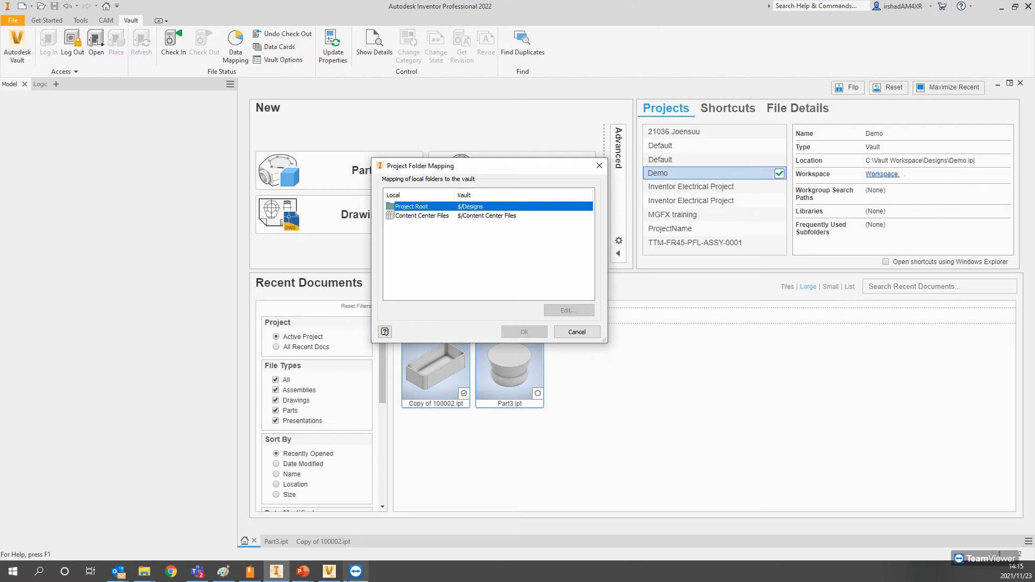
Step: Switch to Vault Professional, view the contents of the Designs folder, and minimize the window
click(330, 570)
click(511, 240)
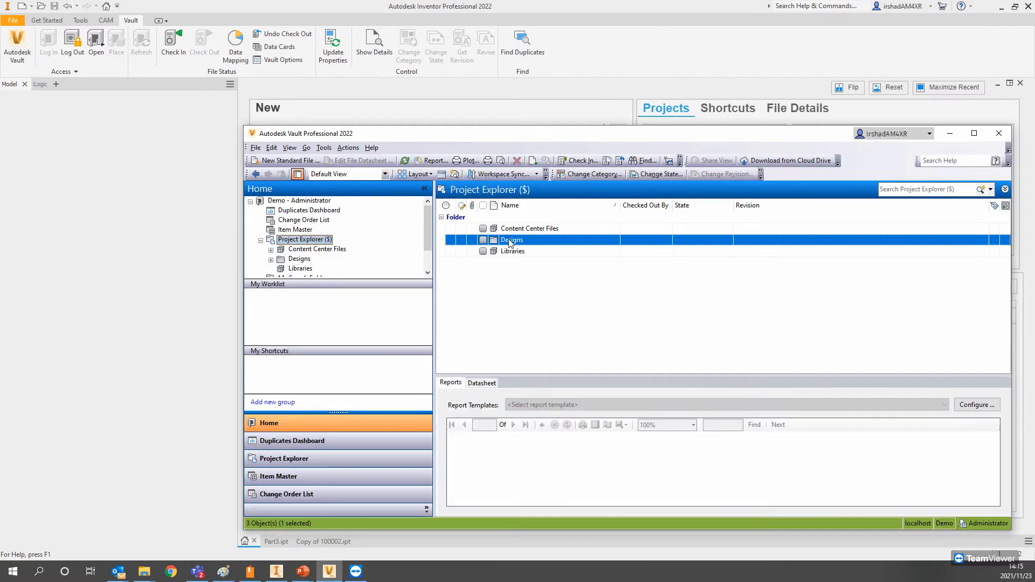
double_click(501, 240)
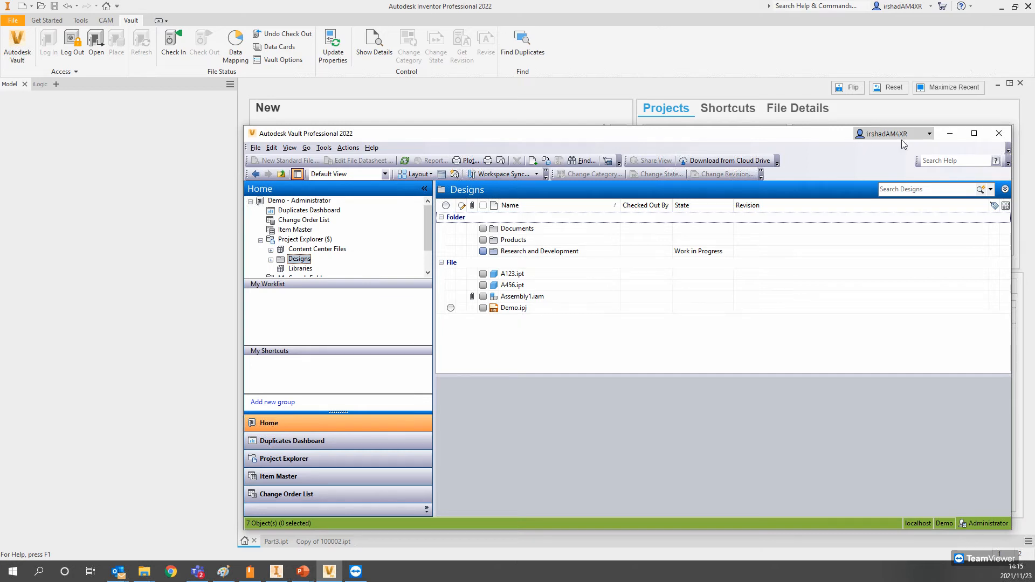
click(949, 133)
Step: Locate Demo.ipj in the local Vault Workspace Designs folder, then close the folder window and cancel Inventor's folder mapping dialog
mouse_move(150, 576)
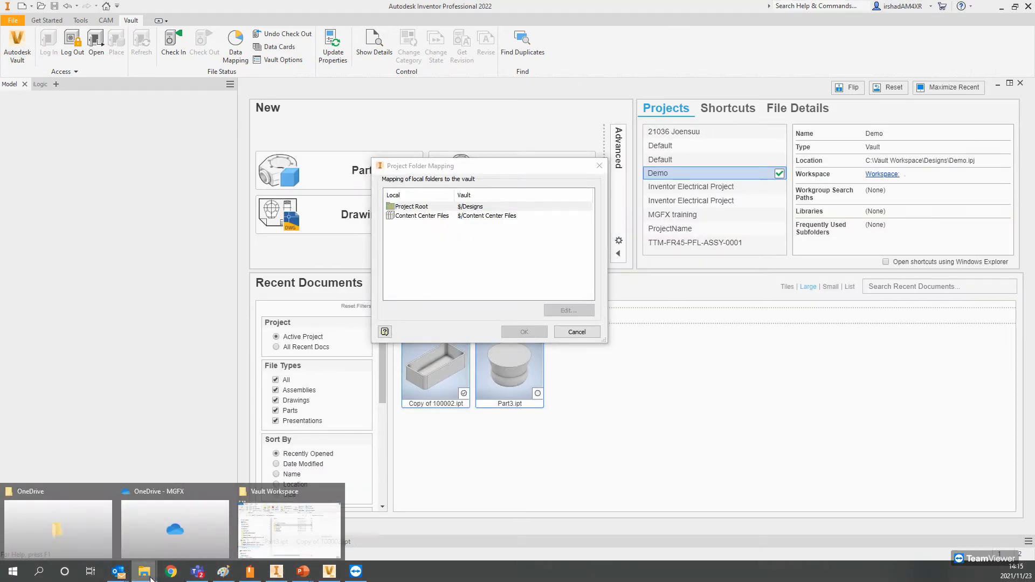
click(290, 525)
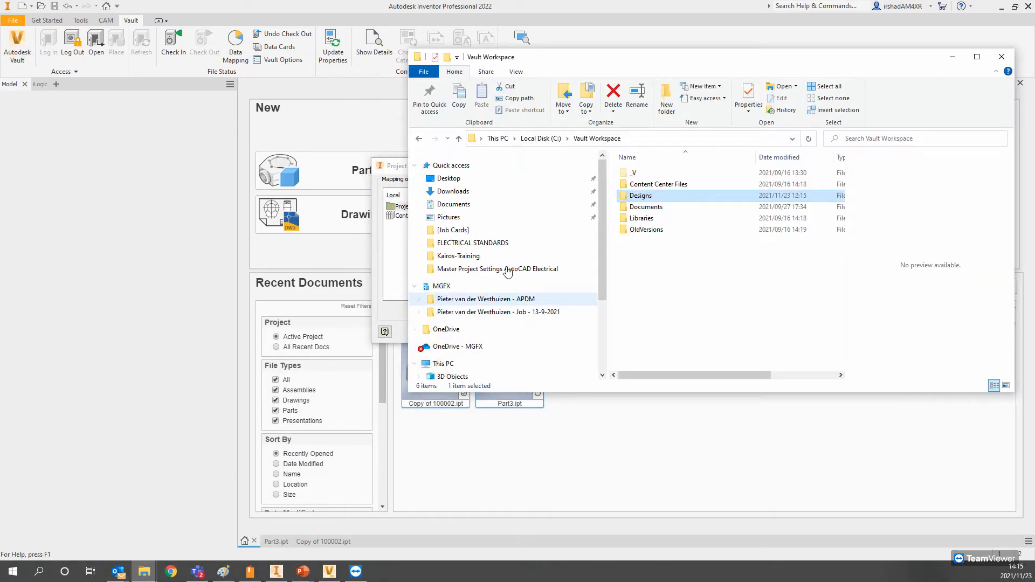
double_click(656, 199)
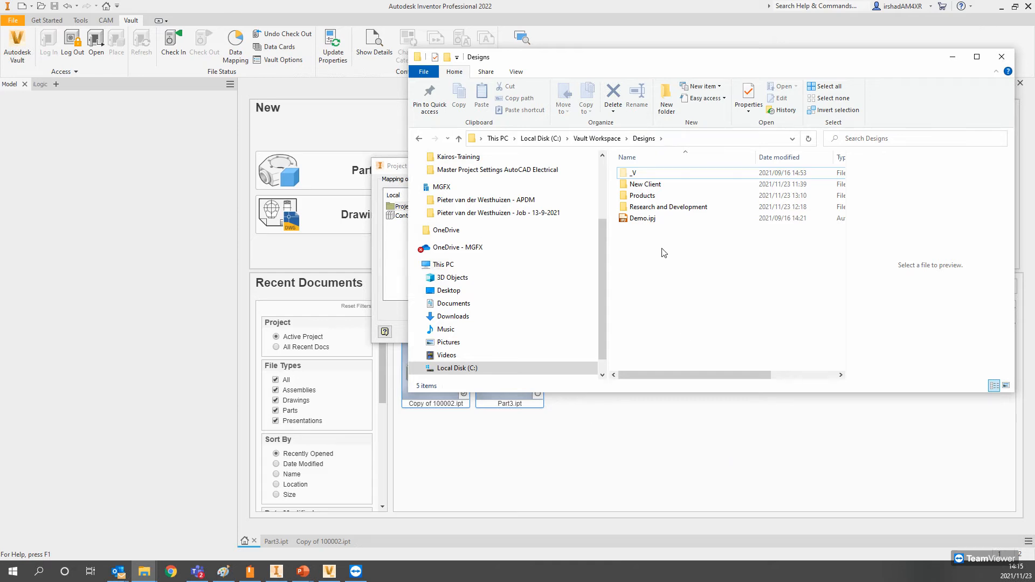
click(644, 218)
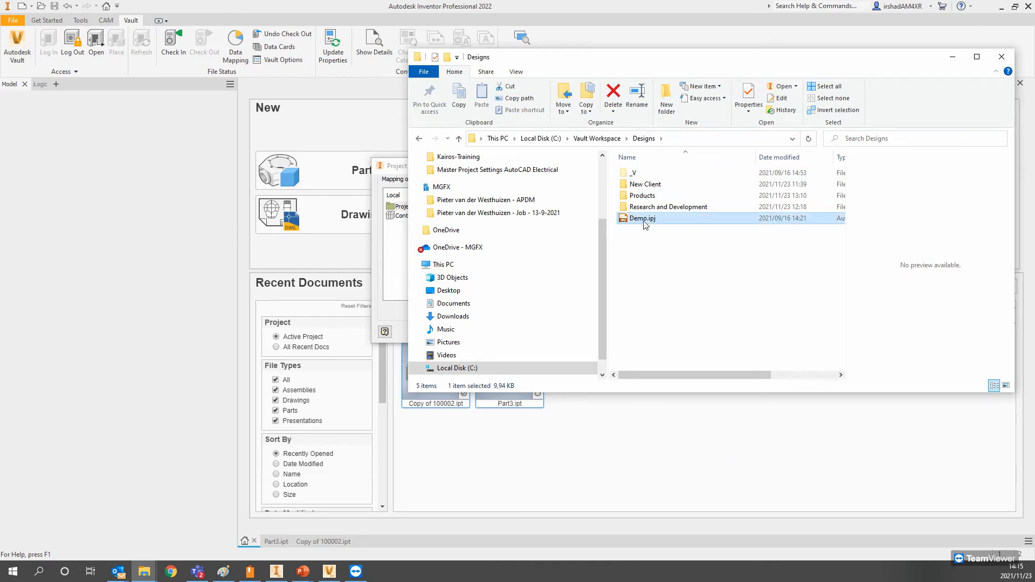
click(596, 138)
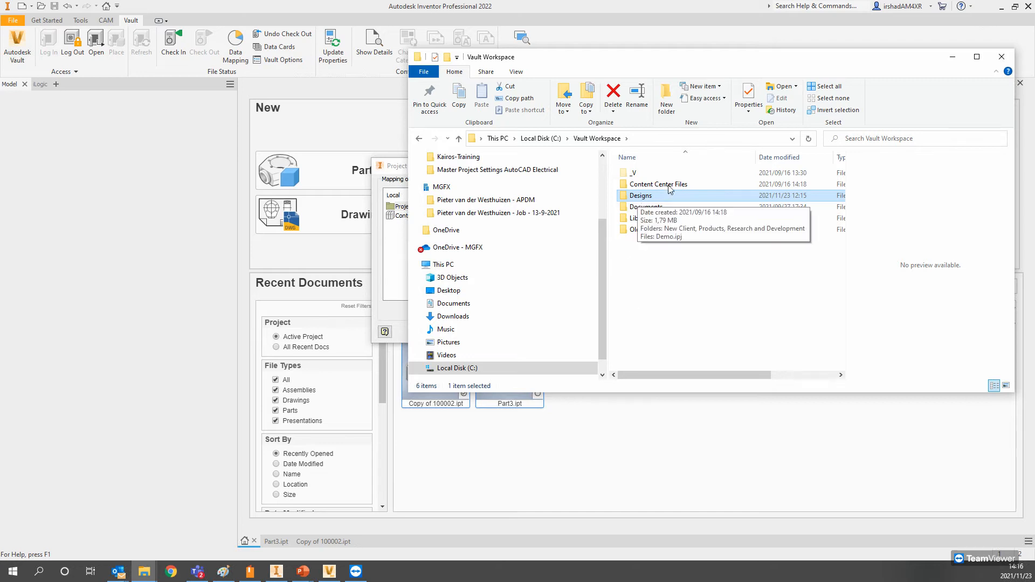
click(1000, 56)
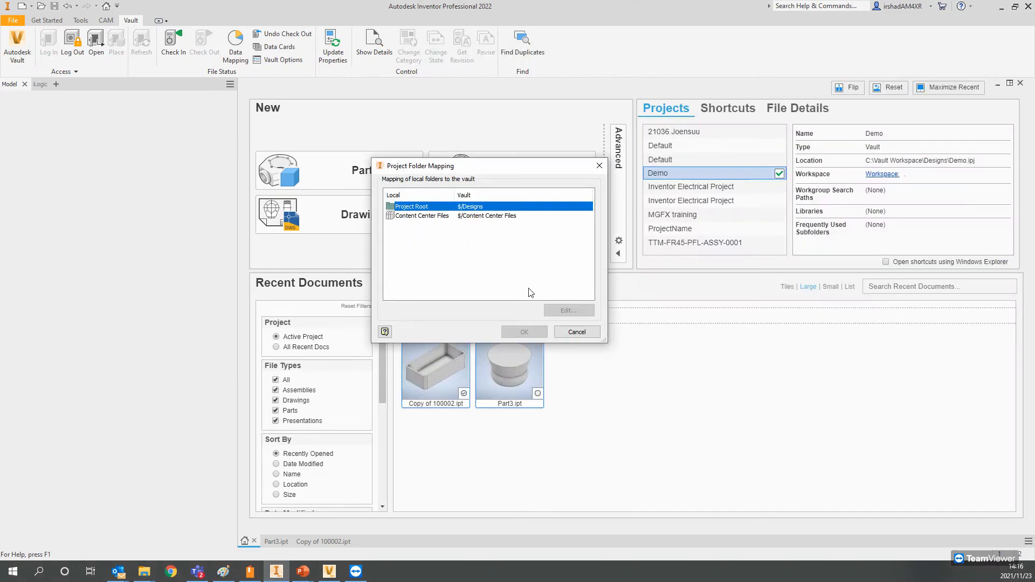
click(575, 332)
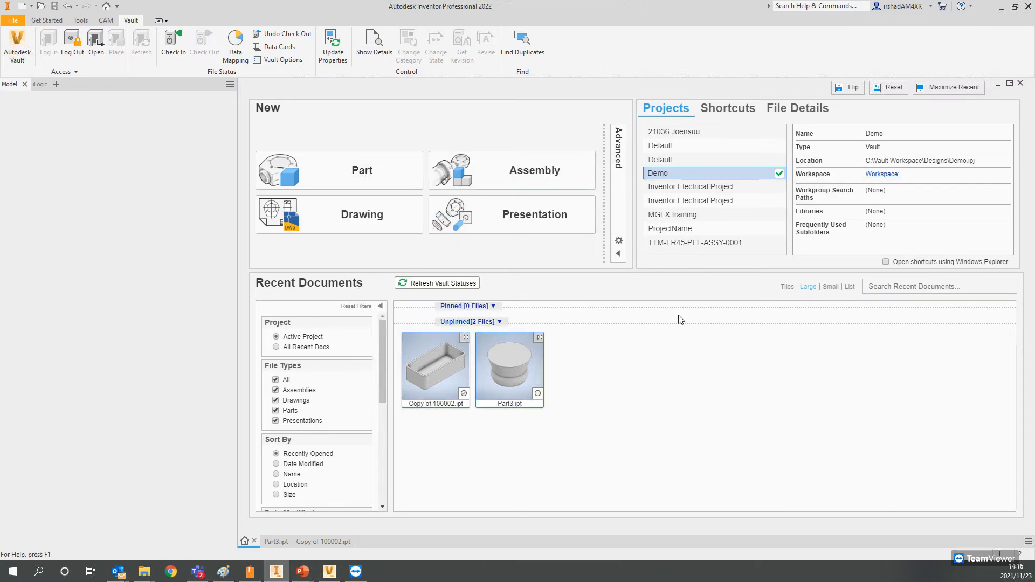
Step: Open a new File Explorer window at C:\Vault Workspace and select the Content Center Files, Designs and Documents folders
mouse_move(144, 571)
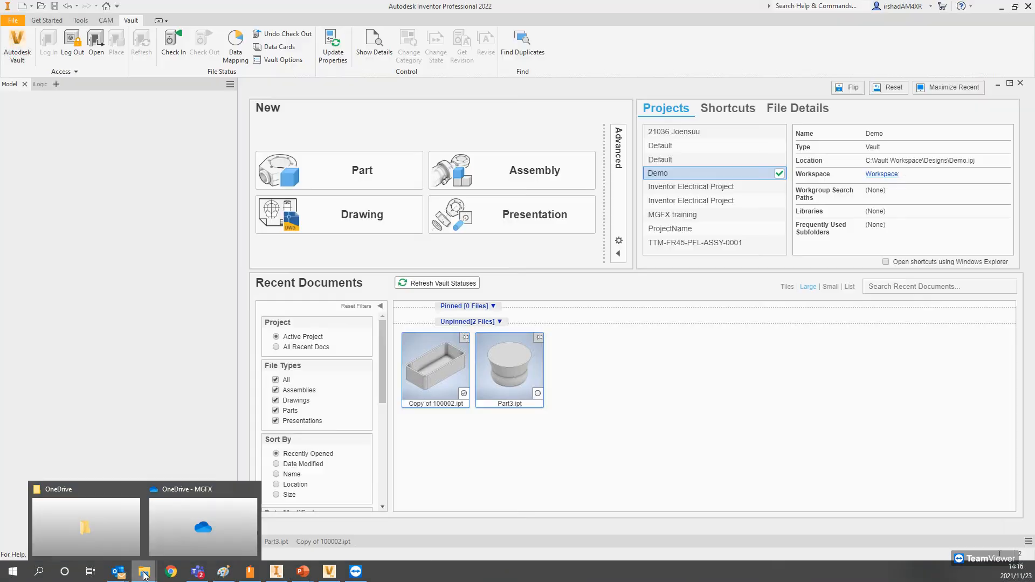
middle_click(144, 576)
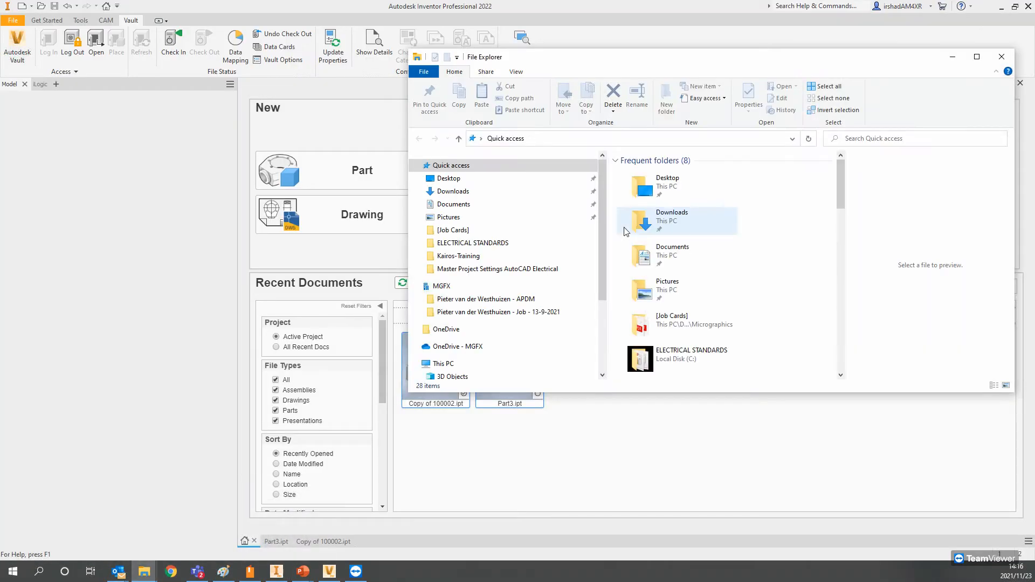
scroll(458, 356, down, 2)
scroll(458, 356, down, 2)
click(467, 344)
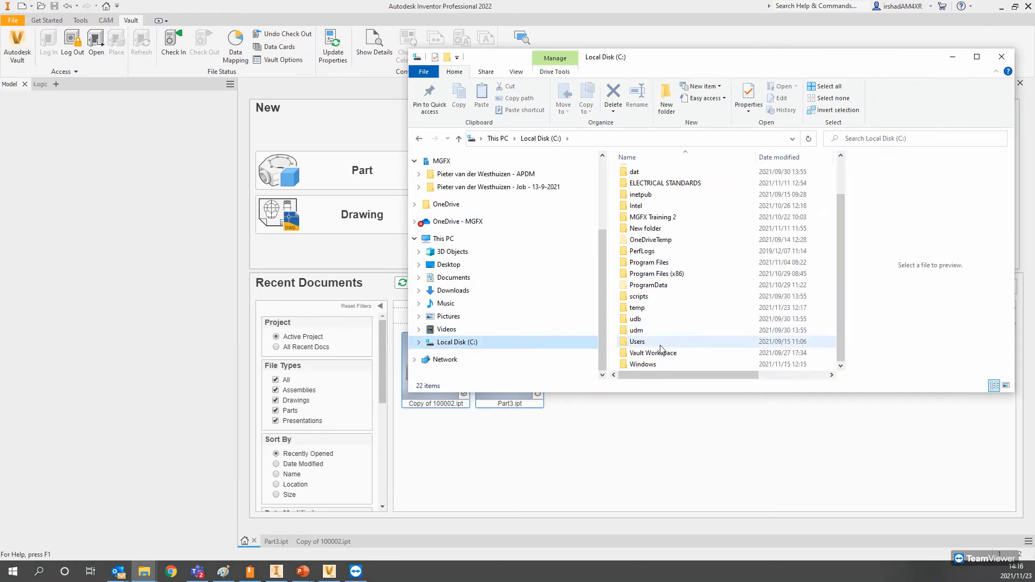
double_click(661, 346)
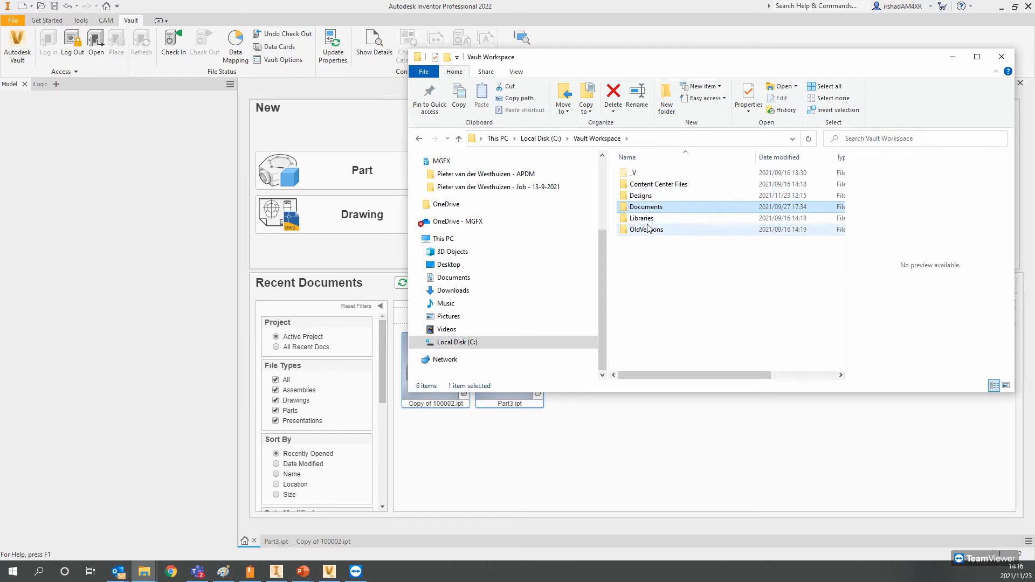
click(654, 184)
ctrl+click(646, 198)
ctrl+click(647, 209)
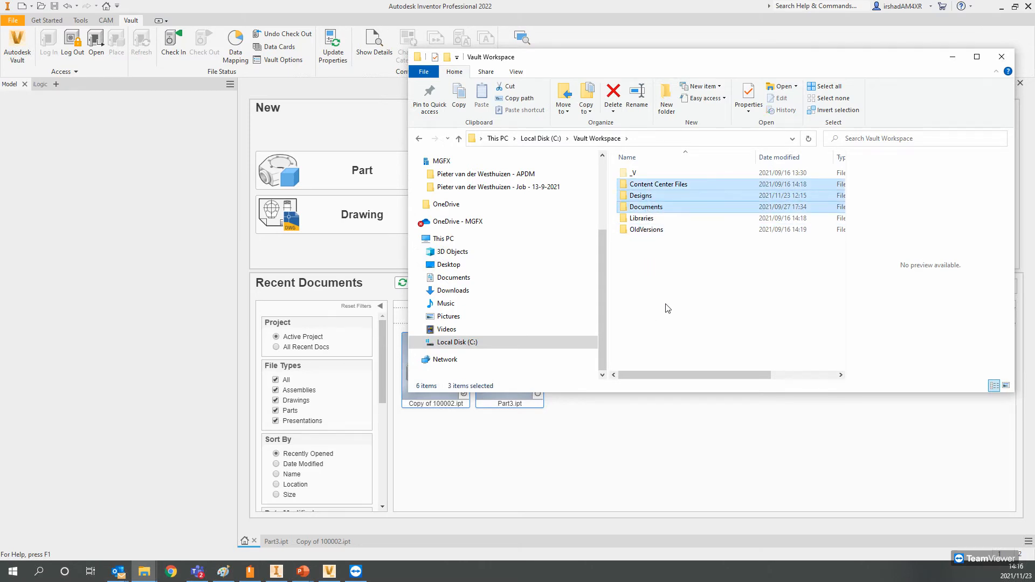
Step: Close the folder window, minimize Inventor, end the slide show, and switch to Vault Professional
click(1002, 57)
click(1001, 7)
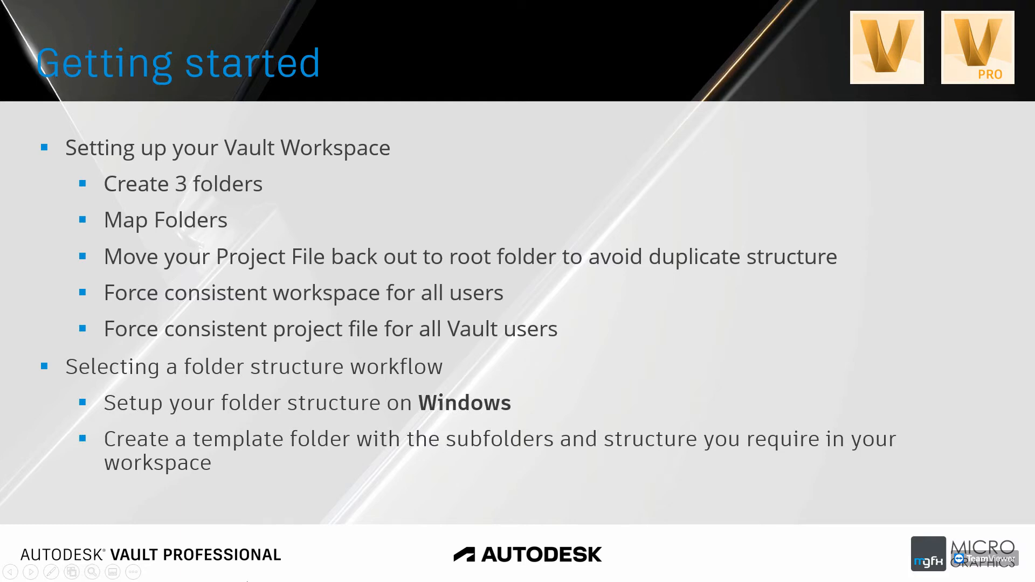
key(Escape)
click(325, 576)
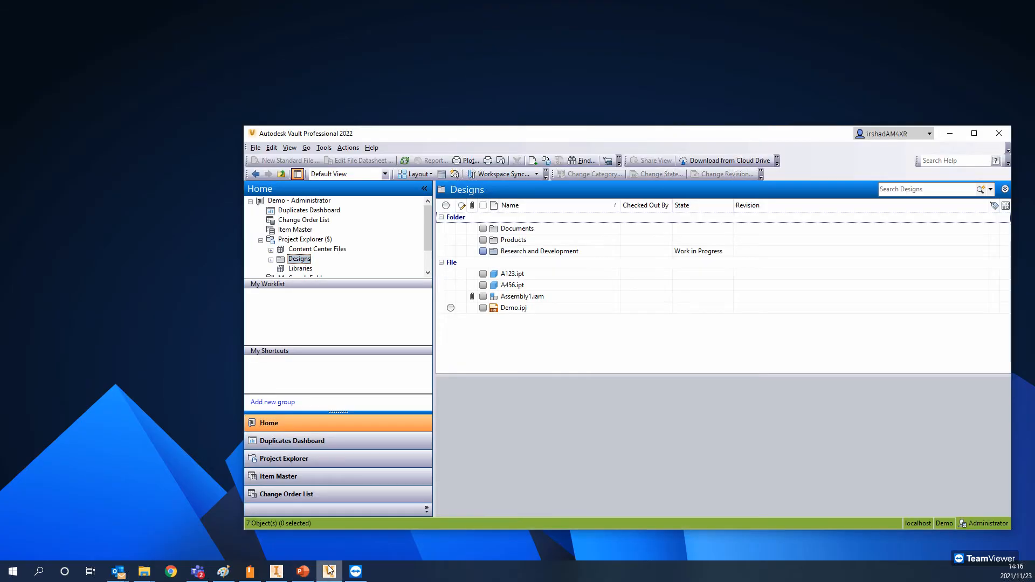
Step: Check the Inventor project file setting in the Vault options, then cancel the dialog
click(324, 148)
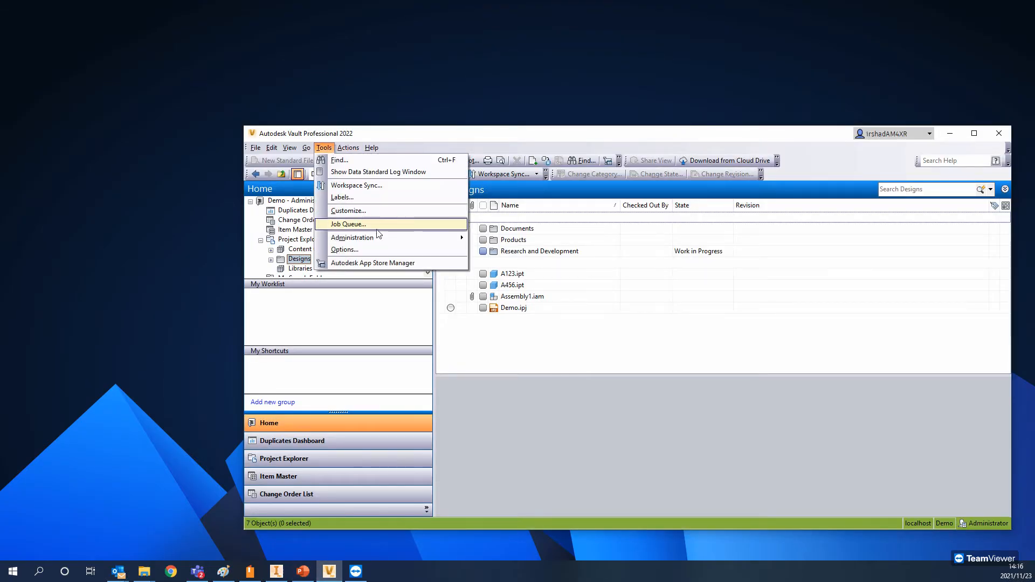
click(377, 249)
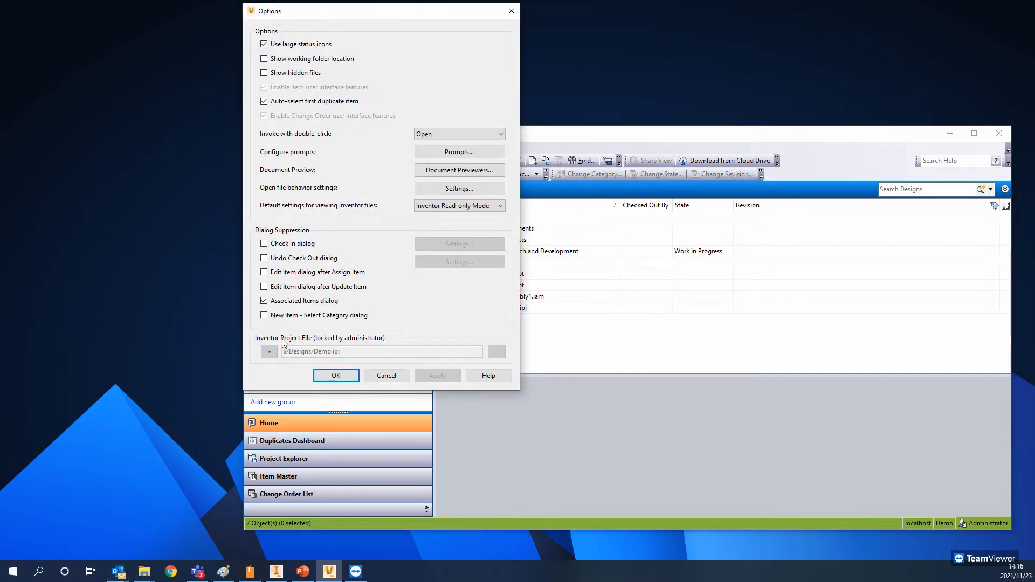
click(385, 375)
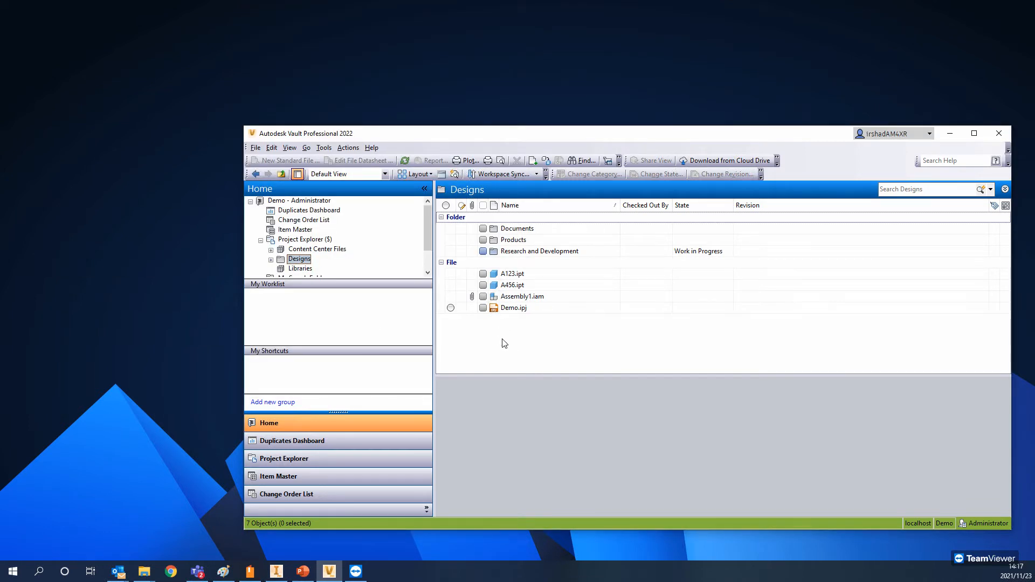
Step: Maximize the Vault window and open the Working Folder Options from the Vault Settings, moving the dialog into clear view
double_click(565, 137)
click(80, 18)
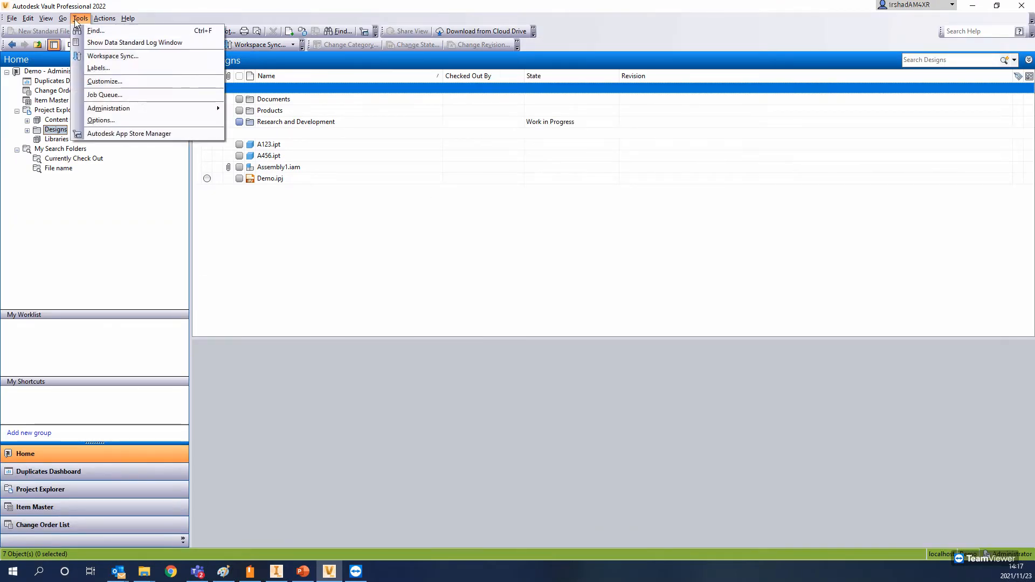
mouse_move(144, 108)
click(253, 108)
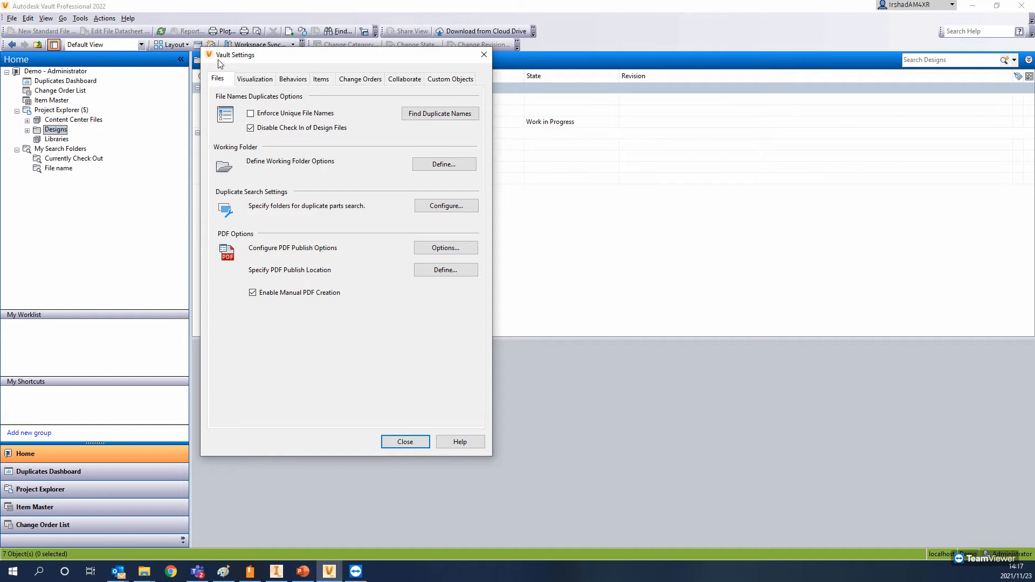
click(447, 164)
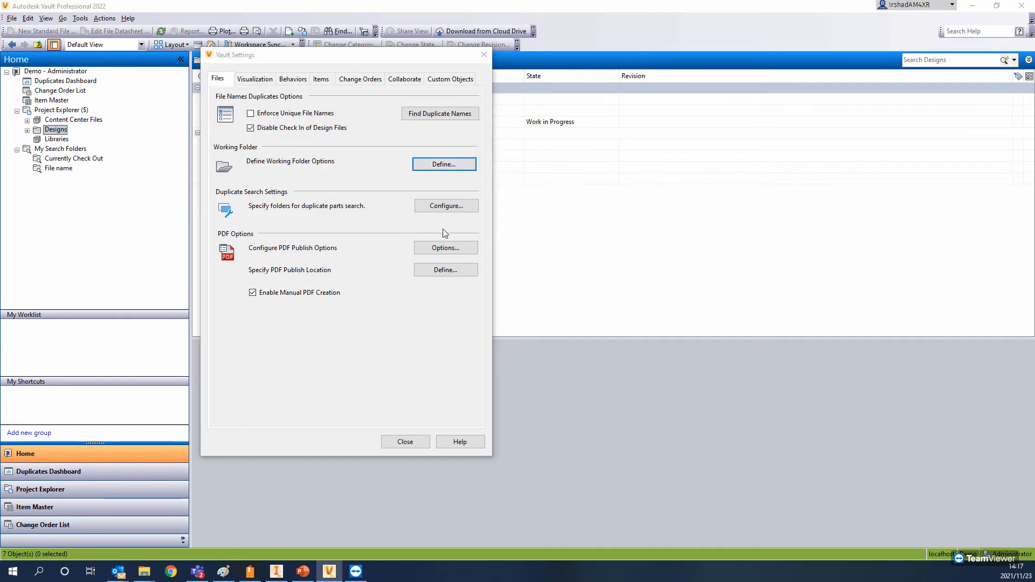
drag(561, 53, 421, 65)
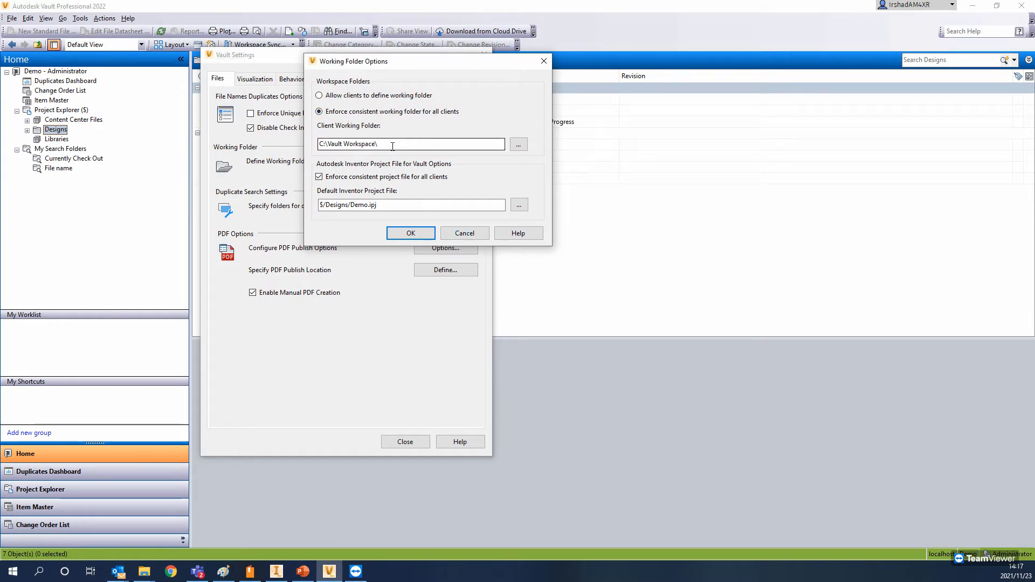
Step: Highlight the client working folder and default Inventor project file paths, then cancel the options and close Vault Settings
drag(393, 146, 198, 153)
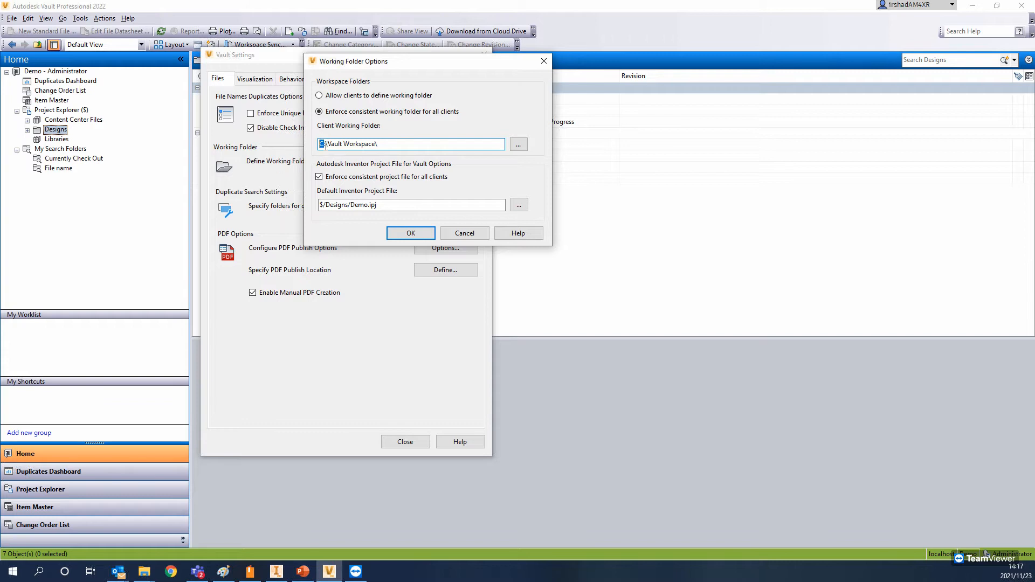
drag(325, 144, 507, 149)
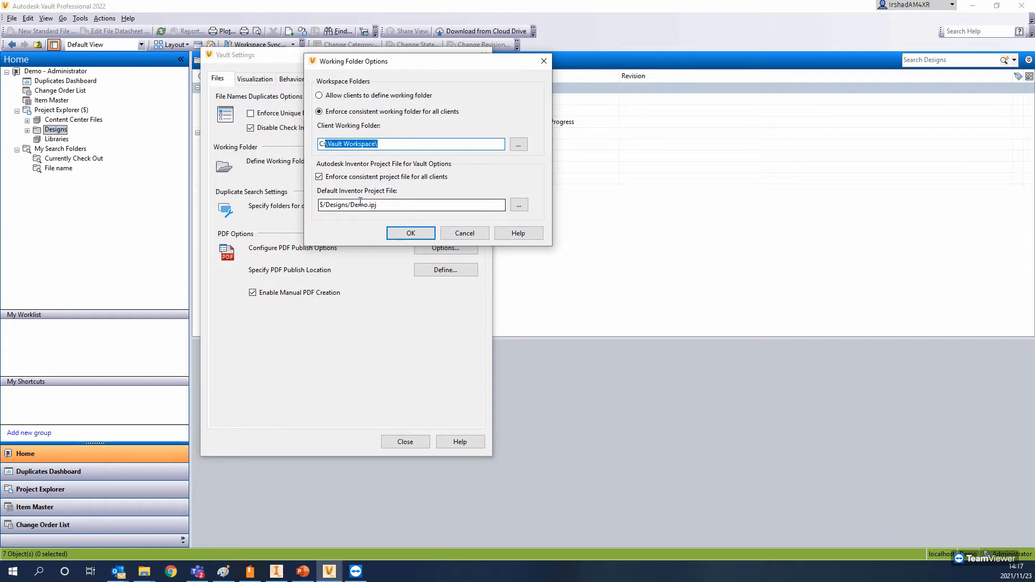
drag(394, 205, 309, 209)
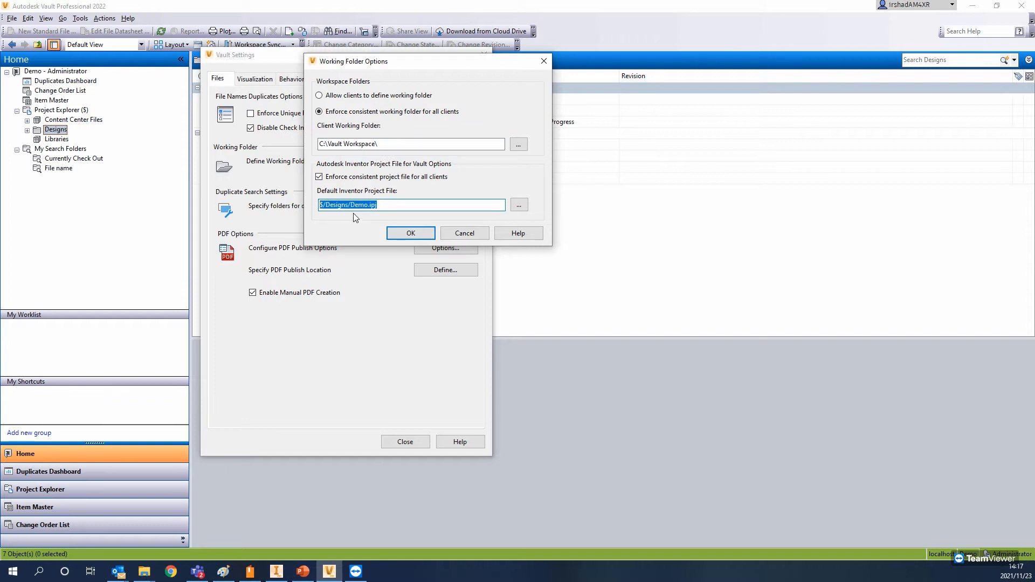
drag(377, 205, 350, 204)
click(466, 234)
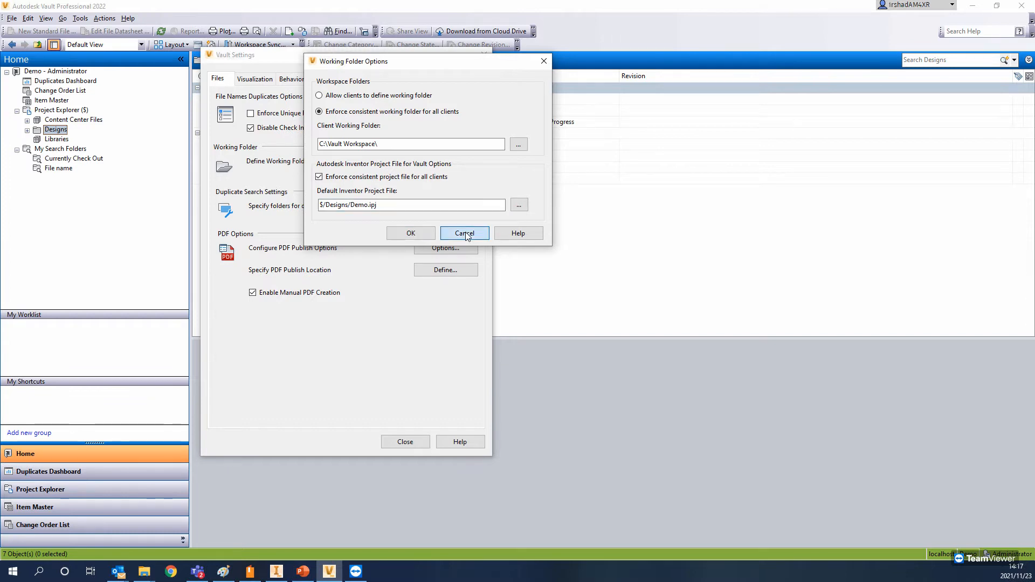
click(405, 442)
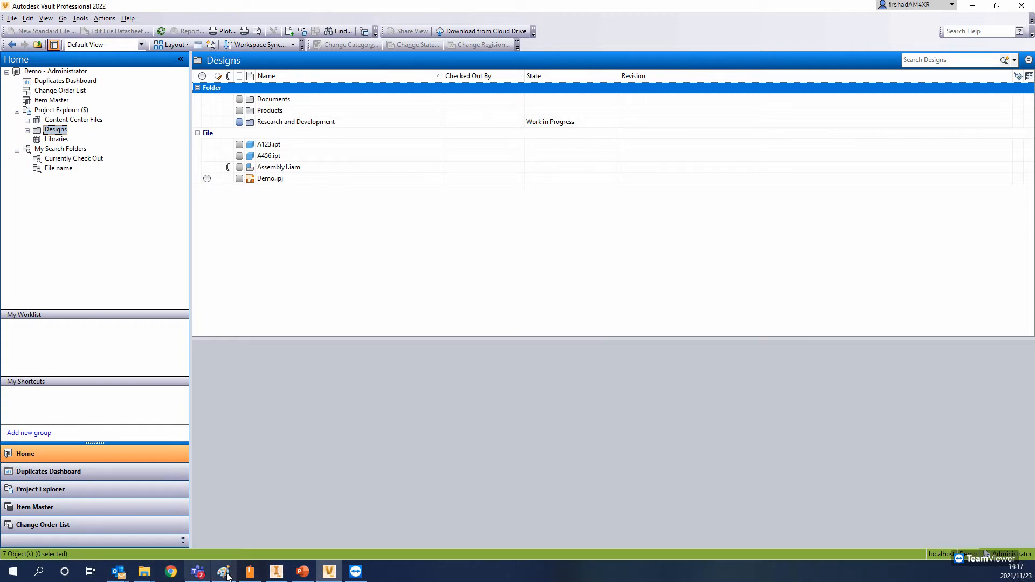
Step: Minimize the Vault window, switch to PowerPoint to review the Getting started slide, and end the slide show
mouse_move(327, 577)
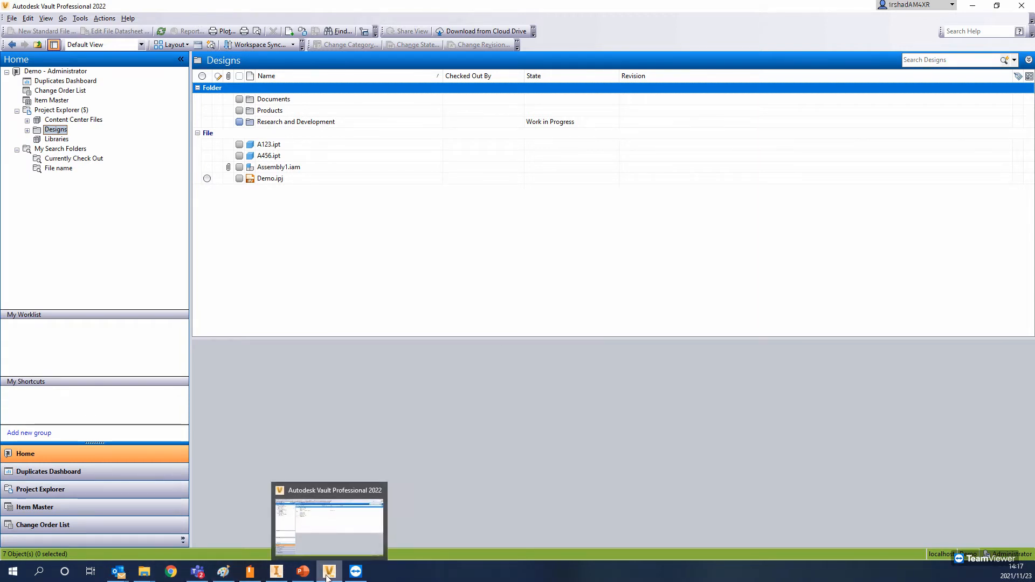
click(302, 572)
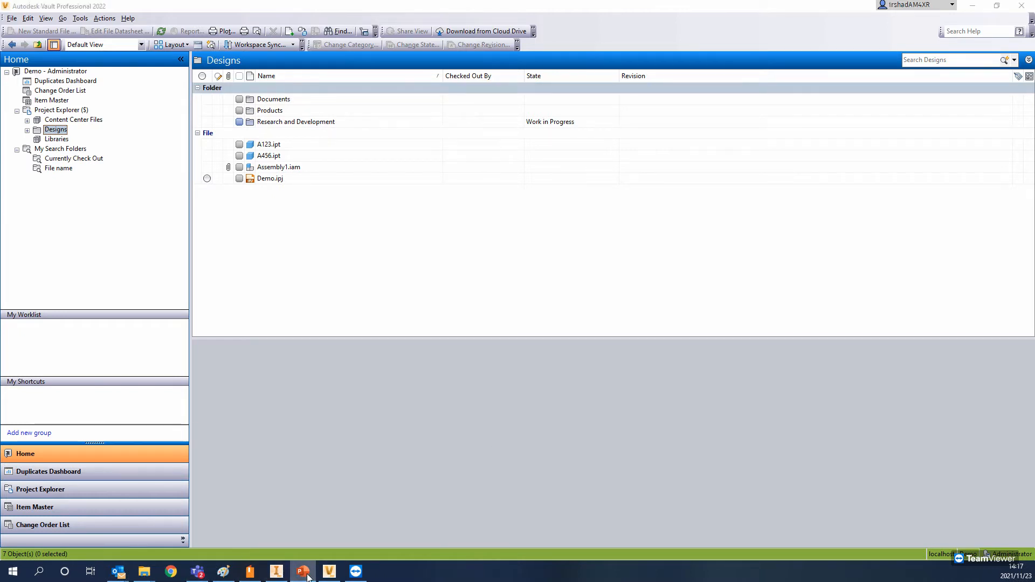
click(329, 571)
click(972, 6)
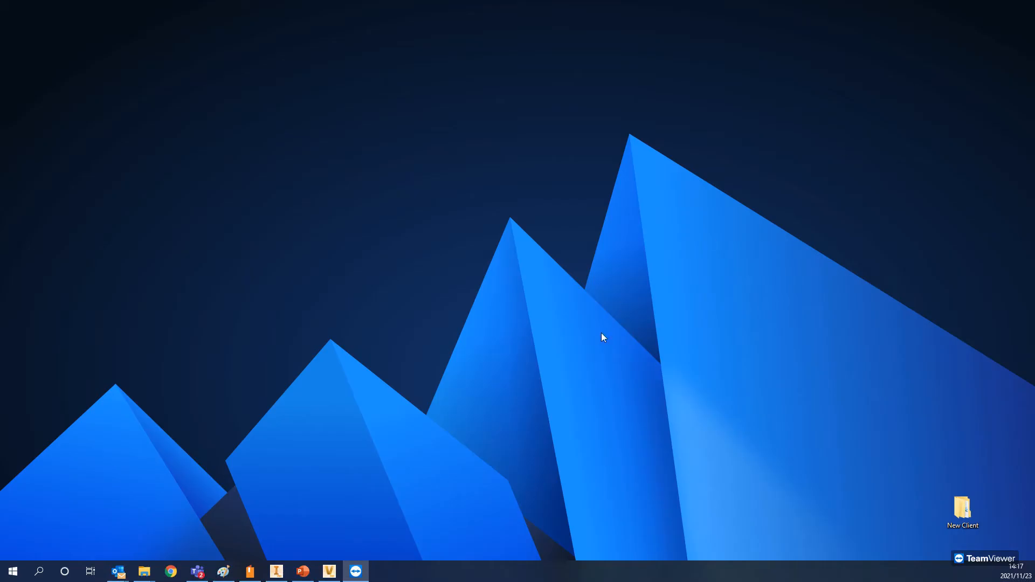
click(302, 572)
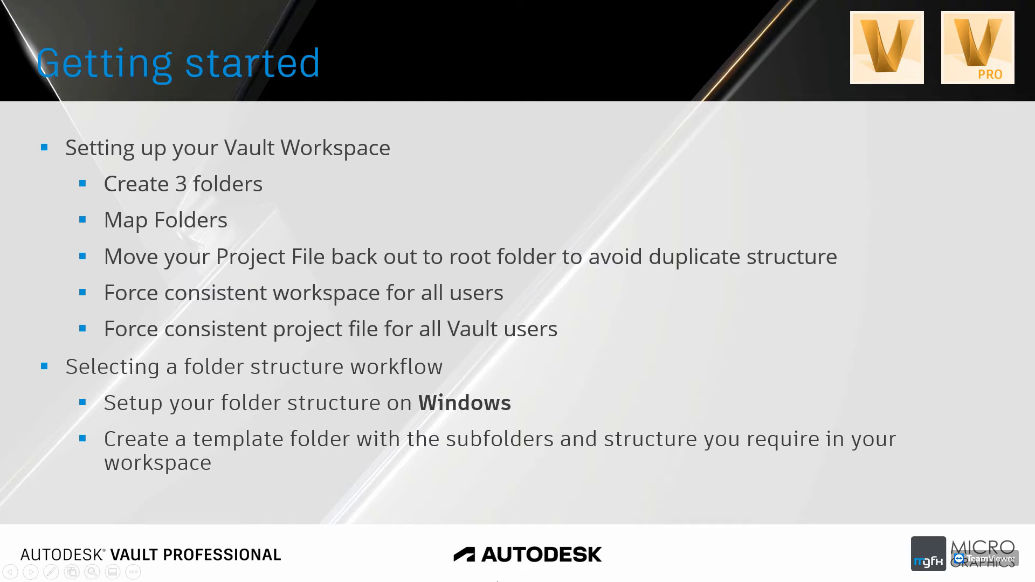
key(Escape)
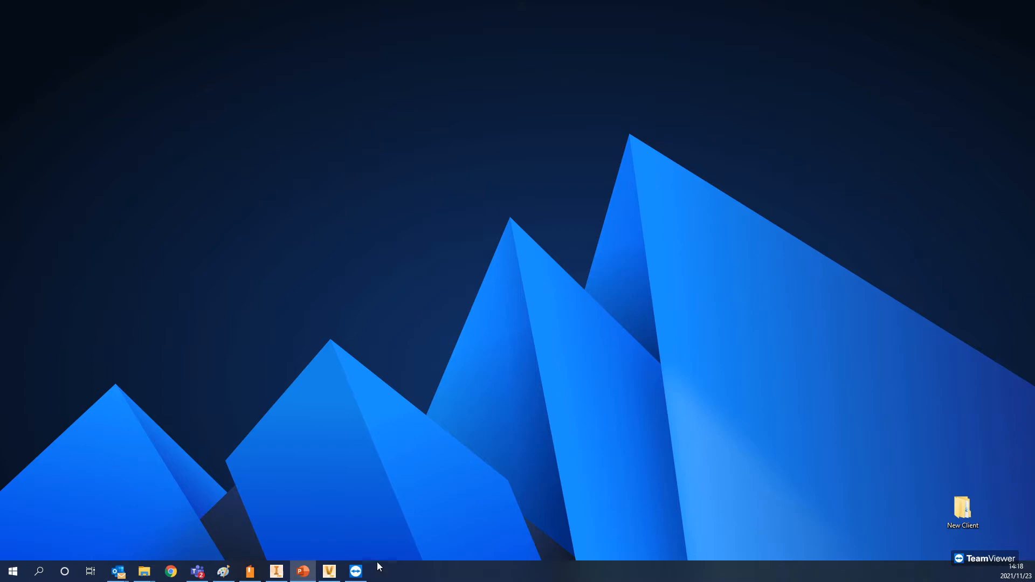
Step: Switch to Vault Professional, expand the Designs folder, and compare the contents of its Documents and Products subfolders
click(334, 576)
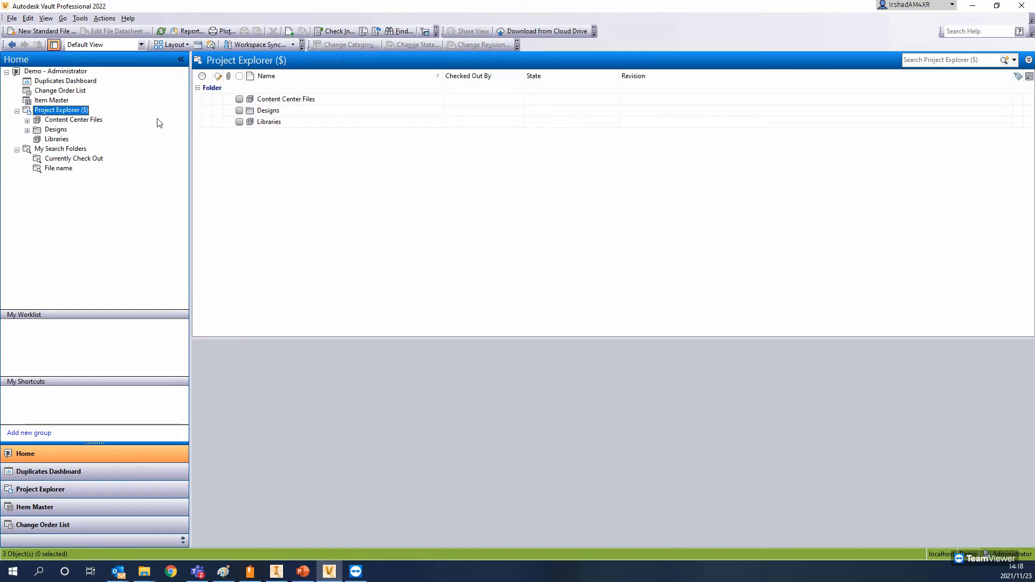
click(63, 131)
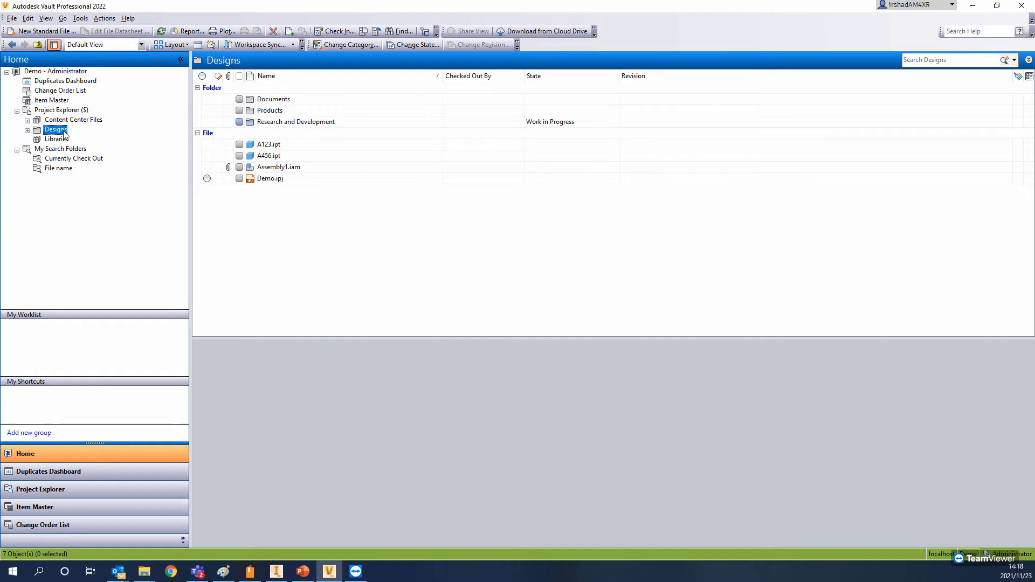
click(28, 131)
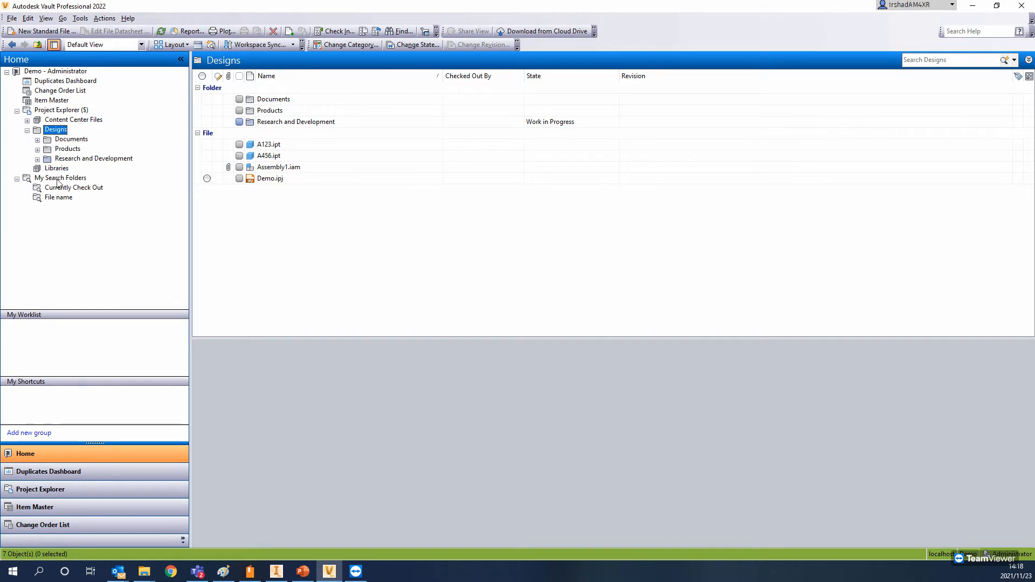
click(68, 139)
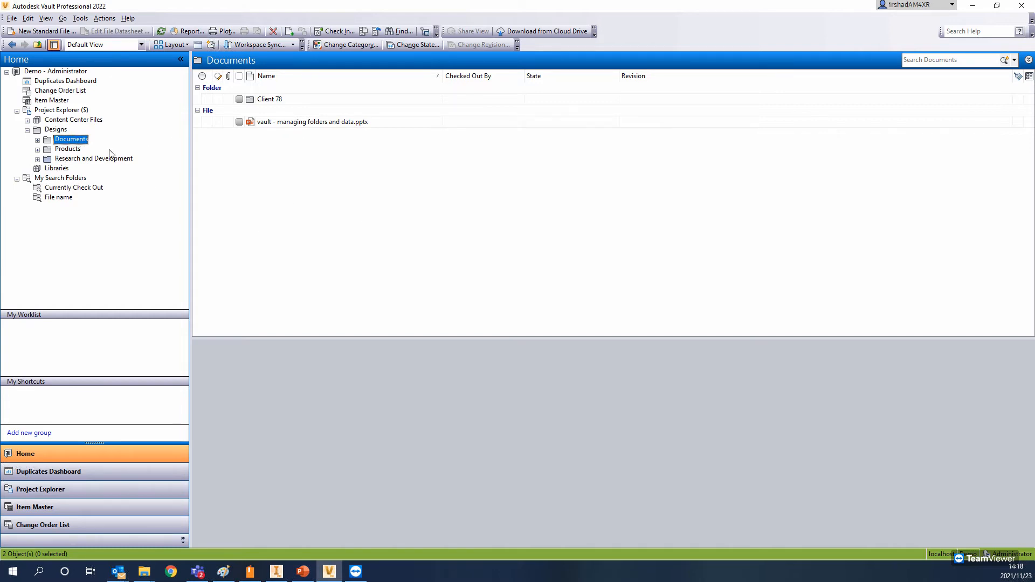
click(64, 150)
click(65, 142)
click(66, 150)
click(68, 143)
click(72, 149)
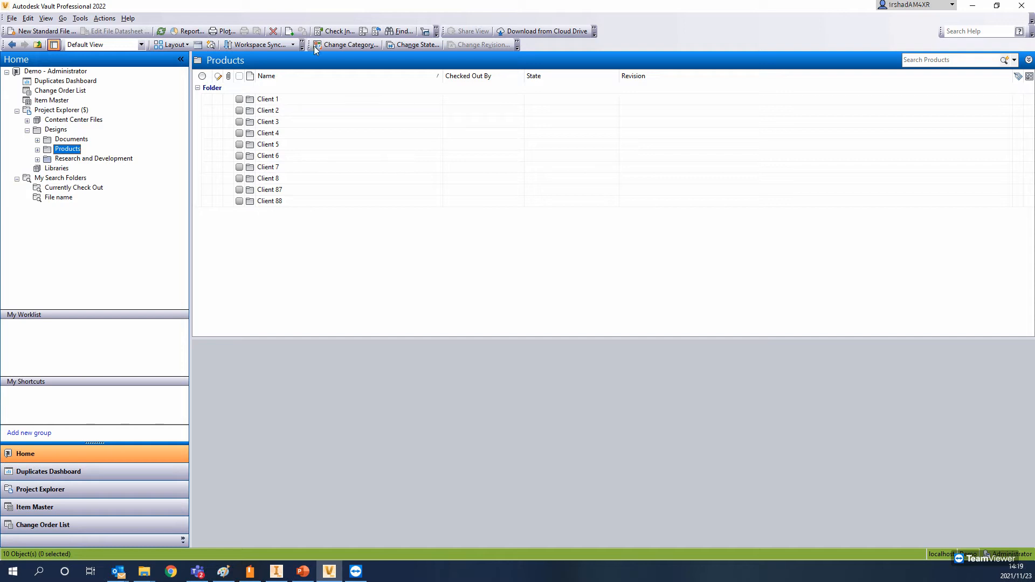
Step: Open and expand Client 1 under Products and go through its CAD, Documents, Drawings and Electrical Schematics subfolders
double_click(267, 99)
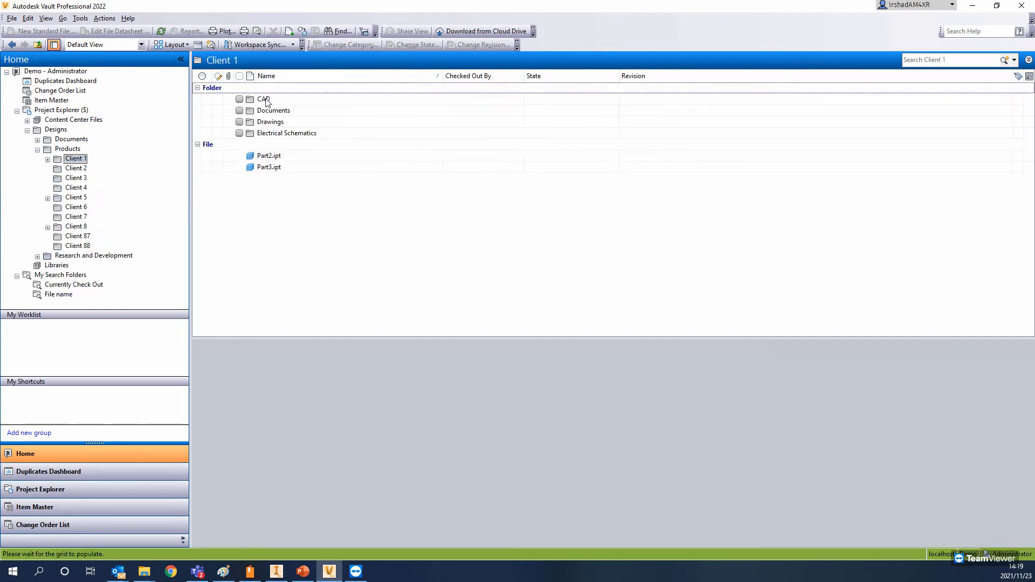
click(48, 160)
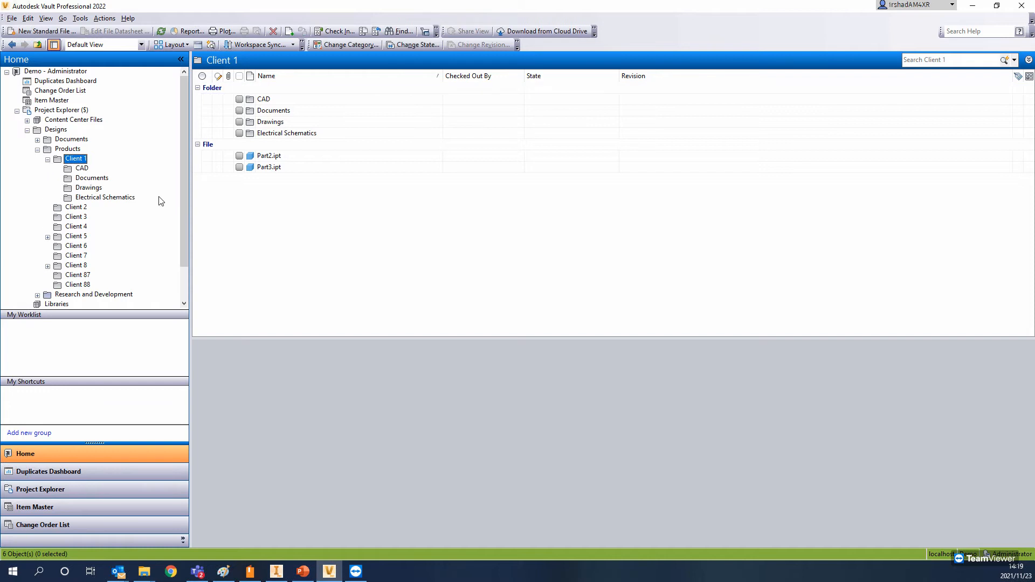
click(262, 100)
click(281, 111)
click(280, 122)
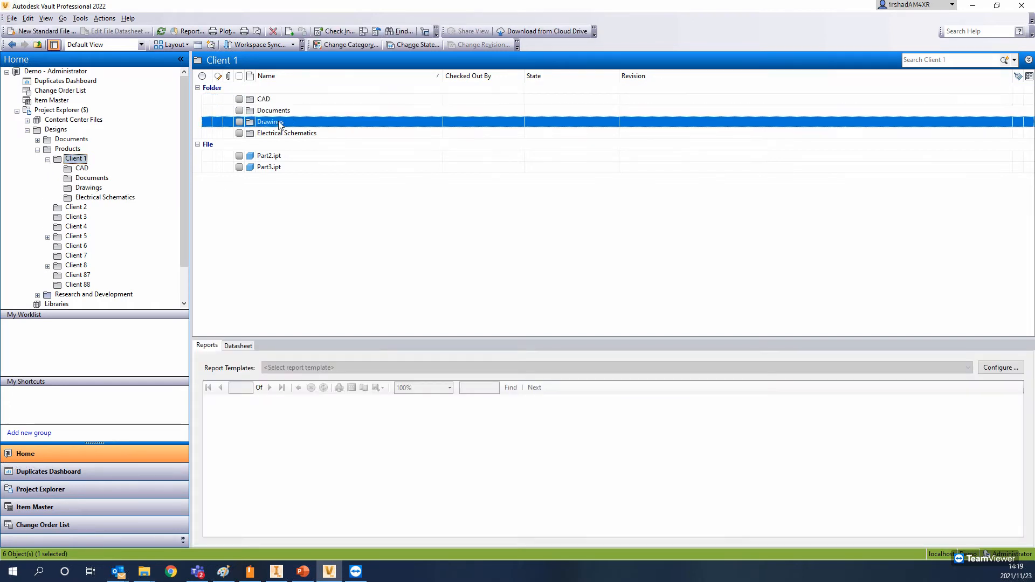
click(281, 134)
click(269, 101)
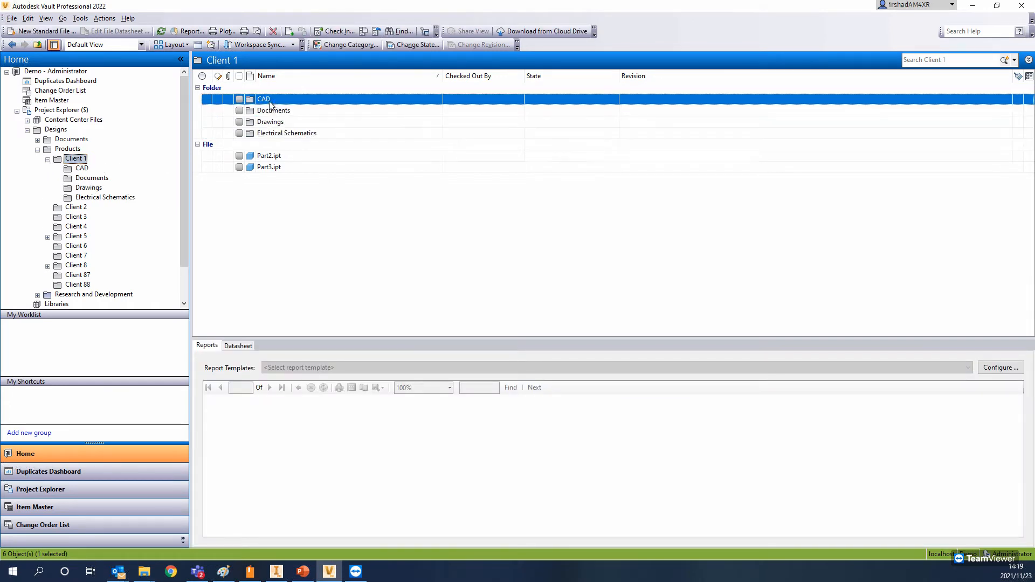
click(278, 111)
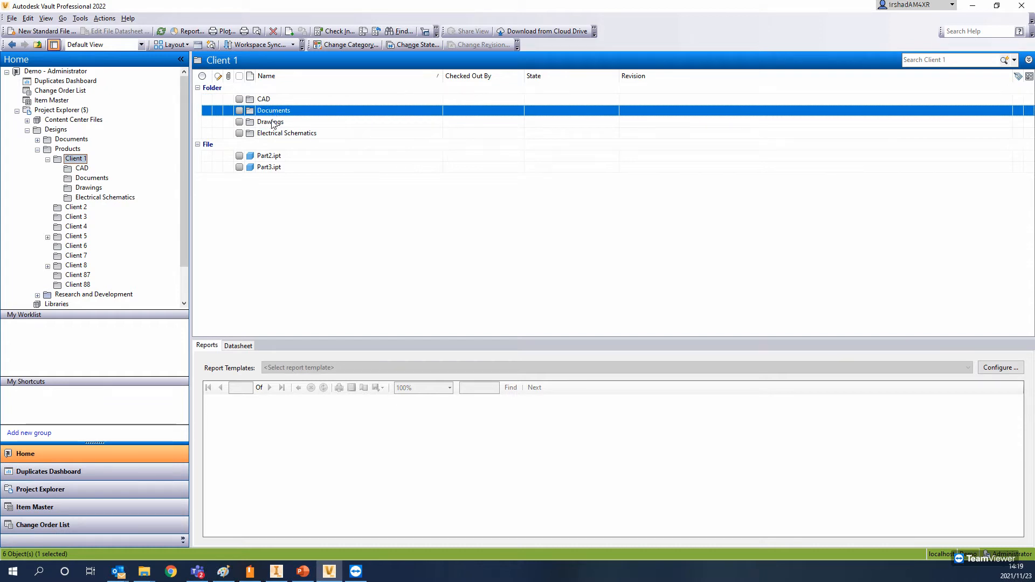
click(271, 124)
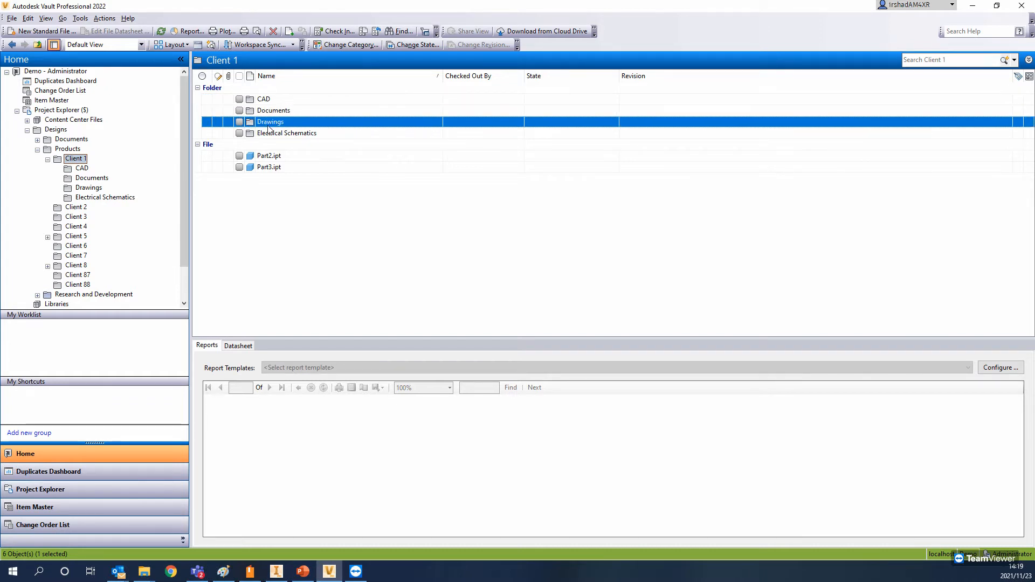
click(271, 134)
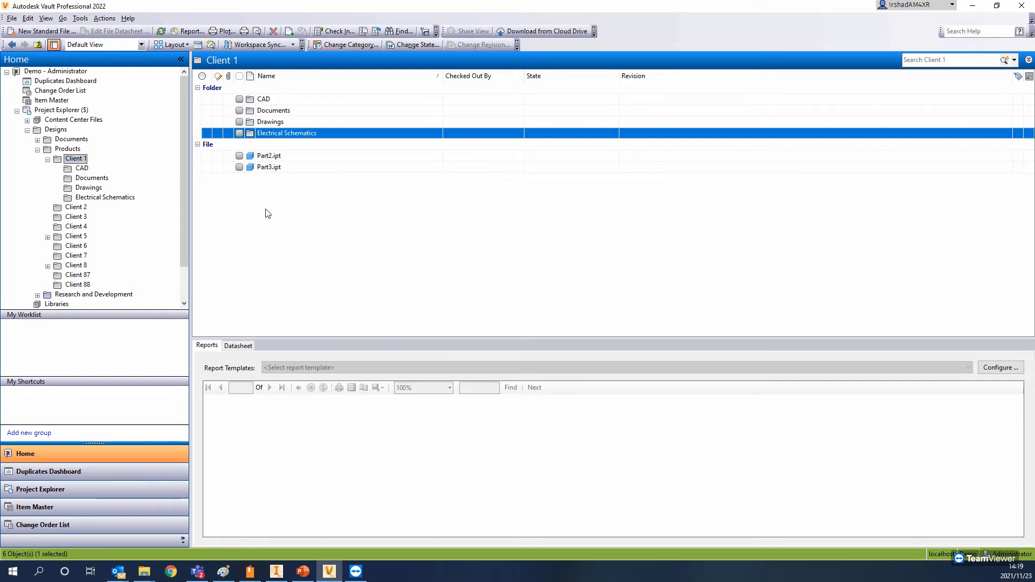
Step: View the contents of the Client 2 and Client 3 folders, followed by Client 1's CAD and Documents subfolders
click(75, 207)
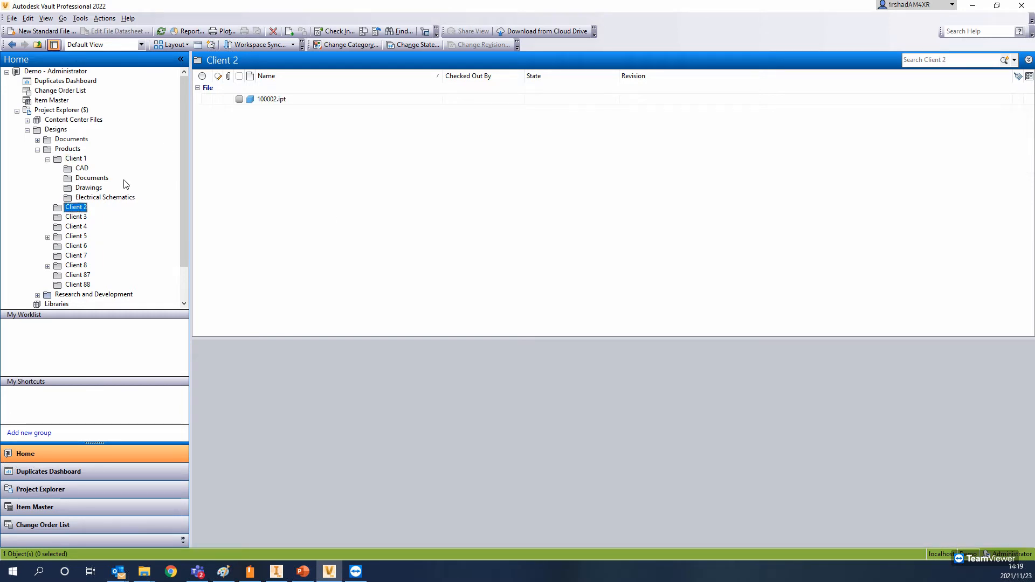
click(82, 217)
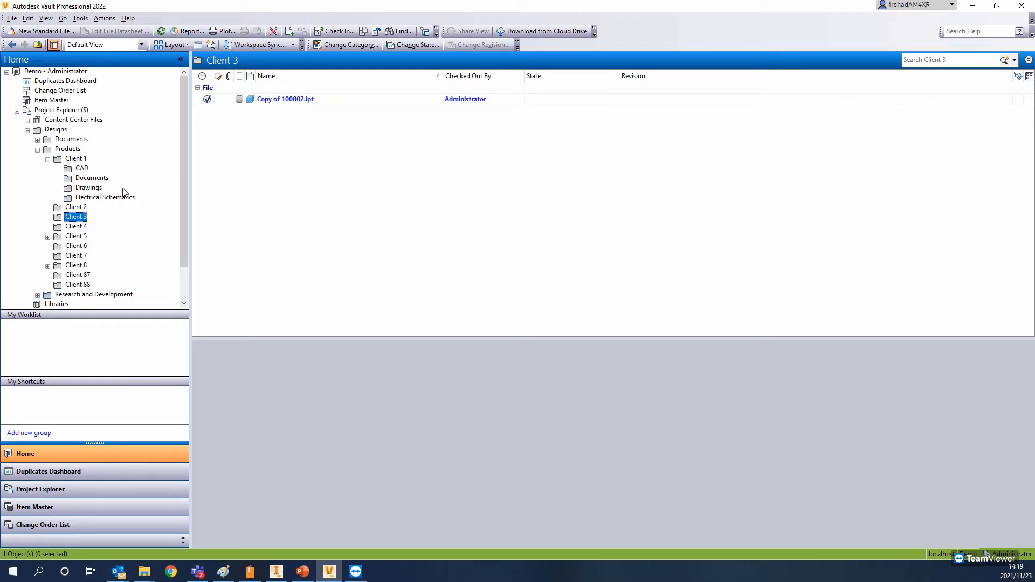
click(86, 170)
click(80, 178)
Step: Return to the Client 1 folder, collapse its subfolders in the tree, and view the contents of Client 2
click(76, 159)
right_click(76, 159)
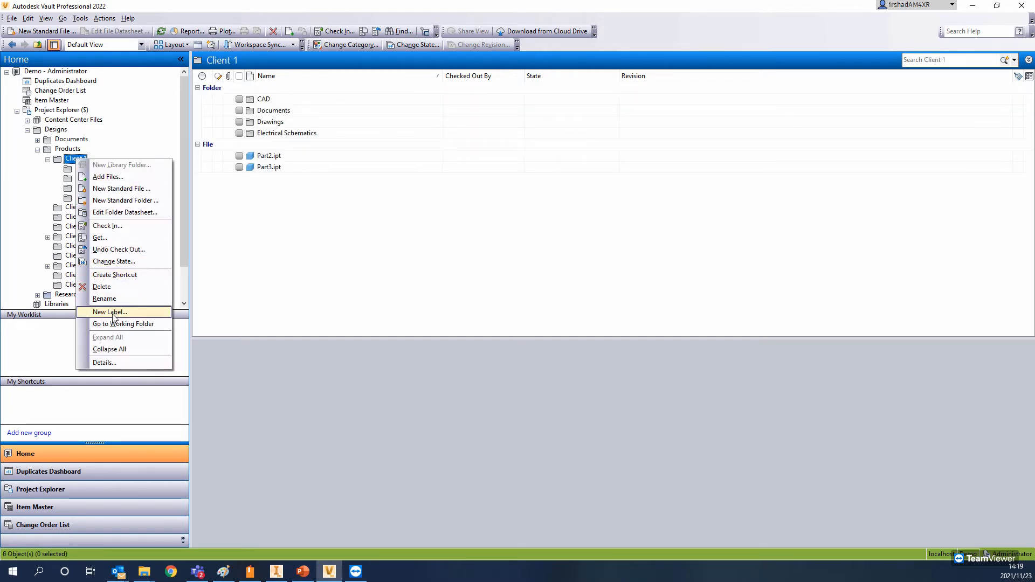
click(296, 280)
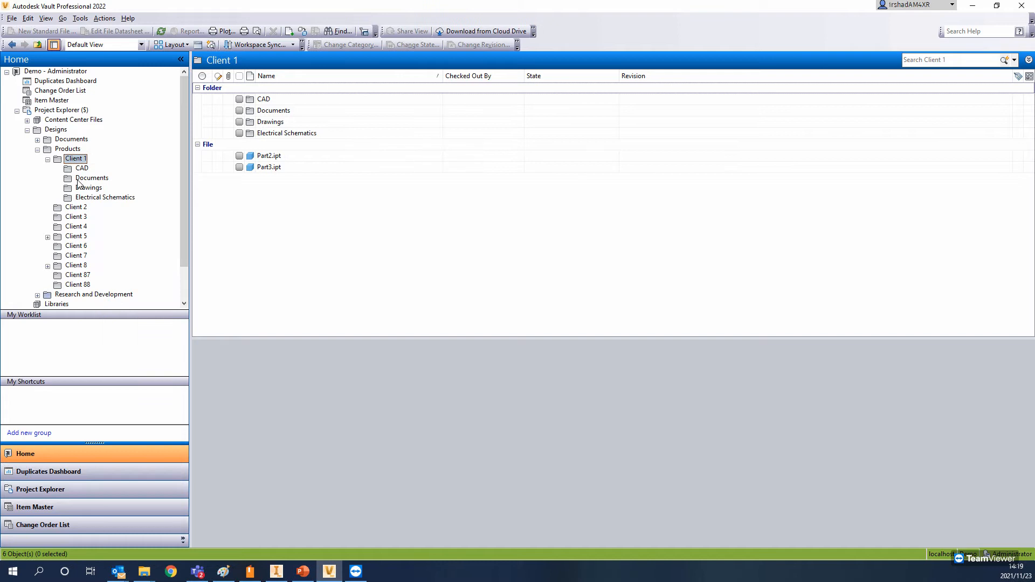
click(47, 159)
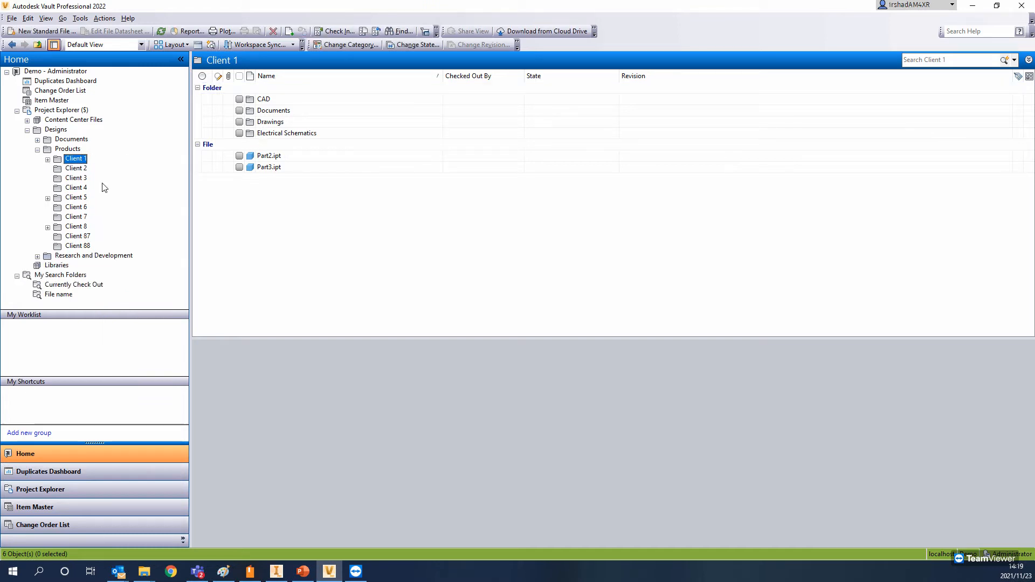
click(74, 170)
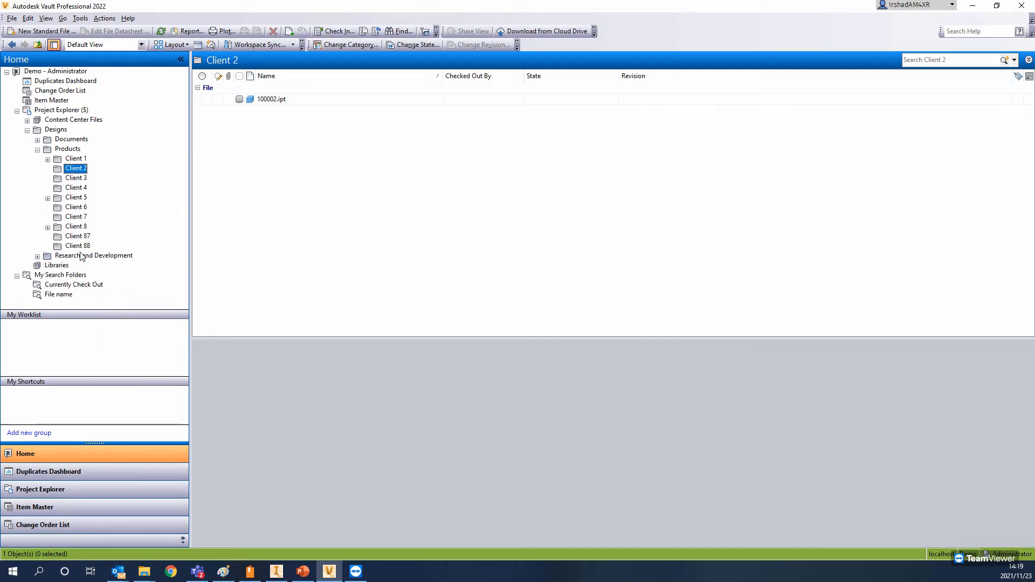
Step: Create a new standard folder named Client 9 inside the Products folder
click(67, 149)
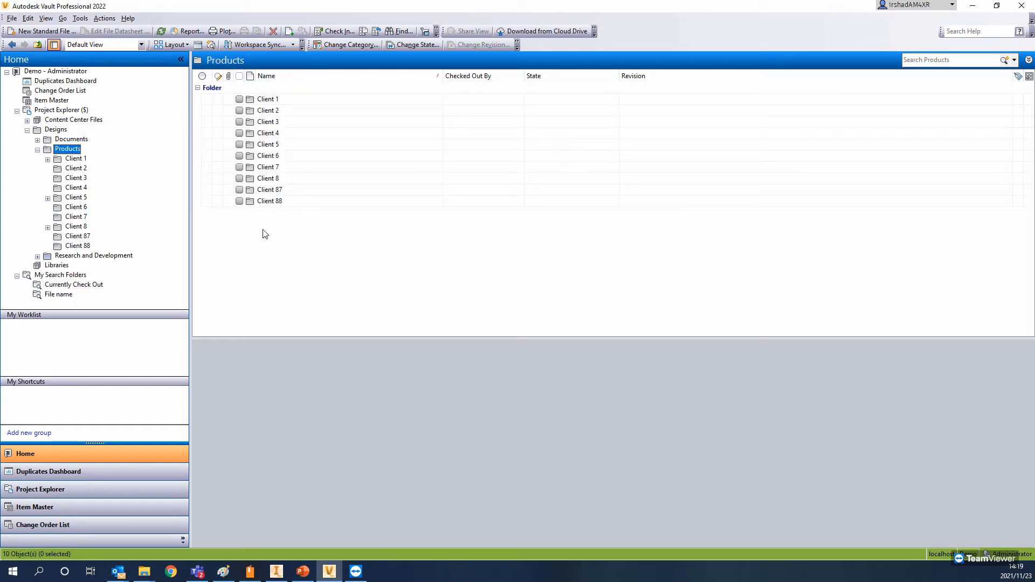
right_click(71, 152)
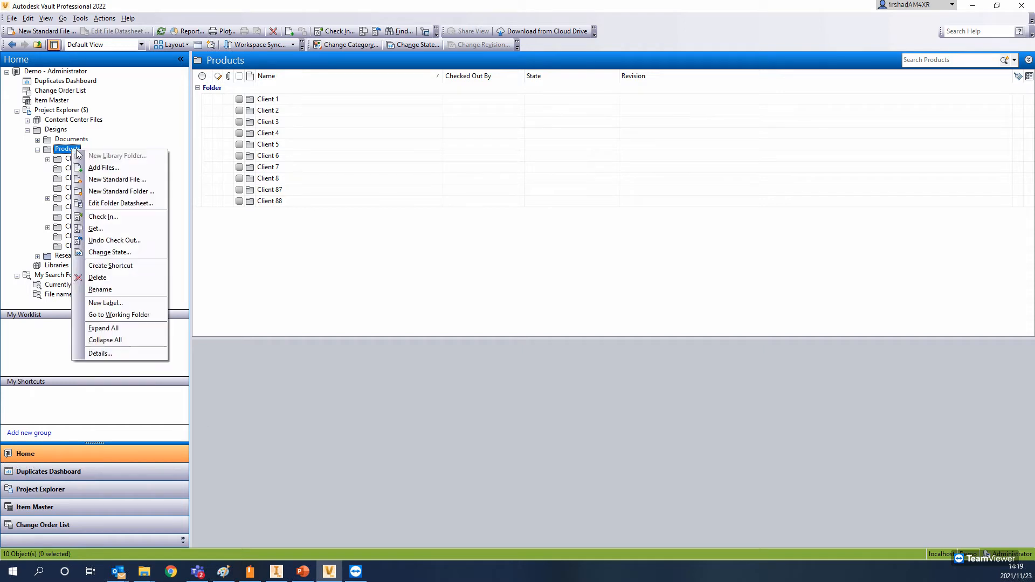
click(135, 187)
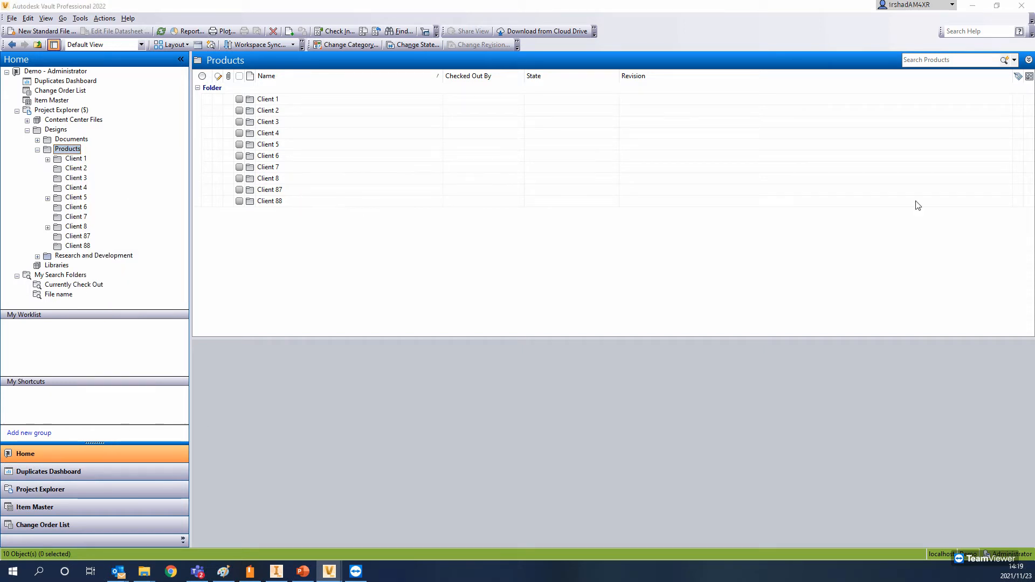
click(246, 120)
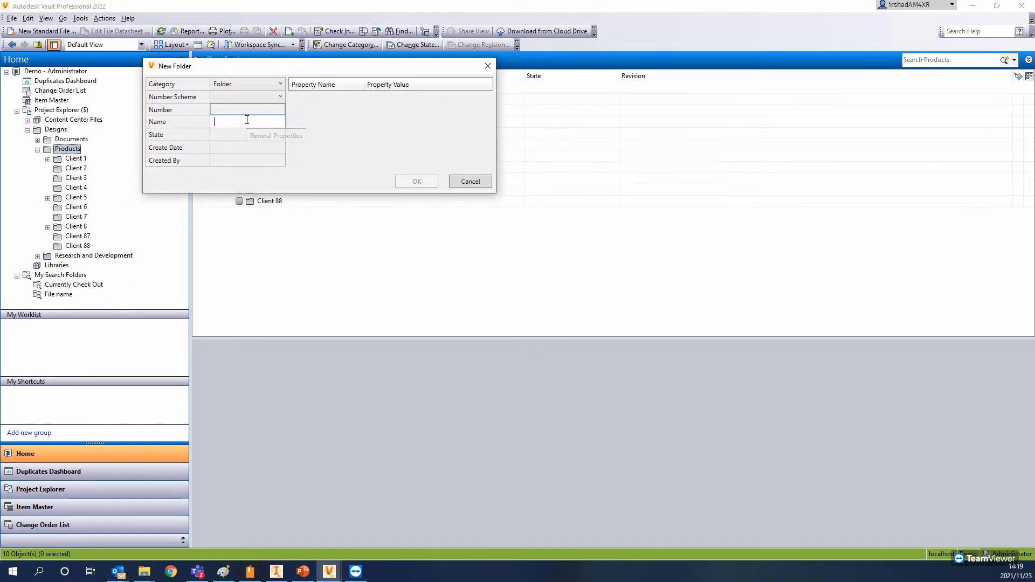
text(Client 9)
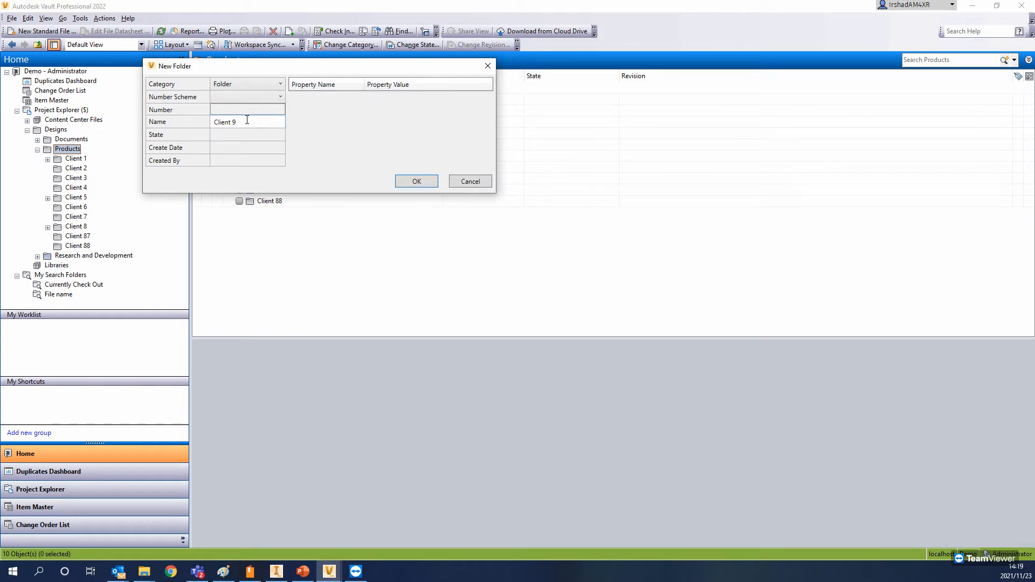
key(Return)
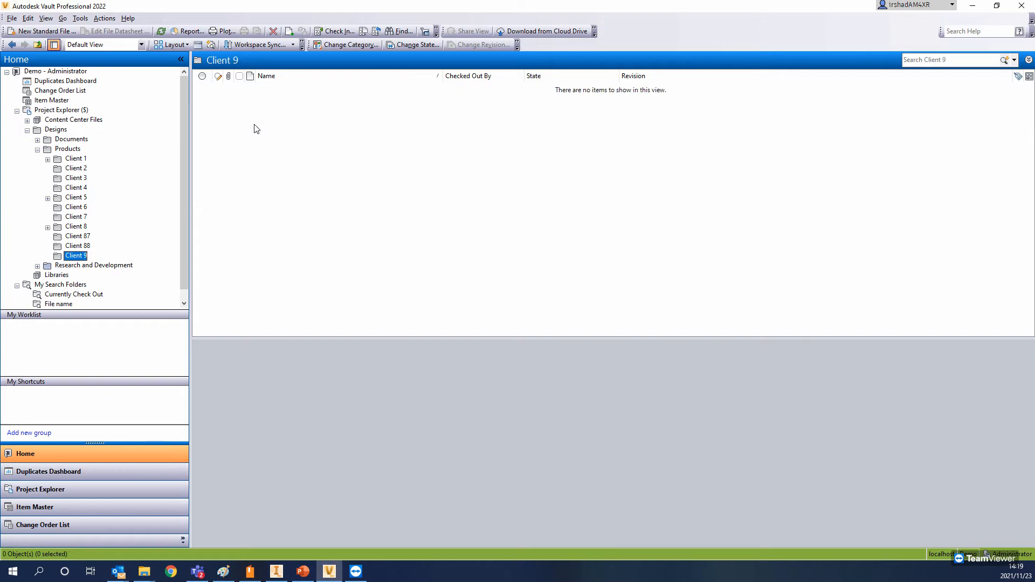
Step: Check the Products folder listing, open the new Client 9 folder, and compare it with Client 1's contents
click(68, 149)
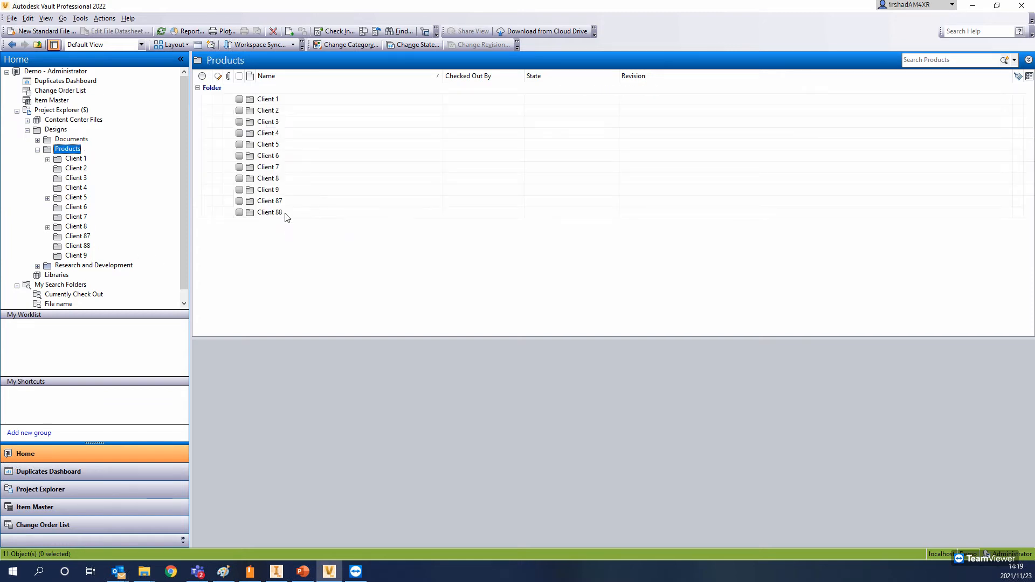
double_click(268, 189)
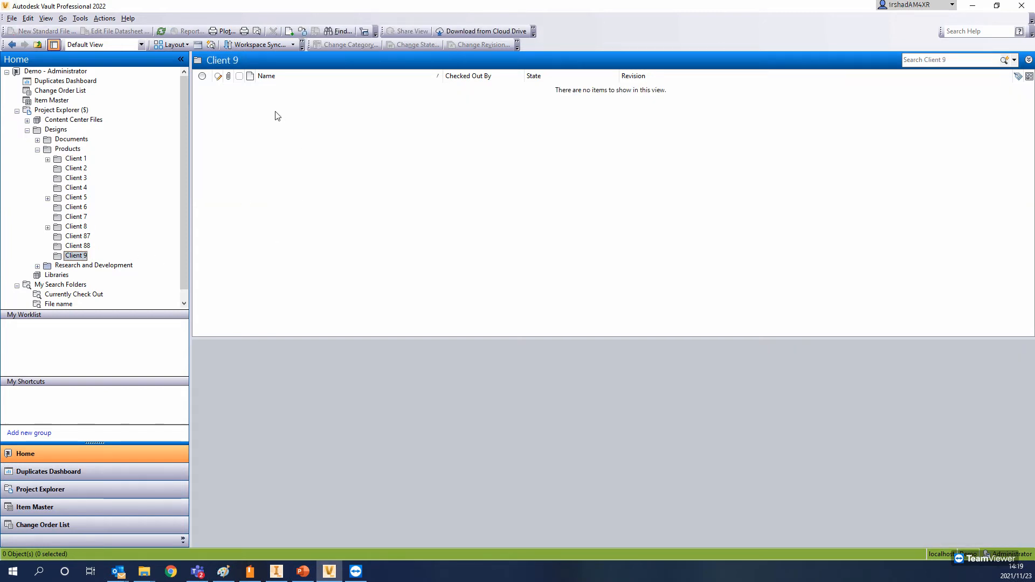
click(75, 158)
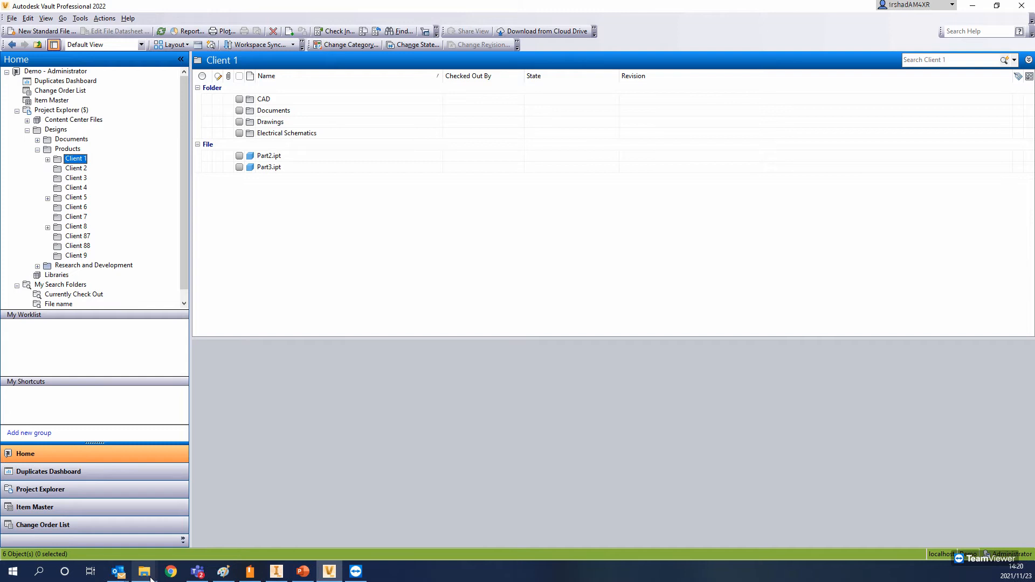
Step: Minimize Vault, move the New Client template folder toward the middle of the desktop, and open it in File Explorer
mouse_move(145, 575)
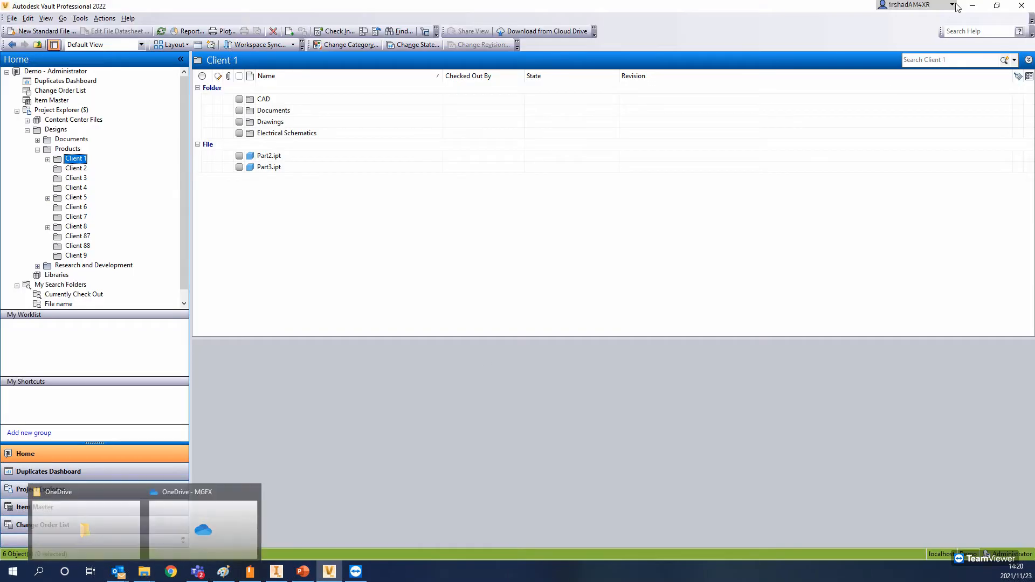
click(972, 6)
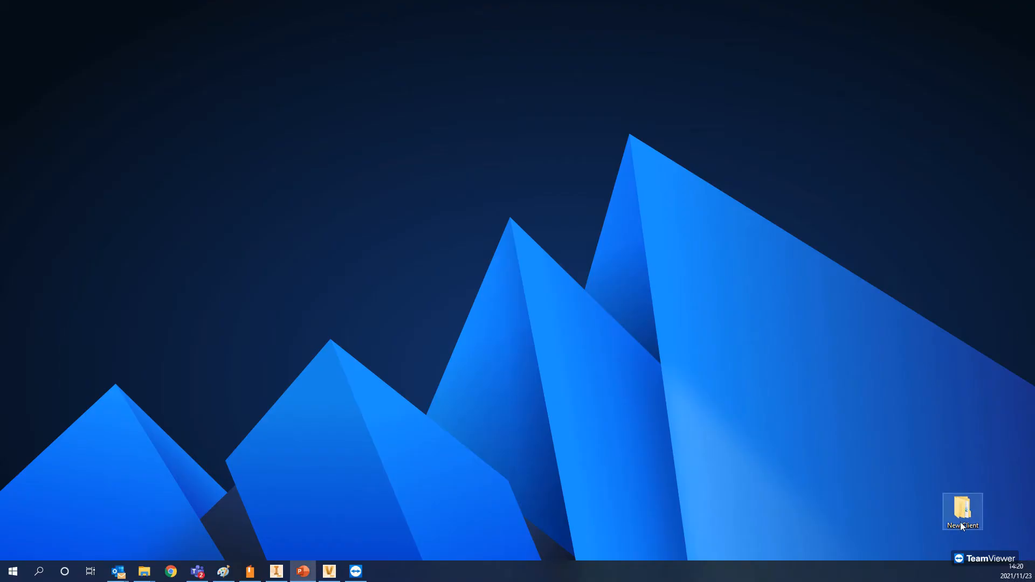
drag(961, 521, 797, 360)
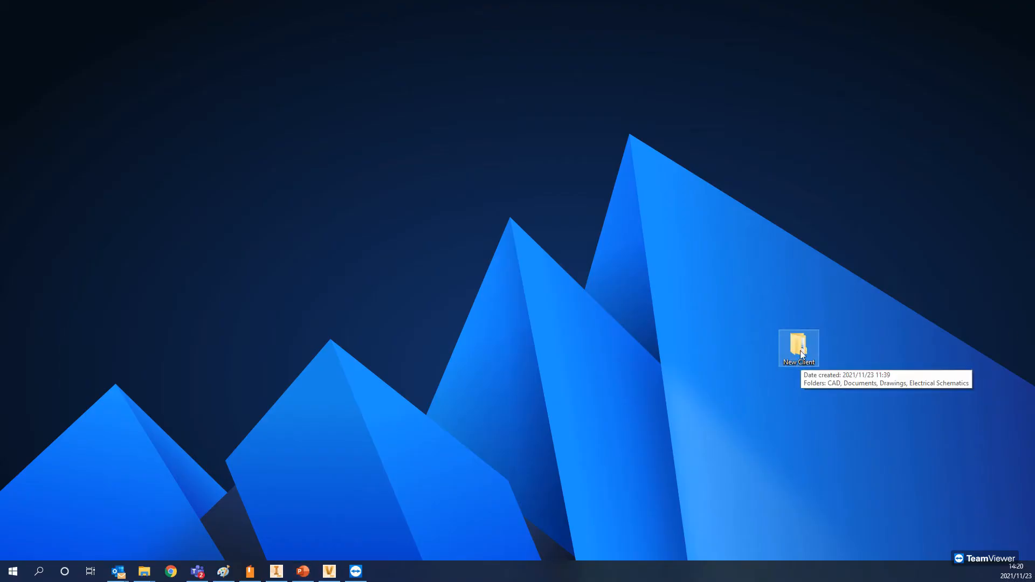
double_click(799, 351)
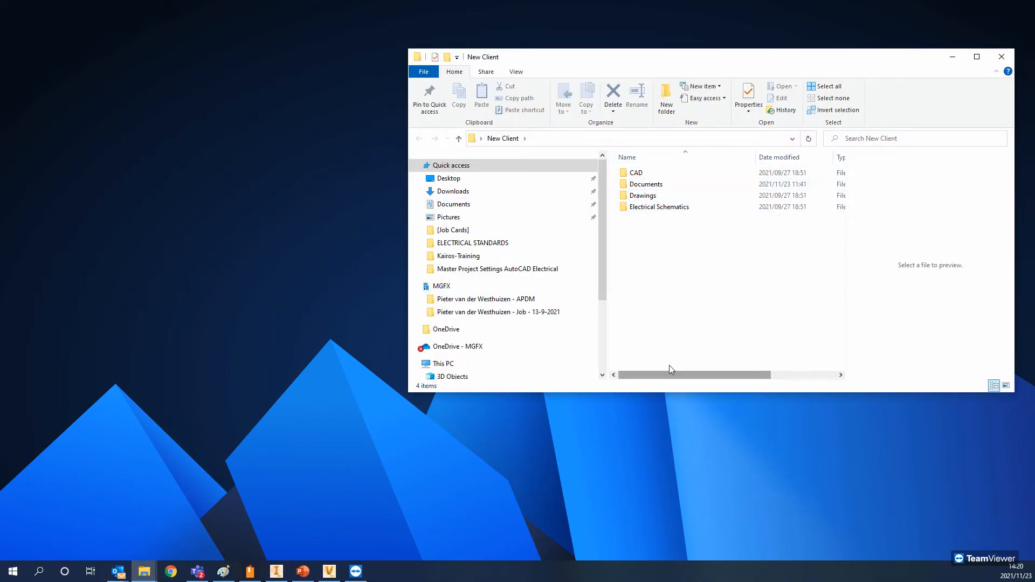
Step: Restore Vault as a smaller window beside the New Client folder window and display the empty Client 9 folder
click(329, 571)
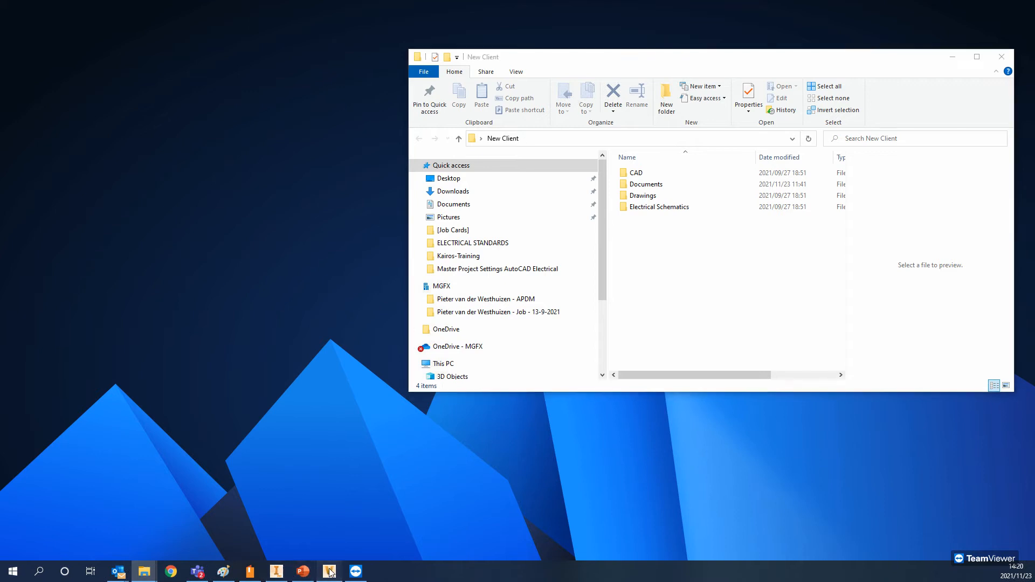
drag(690, 10, 376, 83)
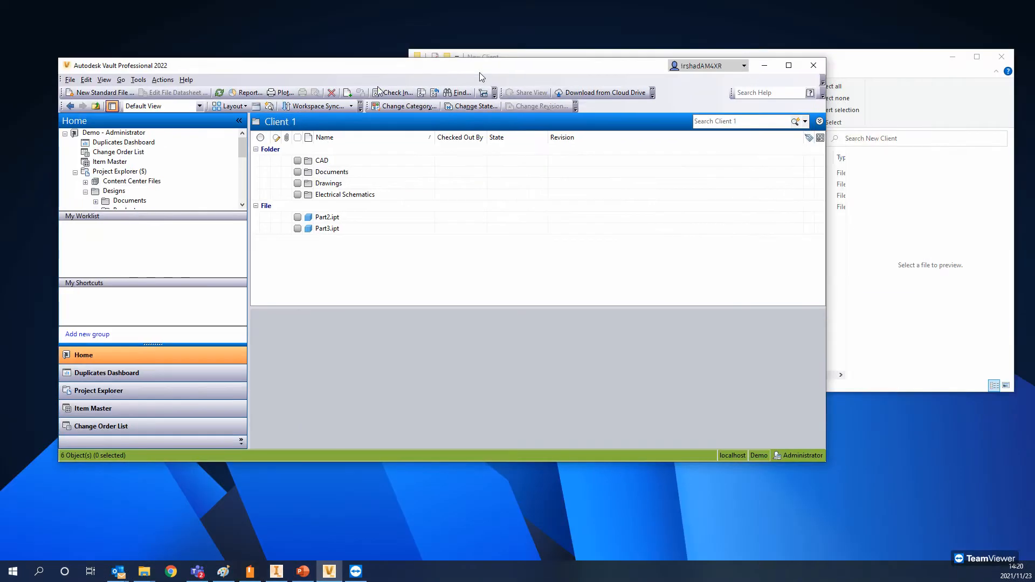
click(781, 267)
drag(683, 271, 624, 180)
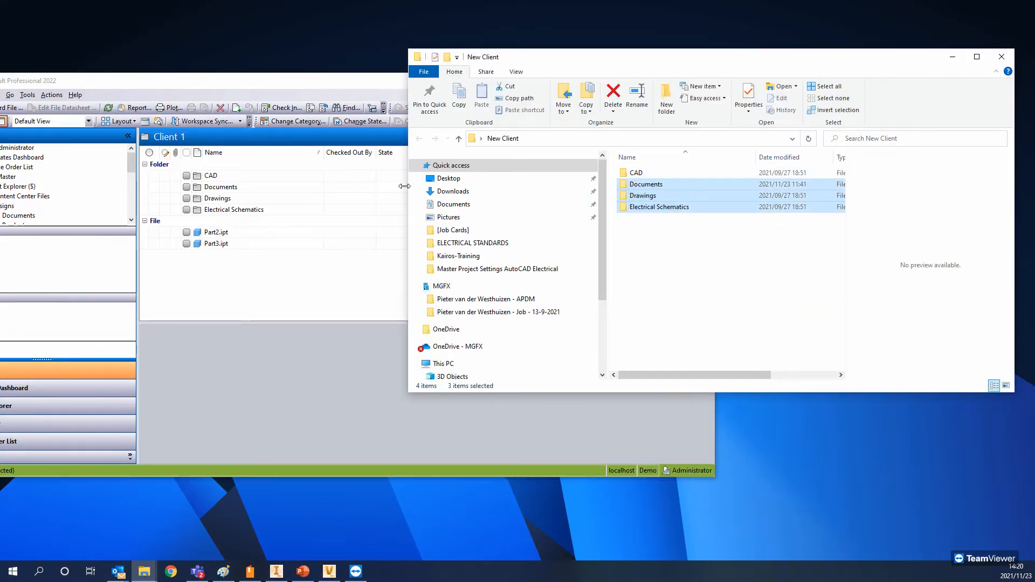
drag(164, 86, 237, 72)
click(89, 173)
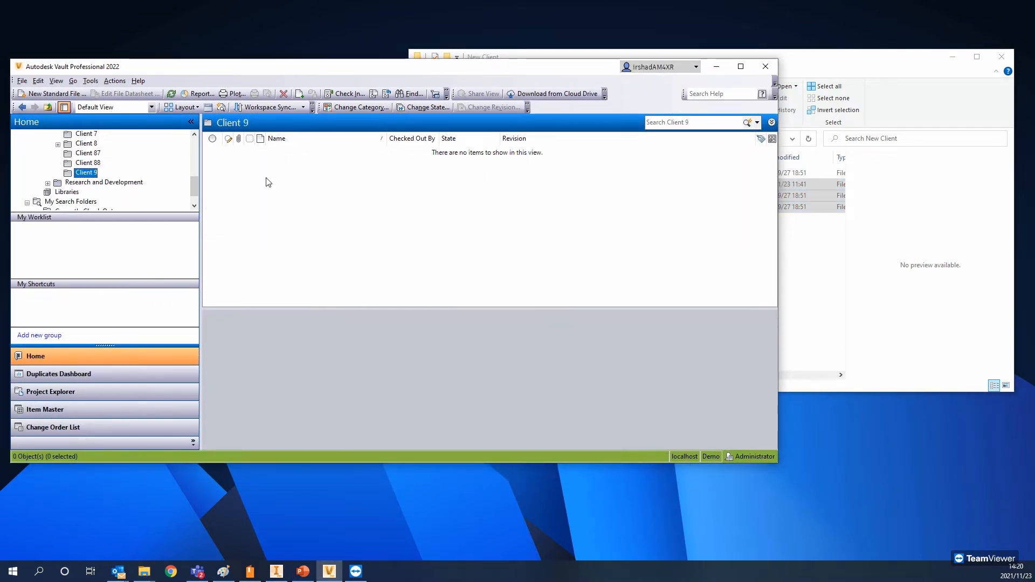
Step: Add the CAD, Documents, Drawings and Electrical Schematics folders from New Client to Client 9 in Vault
click(839, 256)
drag(746, 253, 321, 213)
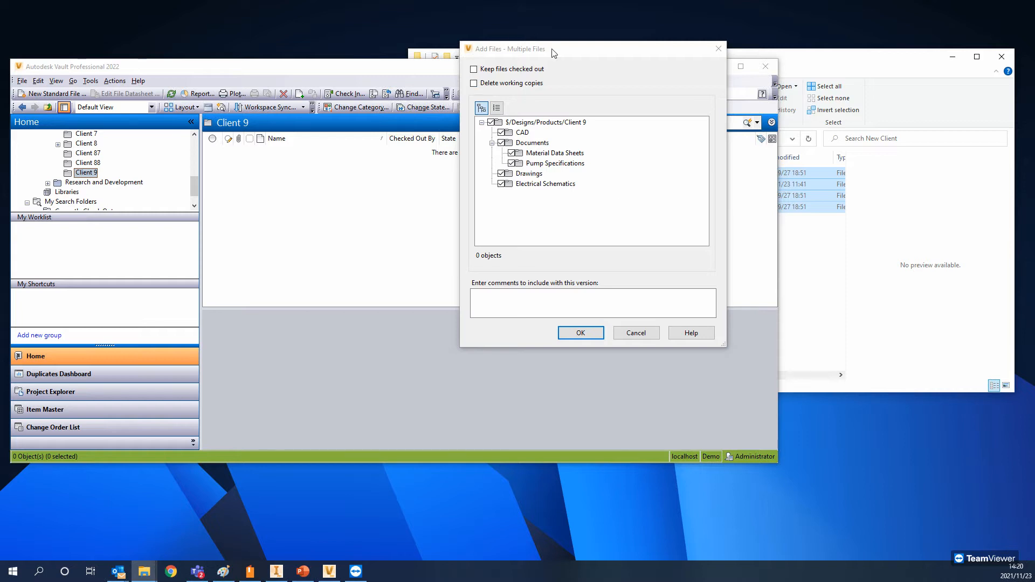
drag(553, 52, 502, 64)
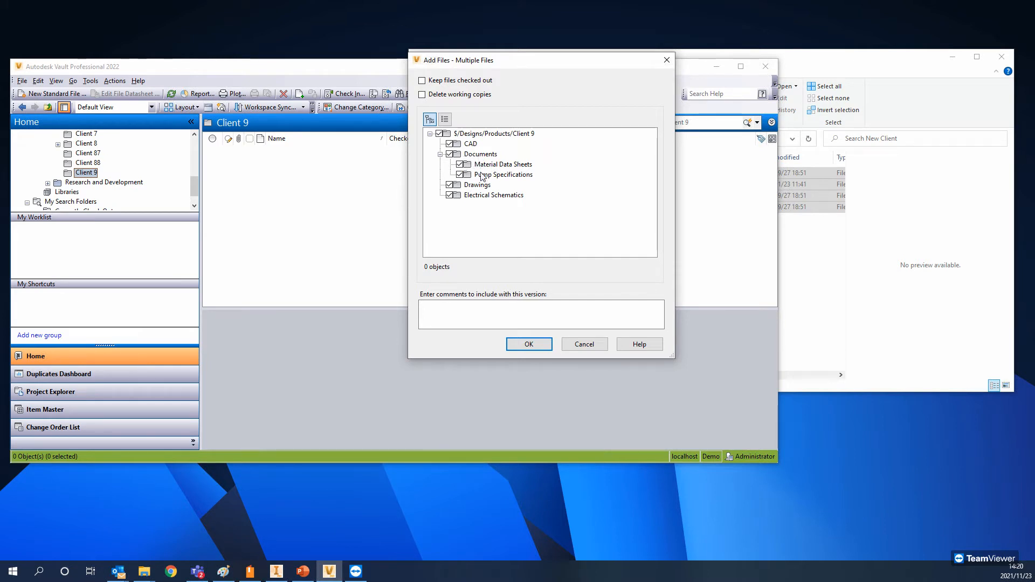
click(536, 348)
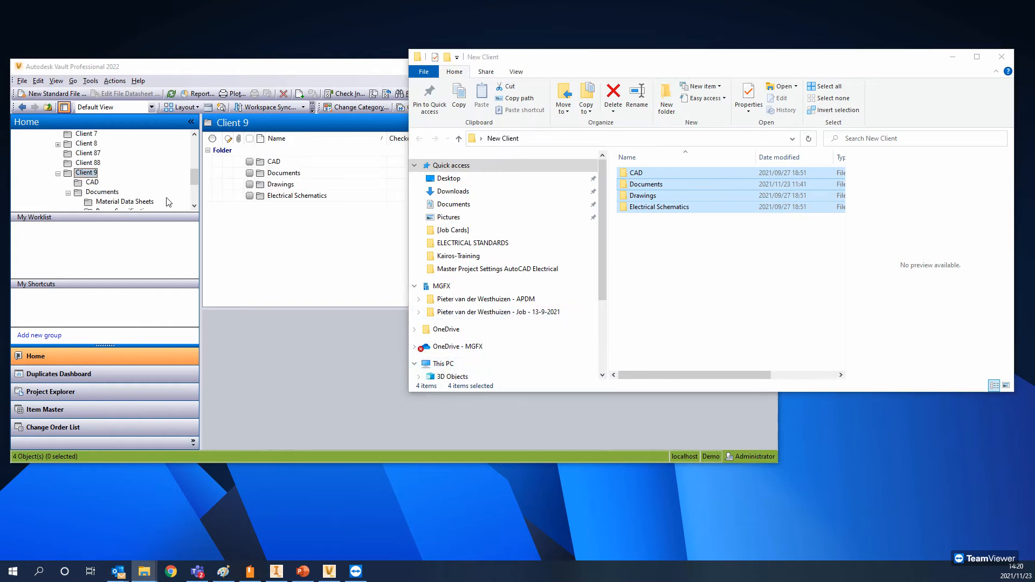
Step: Examine Client 9's folder structure, including the Material Data Sheets and Pump Specifications subfolders of Documents
drag(195, 177, 197, 189)
scroll(106, 184, up, 1)
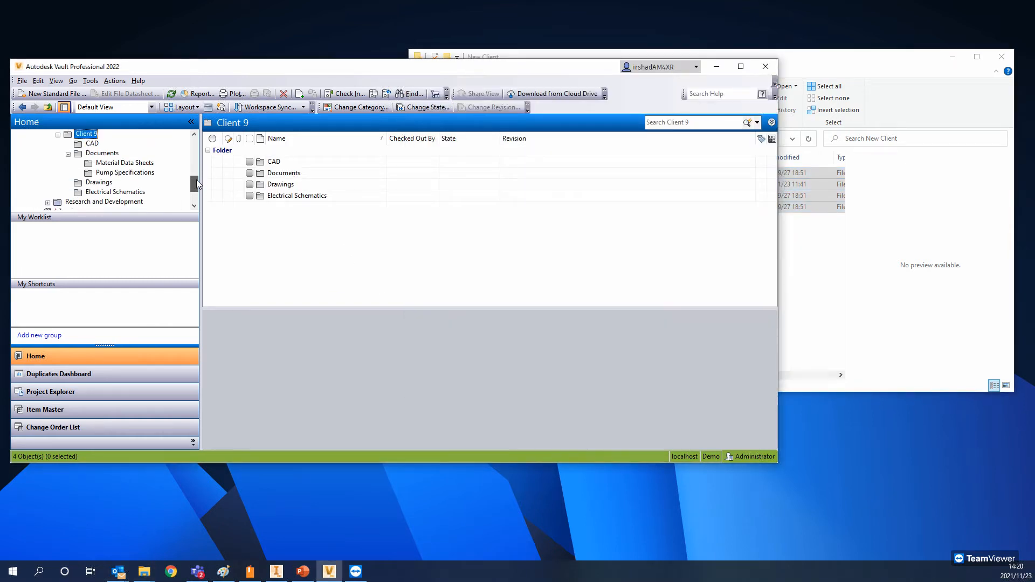
click(68, 174)
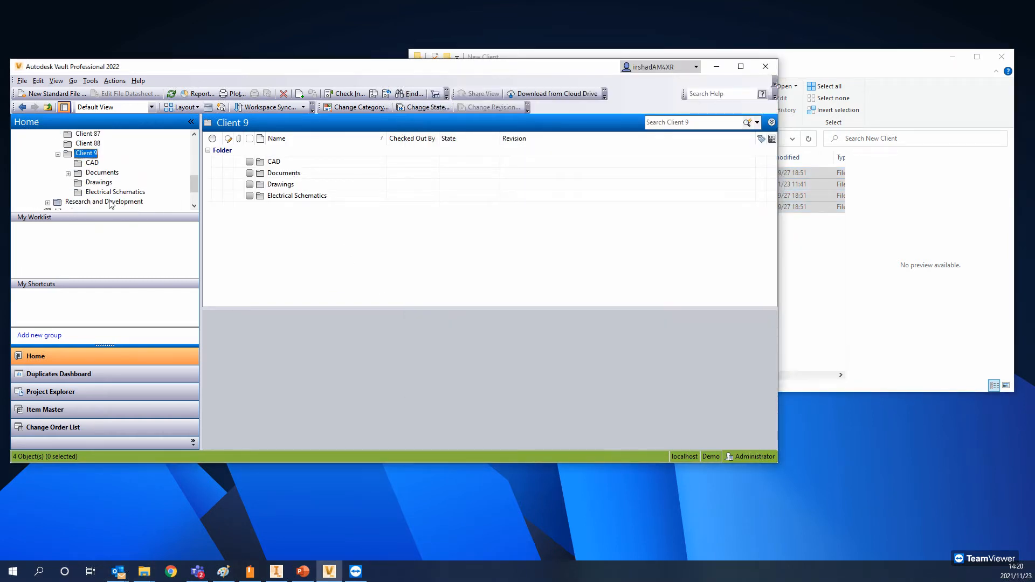
click(274, 162)
double_click(277, 174)
click(280, 162)
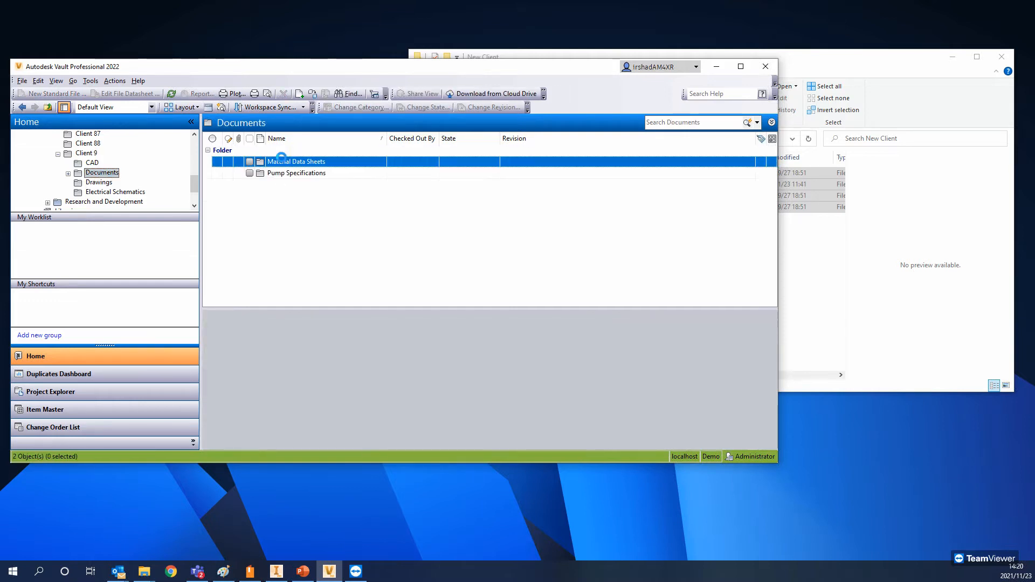
click(284, 173)
click(68, 174)
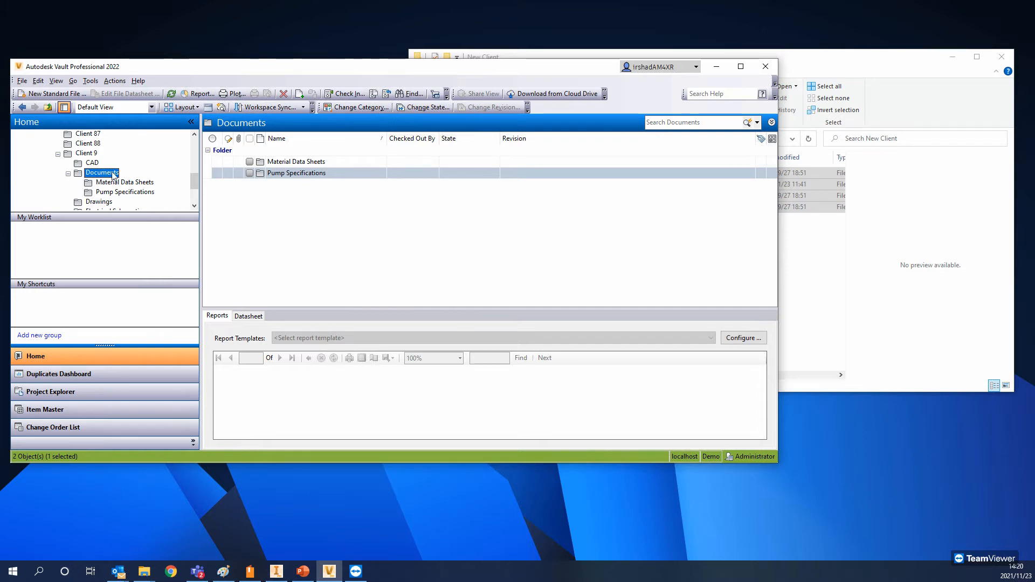
Step: Minimize Vault, switch to the PowerPoint presentation, and show the Workflows slide about company type and folder access
click(717, 66)
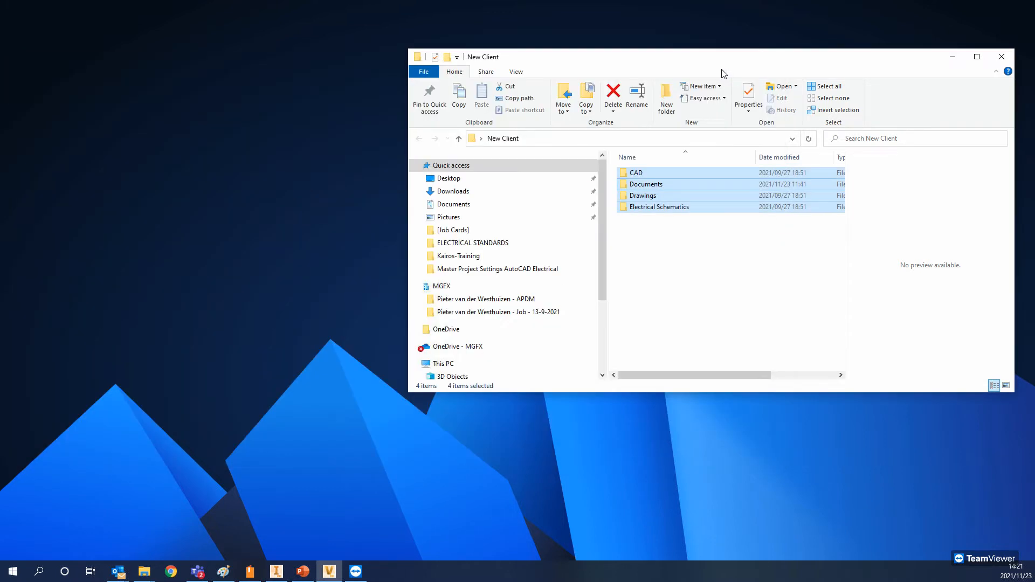
click(303, 573)
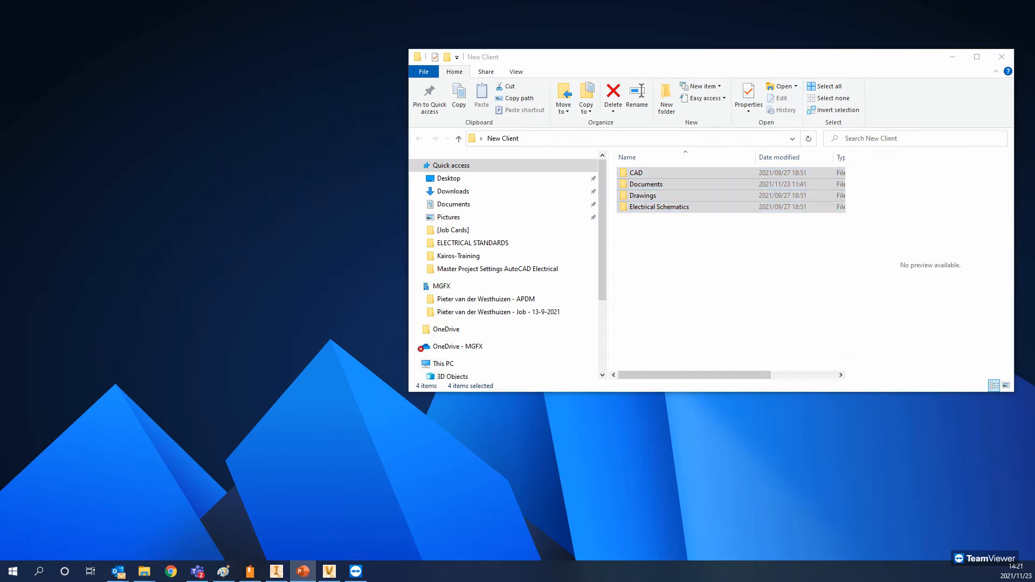
key(Right)
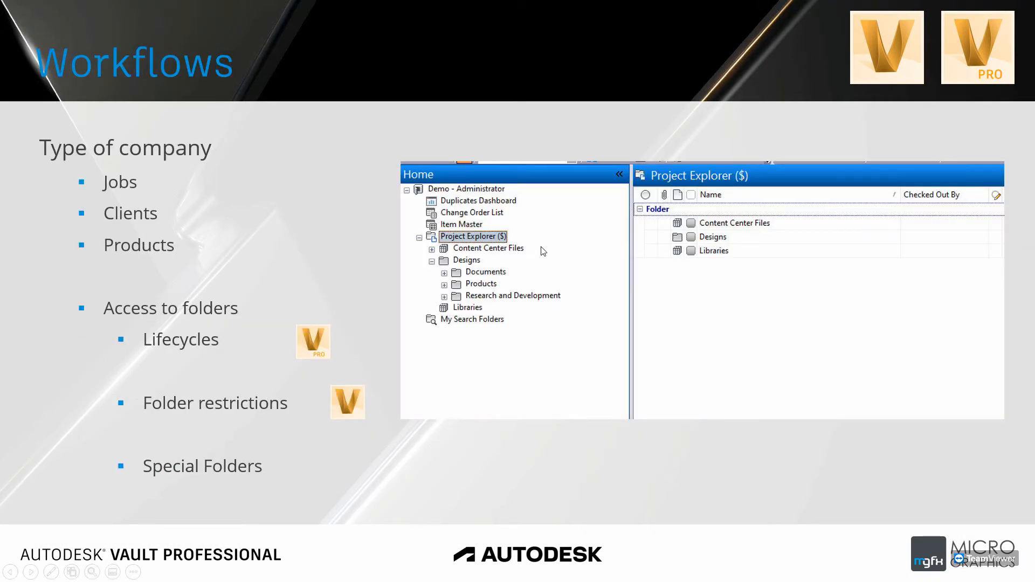
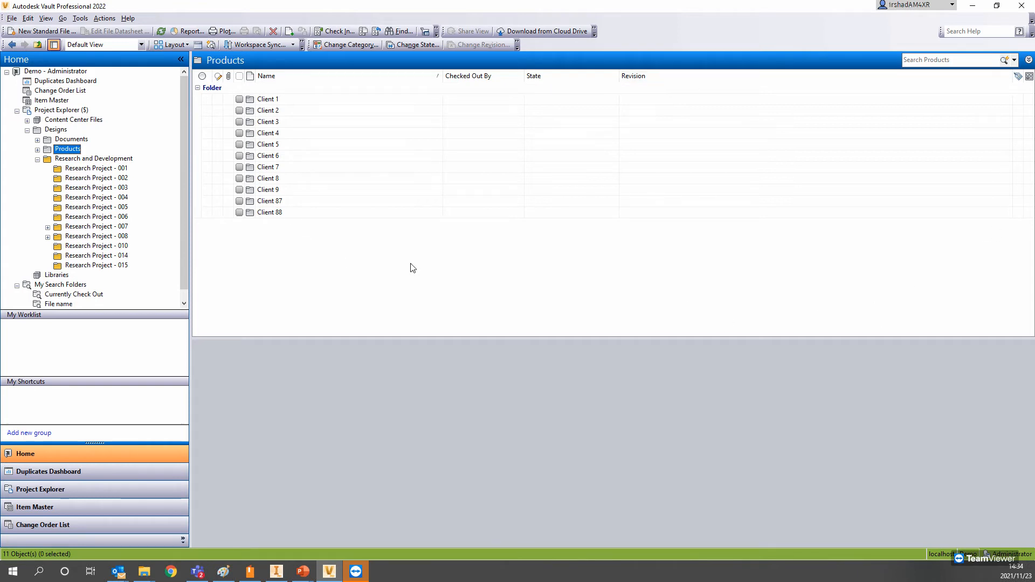
Step: View the contents of several Research and Development project folders in Vault, including 002, 006, 008 and 001
click(77, 179)
click(84, 216)
click(89, 239)
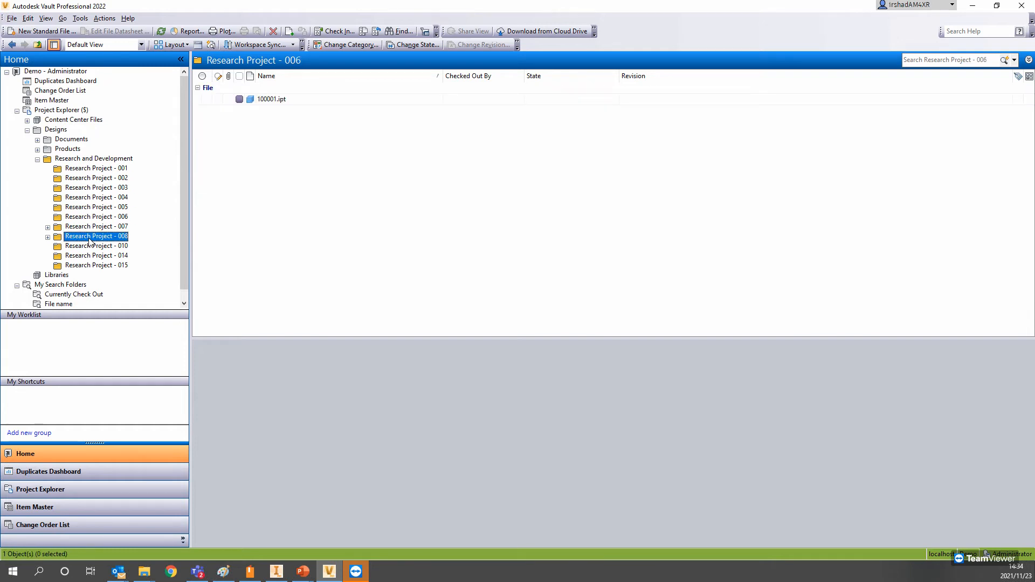
click(85, 161)
click(87, 168)
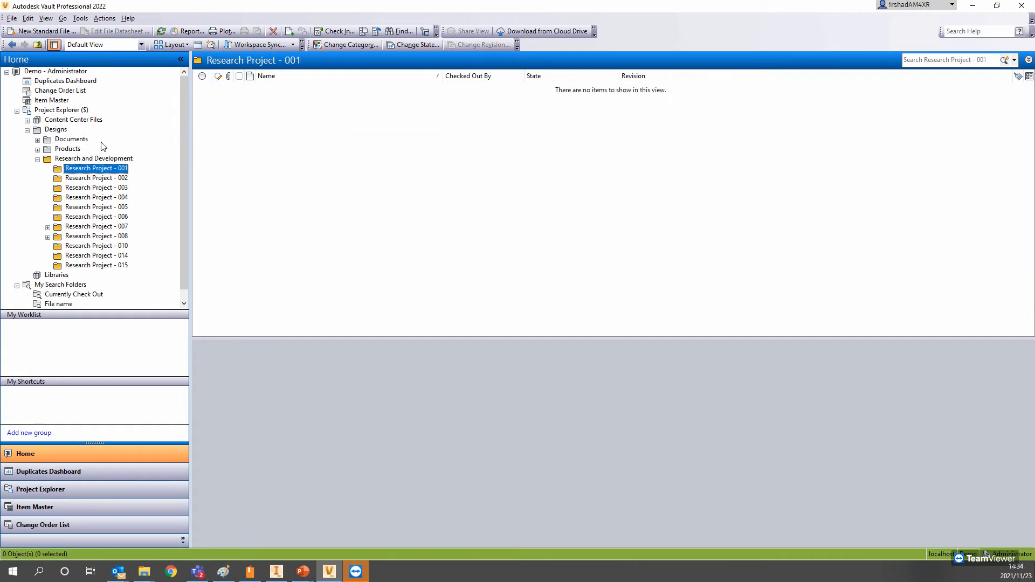
Step: Expand the Products folder, display Client 1's contents, and select Part2.ipt to view its file details
click(37, 149)
click(74, 158)
click(275, 100)
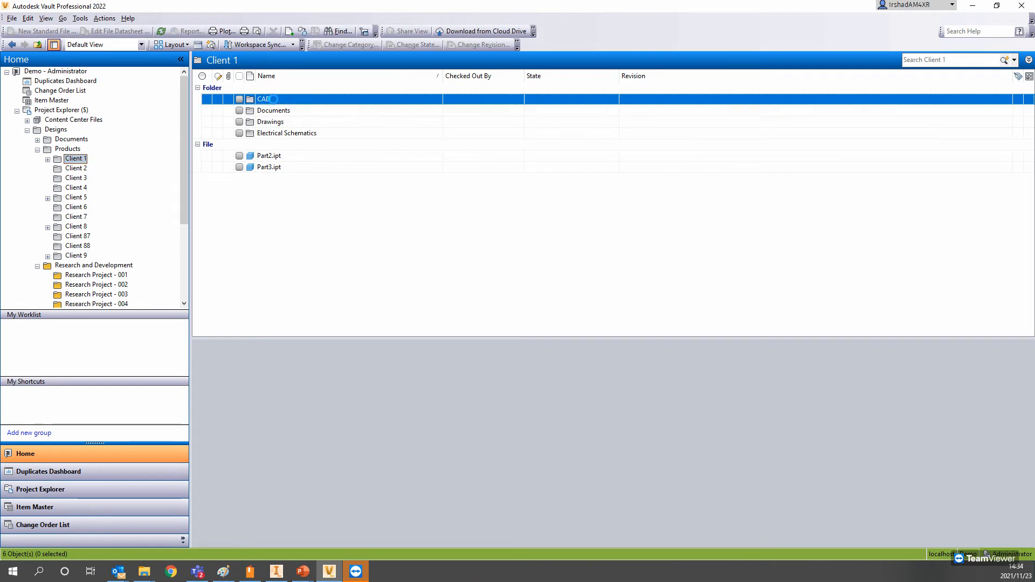
click(269, 156)
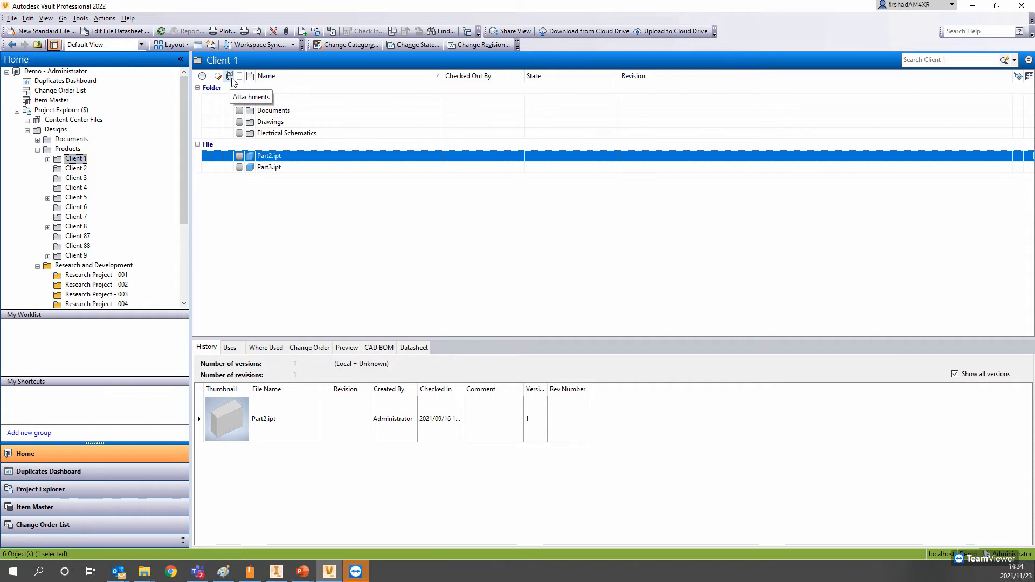
Step: Open the field customization for Client 1's list view, and show the PowerPoint slide about customizing the layout and columns
right_click(331, 76)
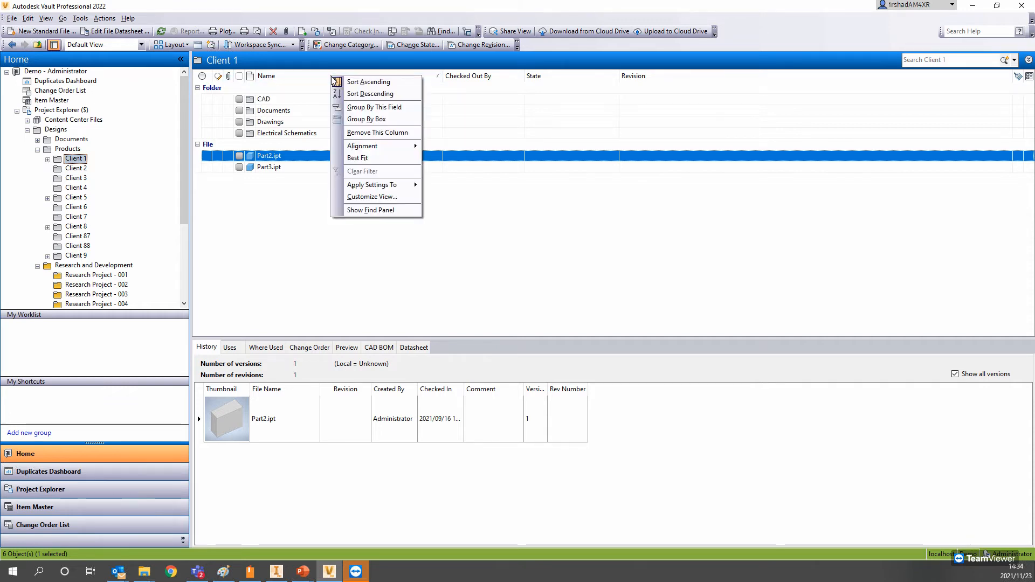
click(387, 197)
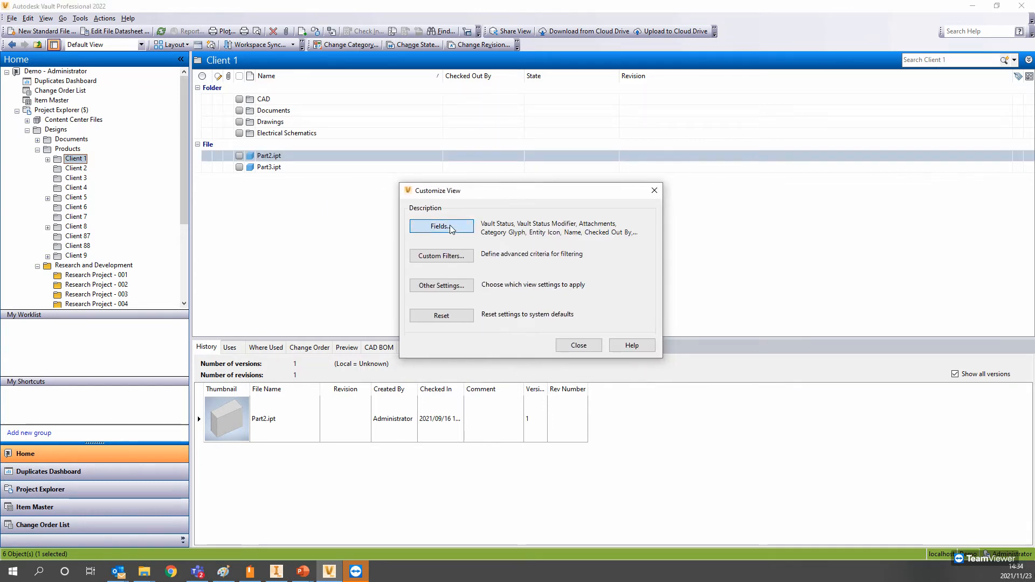
click(451, 226)
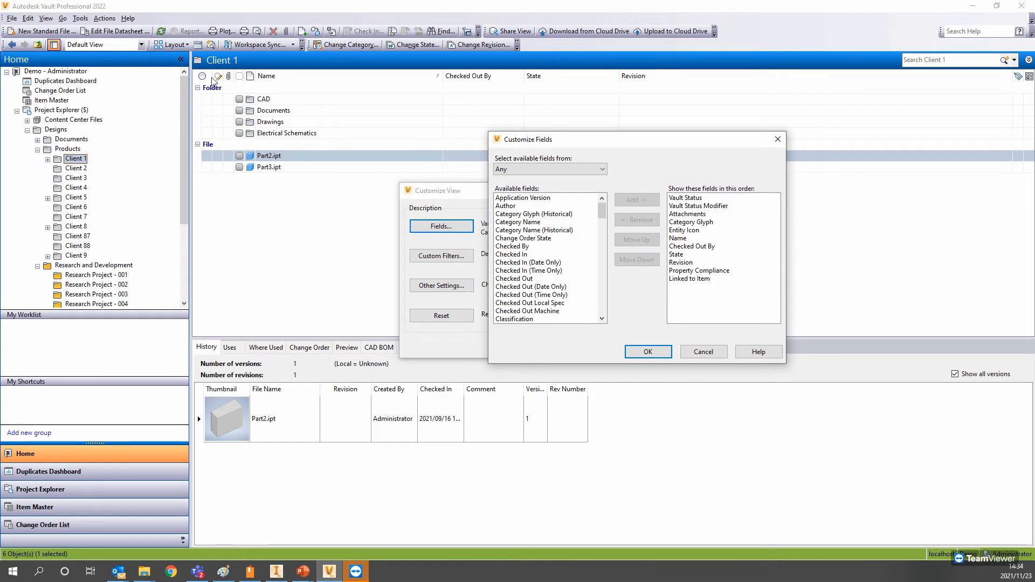
click(302, 571)
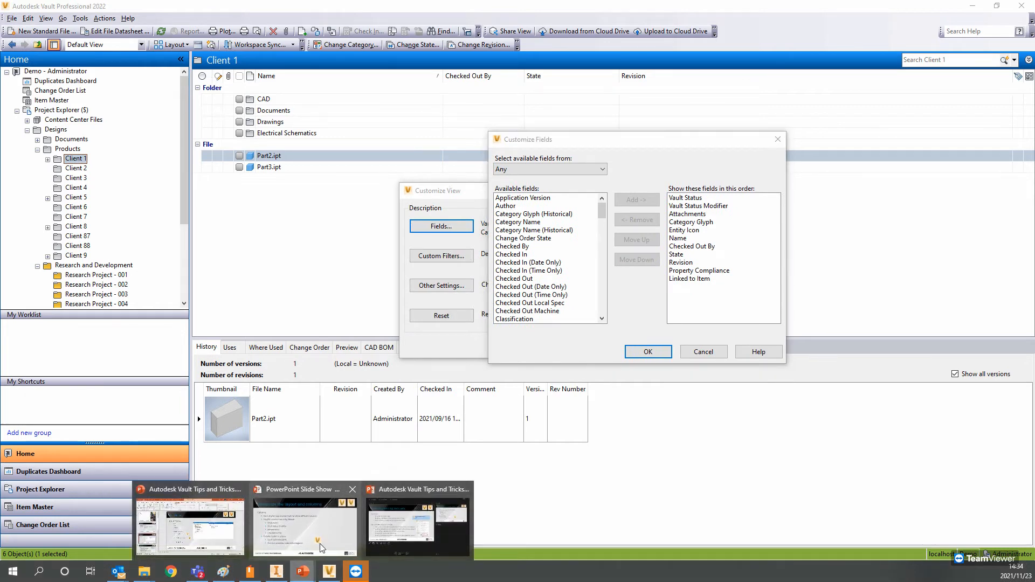
click(321, 548)
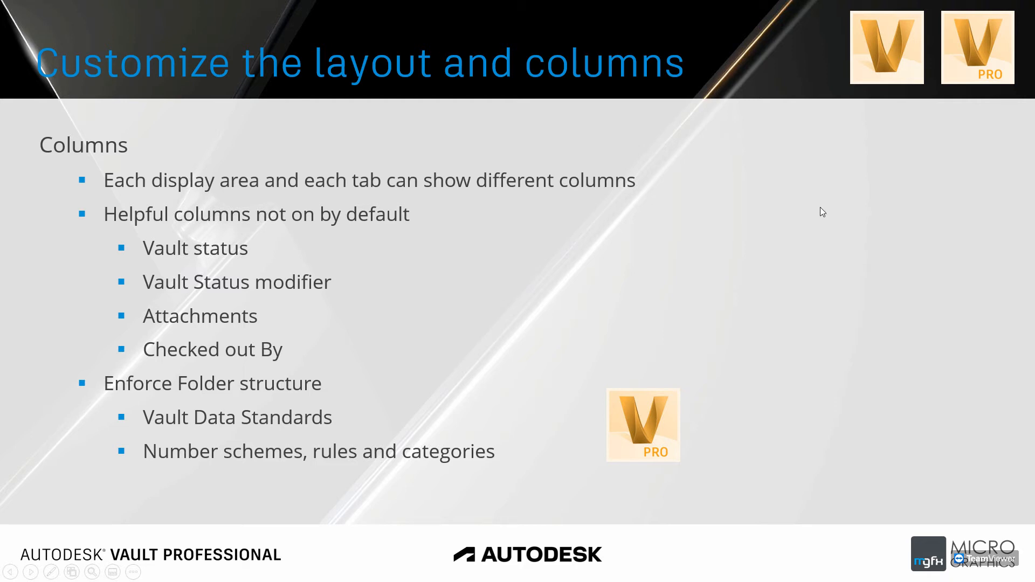
Step: Return to Vault, review the displayed Vault Status, Vault Status Modifier, Attachments and Category Glyph fields, and close the customization without changes
key(alt+Tab)
drag(601, 133, 602, 81)
click(689, 170)
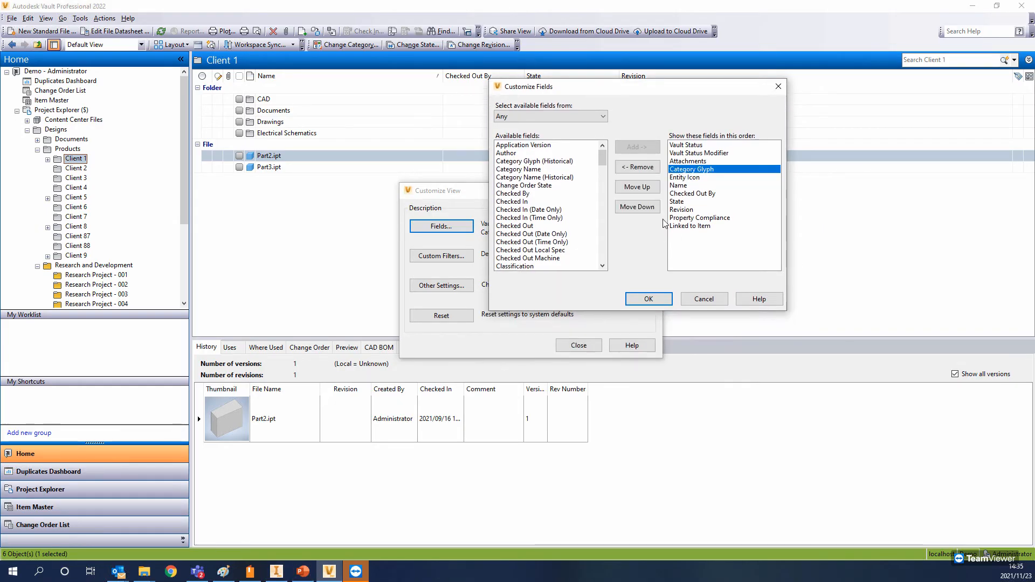
click(682, 145)
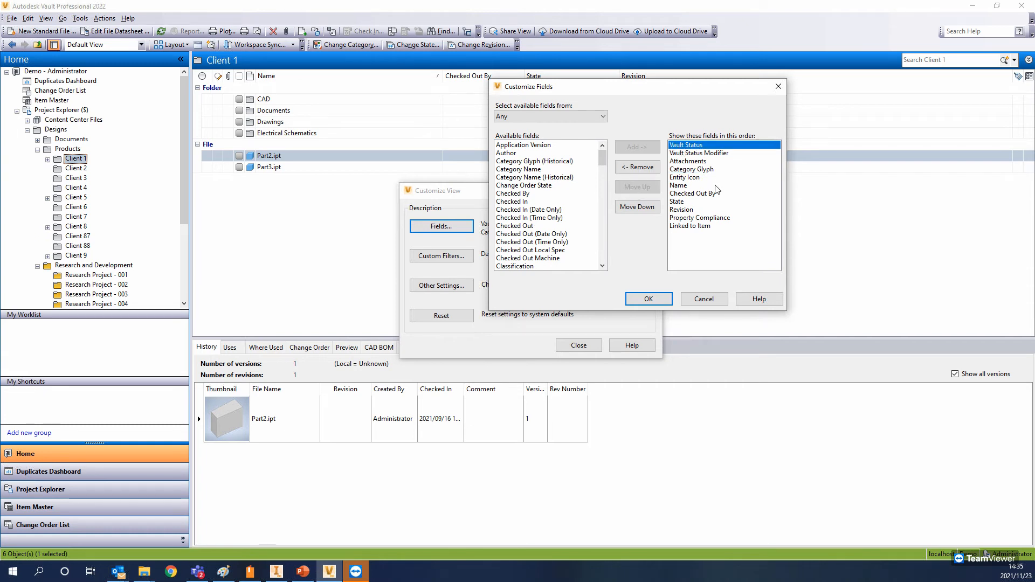
click(685, 153)
click(686, 161)
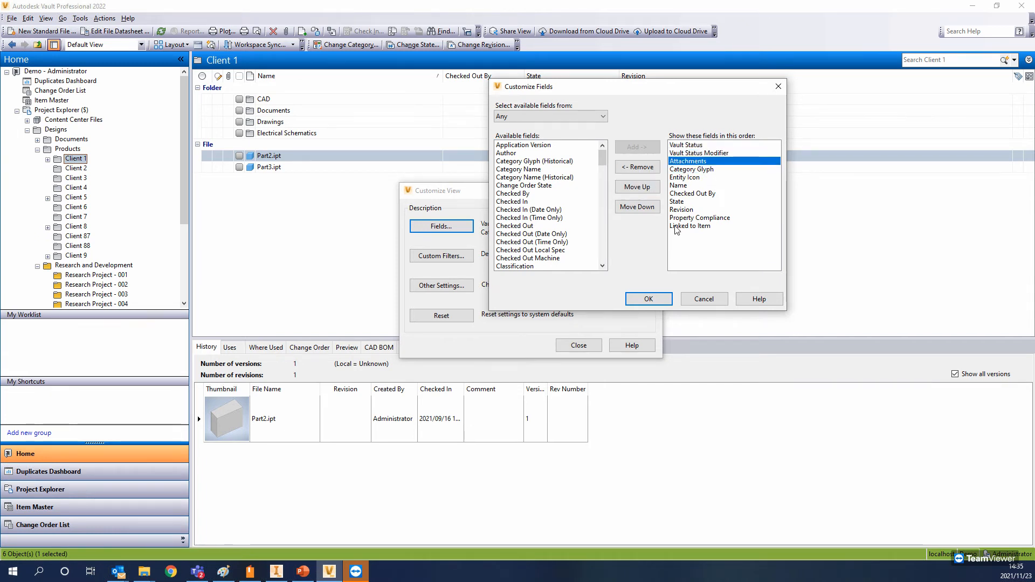
click(693, 147)
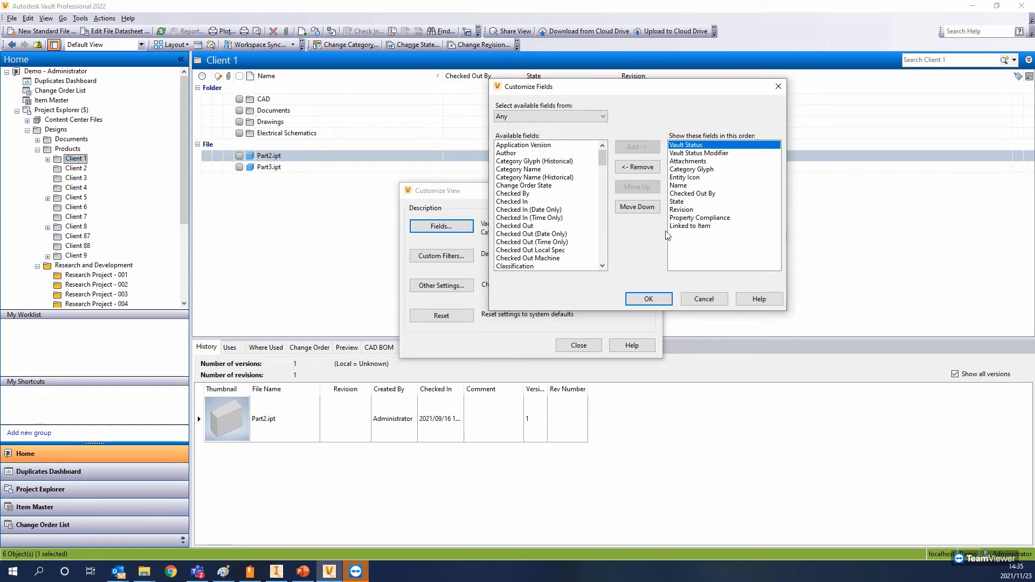
click(698, 153)
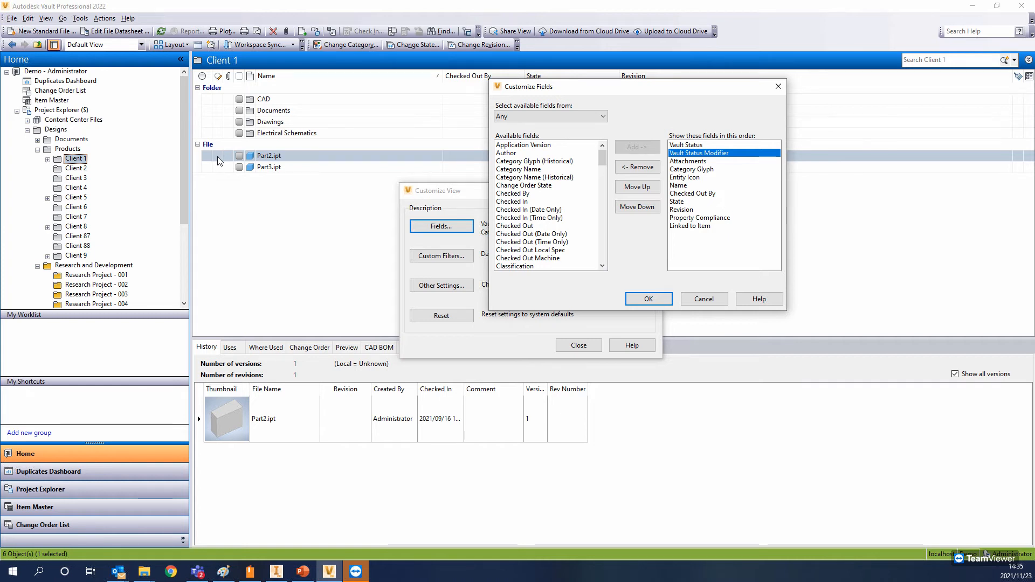
key(Down)
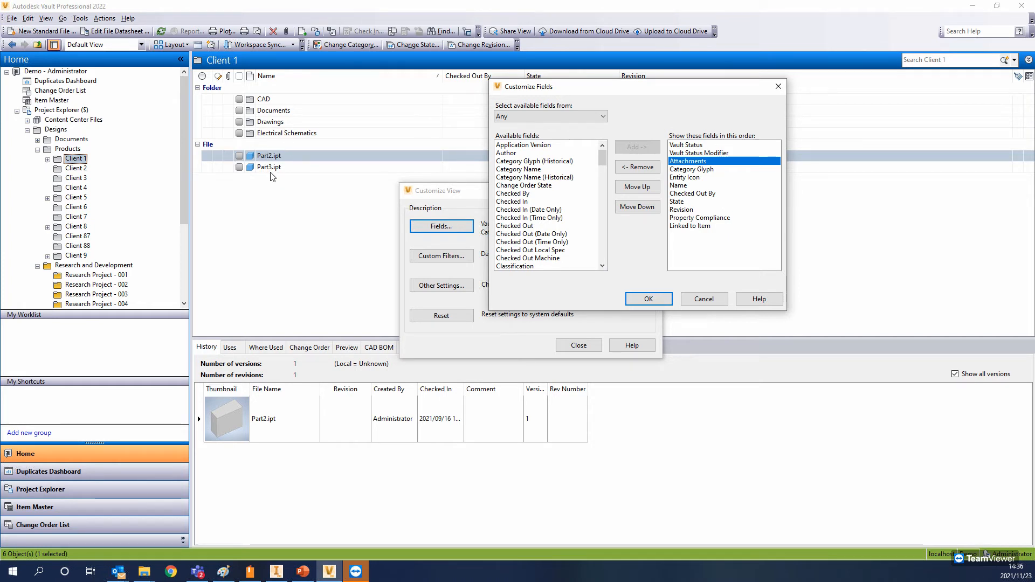
click(689, 171)
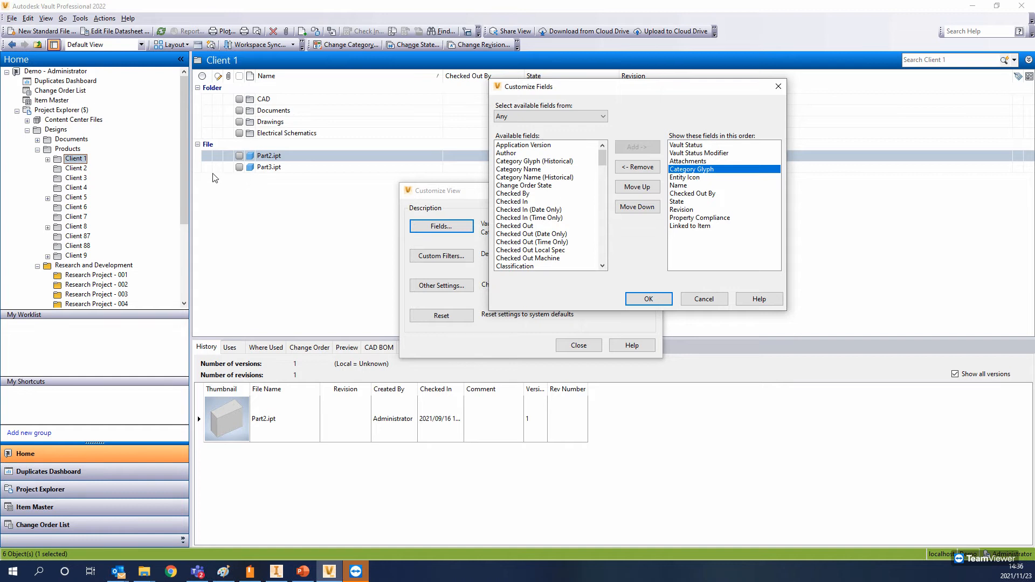
click(703, 298)
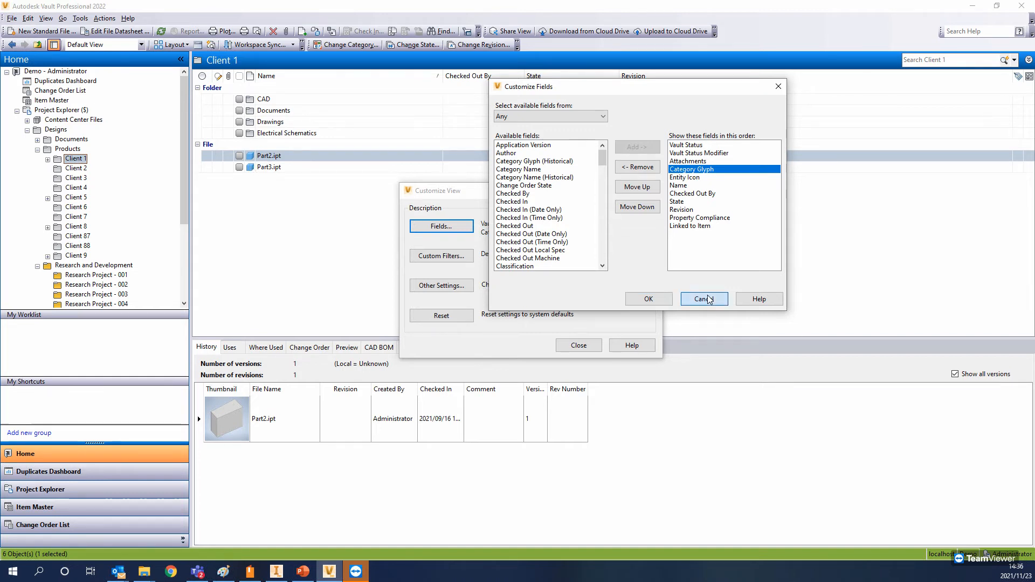
click(578, 345)
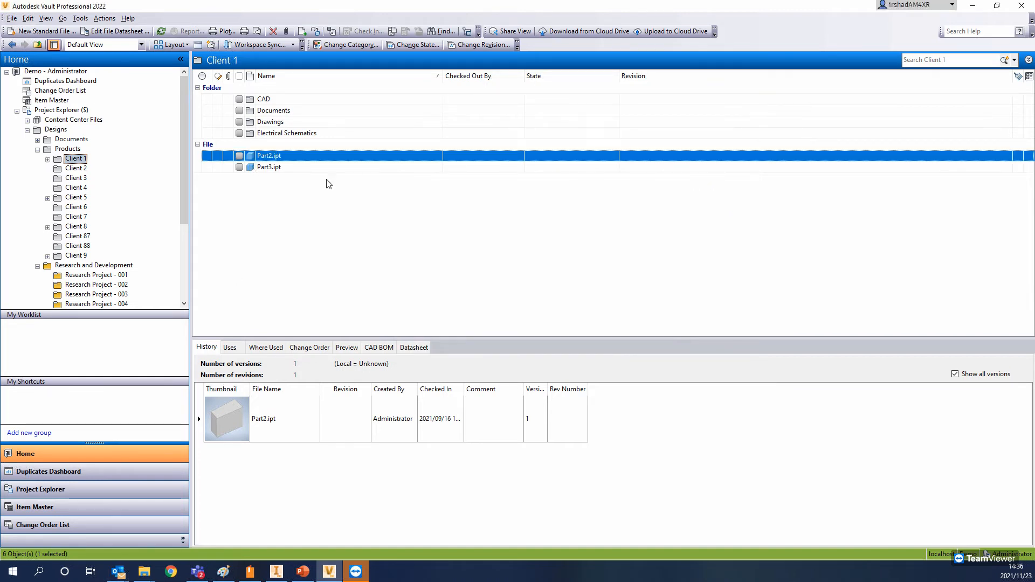
Step: Open Part2.ipt from Vault in Inventor, checking it out, and return to Vault to see its checkout status
right_click(268, 156)
click(283, 157)
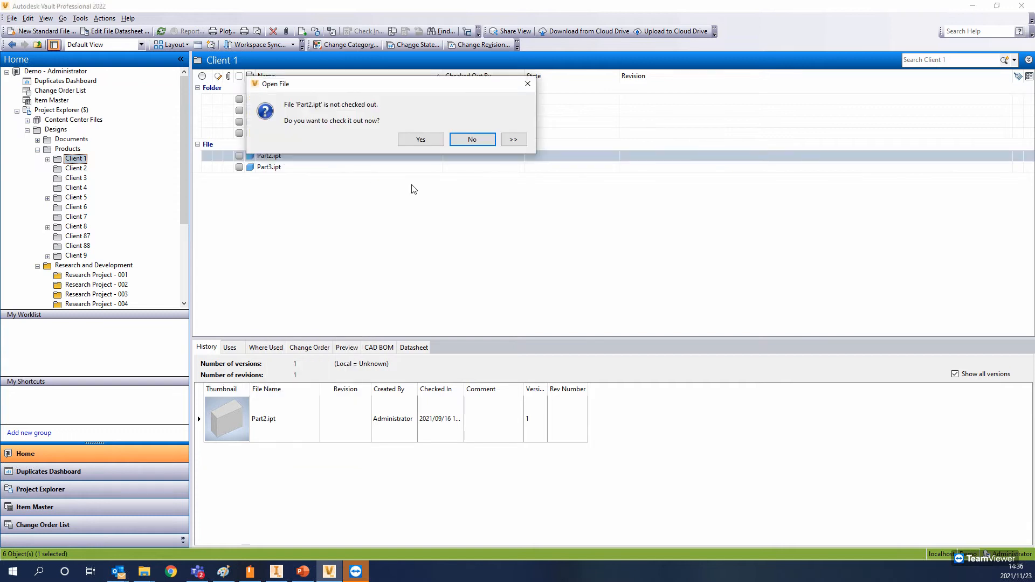
click(420, 140)
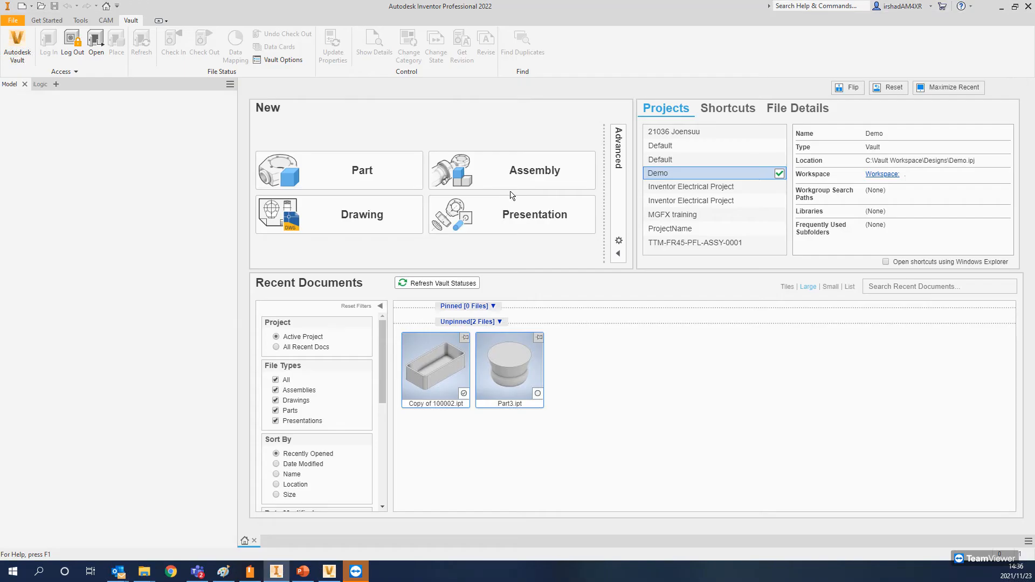
click(329, 572)
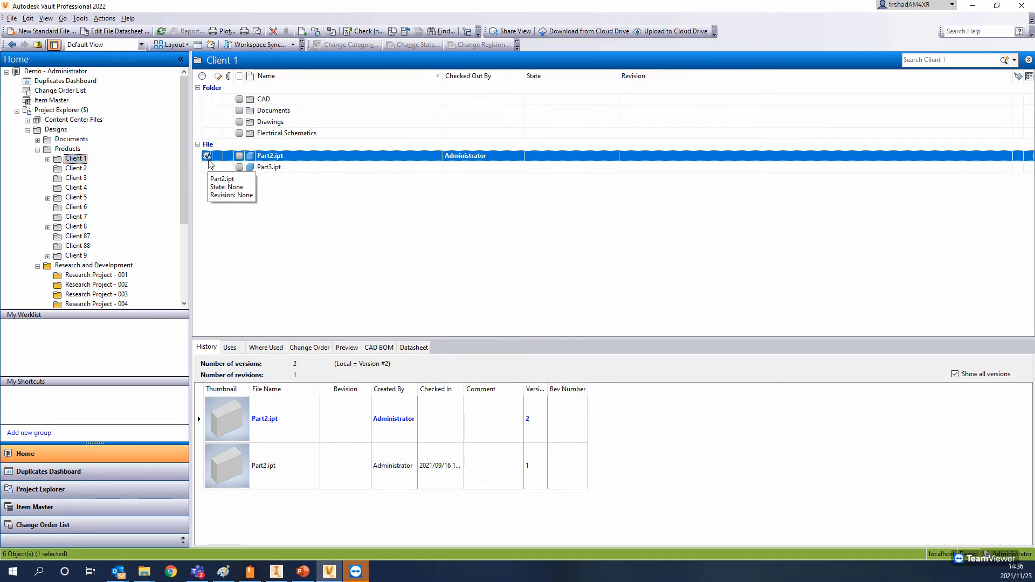
Step: Check the view customization from the Checked Out By column, close it, and select Part2.ipt's newest version in its history
right_click(469, 79)
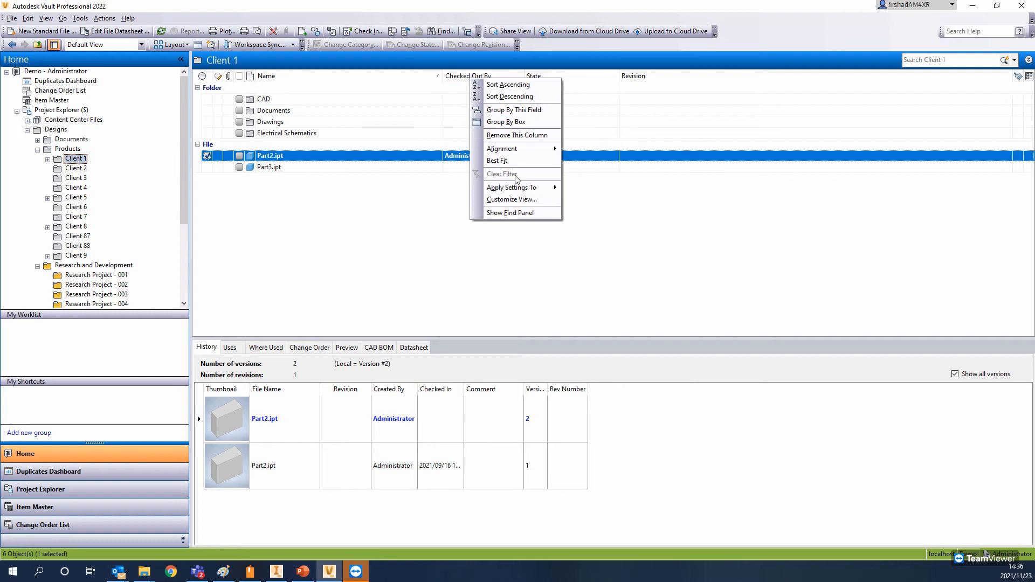
click(511, 199)
key(Escape)
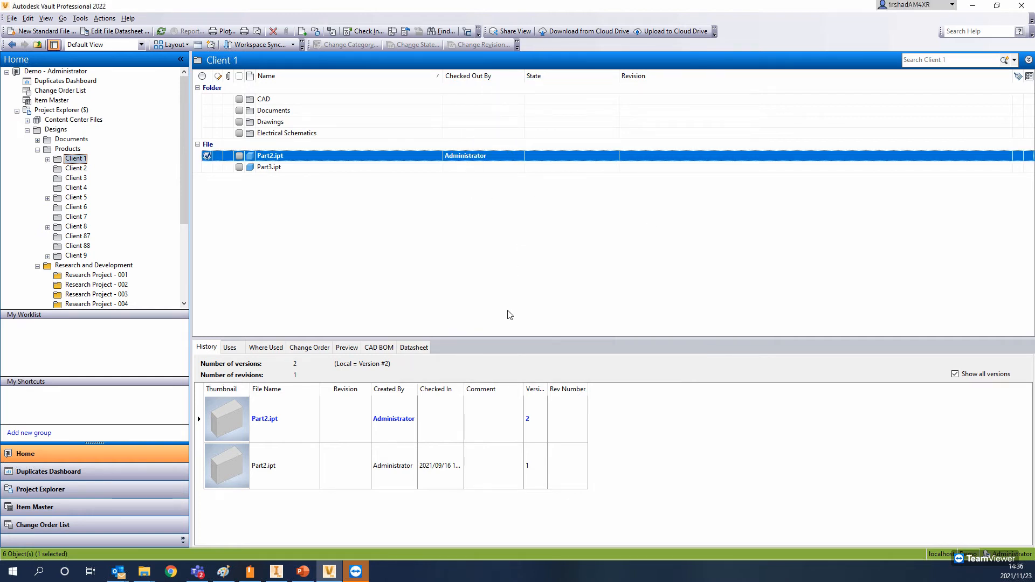
click(279, 434)
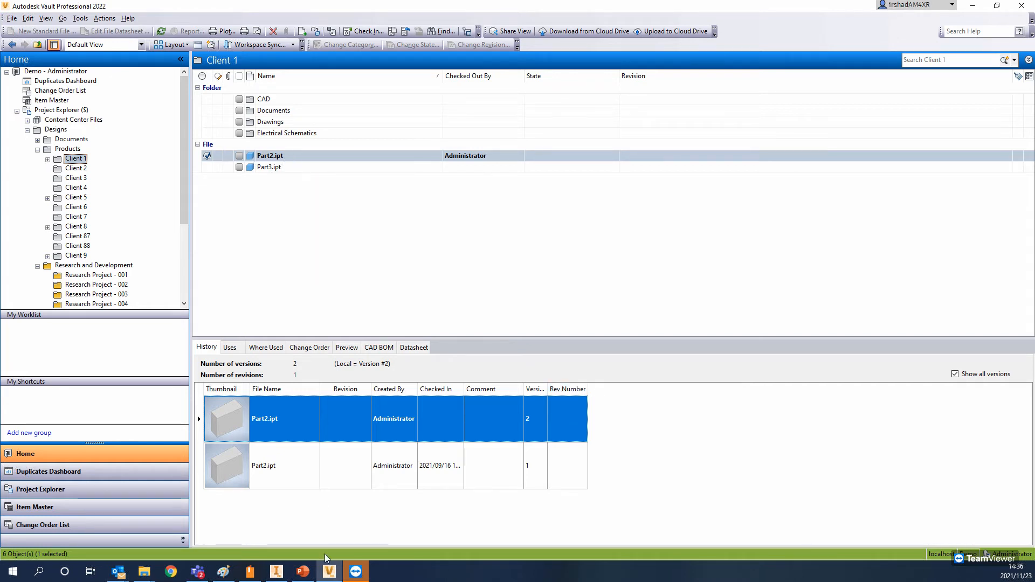
Step: Switch to Inventor and sketch a circle near the upper-left corner of the block's large right face in Part2.ipt
click(276, 571)
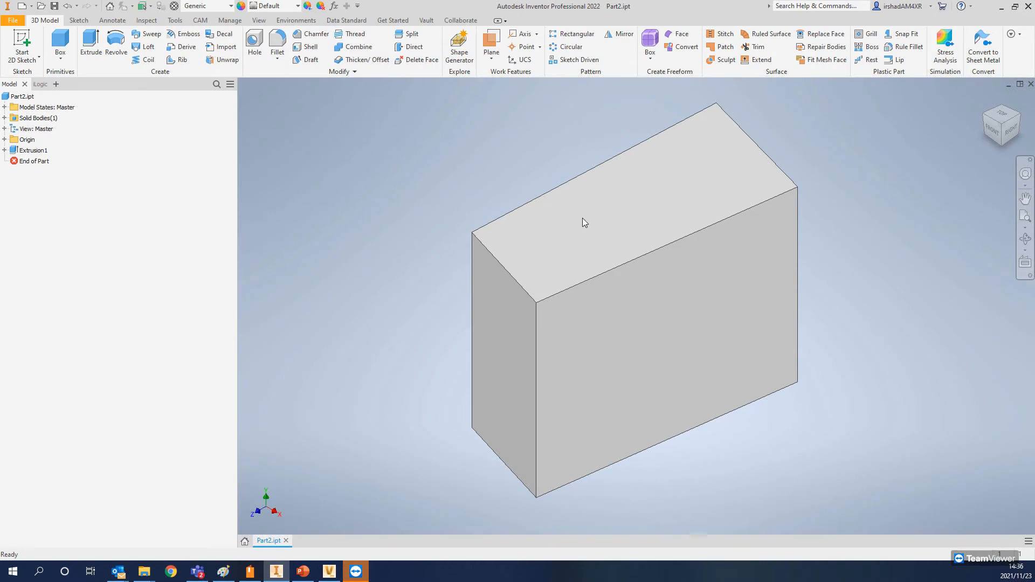
click(21, 42)
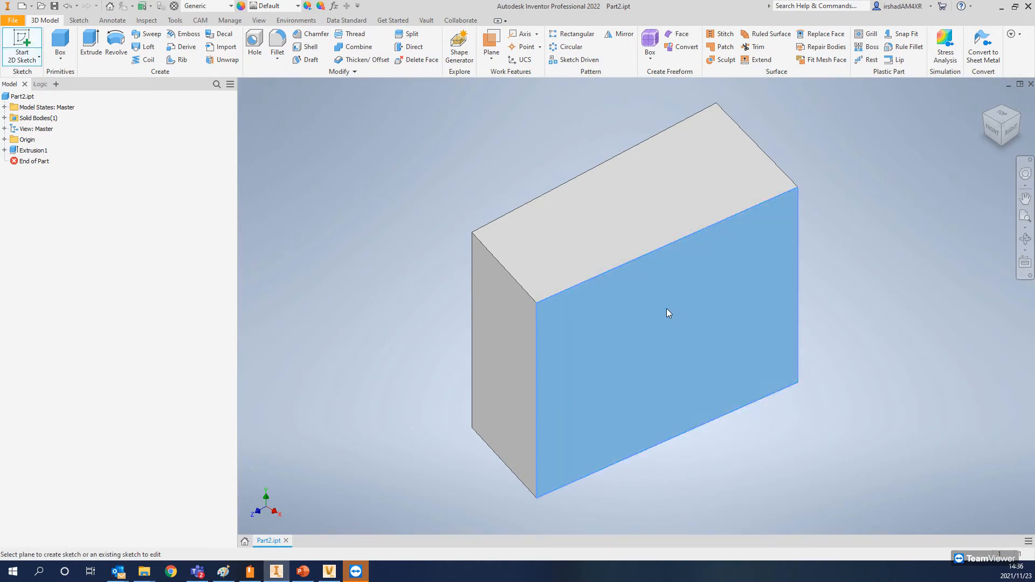
click(666, 313)
click(82, 44)
click(511, 133)
click(539, 156)
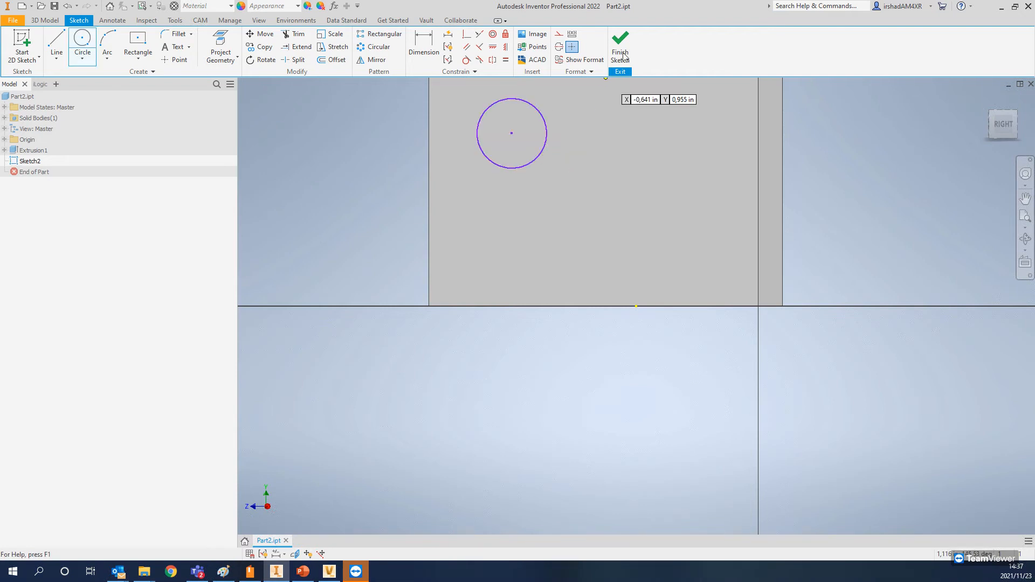
click(620, 46)
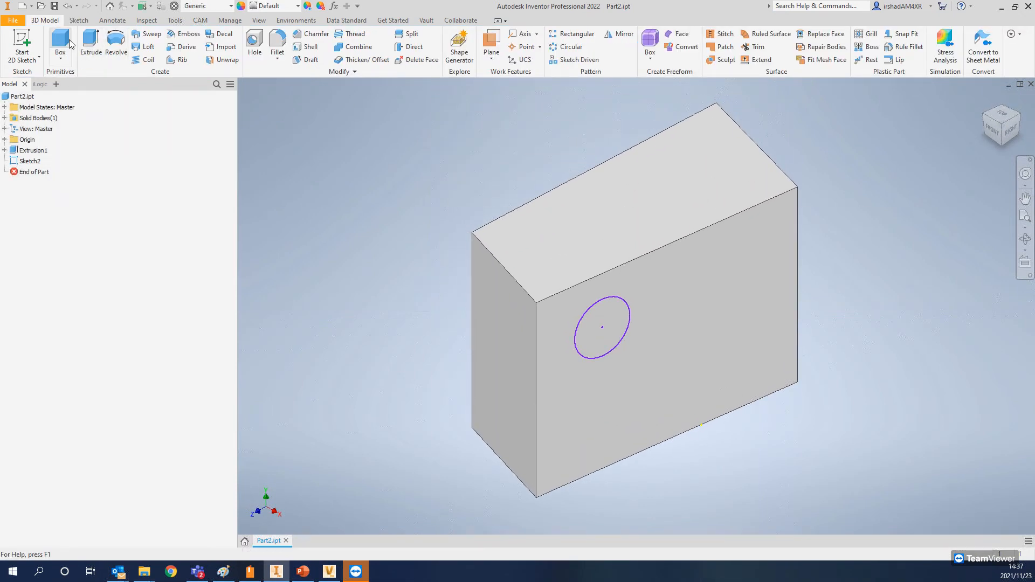
Step: Extrude the circle in the flipped direction as a Through All cut to make a hole in the block
click(90, 42)
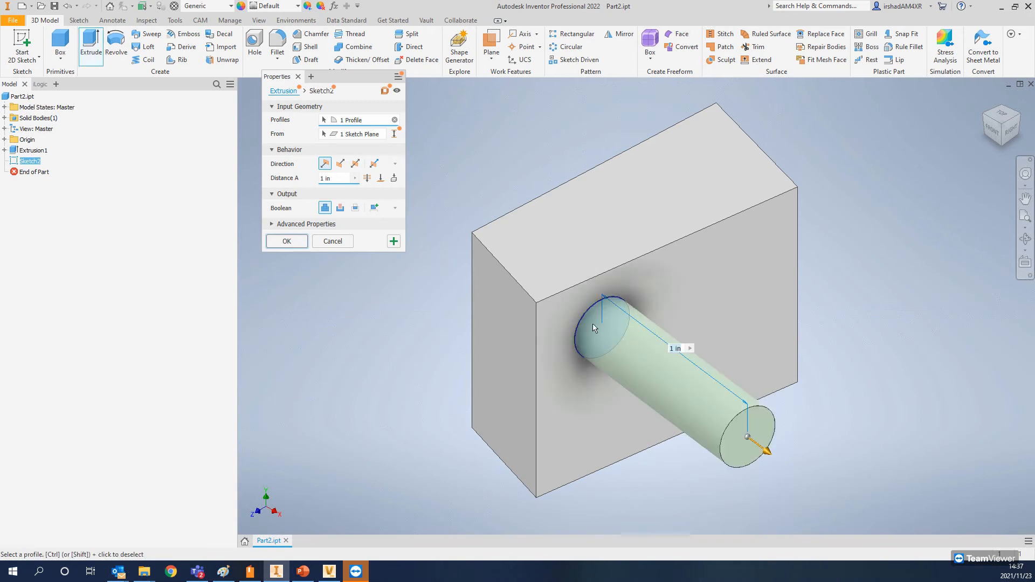
click(340, 164)
click(367, 178)
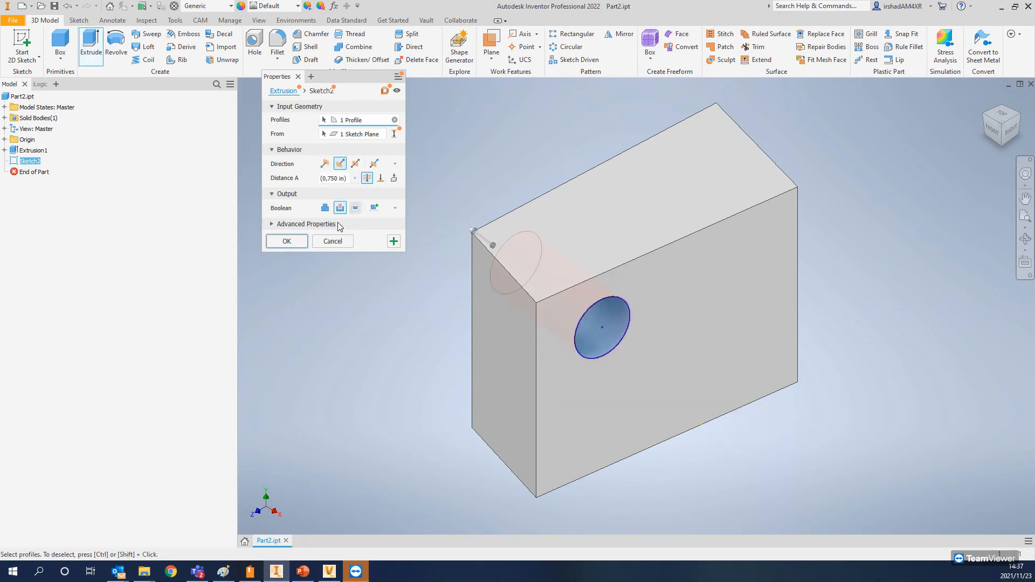
click(286, 241)
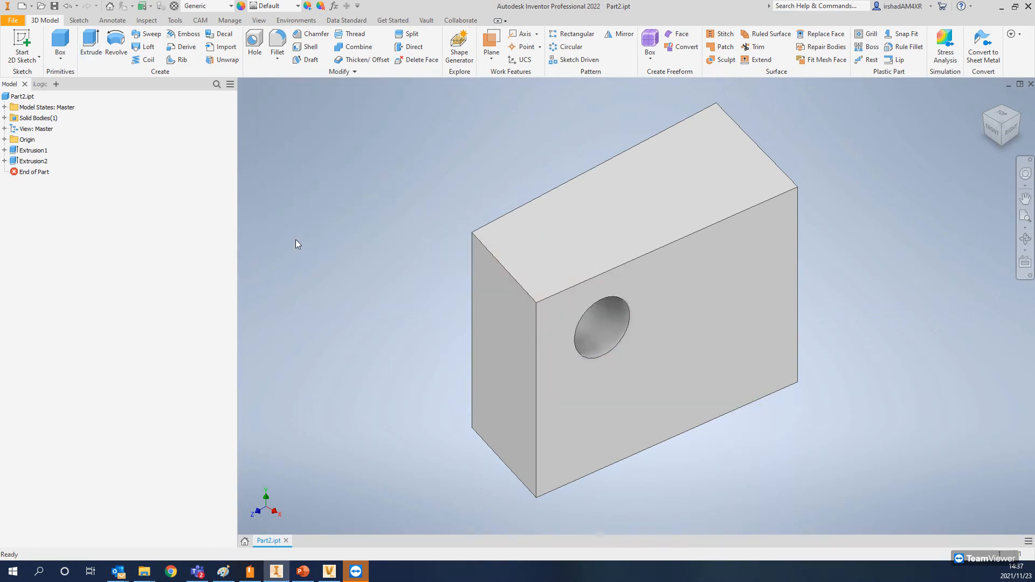
Step: Close the modified Part2.ipt without checking it in, and view its status icons in Vault
click(285, 540)
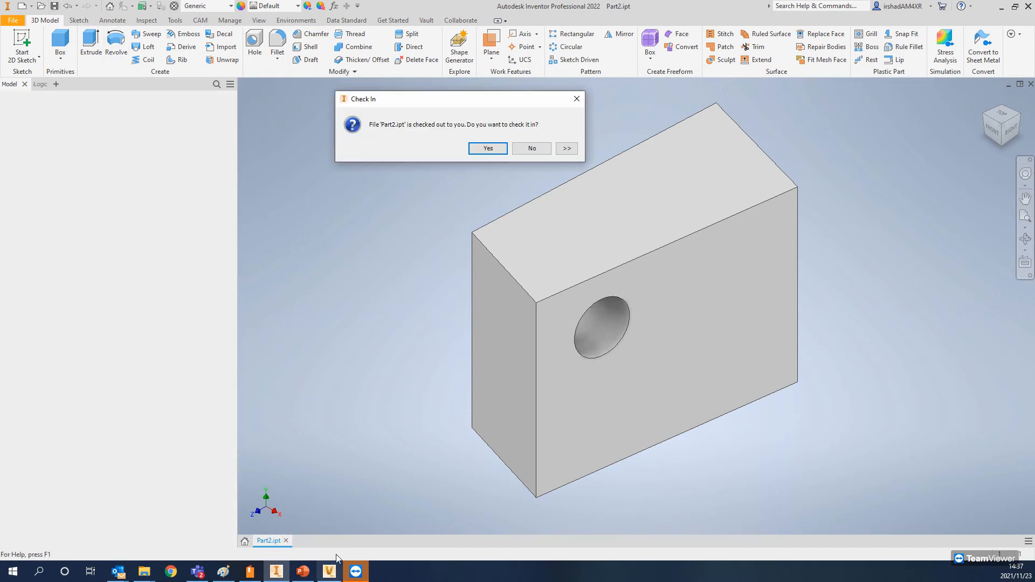
click(532, 149)
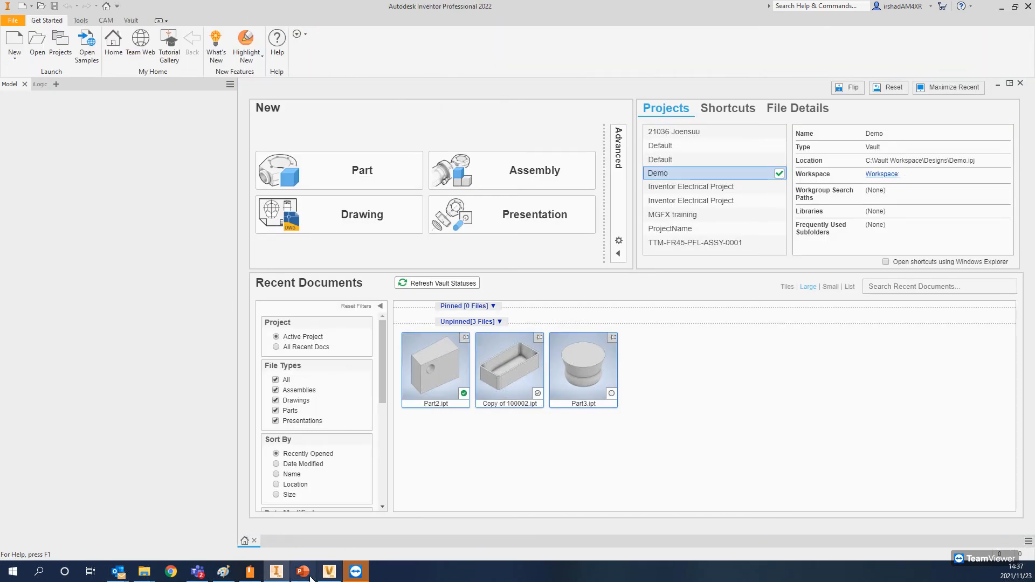
click(339, 576)
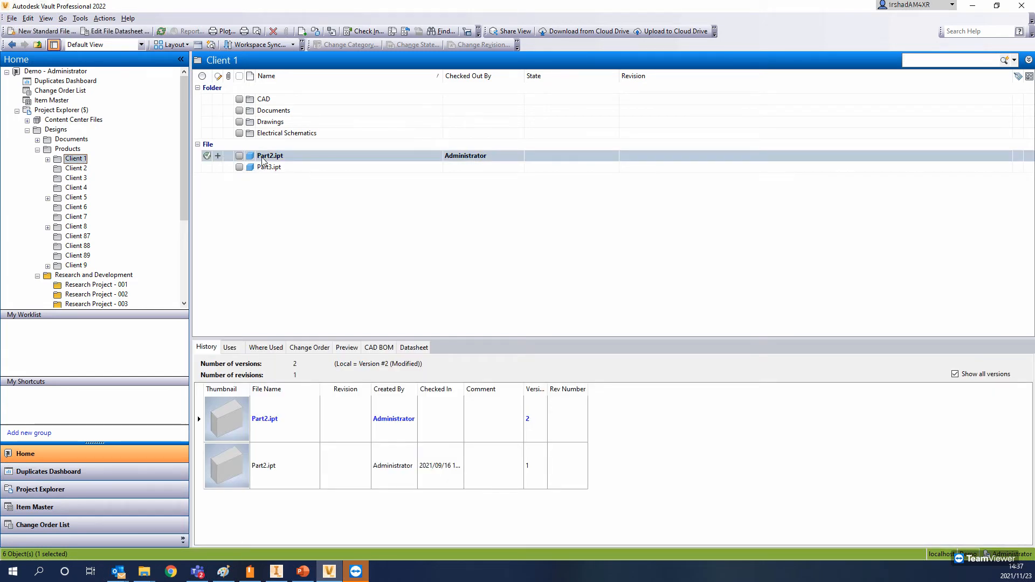
mouse_move(210, 161)
Step: Reopen Part2.ipt in Inventor, check it in without a comment, and select it in Vault to view its updated status
click(330, 575)
double_click(435, 367)
click(425, 20)
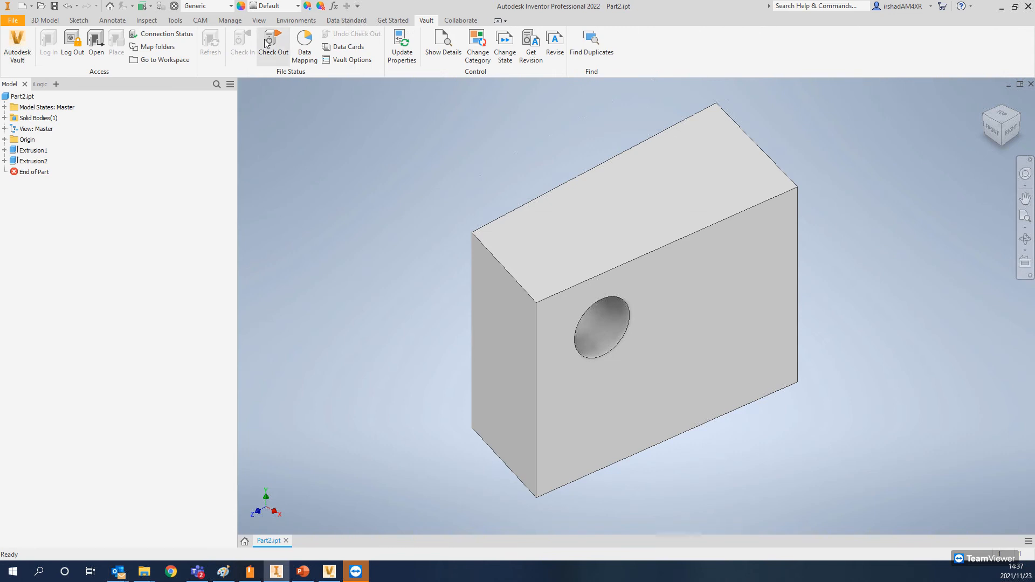
click(241, 43)
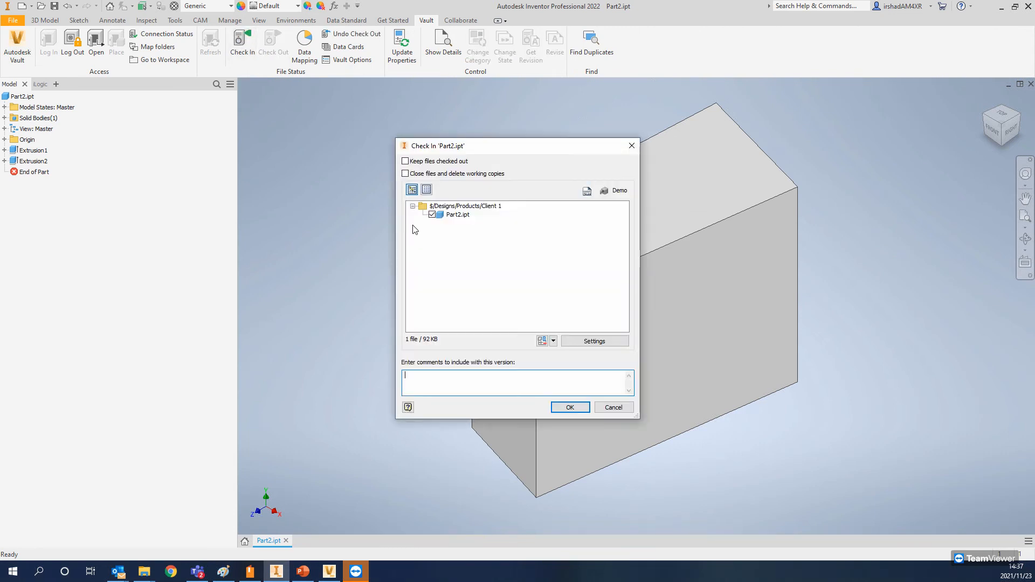
click(566, 410)
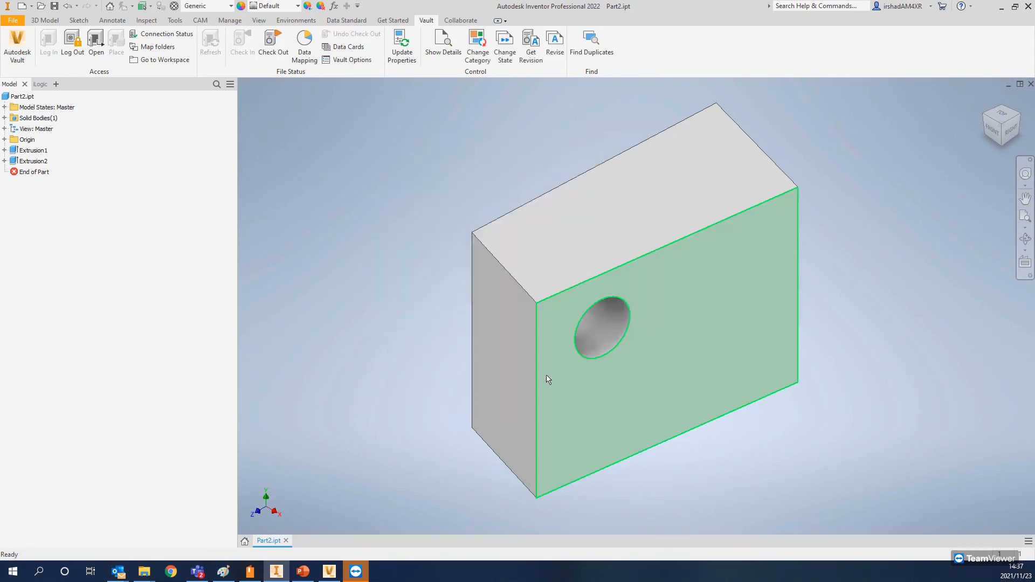
click(329, 571)
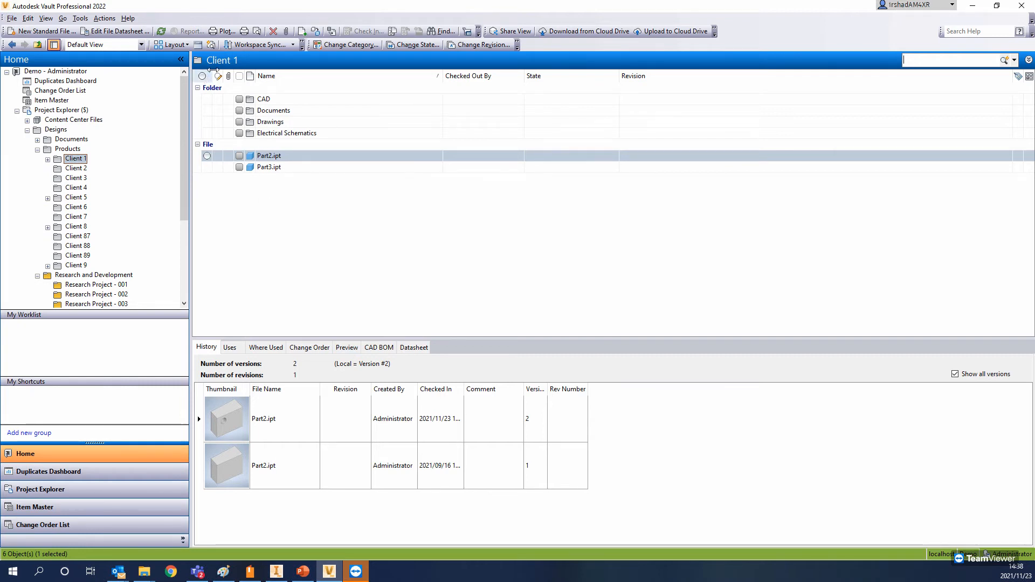
click(260, 158)
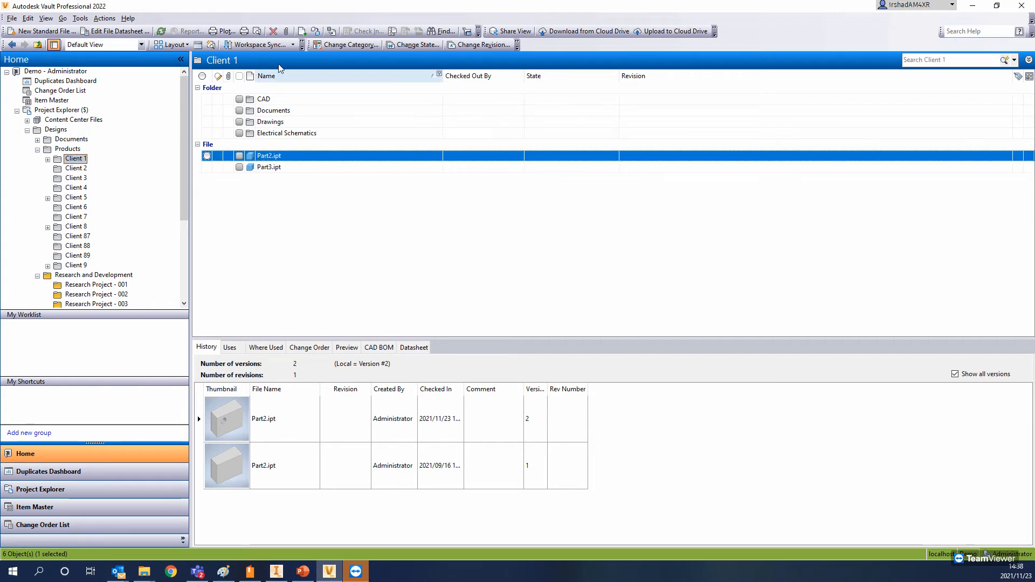
Step: Attach the vault document stored in the Designs folder's Documents subfolder to Part2.ipt
click(286, 31)
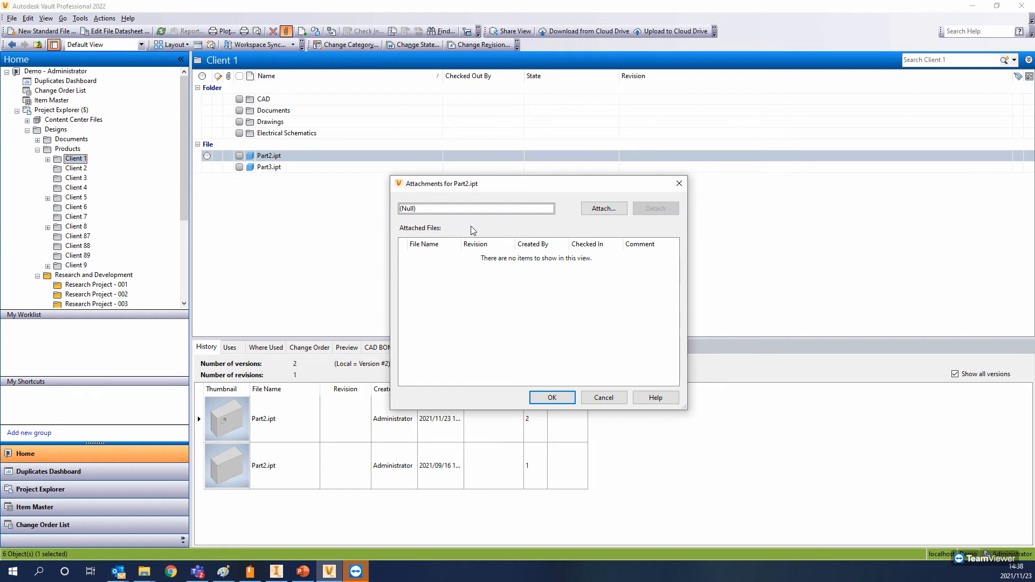
click(527, 210)
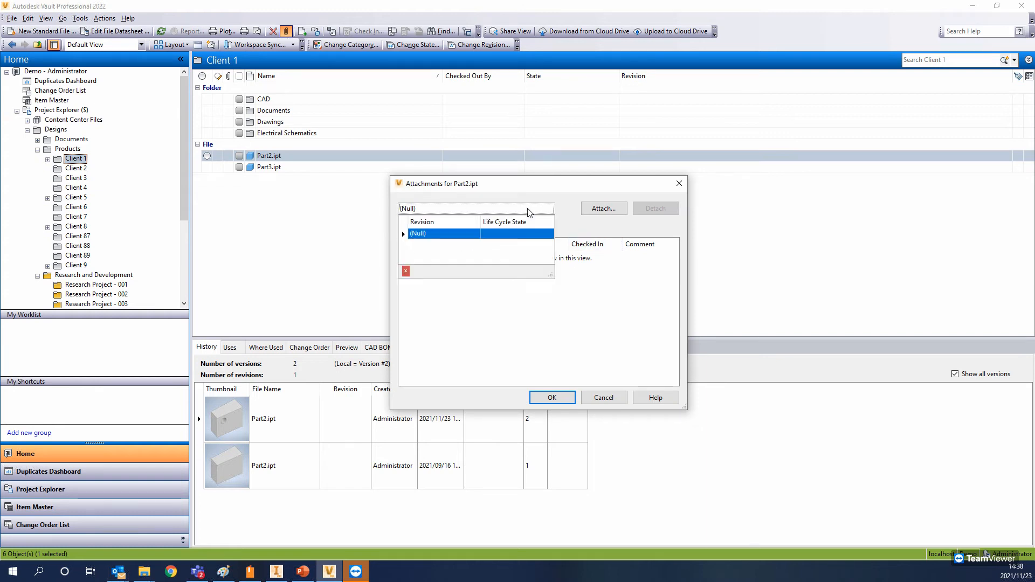
click(610, 271)
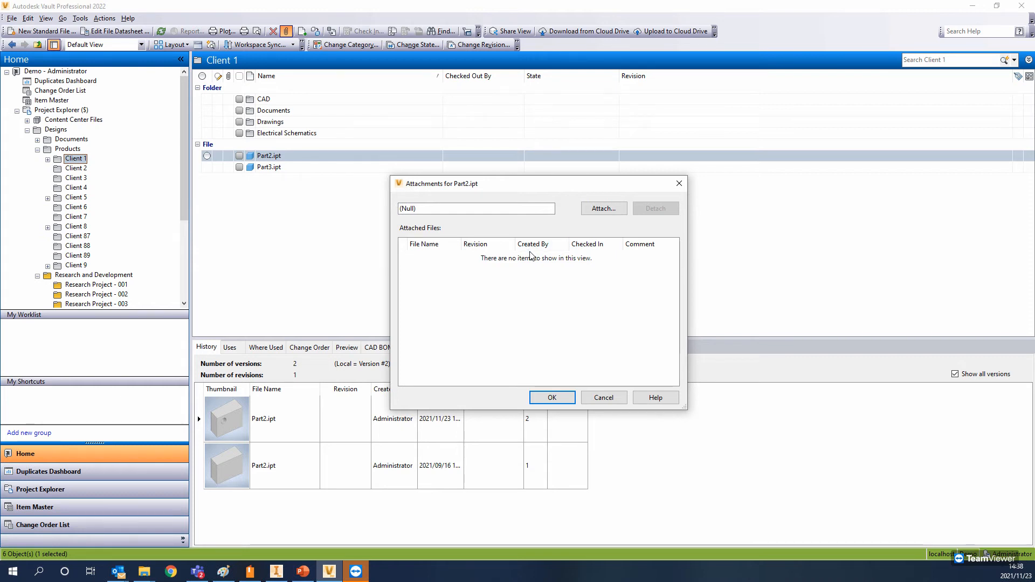
click(604, 208)
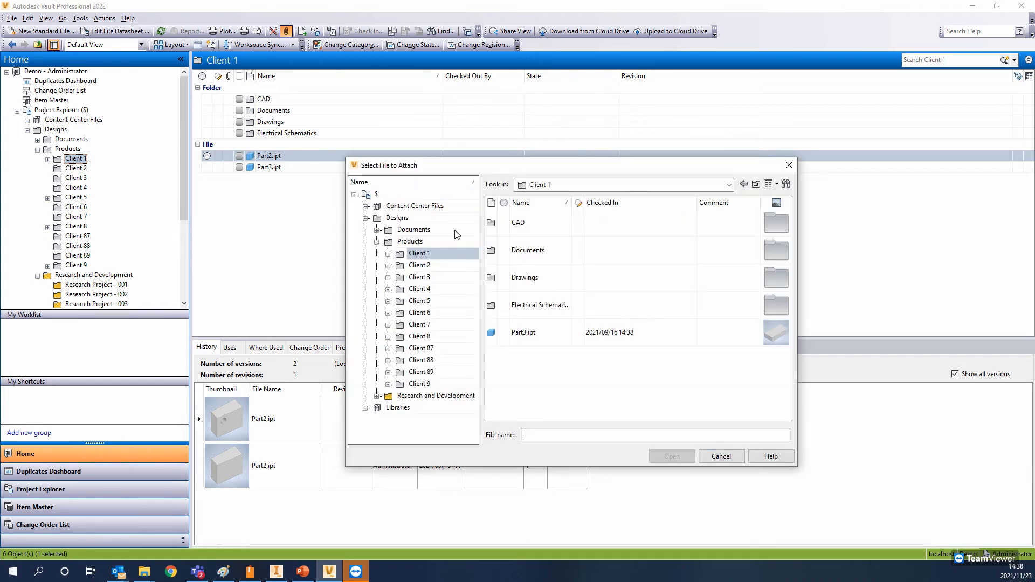
click(390, 230)
click(536, 253)
click(680, 459)
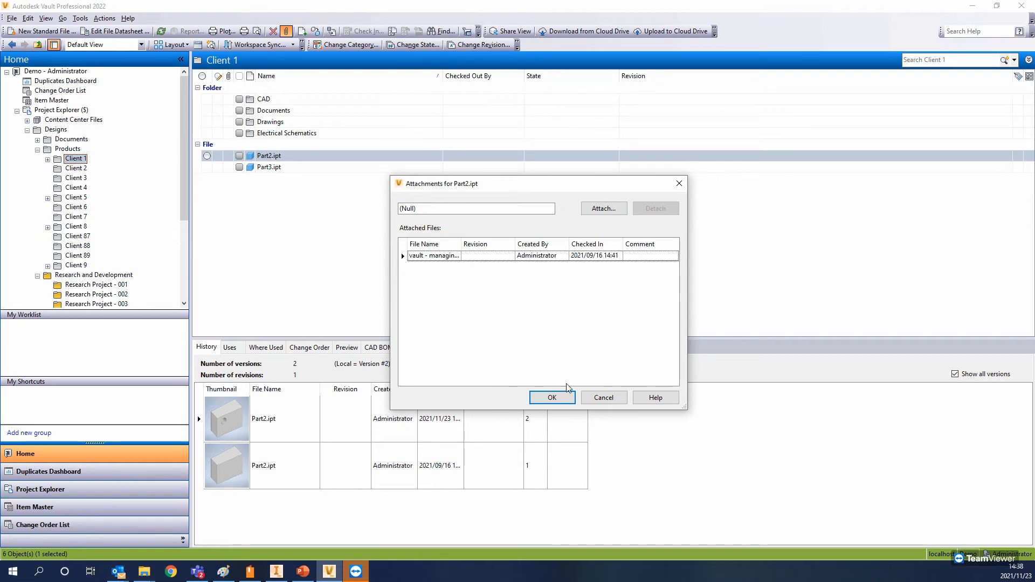
click(565, 396)
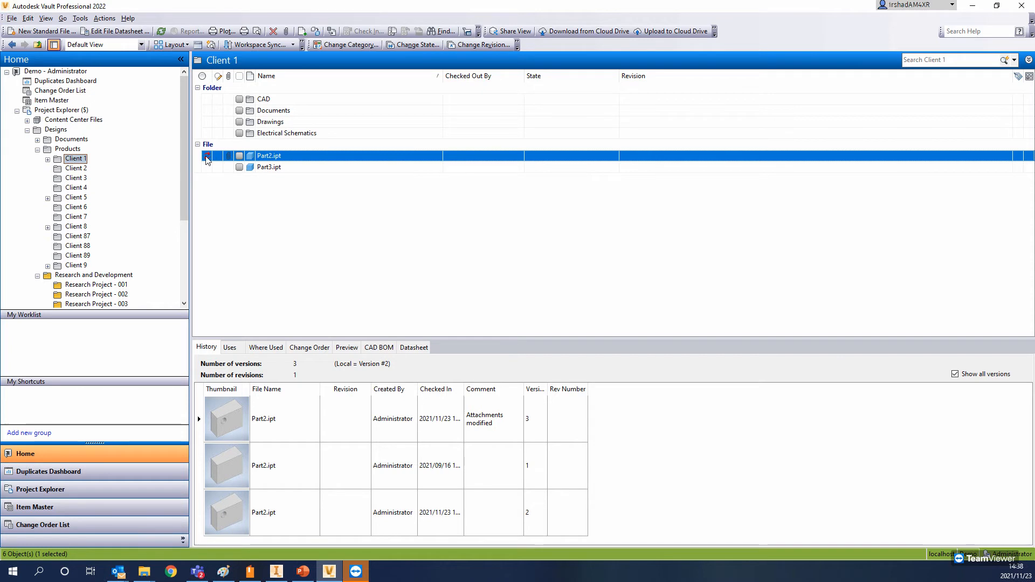
Step: Get the latest version of Part2.ipt into its working folder and reselect the file to view its status
mouse_move(206, 158)
click(163, 31)
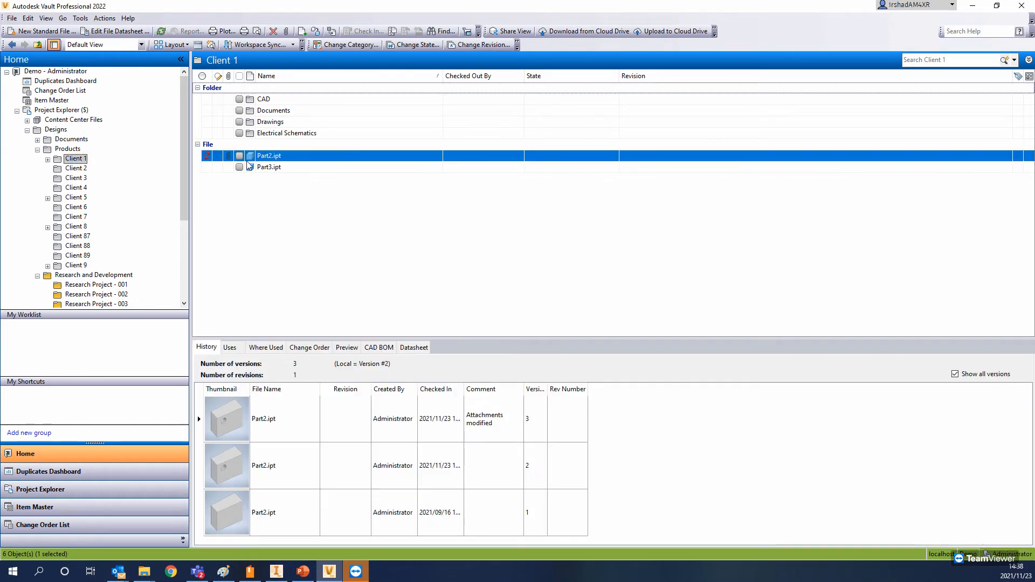
right_click(206, 160)
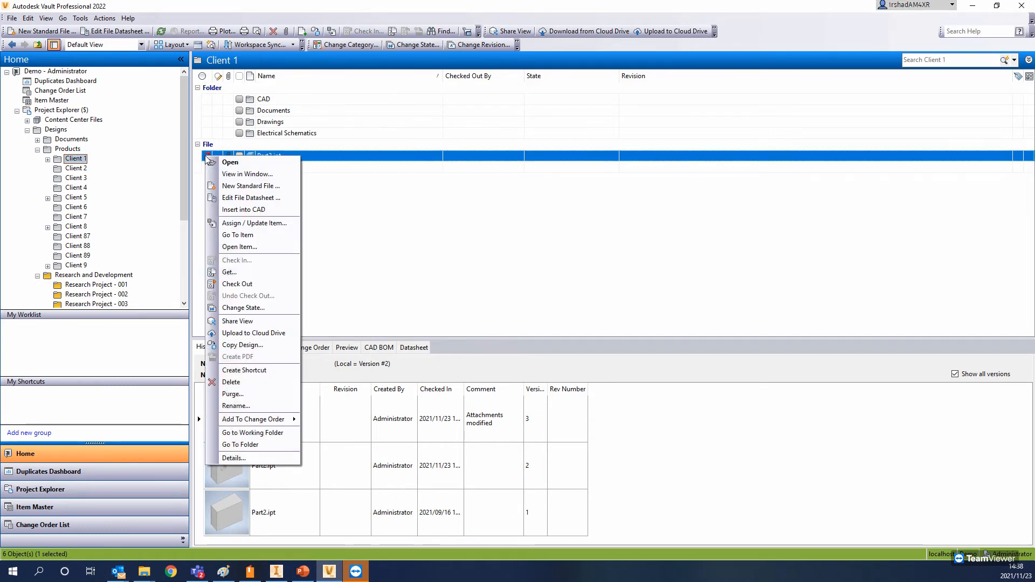
click(423, 201)
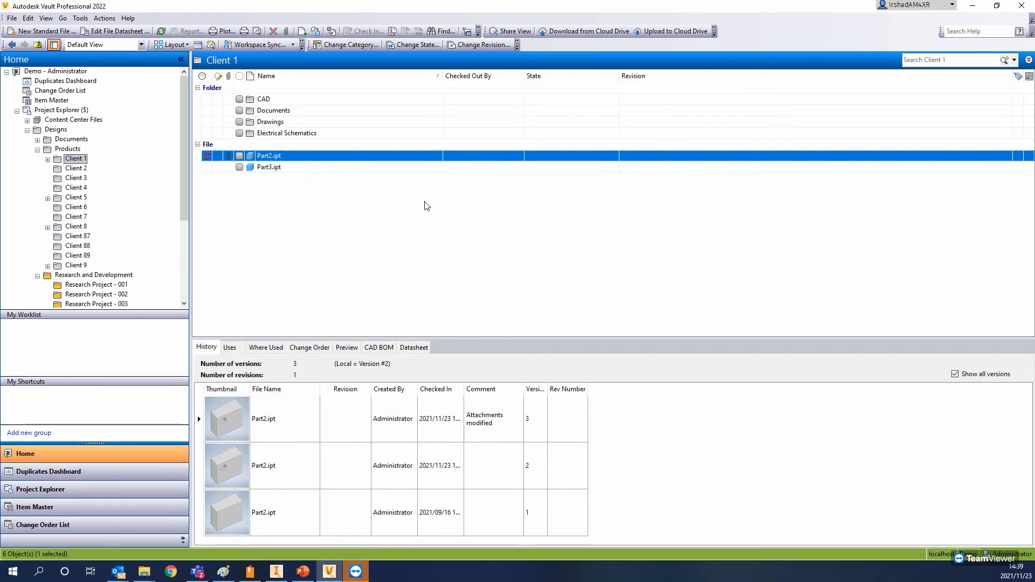
right_click(209, 156)
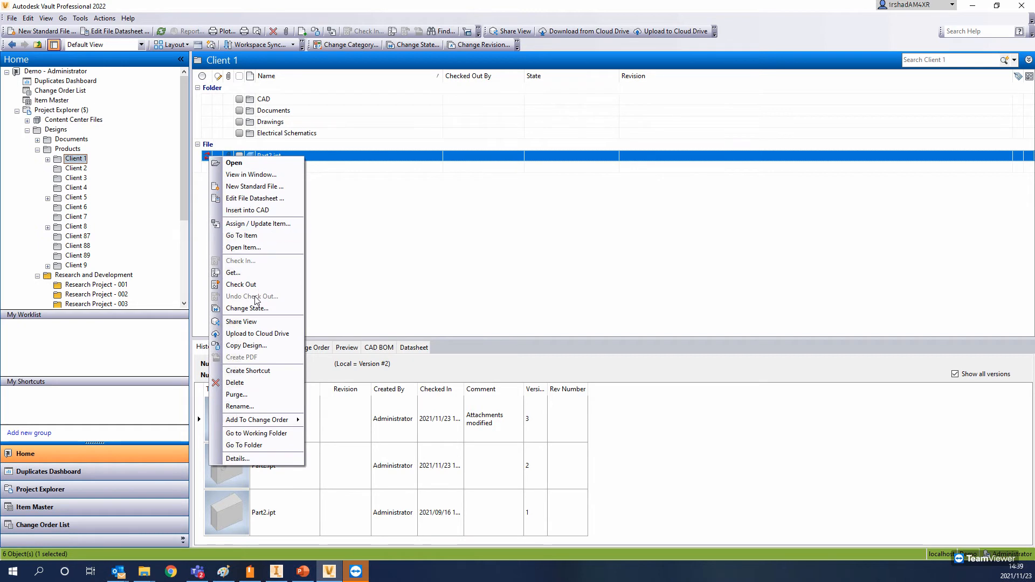
click(240, 272)
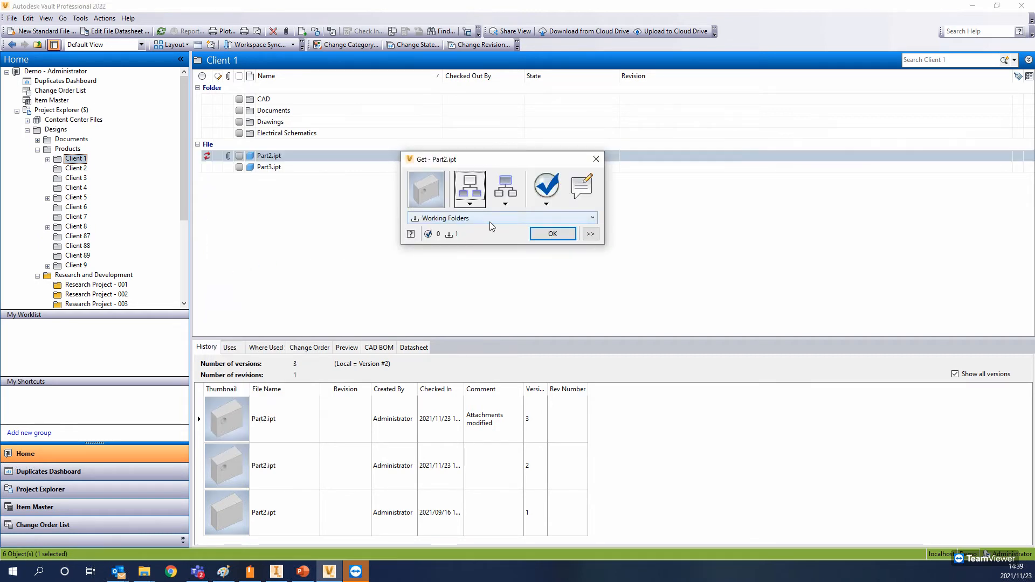
click(544, 236)
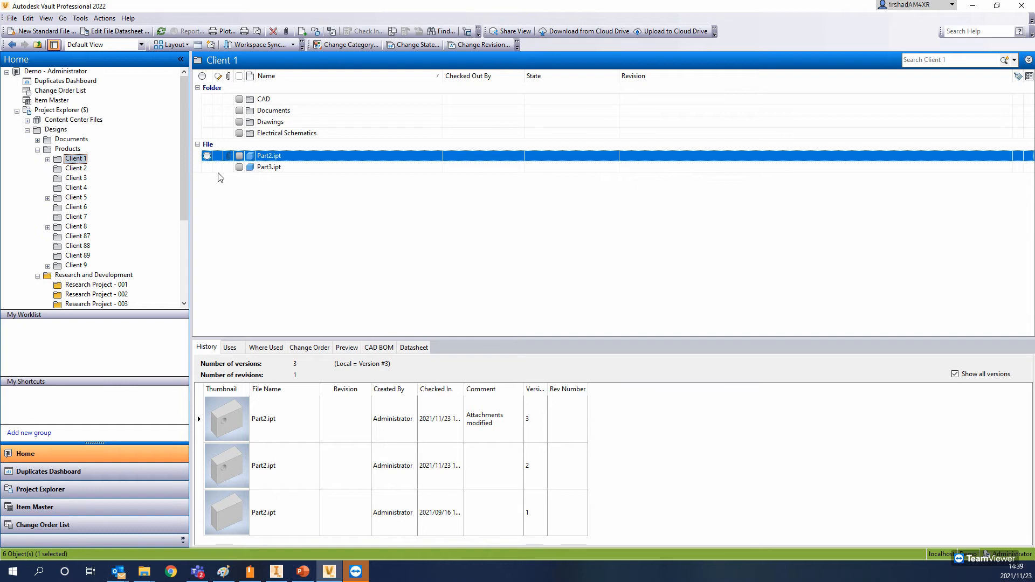
click(221, 148)
click(221, 155)
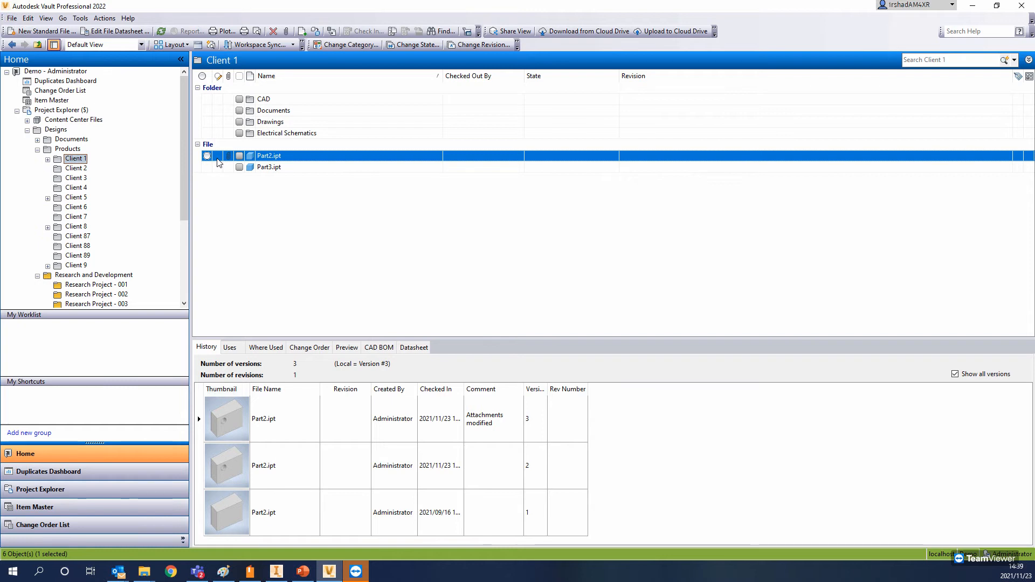
Step: Switch to PowerPoint to review the slide on customizing the layout and columns, and return to Vault
mouse_move(207, 161)
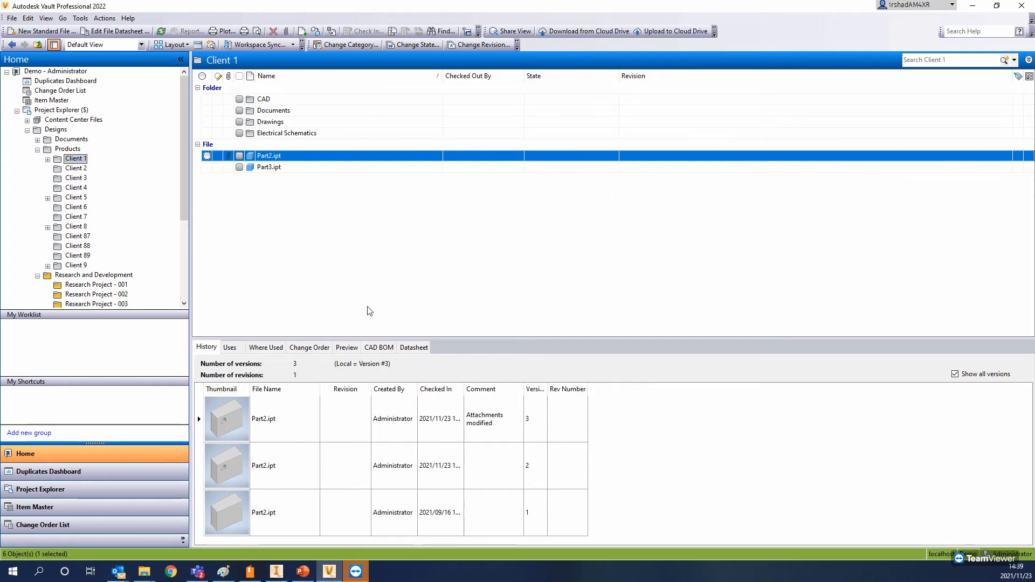
mouse_move(300, 573)
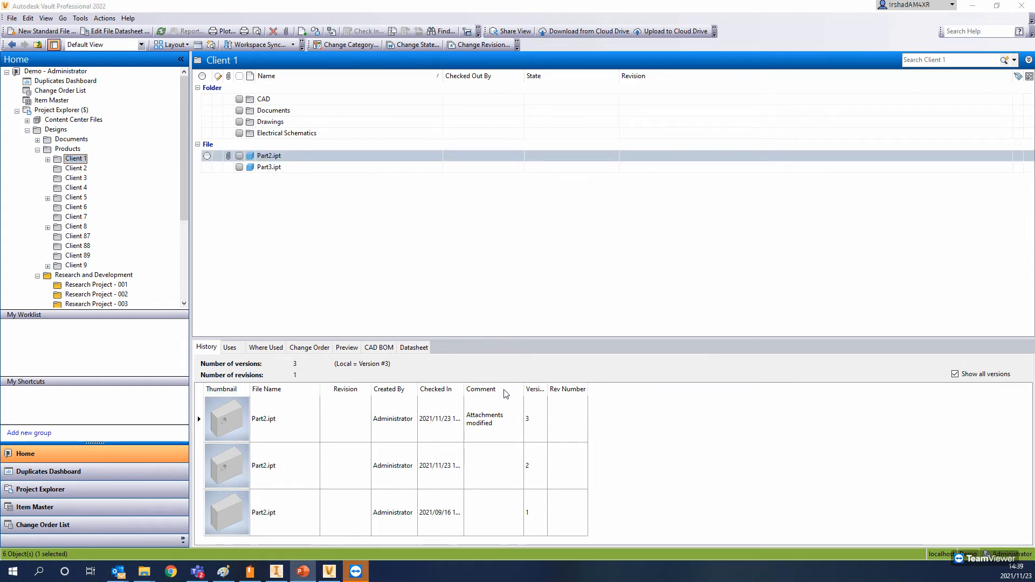
click(300, 571)
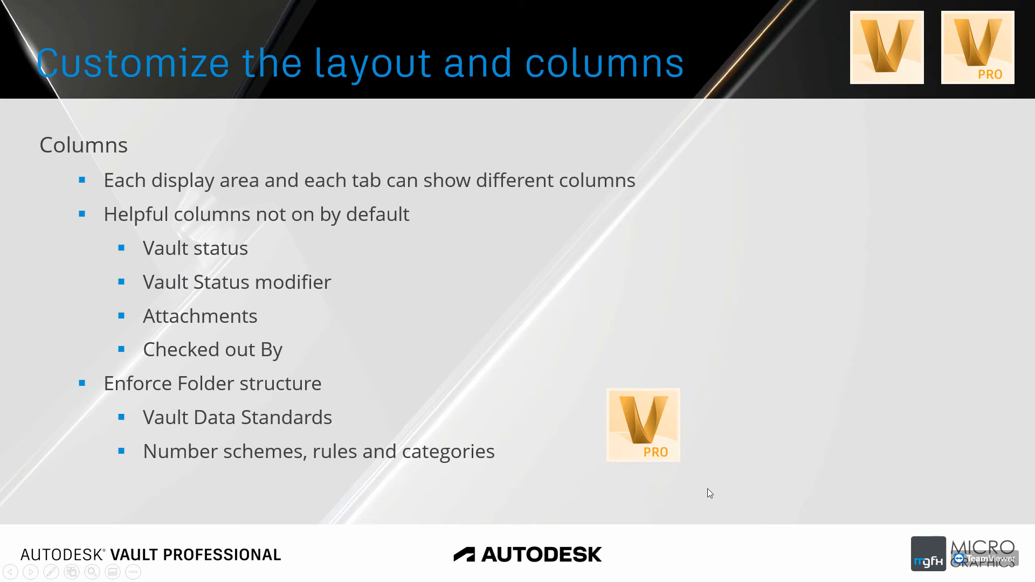
key(alt+Tab)
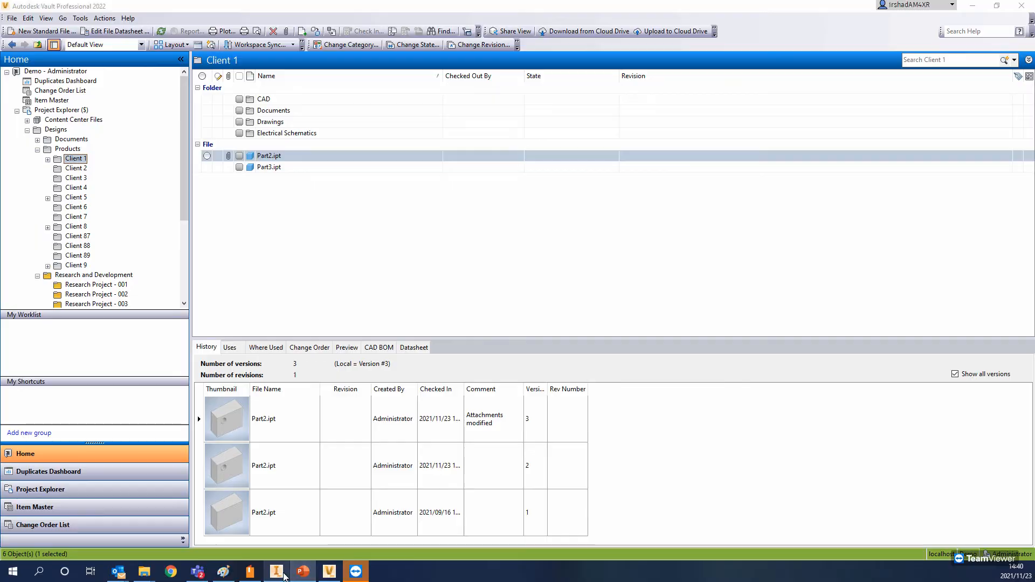
Step: Switch to Inventor and examine the category and property fields in Part2.ipt's Data Standard datasheet, leaving them unedited
click(283, 575)
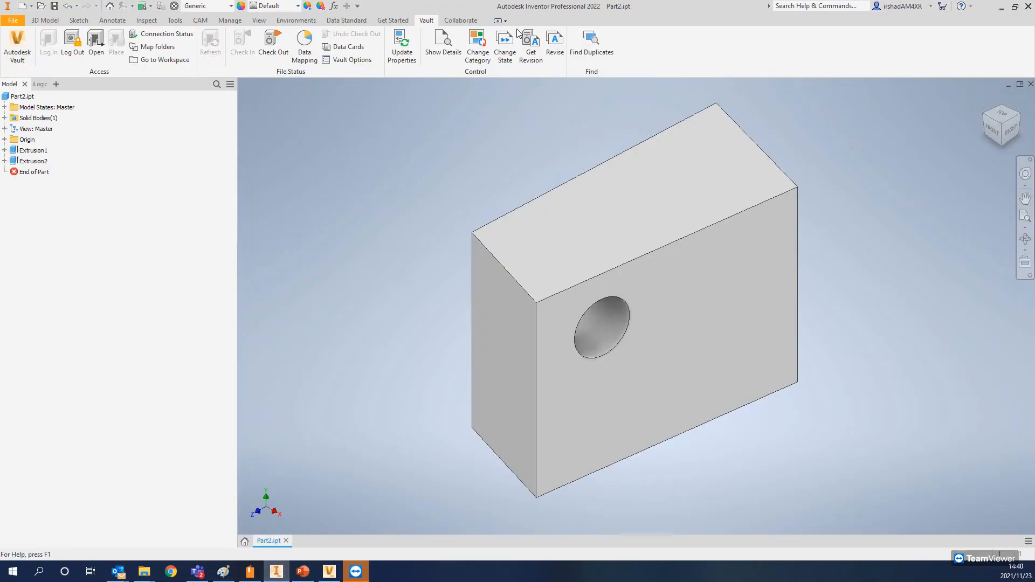
click(346, 20)
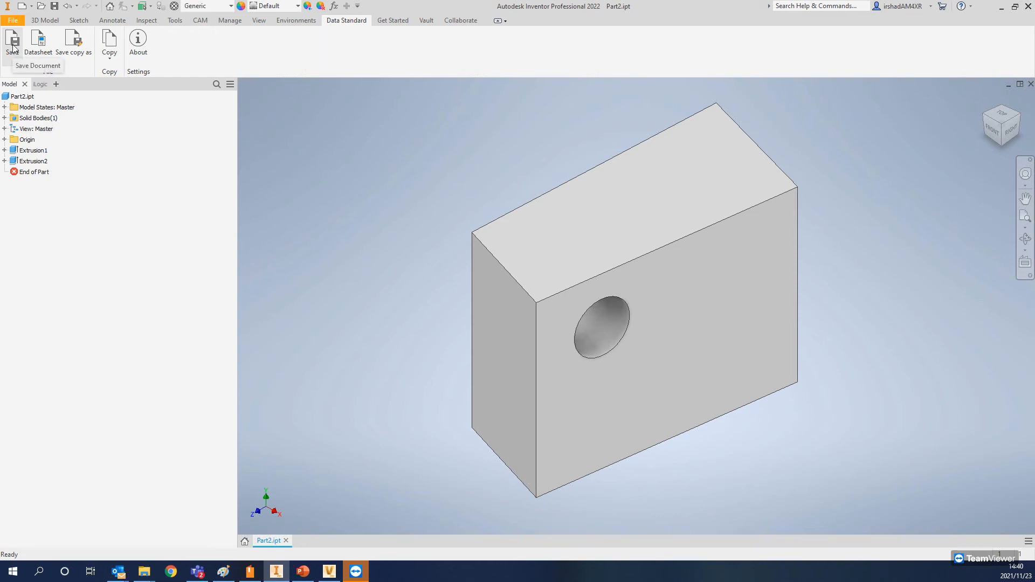
middle_drag(513, 215, 519, 237)
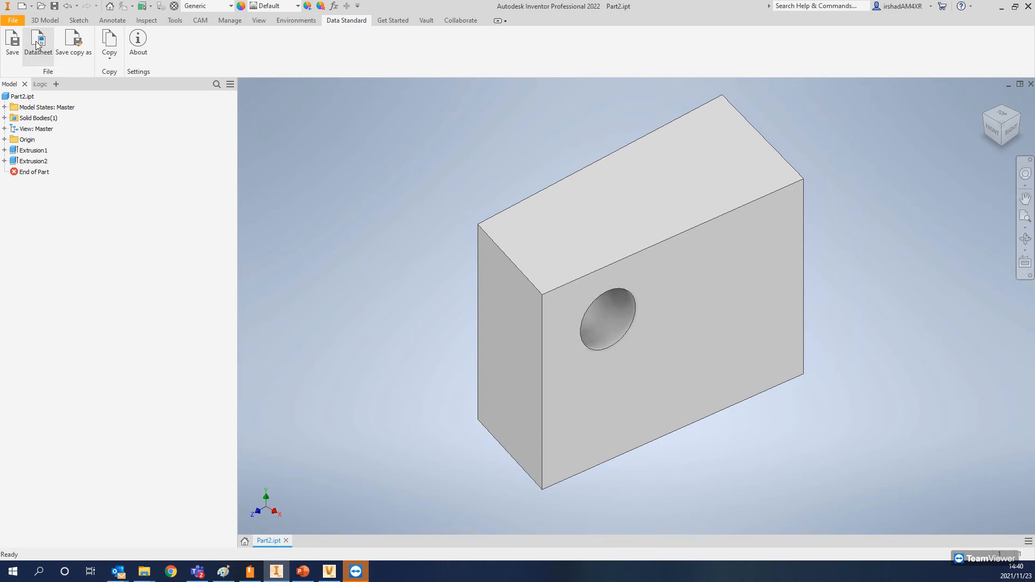
drag(1034, 199, 365, 102)
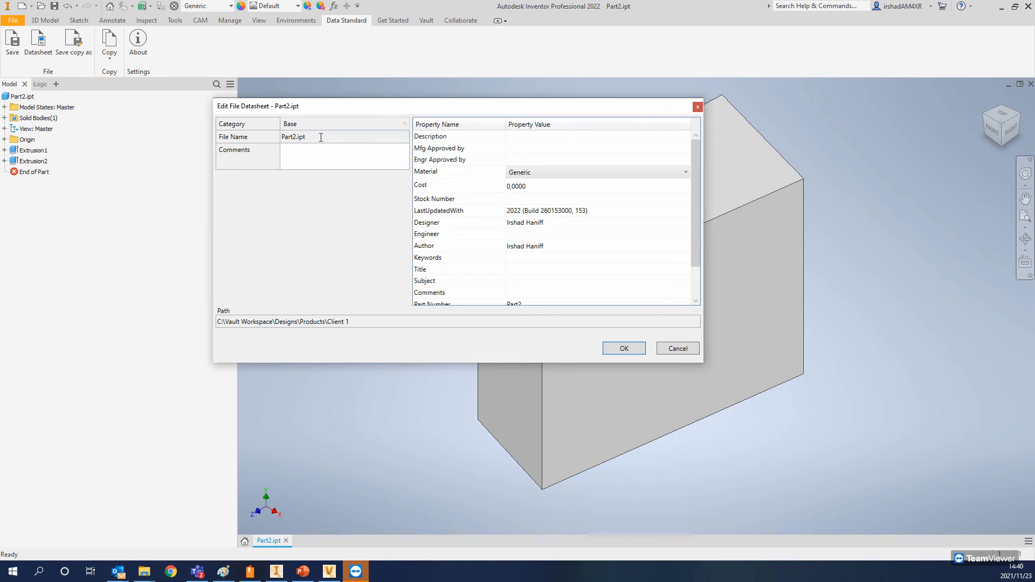
click(324, 164)
drag(693, 182, 710, 264)
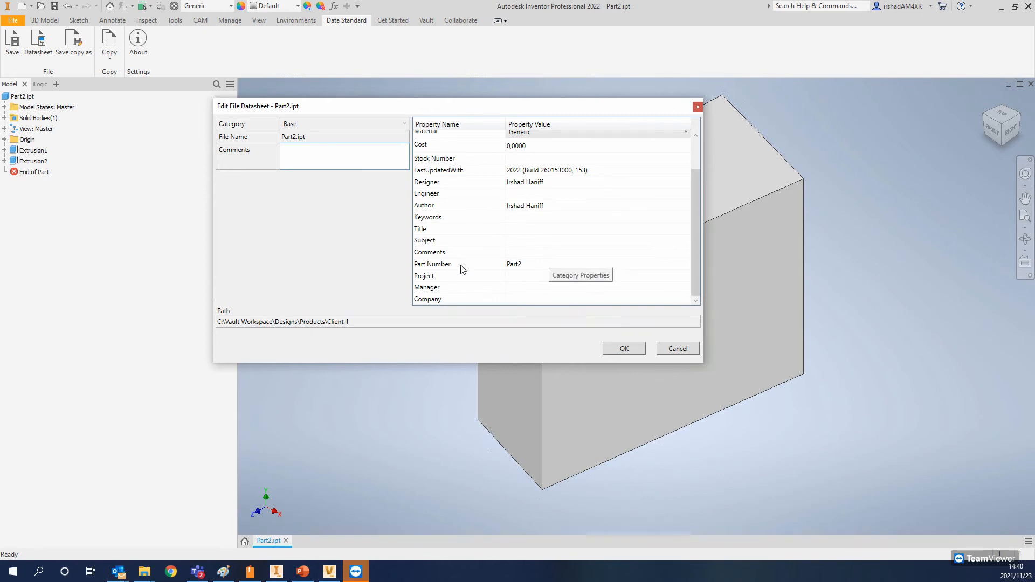
scroll(568, 266, up, 1)
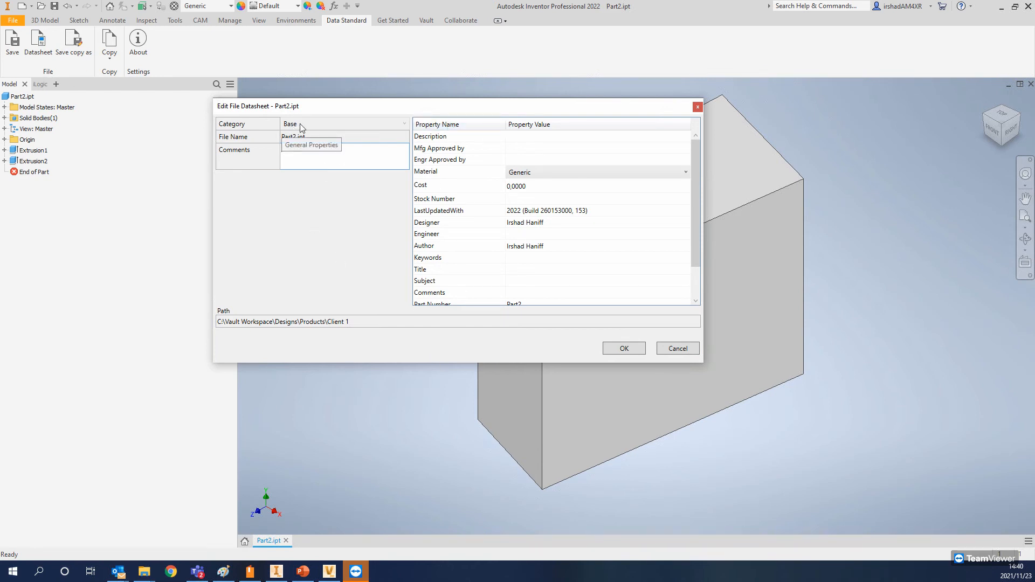
click(674, 349)
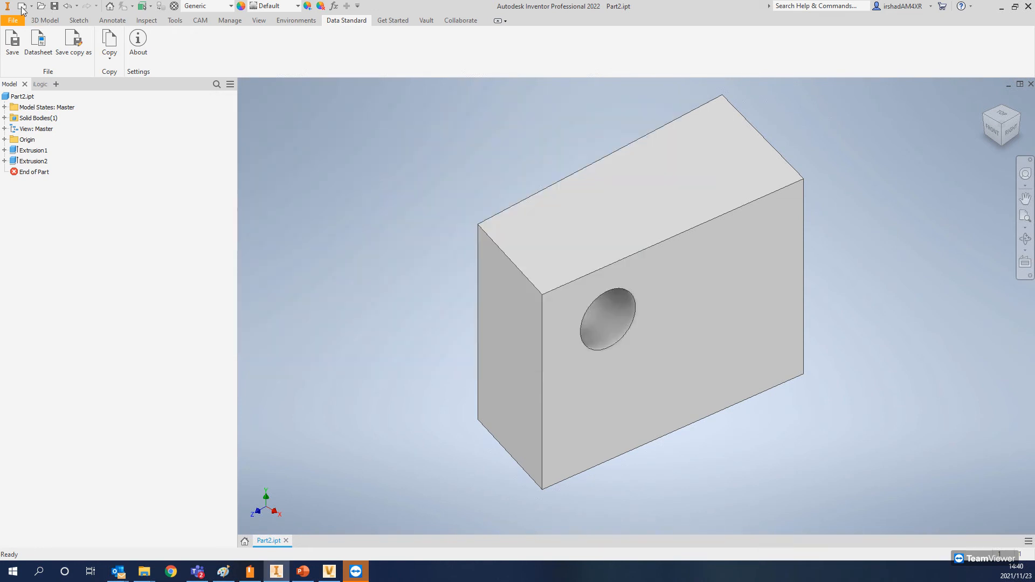
Step: Create a new part and start a box primitive on the XZ plane with a 500 by 400 mm base centred on the origin
drag(1034, 130, 405, 61)
double_click(364, 124)
click(60, 43)
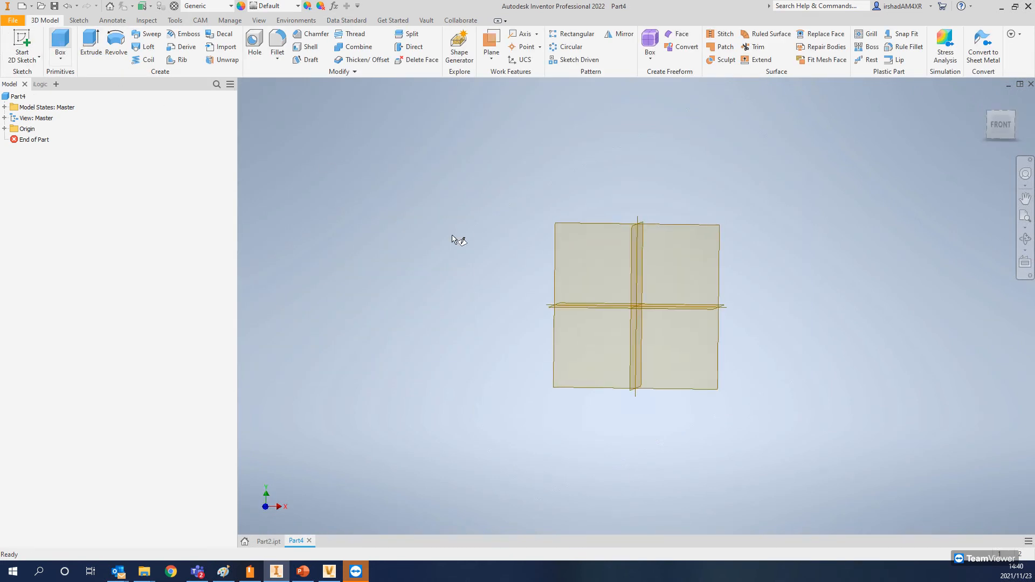
click(513, 331)
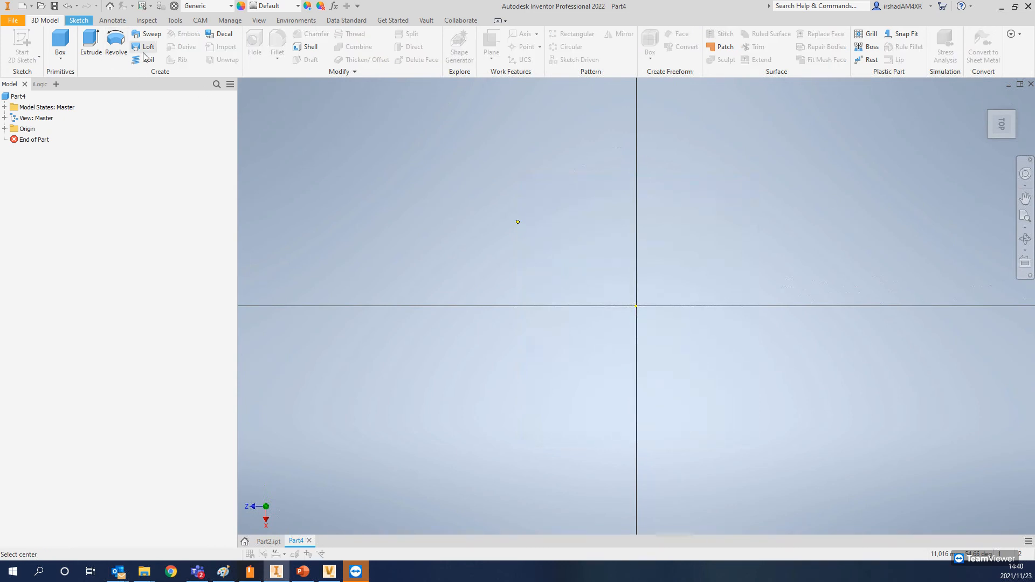
click(636, 306)
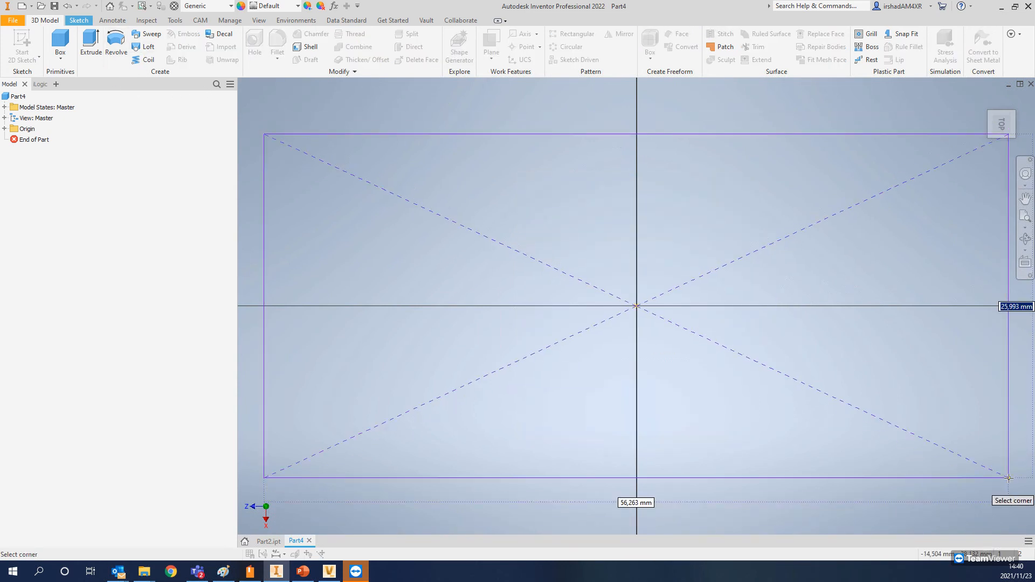
text(500)
key(Tab)
text(500)
key(Return)
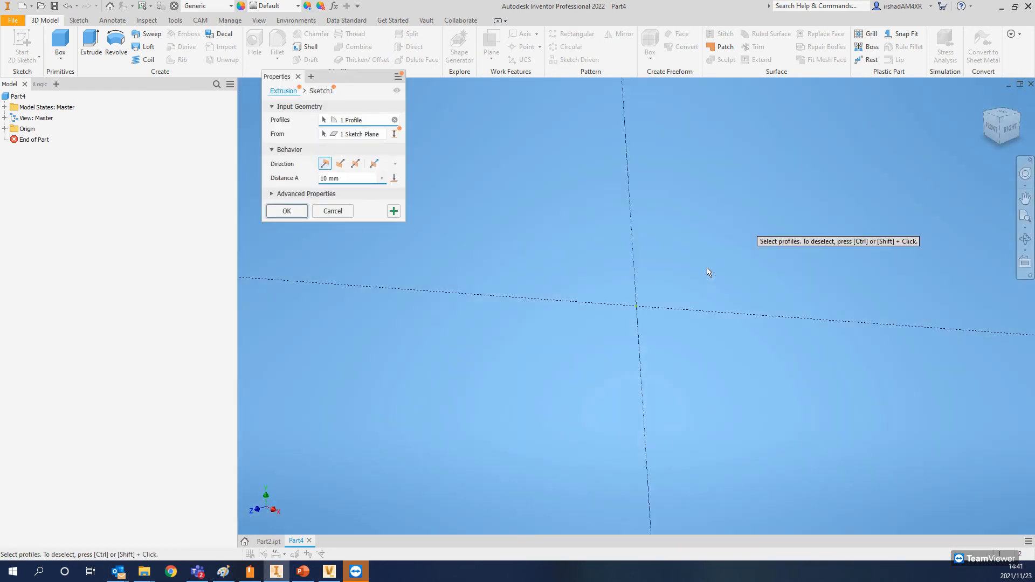
Step: Extrude the box's rectangular base to a height of 250 mm
text(250)
key(Return)
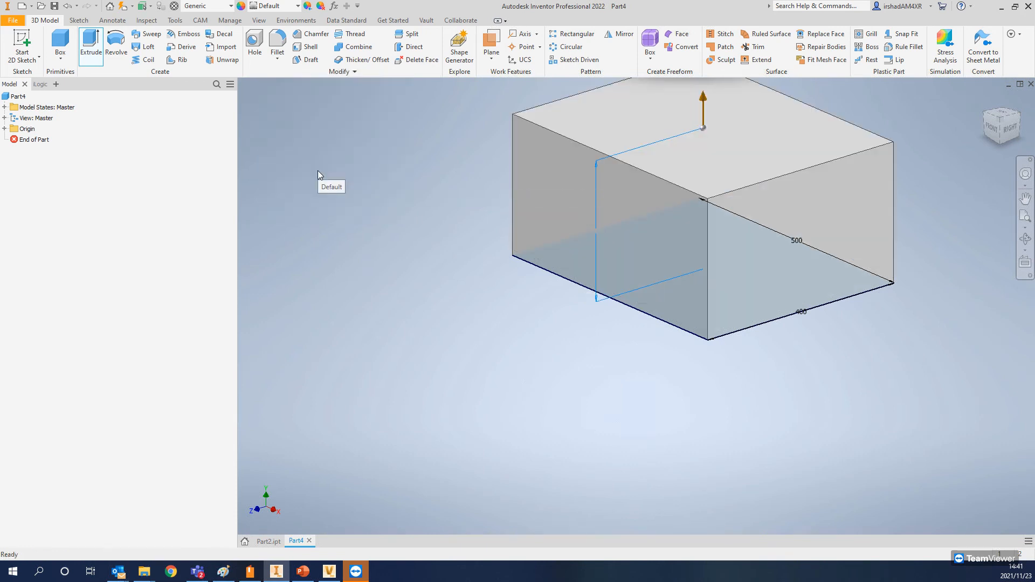
middle_drag(532, 132, 442, 205)
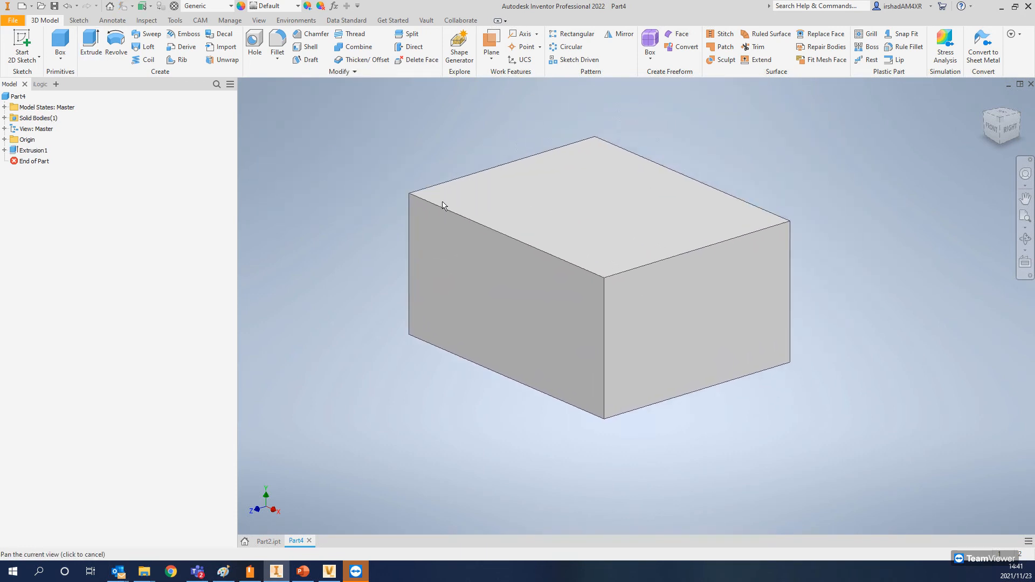
key(ctrl+s)
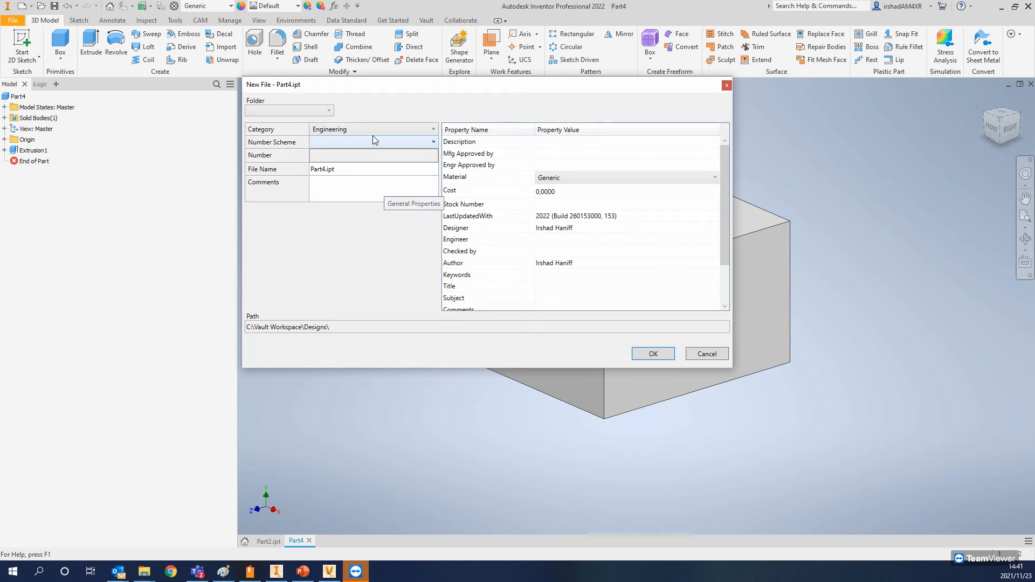
click(320, 112)
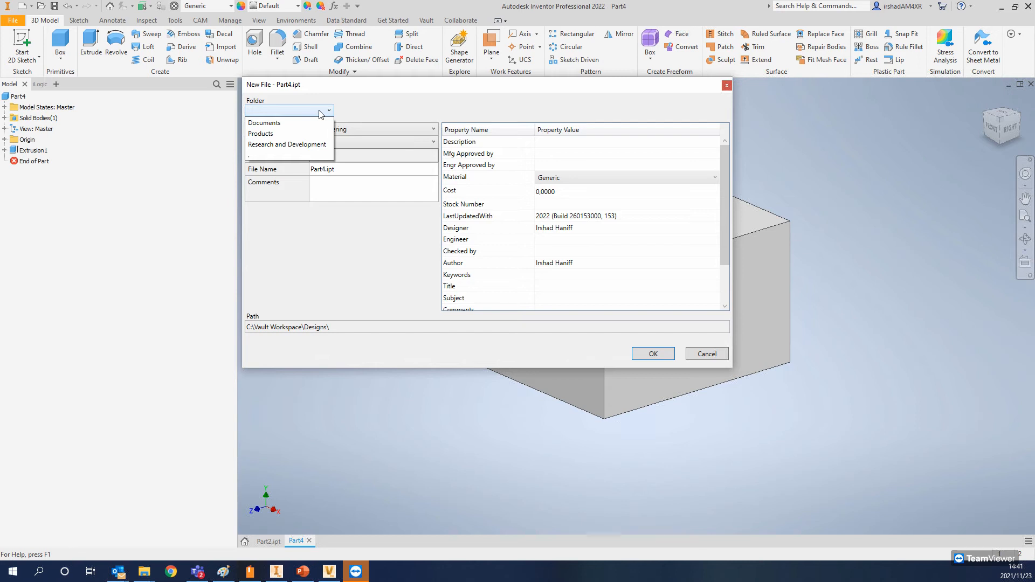
click(260, 133)
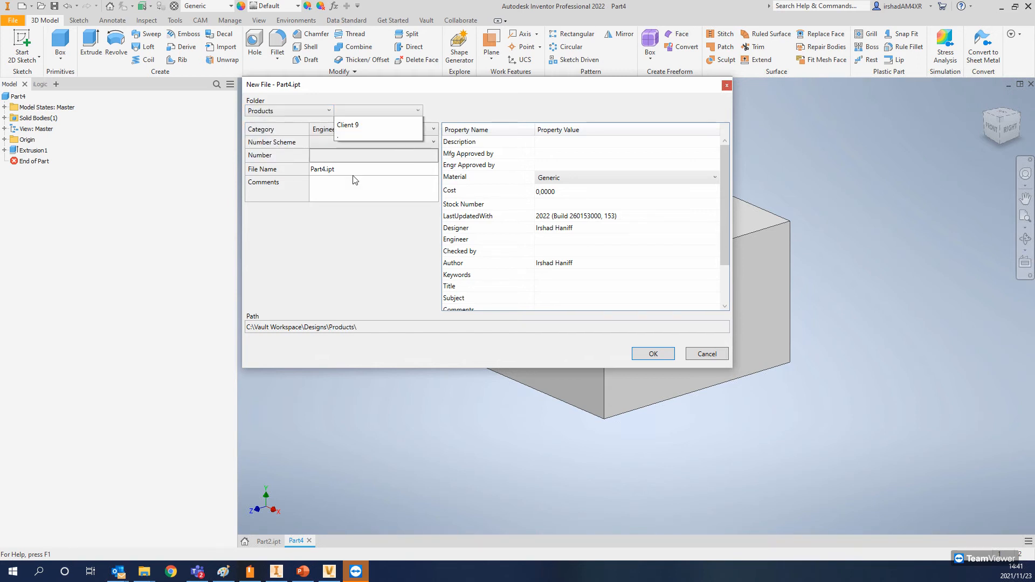
click(378, 110)
click(366, 242)
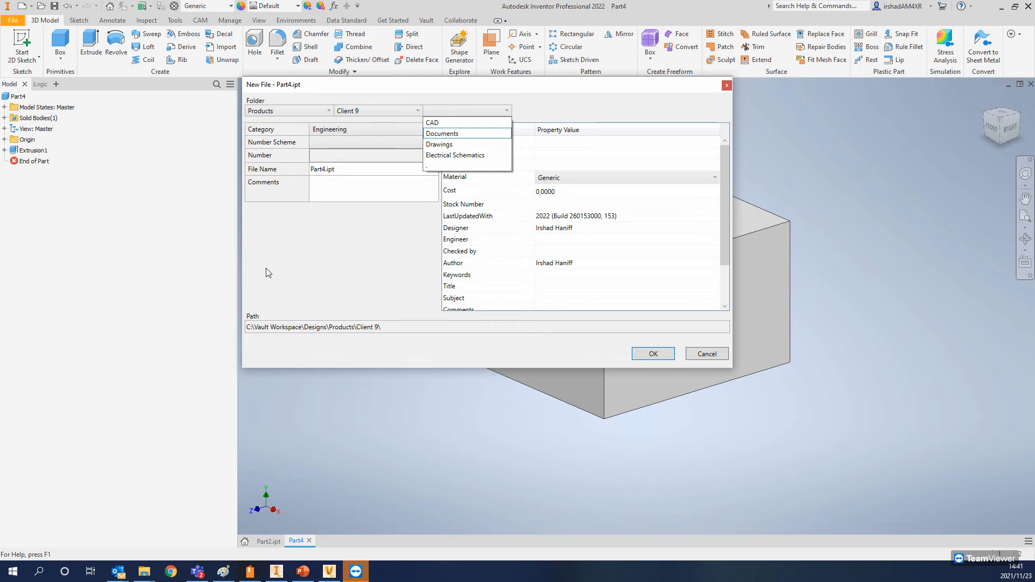
key(Up)
click(329, 573)
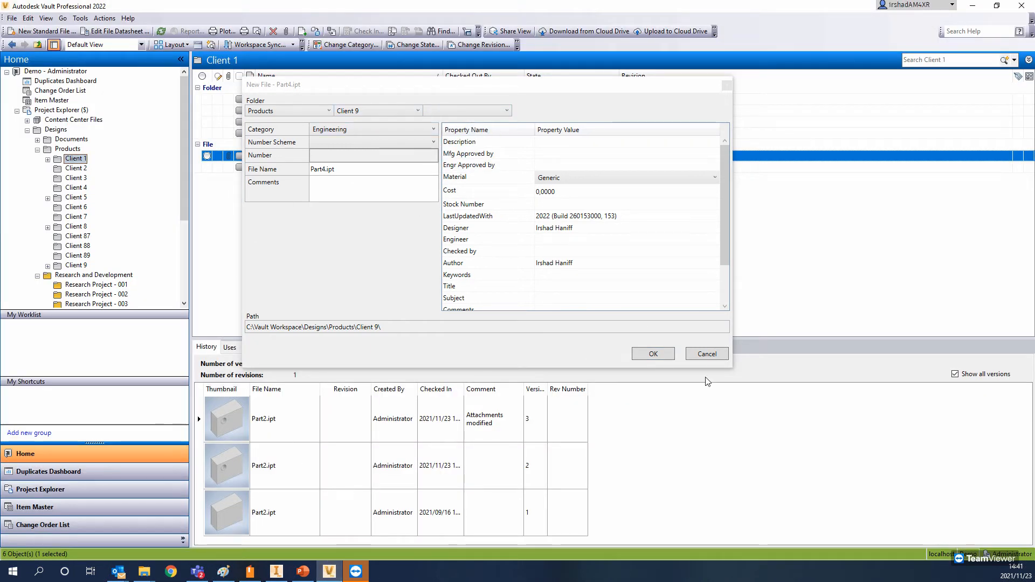
click(706, 355)
Step: In Vault, create a standard folder named Client 10 under Products and select it in the Products listing
click(328, 571)
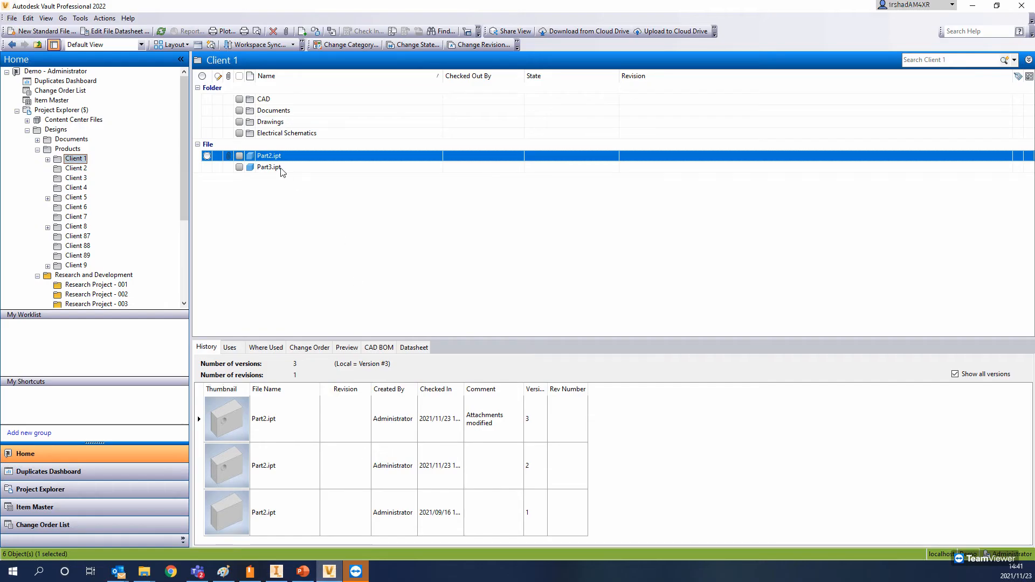
click(66, 150)
right_click(266, 239)
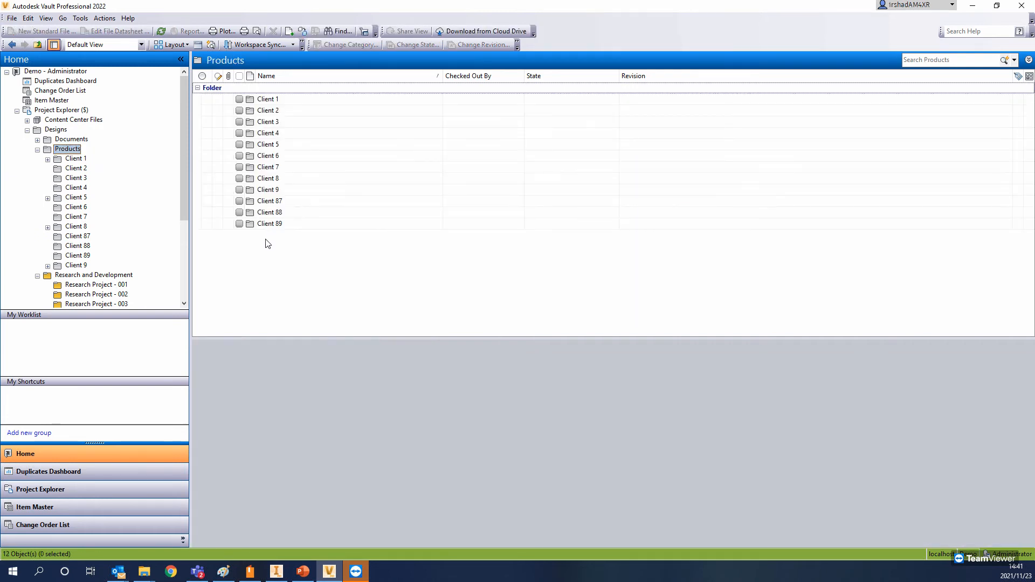
right_click(62, 151)
right_click(62, 155)
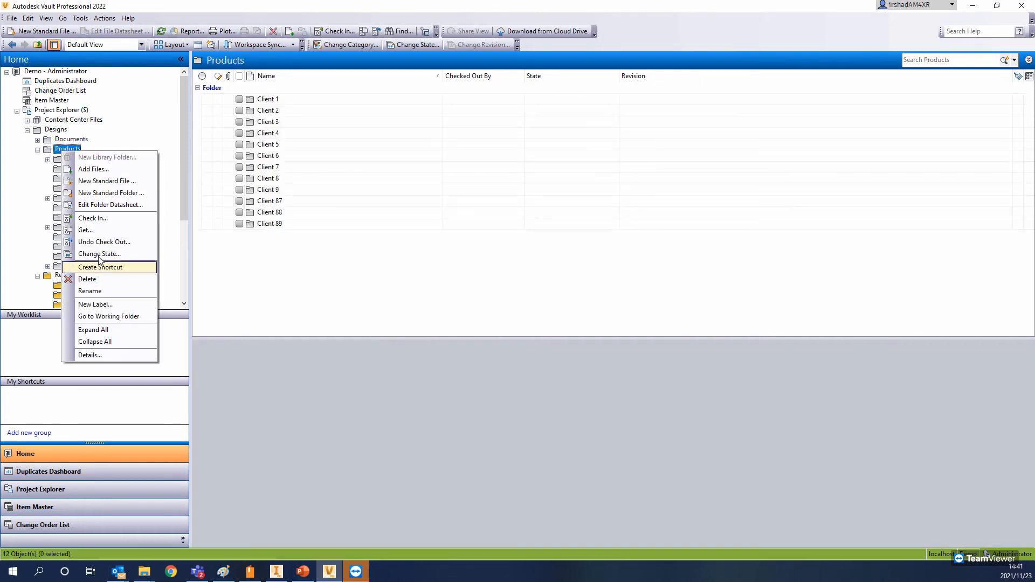
click(98, 193)
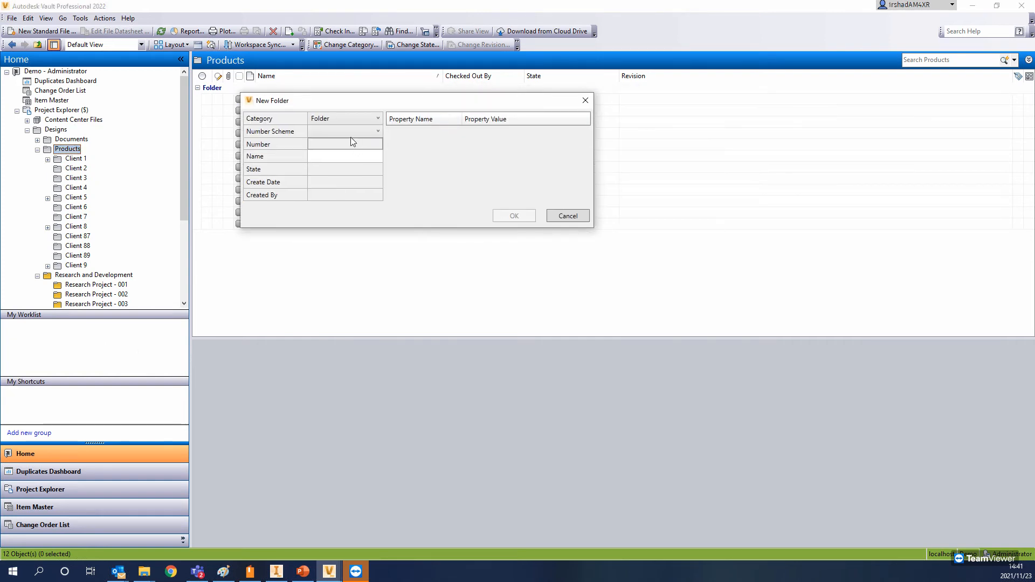
click(337, 156)
text(Client 10)
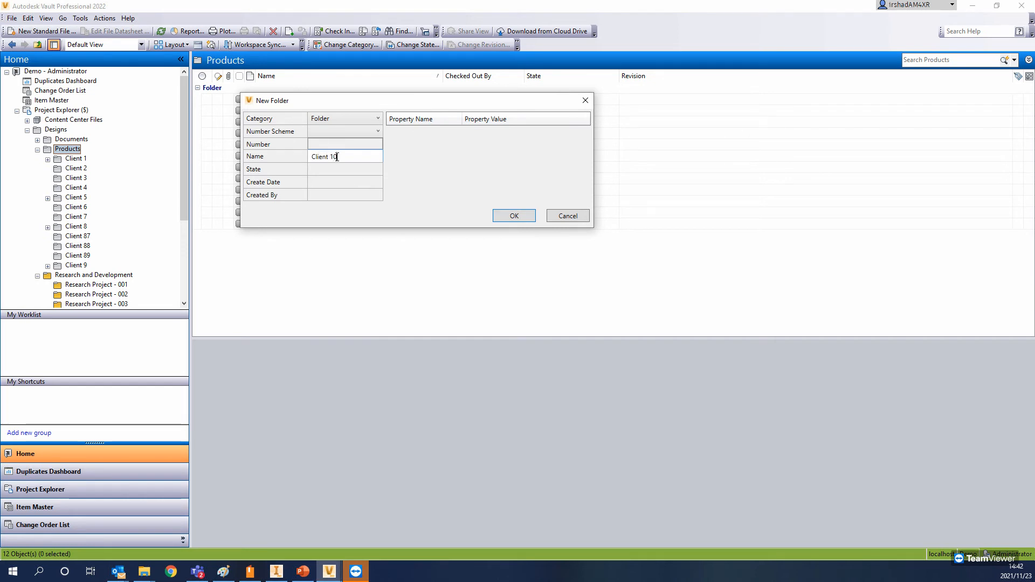
click(514, 216)
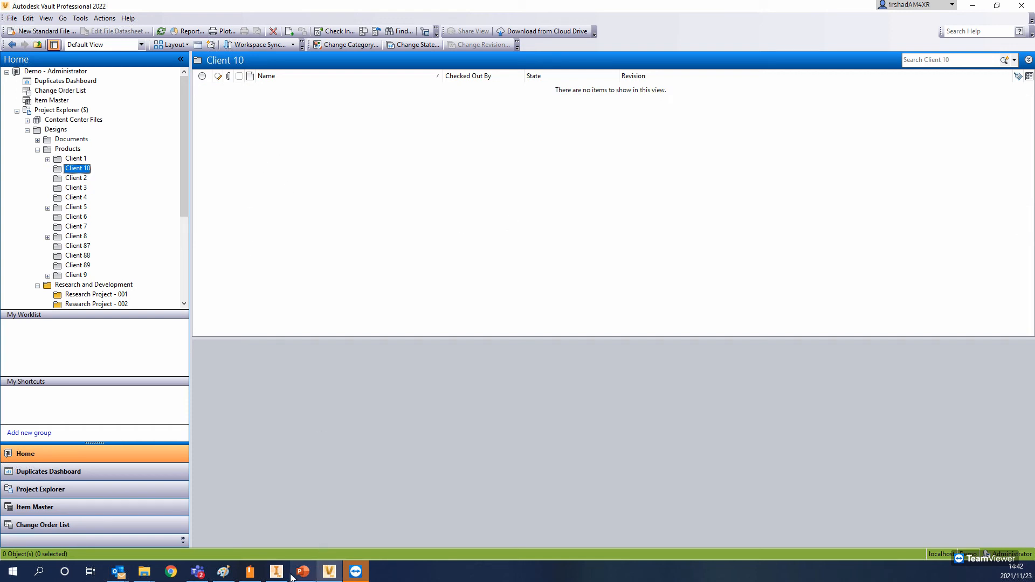
click(69, 148)
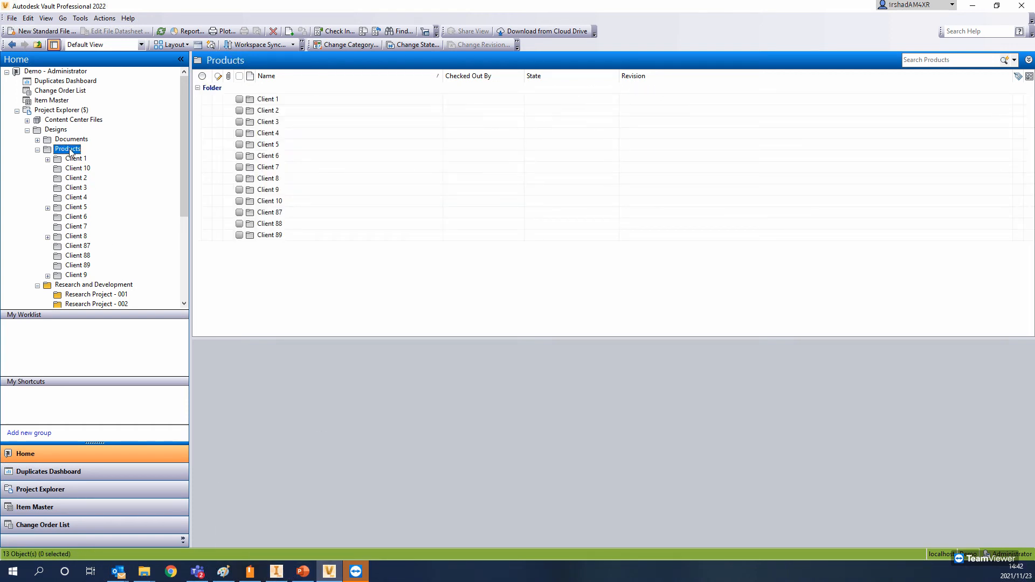
click(278, 201)
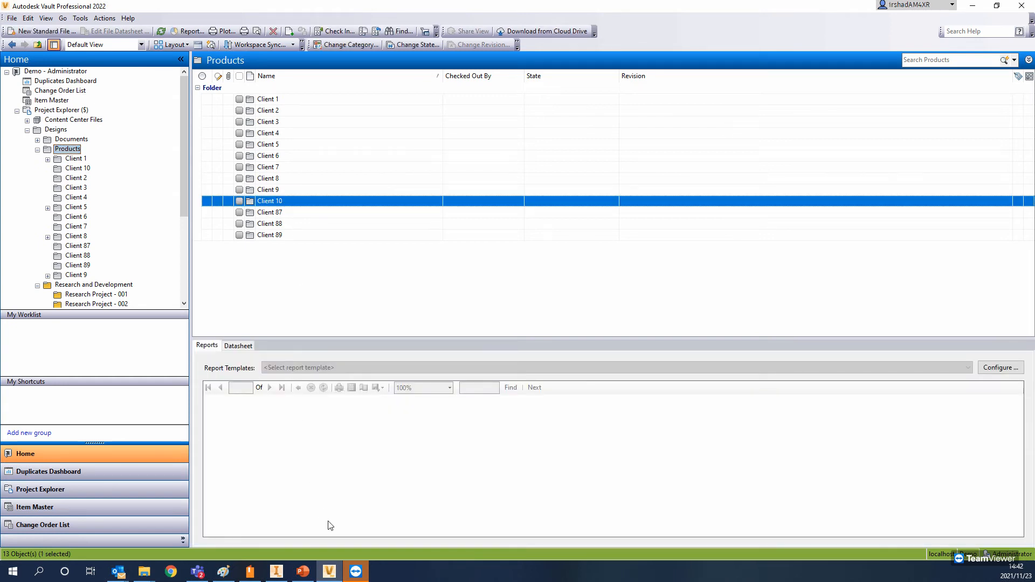
Step: Switch to Inventor and start saving the box part to the Client 10 folder under Products
click(329, 569)
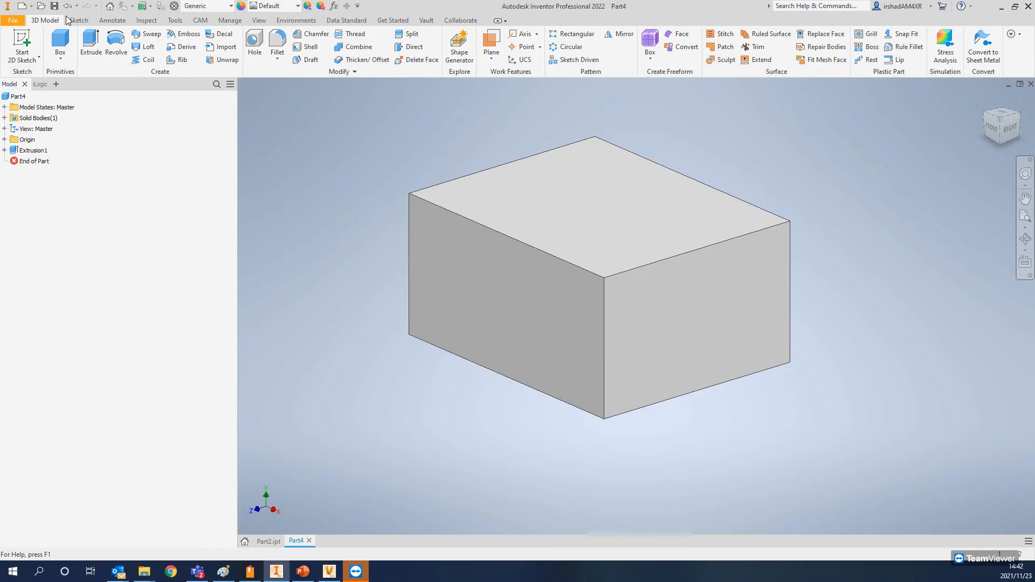
drag(1034, 110, 413, 97)
click(329, 124)
click(293, 144)
click(388, 122)
click(381, 144)
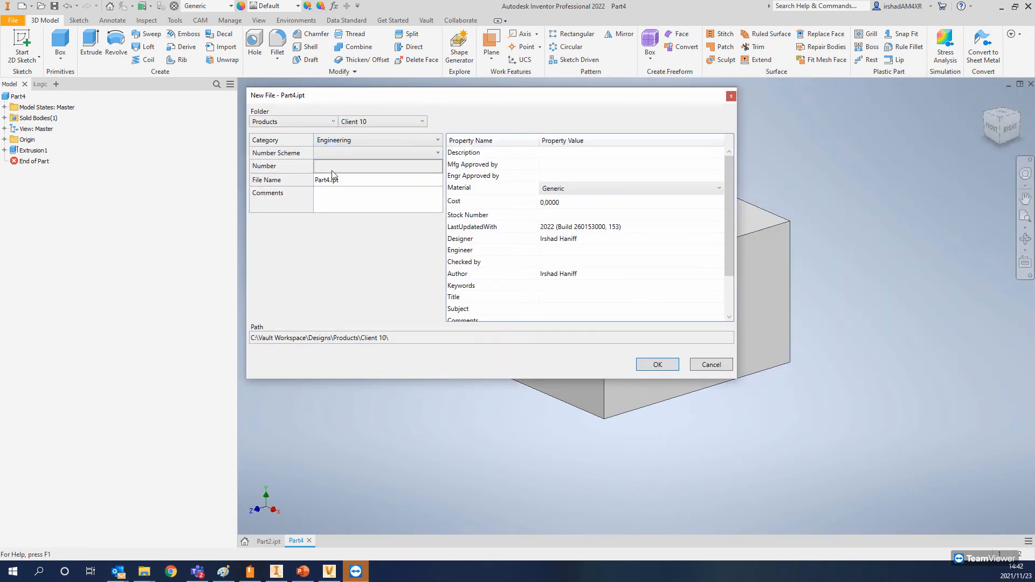
Step: Save the part as Part4.ipt with the Engineering category and check it in to Vault without comments
click(404, 140)
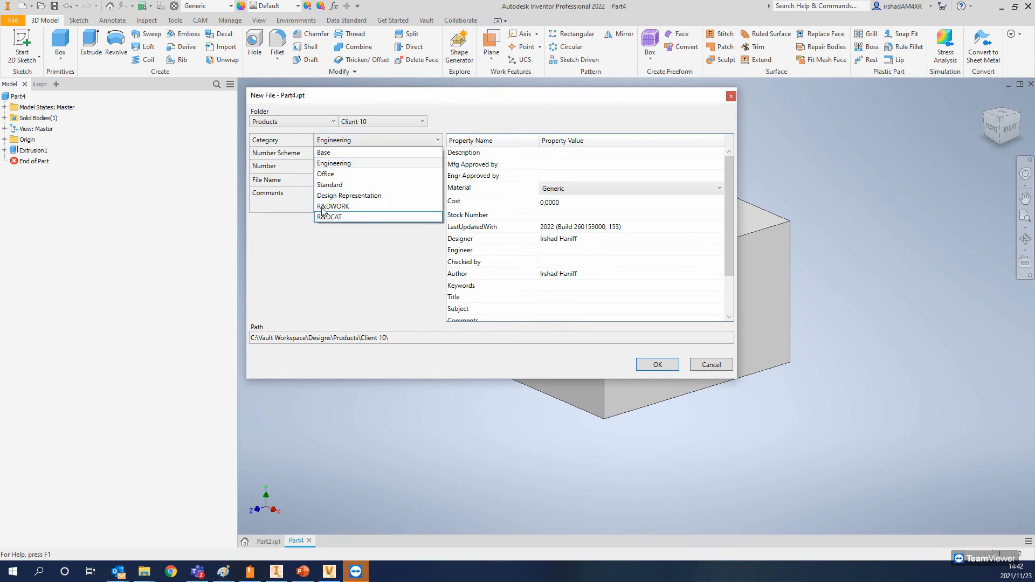
click(329, 162)
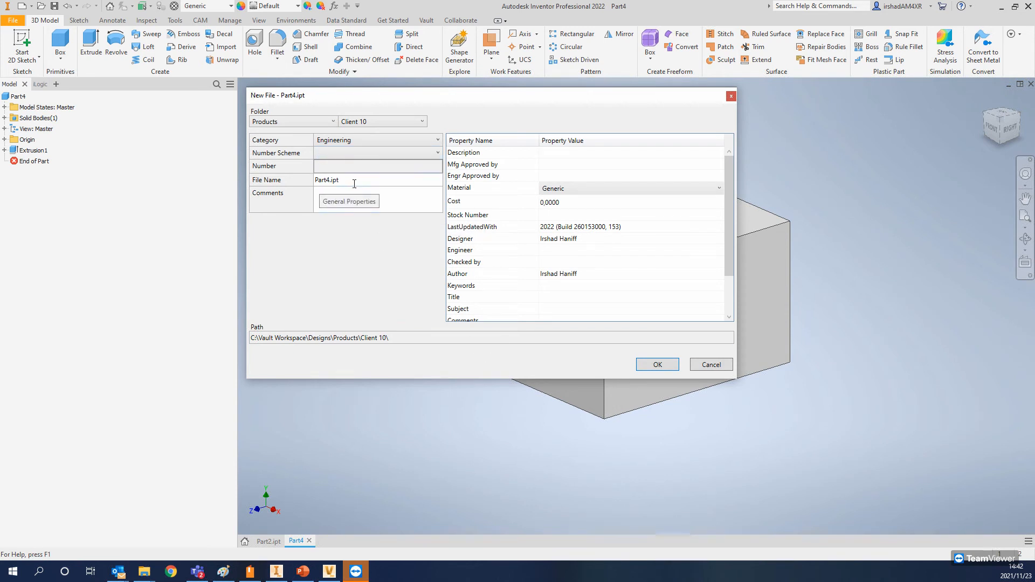
click(254, 181)
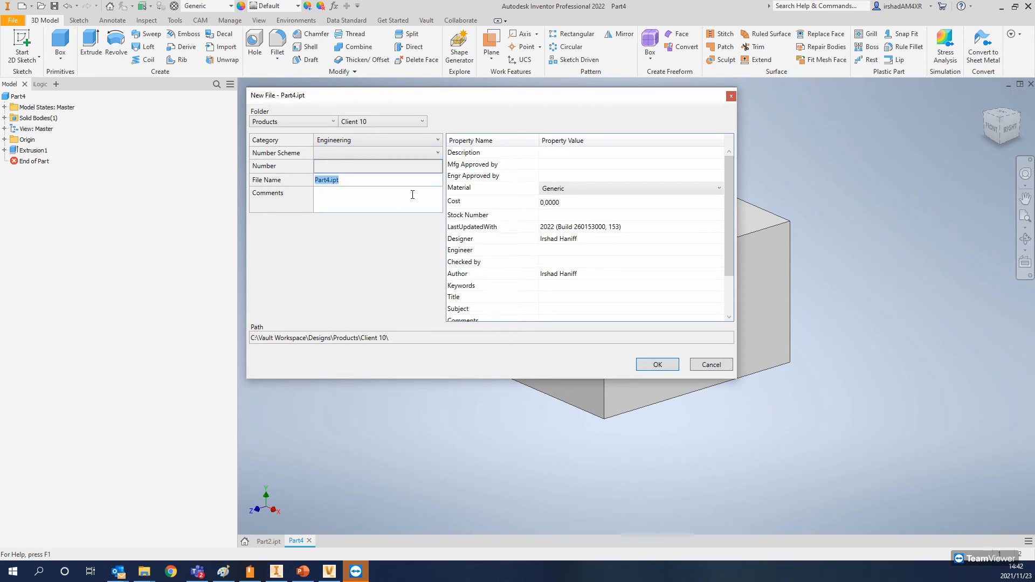
click(654, 369)
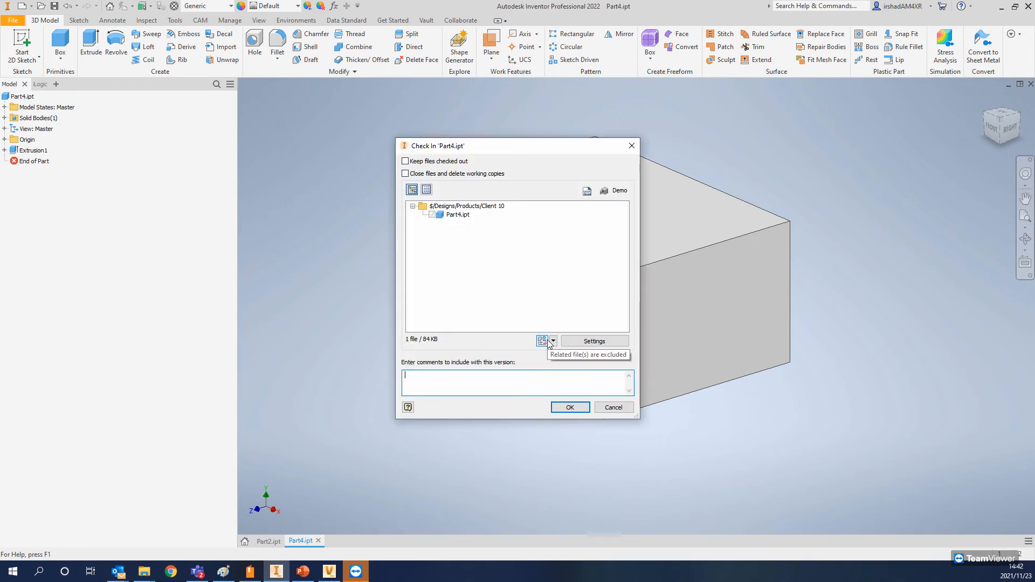
click(572, 408)
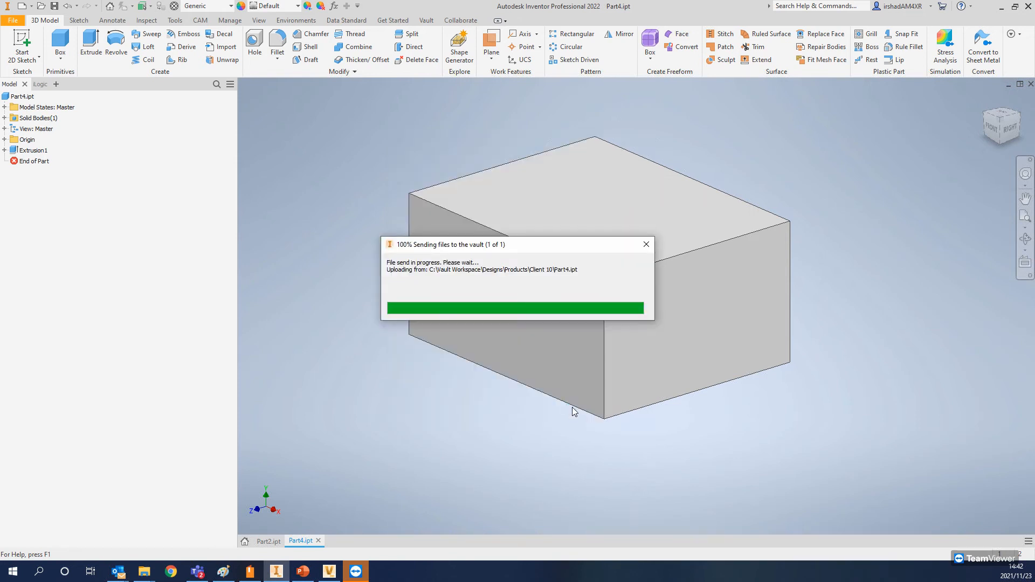
middle_drag(469, 247, 459, 290)
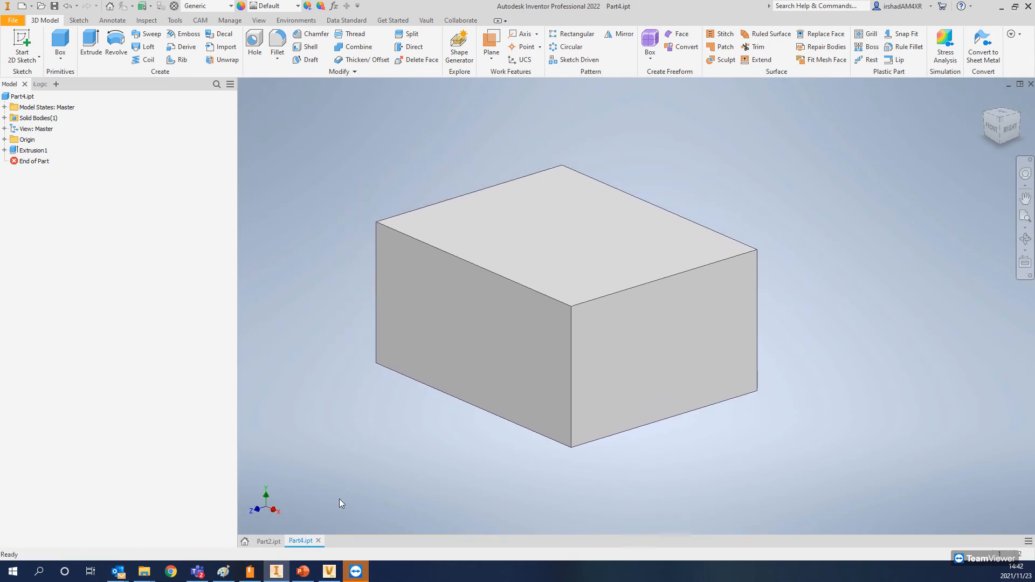
Step: Switch to Vault and start a new standard folder under Research and Development with the Quick category
click(328, 573)
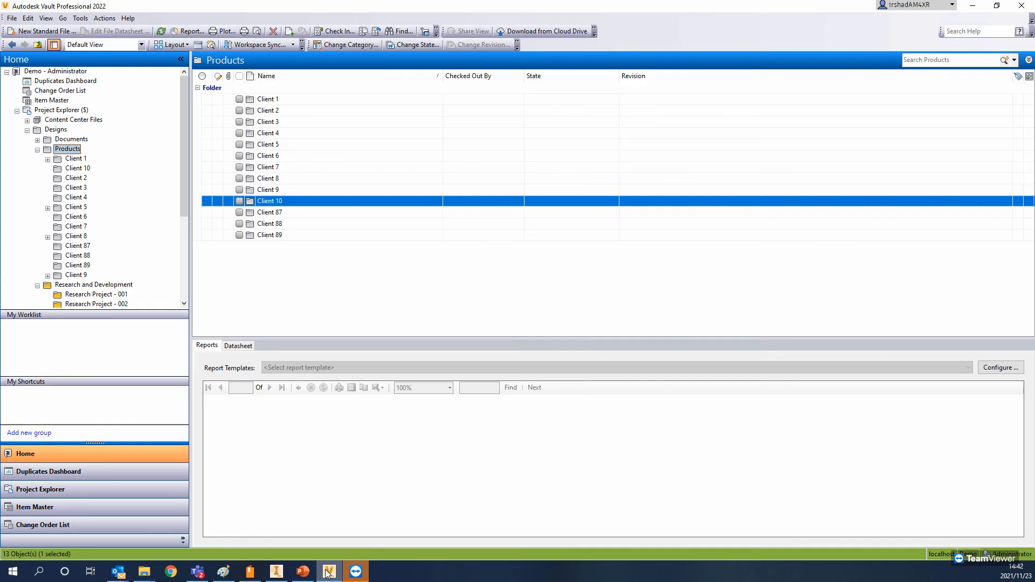
click(38, 149)
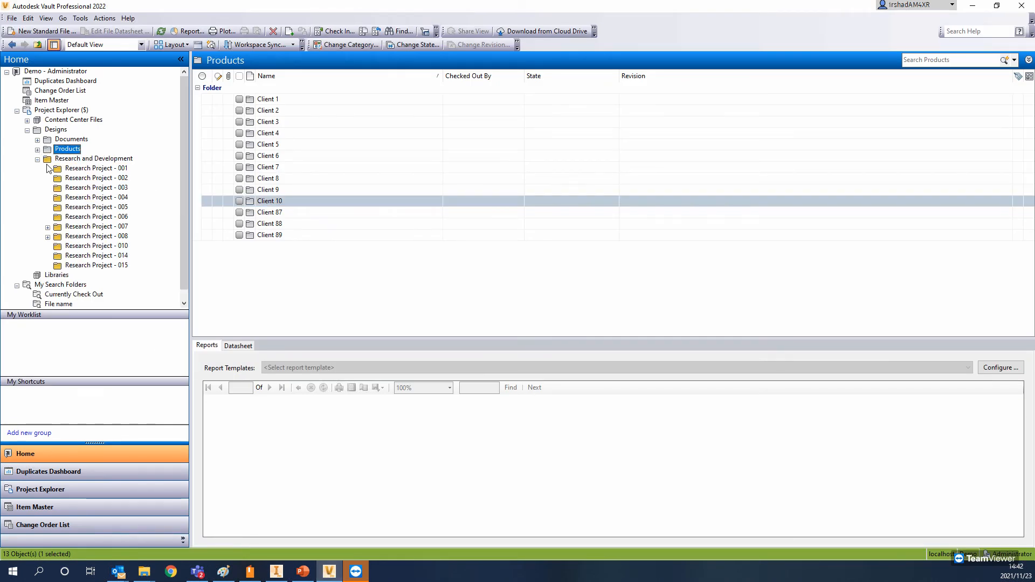
click(81, 158)
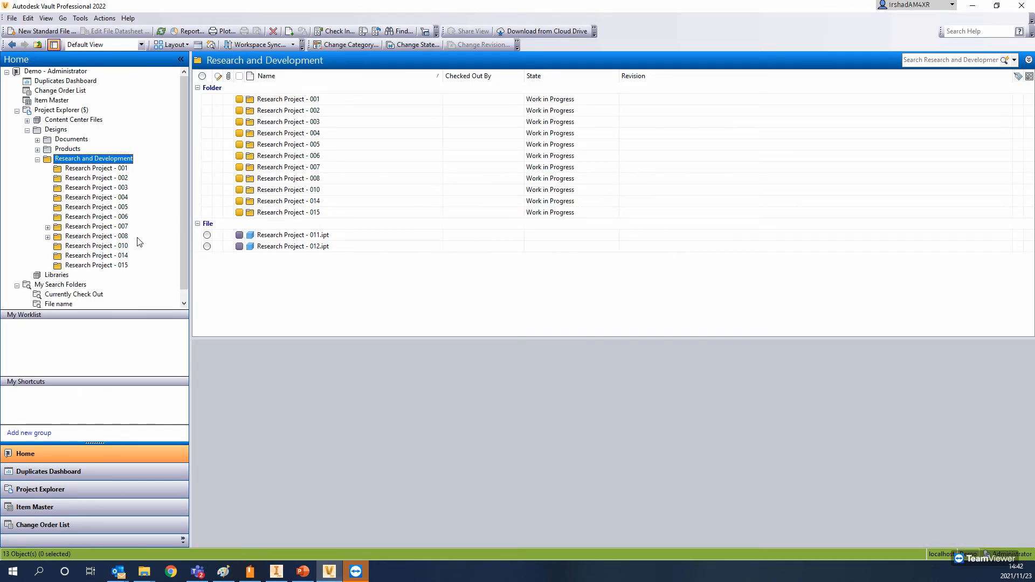
right_click(119, 161)
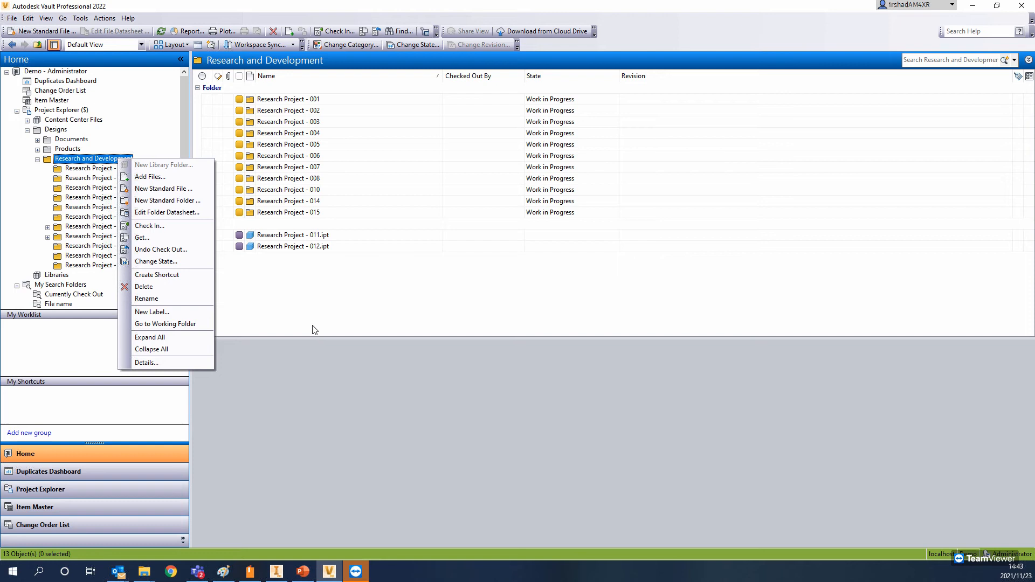
click(166, 201)
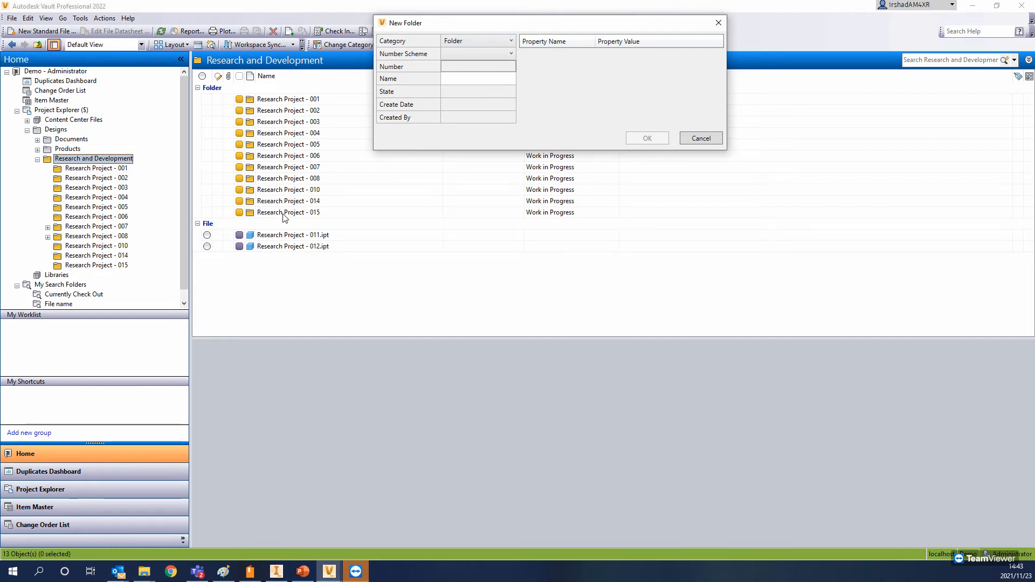
click(503, 43)
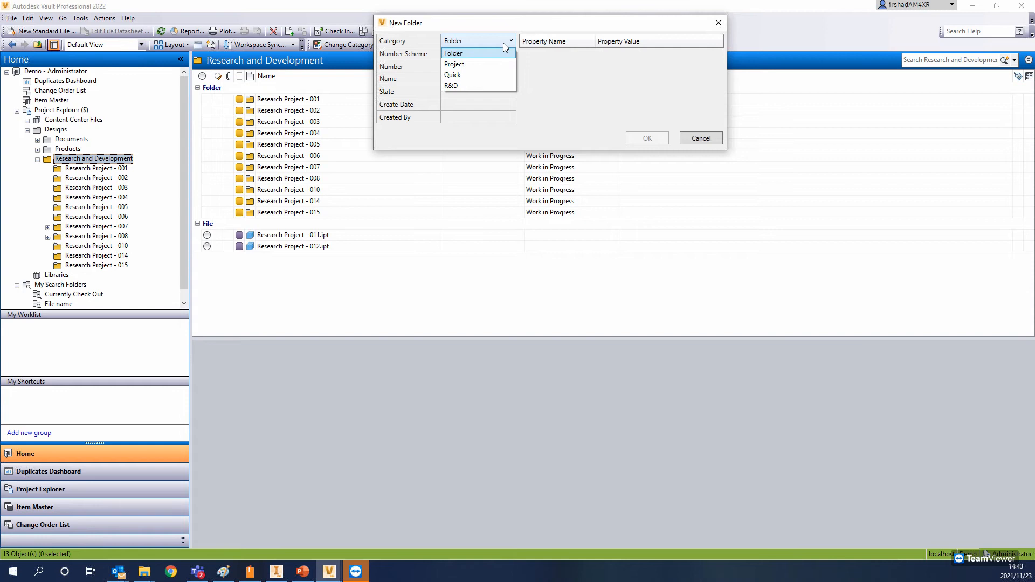
click(500, 52)
click(508, 42)
click(479, 75)
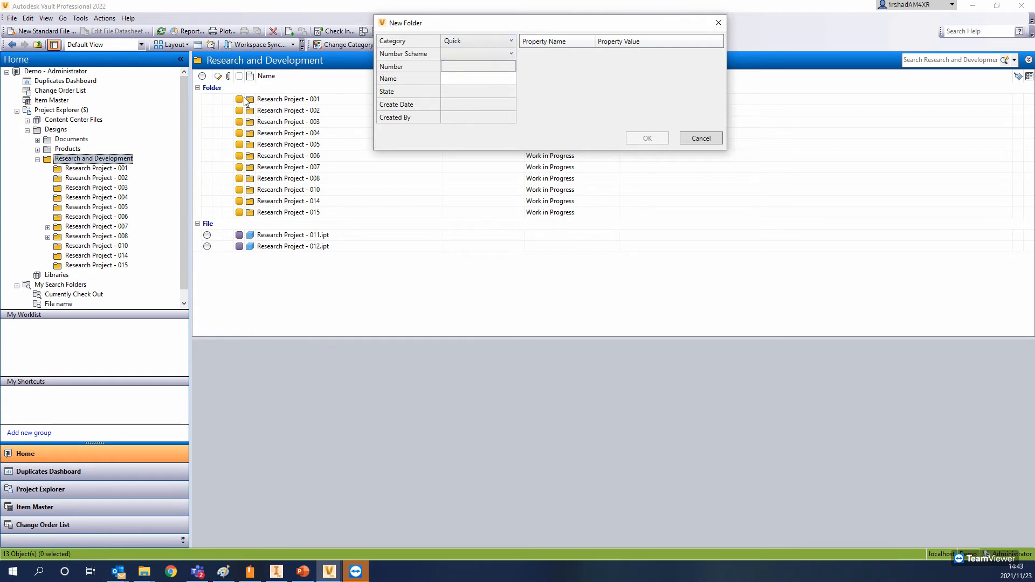
Step: Create the folder using the R&D Folders number scheme and select it in the Research and Development listing
click(478, 53)
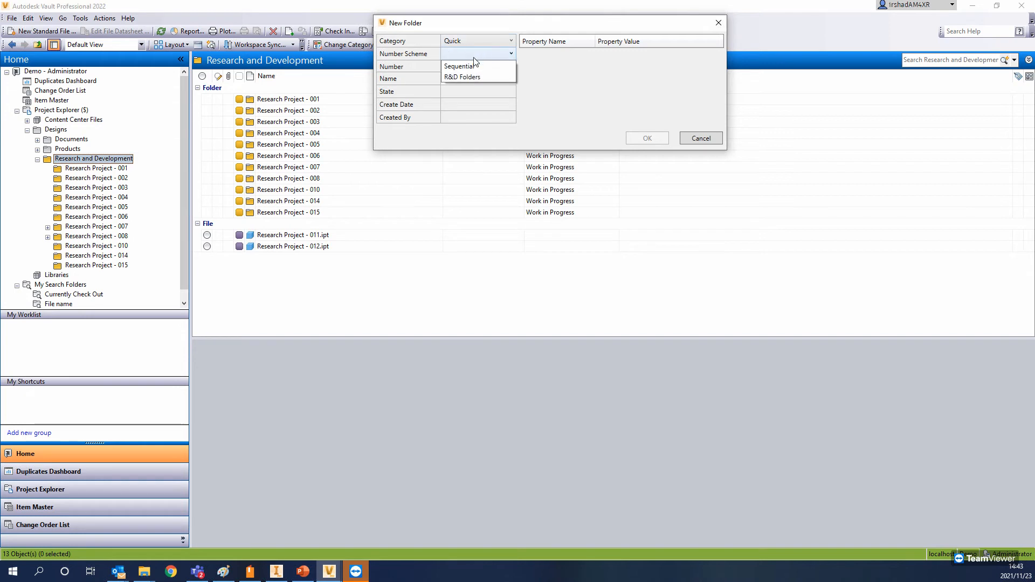
click(462, 77)
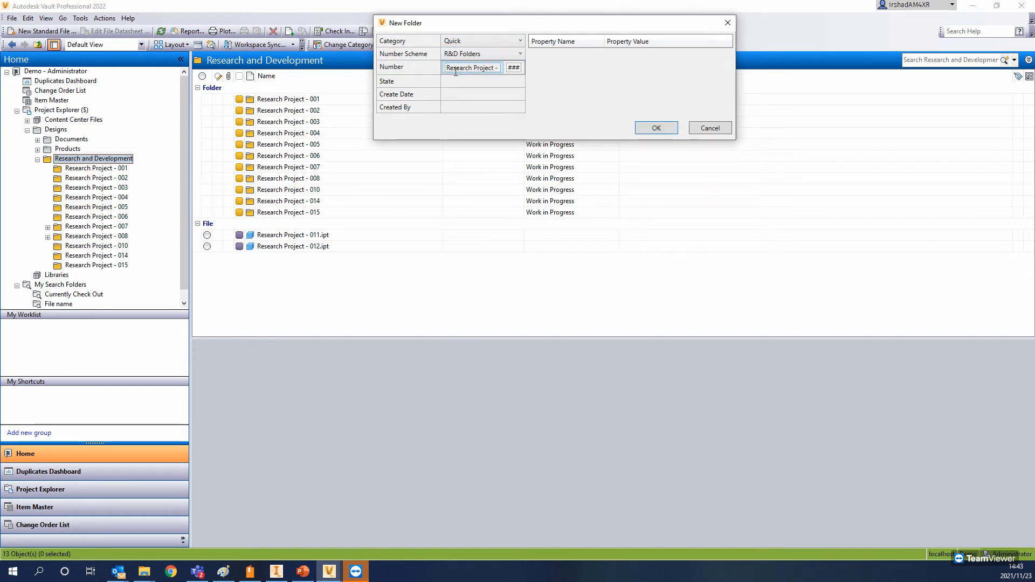
click(512, 67)
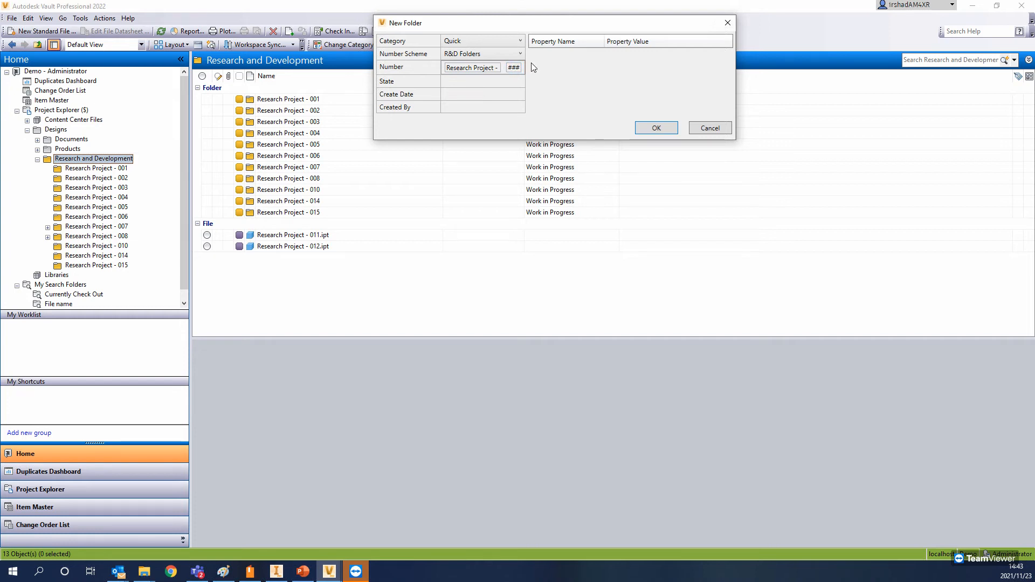
click(656, 129)
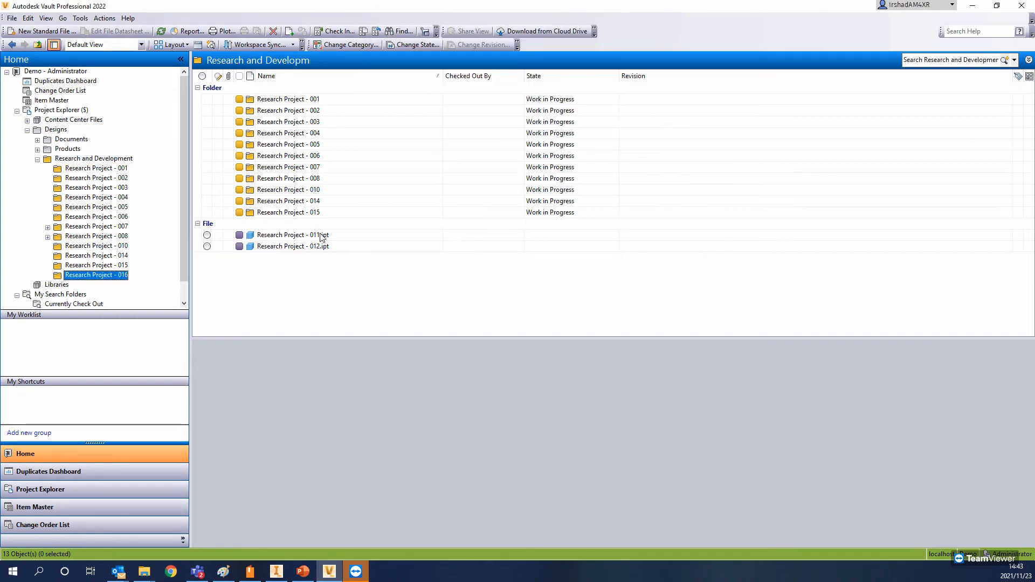
click(86, 160)
click(289, 224)
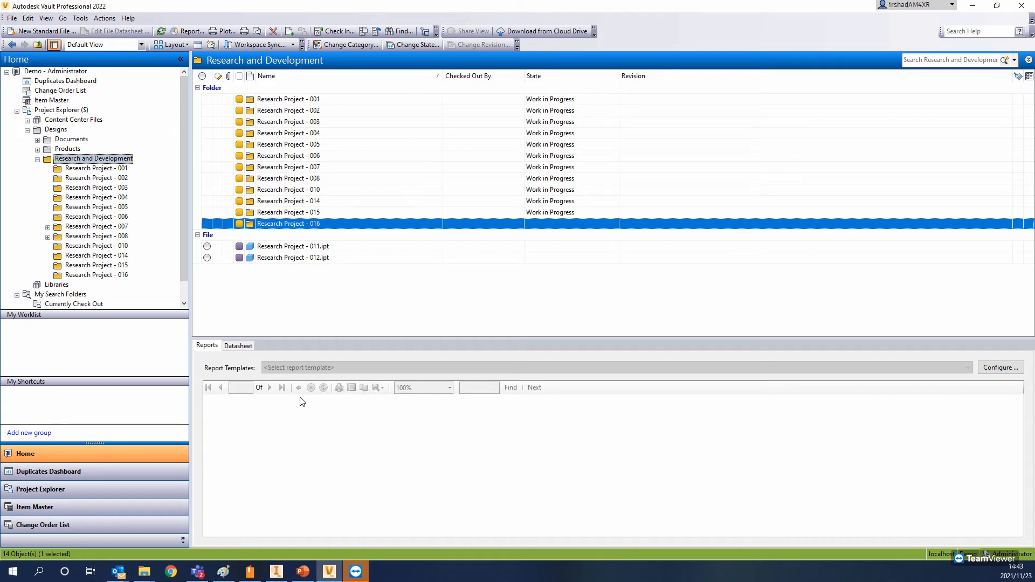
Step: Switch to Inventor and start a cylinder in a new part with a 100 mm base circle centred on the origin of the horizontal plane
click(328, 571)
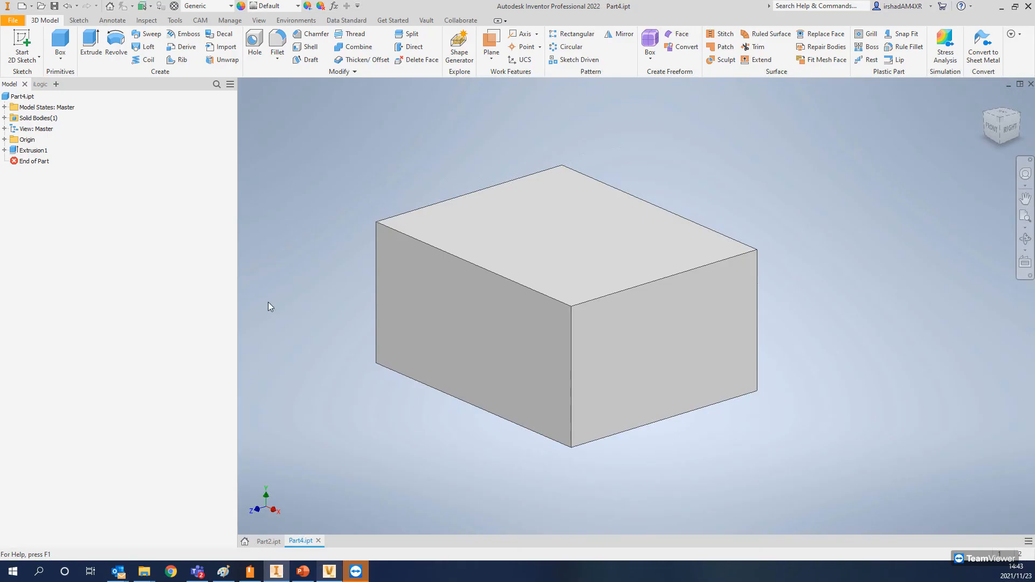
click(21, 6)
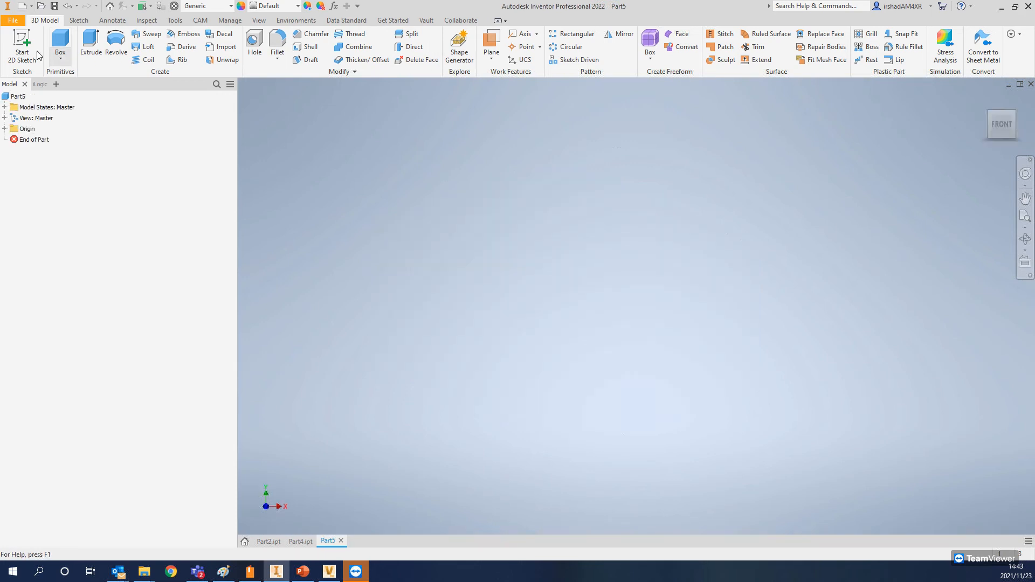
click(61, 59)
click(73, 97)
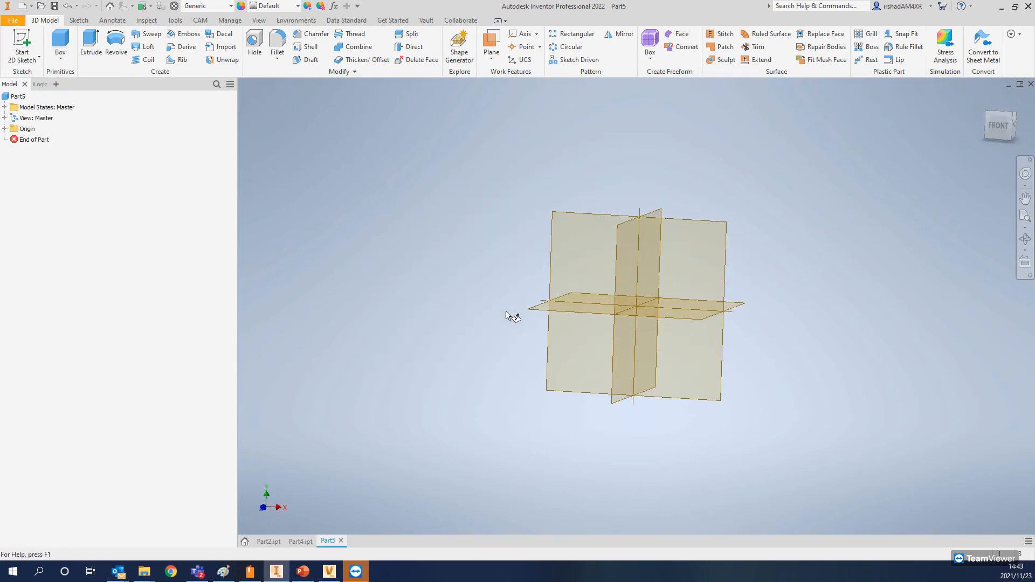
click(531, 305)
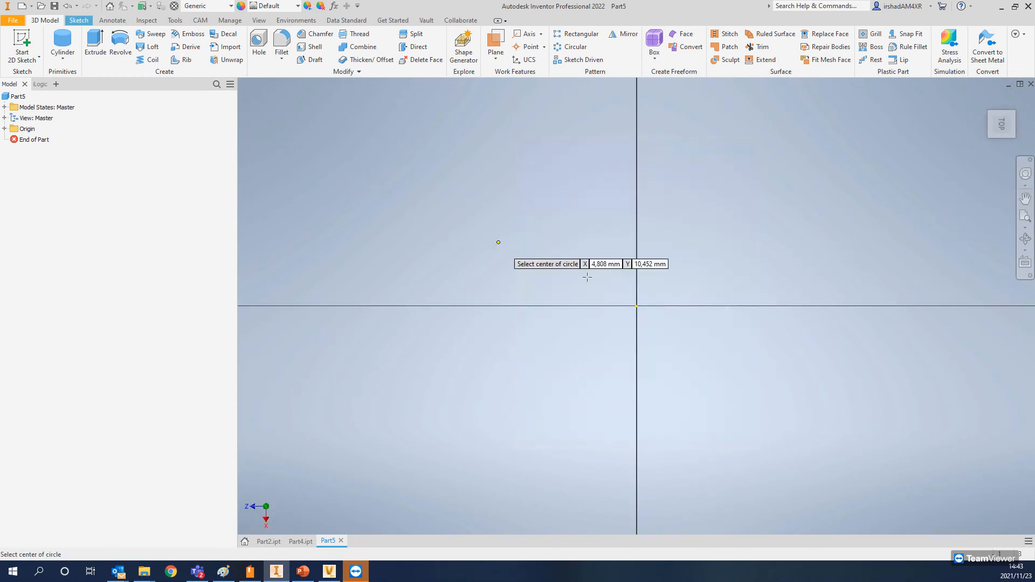
click(636, 306)
click(765, 363)
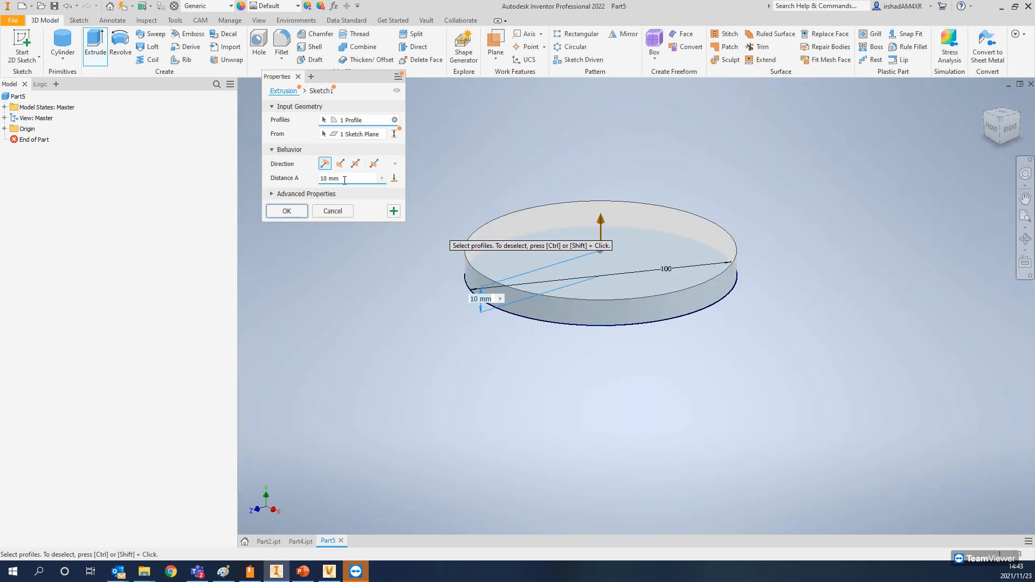
Step: Set the cylinder's extrusion distance to 100 mm and create the solid
double_click(344, 180)
text(100)
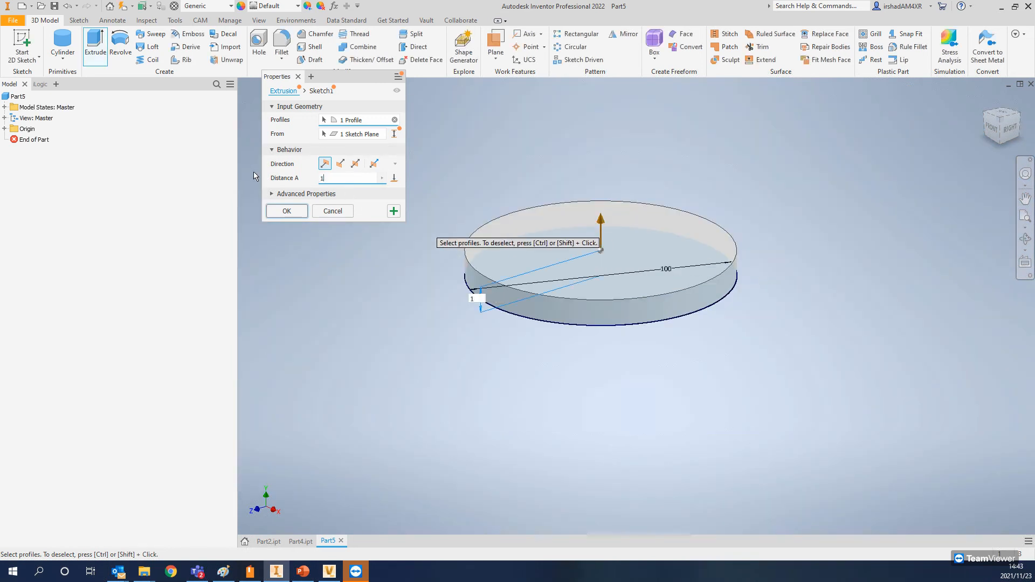
click(291, 213)
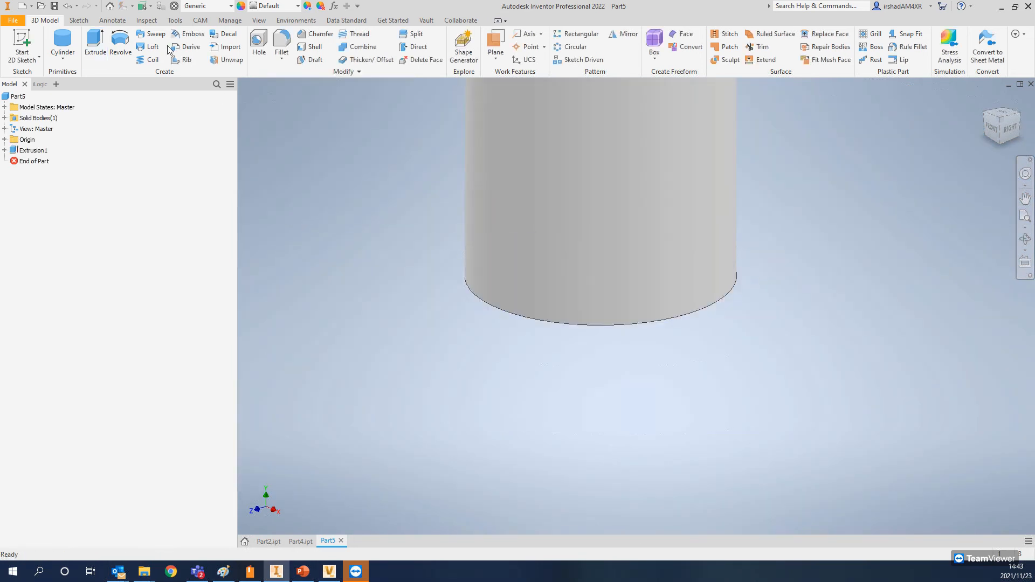
Step: Start checking in the cylinder part and choose the Research Project - 016 folder under Research and Development as its save location
click(242, 43)
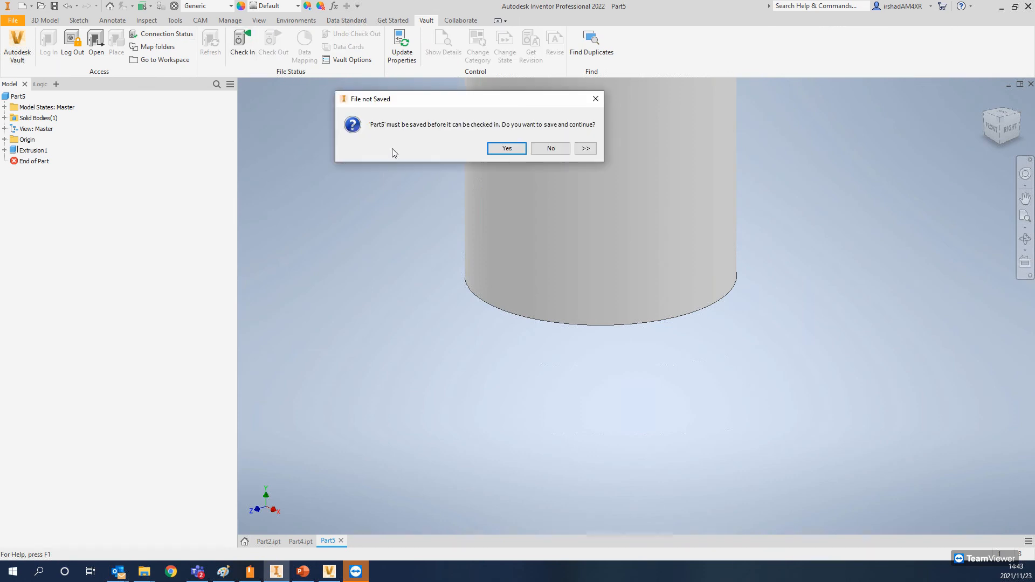
click(507, 149)
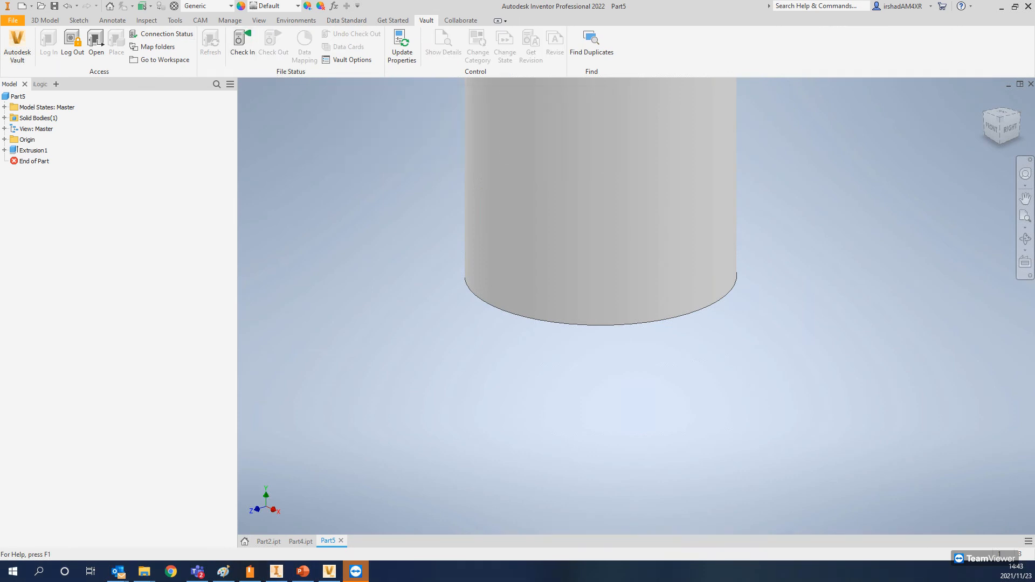
click(162, 115)
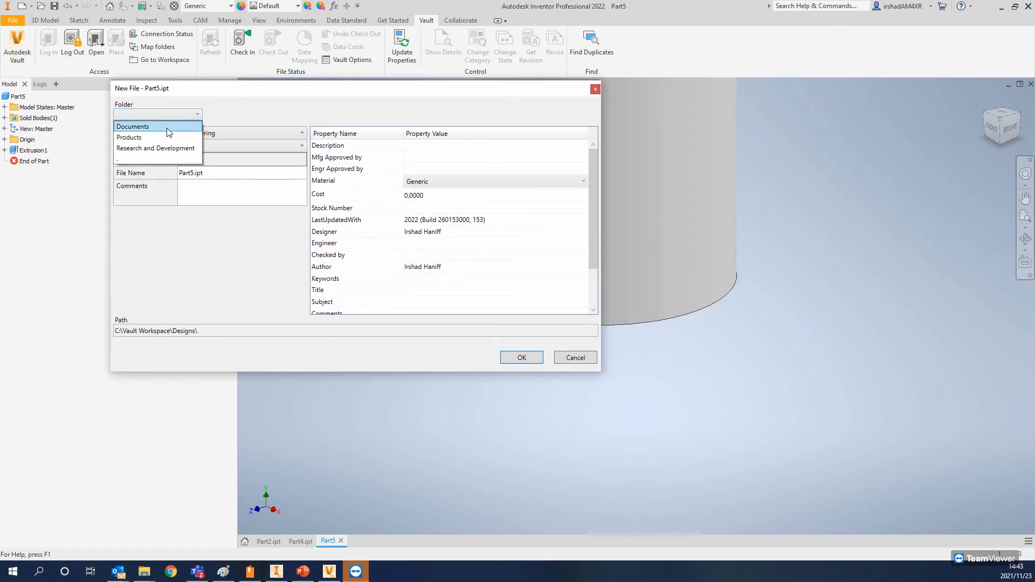
click(160, 148)
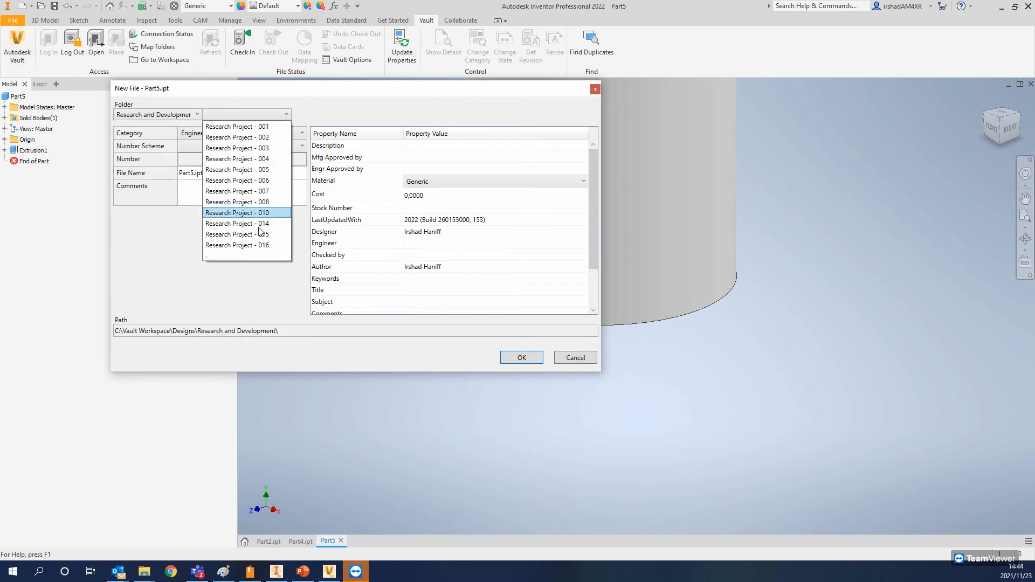
click(246, 247)
Step: Save the part with the Sequential number scheme and check it in to Vault without comments
click(224, 146)
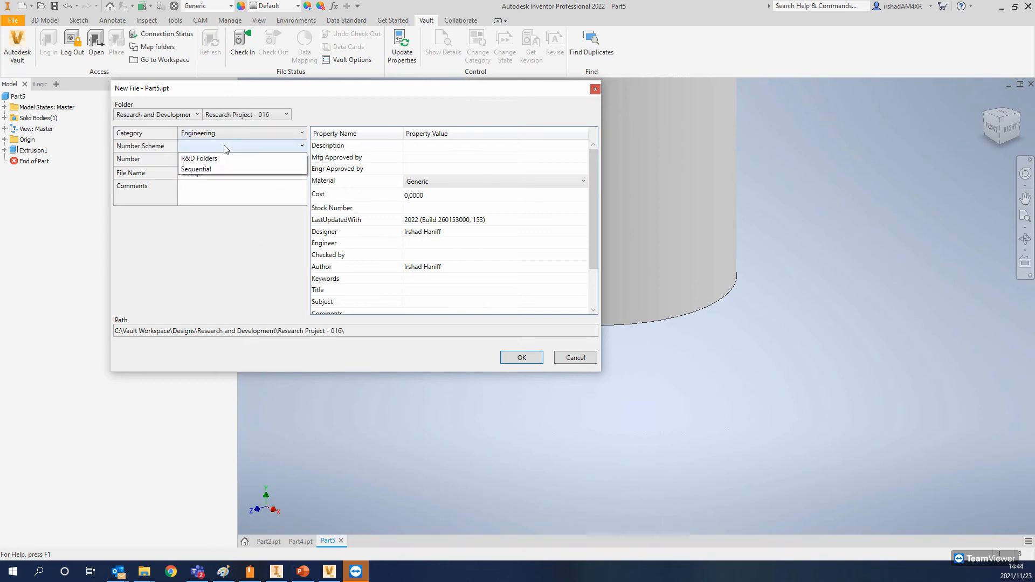
click(214, 169)
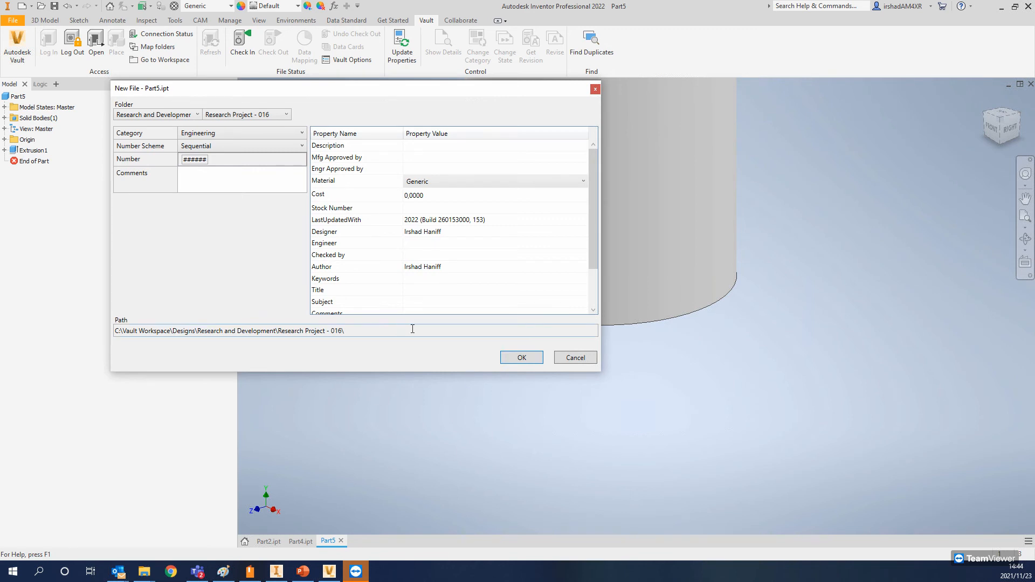
click(529, 360)
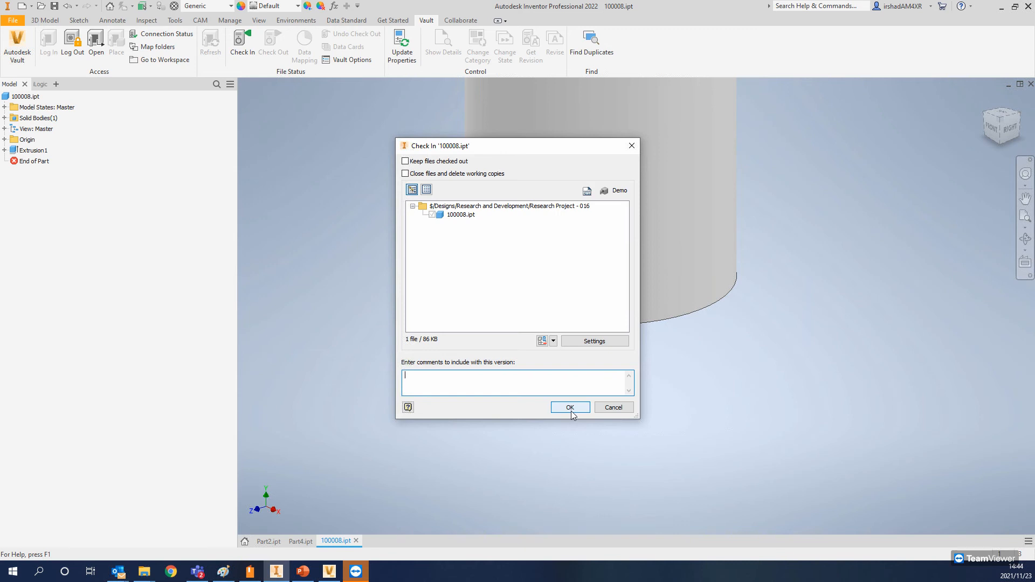
click(572, 412)
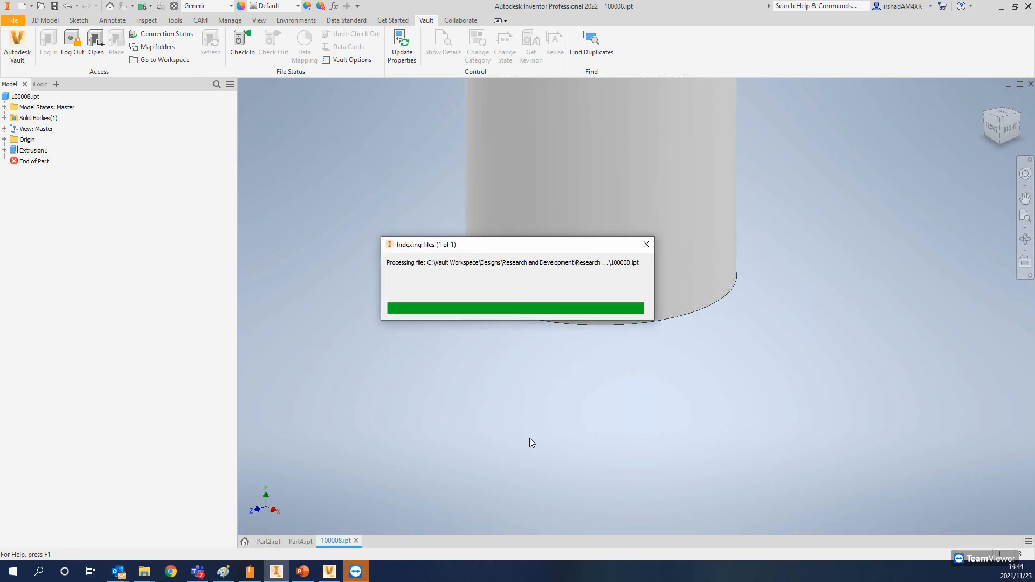
click(569, 406)
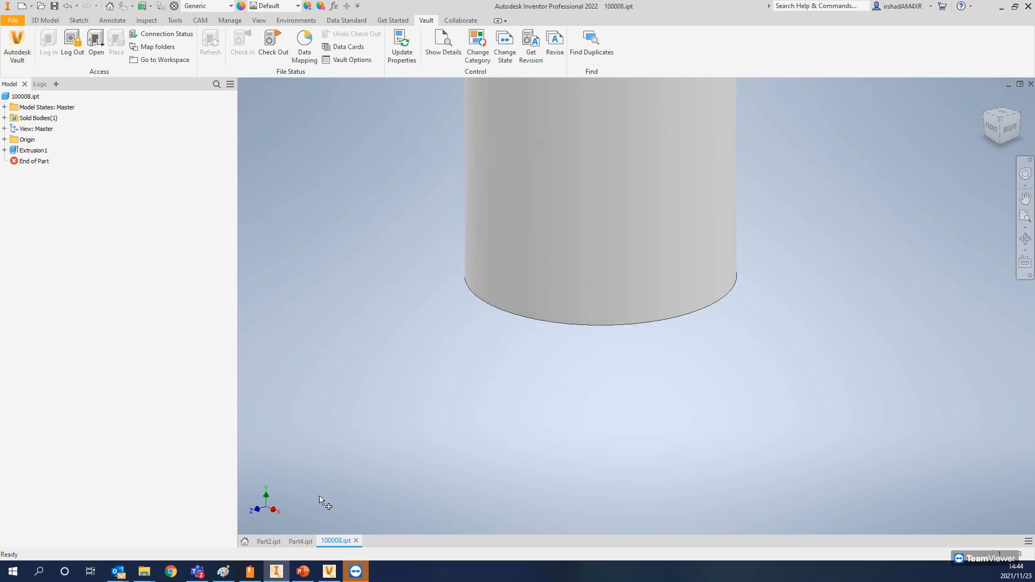
Step: Switch to Vault, open the Research Project - 016 folder and view the history of the checked-in cylinder part
click(340, 575)
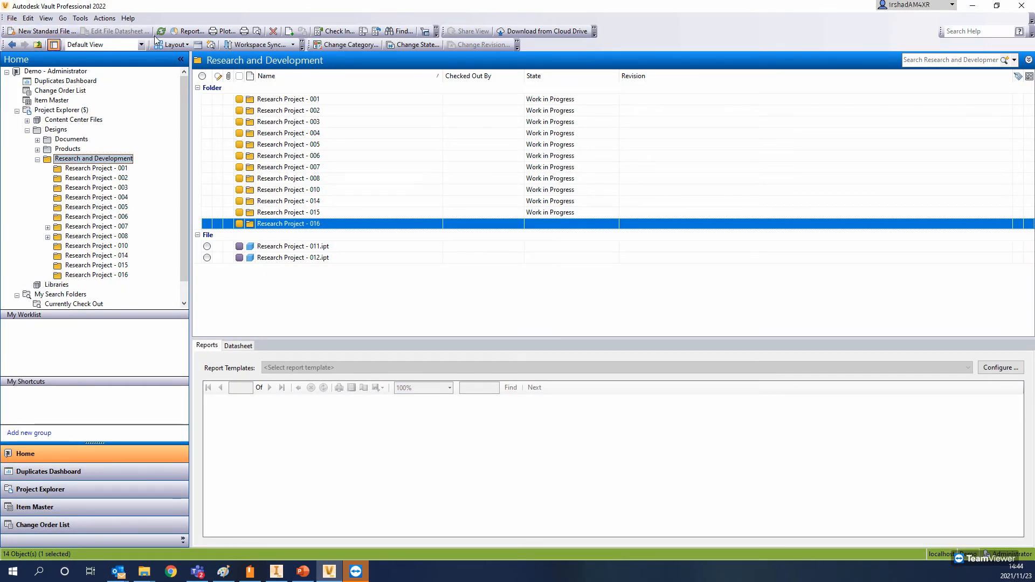
click(293, 224)
double_click(292, 224)
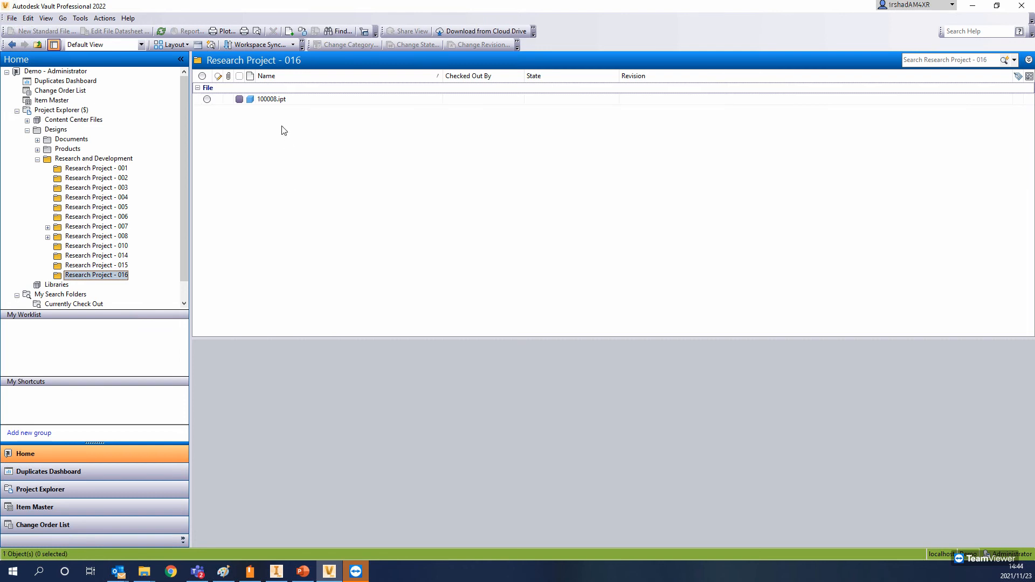
click(274, 100)
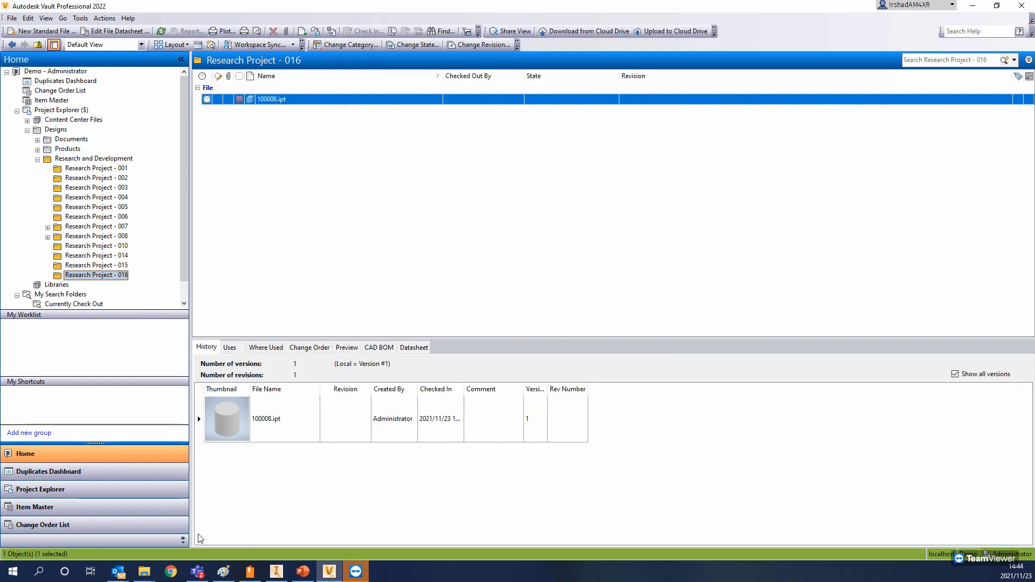
Step: Switch to PowerPoint, present the slide about customizing the layout and columns, and end the slide show
click(302, 571)
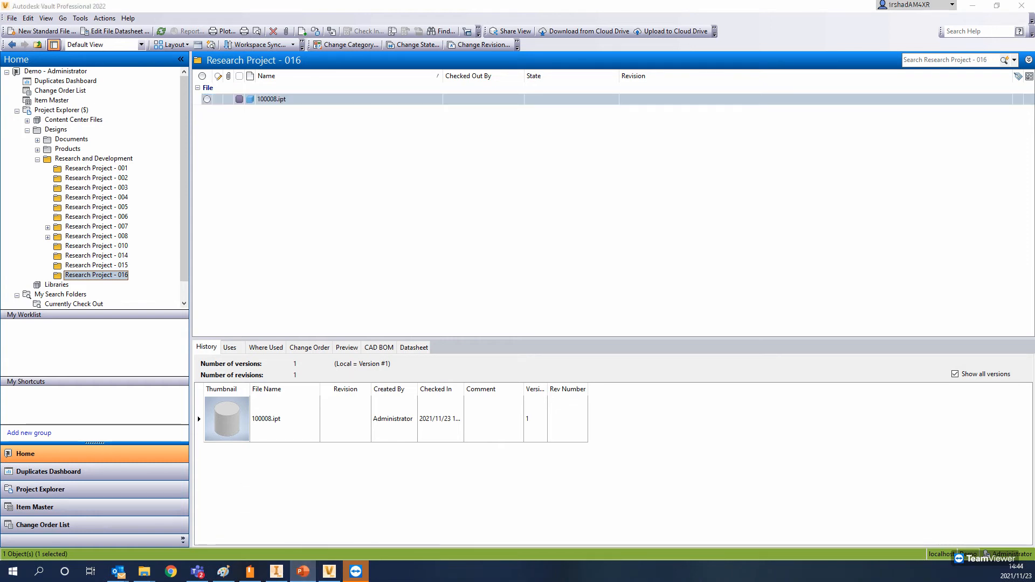
key(shift+F5)
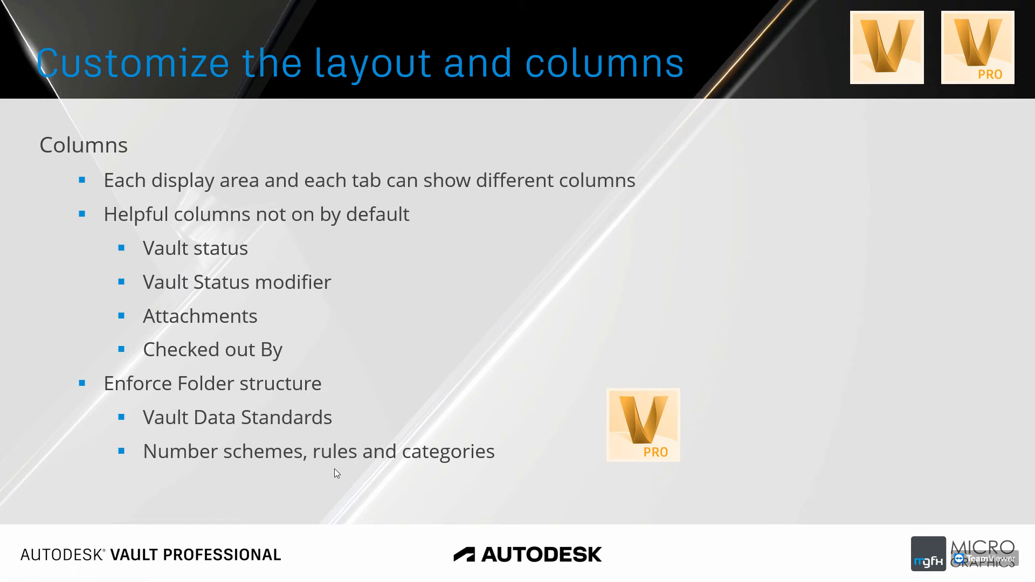
key(Escape)
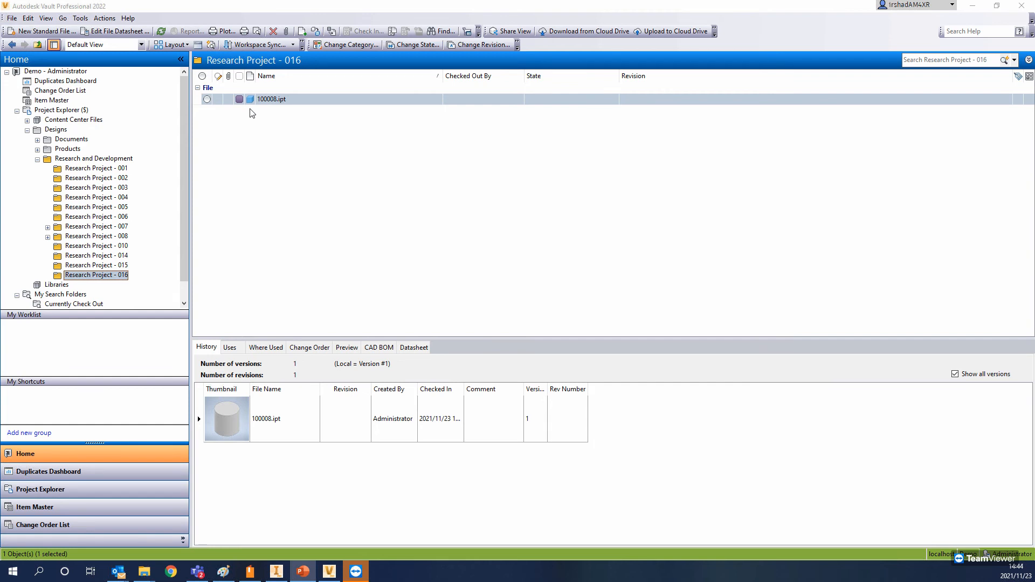
Step: Return to Vault and open the category configuration from the Behaviors section of the Vault Settings
click(80, 19)
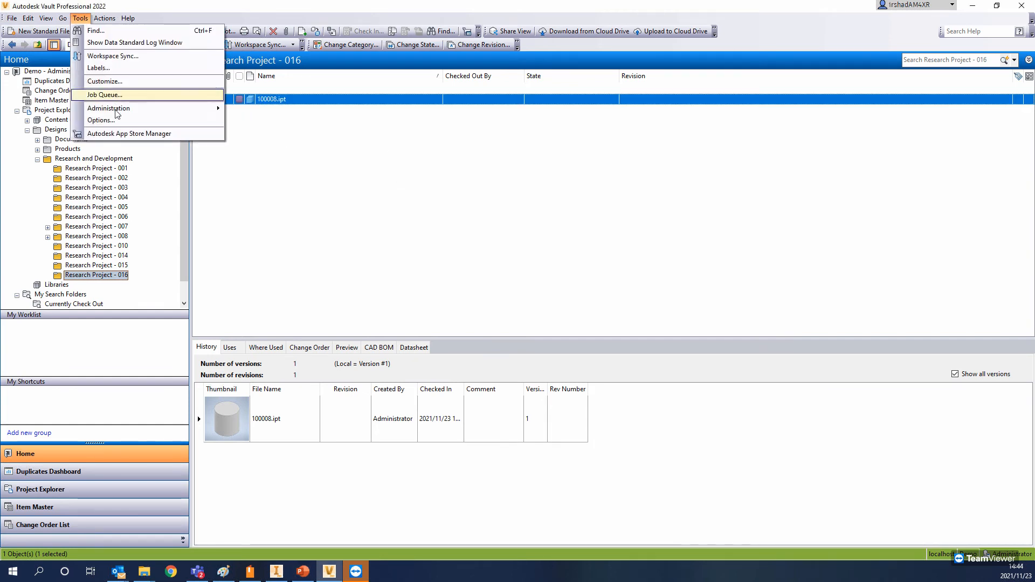
mouse_move(124, 111)
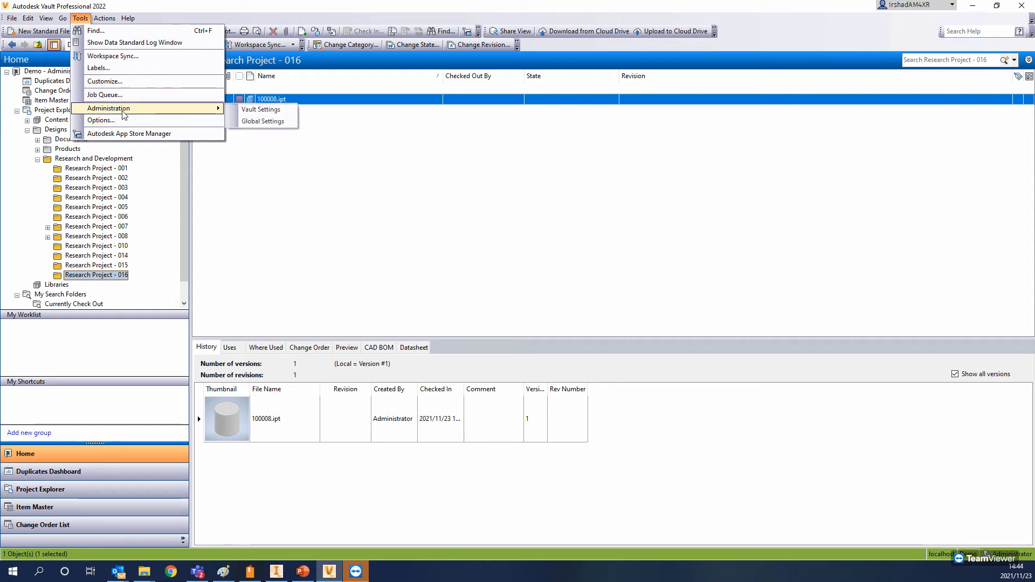
click(264, 109)
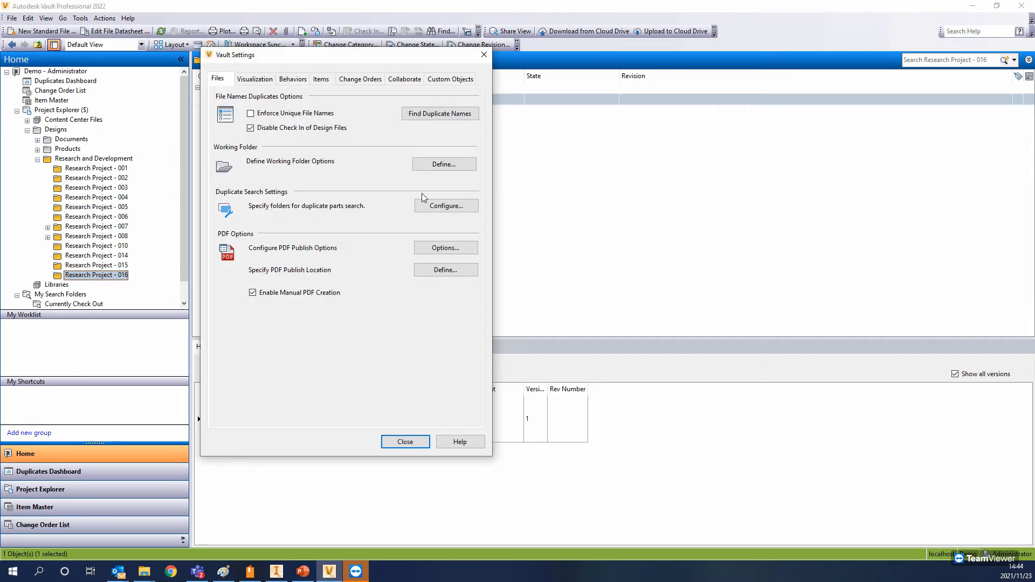
click(294, 80)
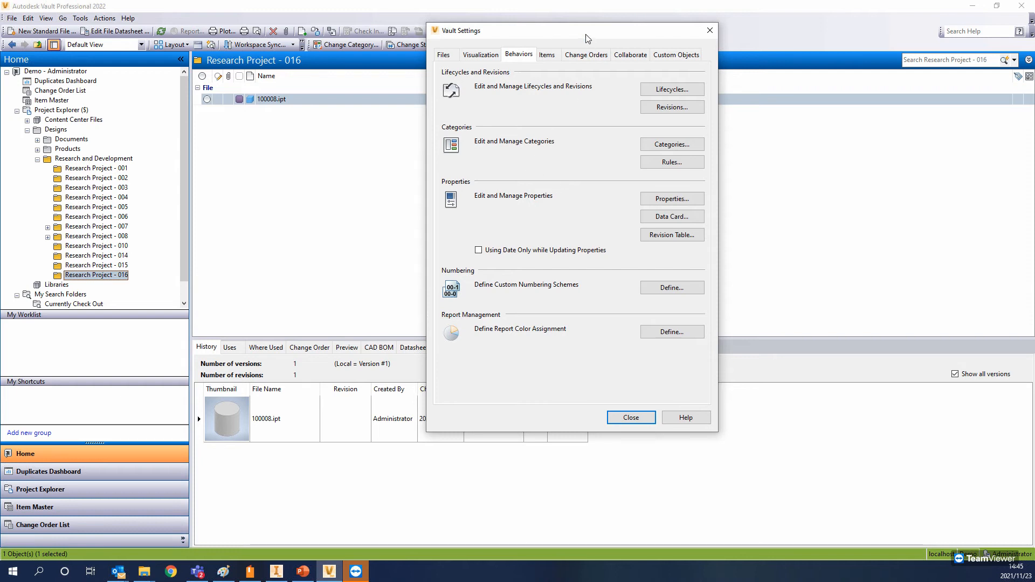
drag(587, 35, 528, 13)
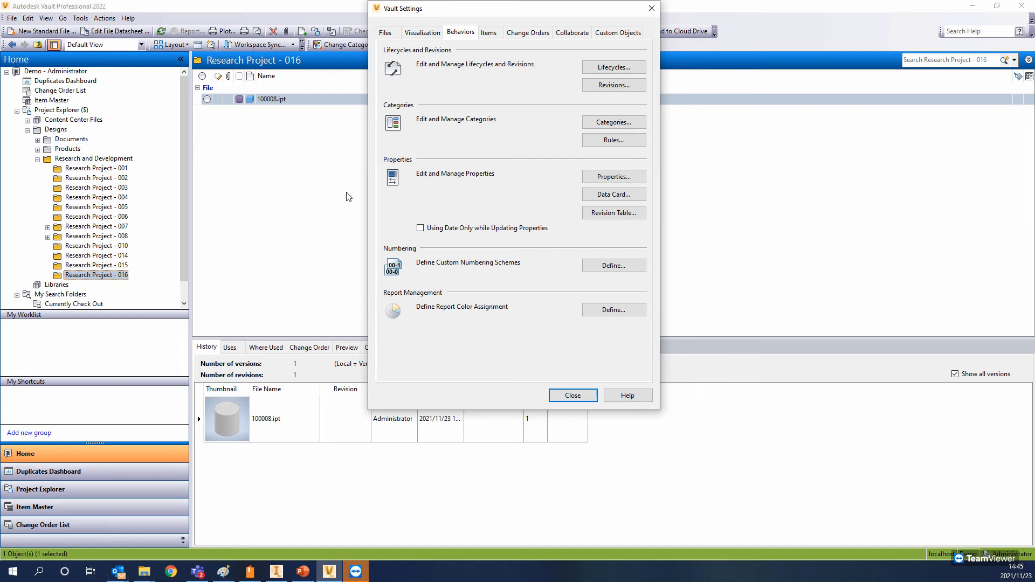
click(604, 123)
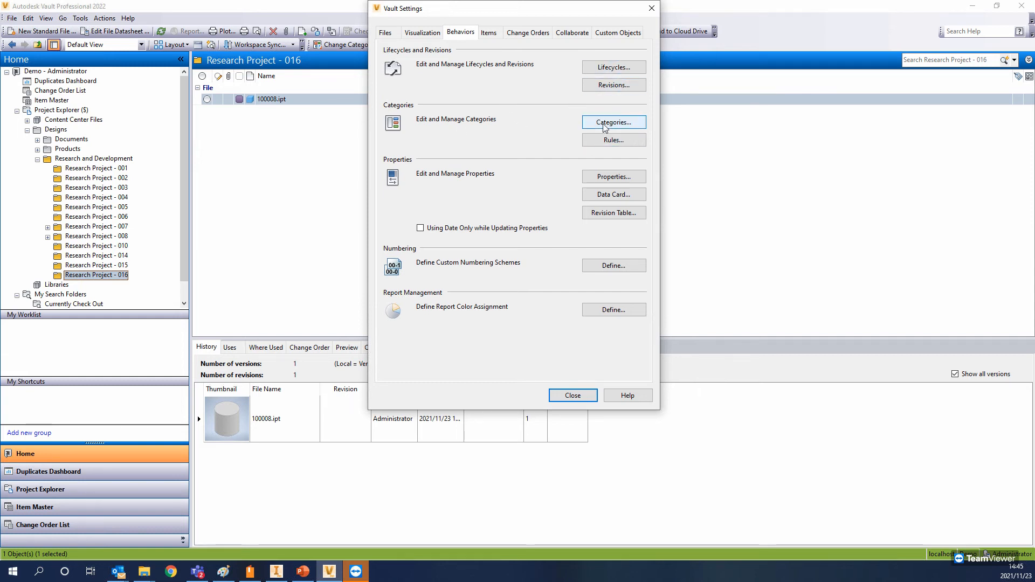
drag(431, 99, 342, 103)
Step: Examine the lifecycles assigned to the folder categories, including Quick and R&D
click(181, 169)
click(171, 147)
click(175, 169)
click(199, 113)
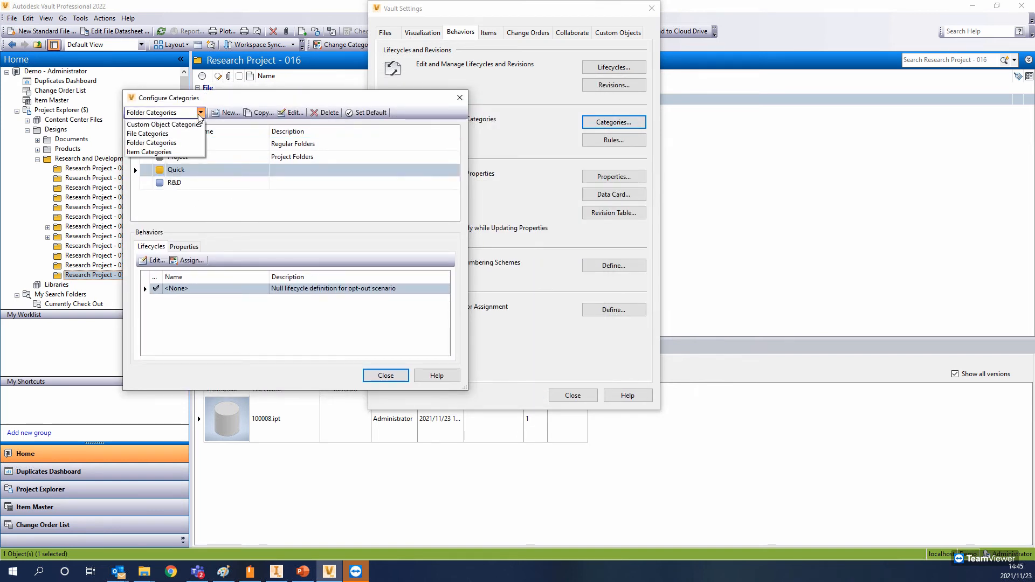
click(162, 143)
click(174, 183)
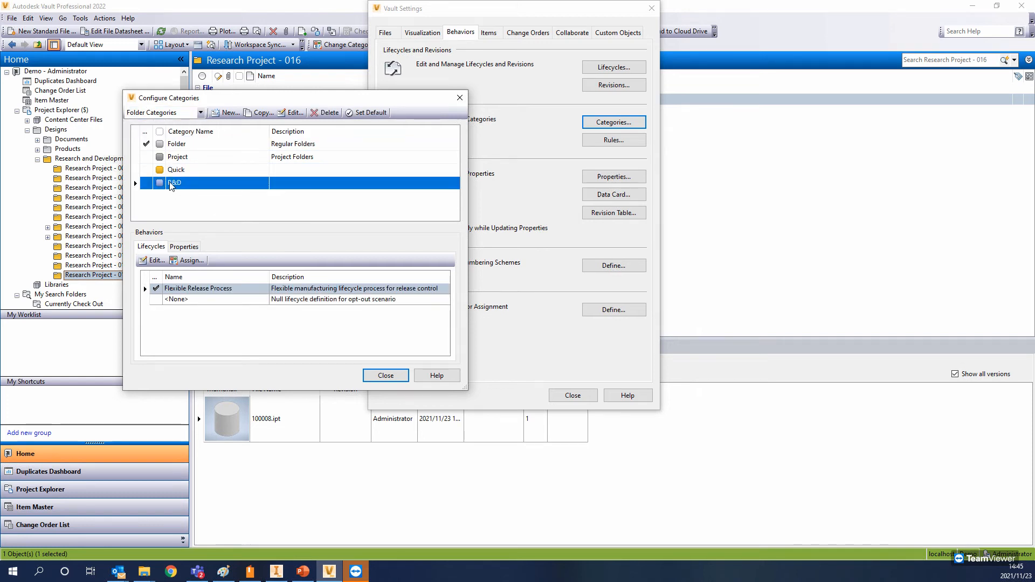
click(200, 113)
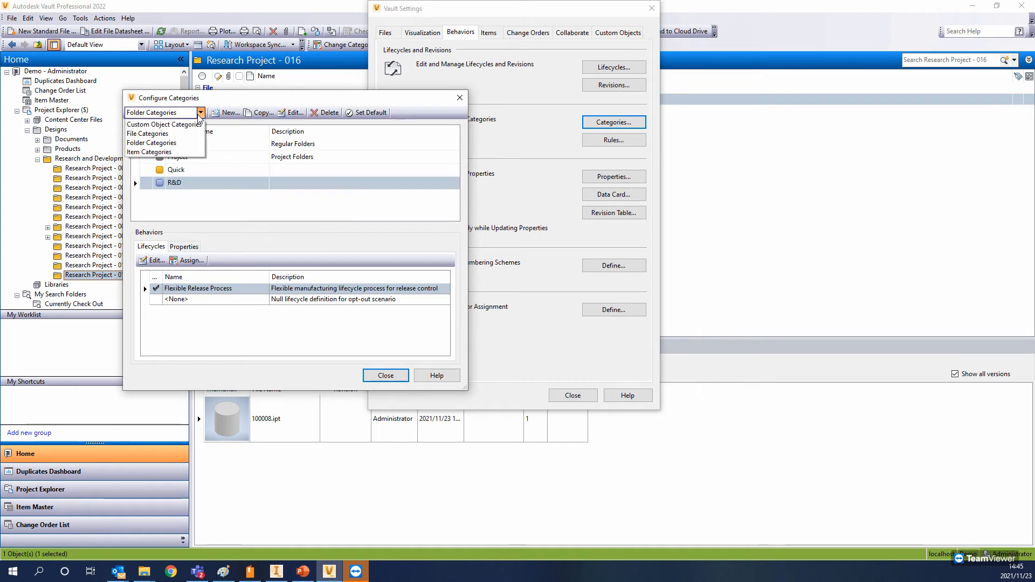
click(170, 171)
Step: Show the file categories and examine the lifecycles assigned to Engineering, Office, R&DCAT, R&DWORK and Base
click(188, 112)
click(162, 133)
click(196, 172)
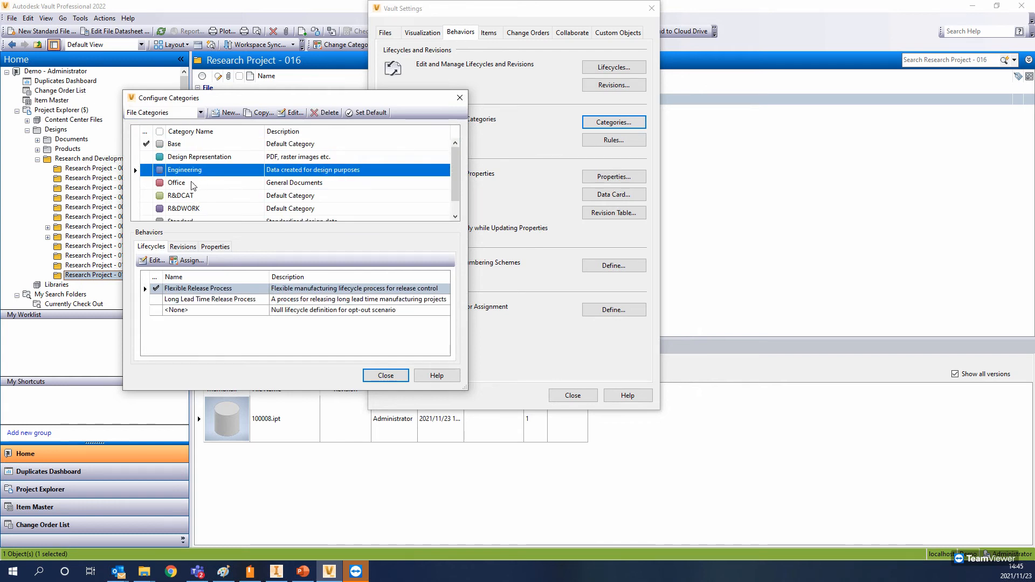
click(190, 183)
click(190, 196)
click(191, 208)
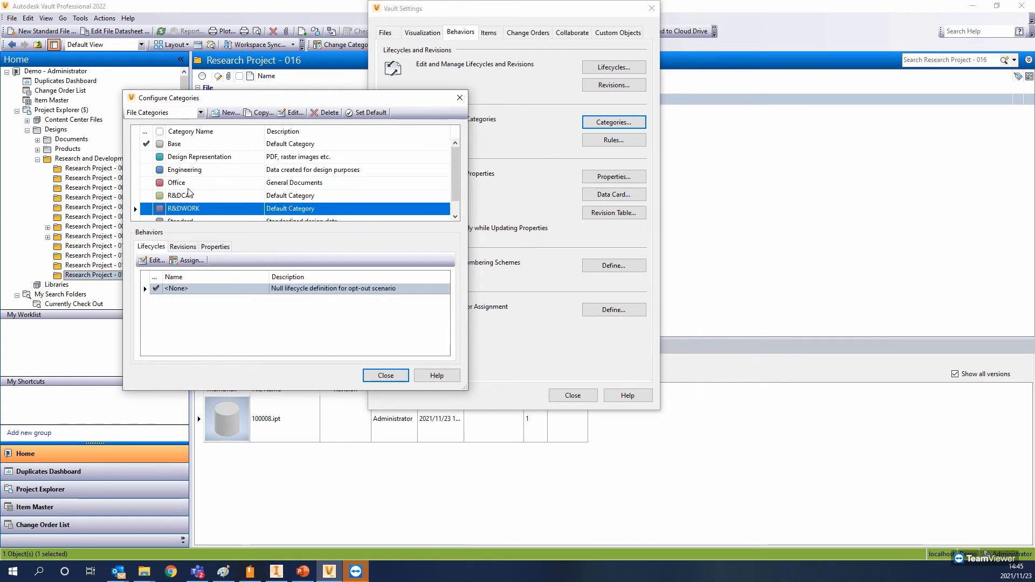
click(185, 170)
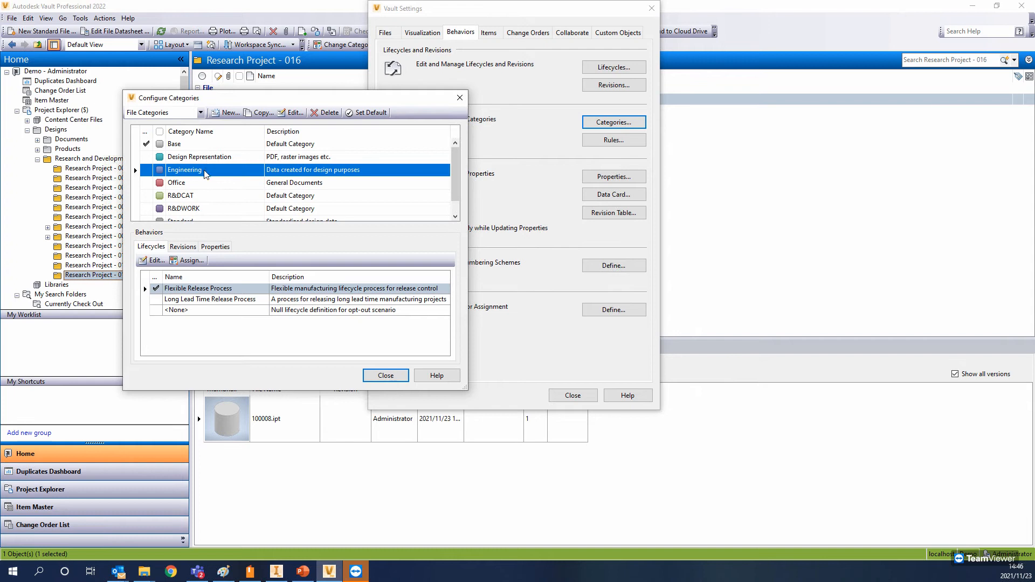
click(185, 145)
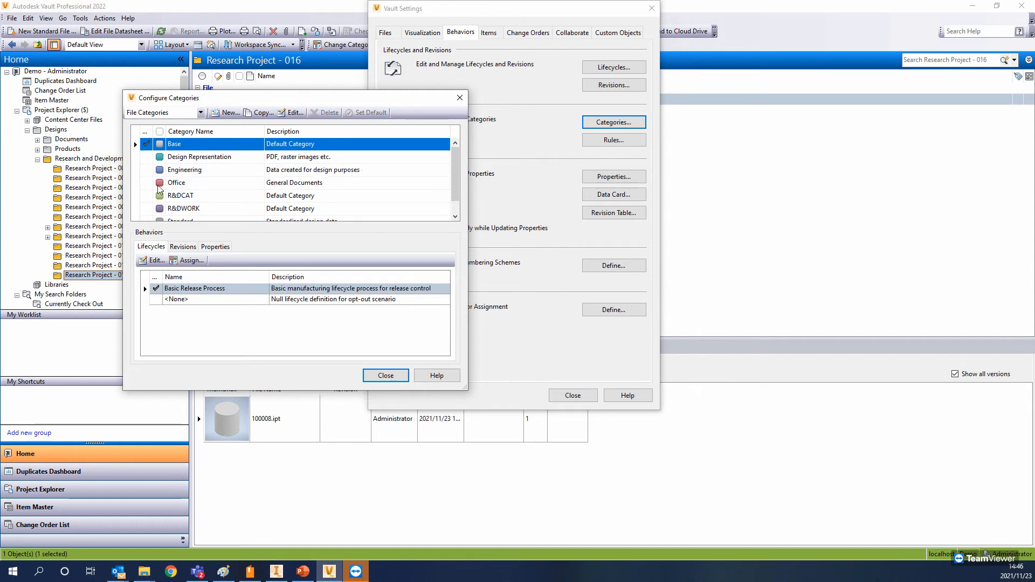
Step: Examine the lifecycles, revision schemes and properties assigned to the Engineering file category, and close the category configuration
click(186, 170)
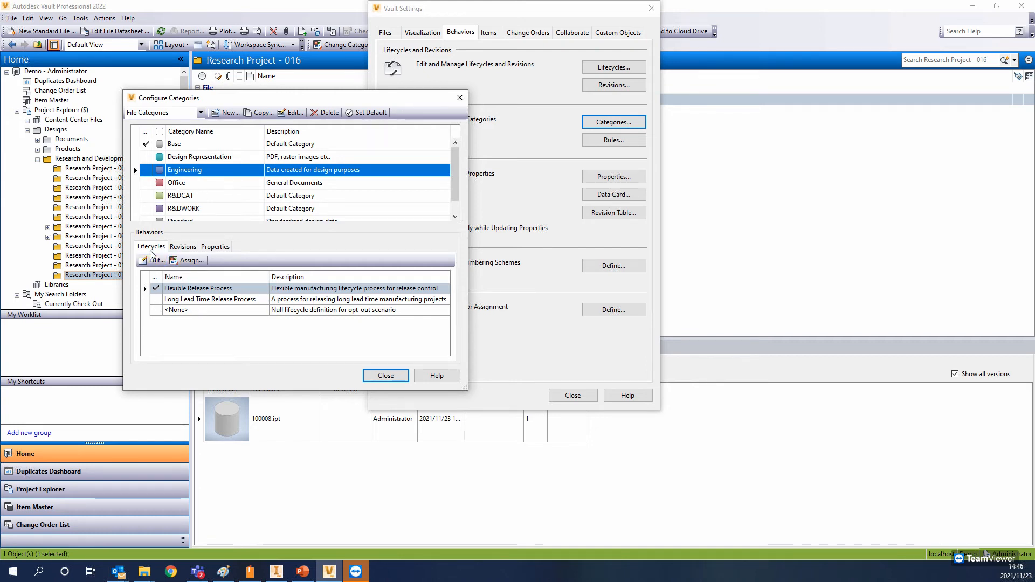
click(185, 248)
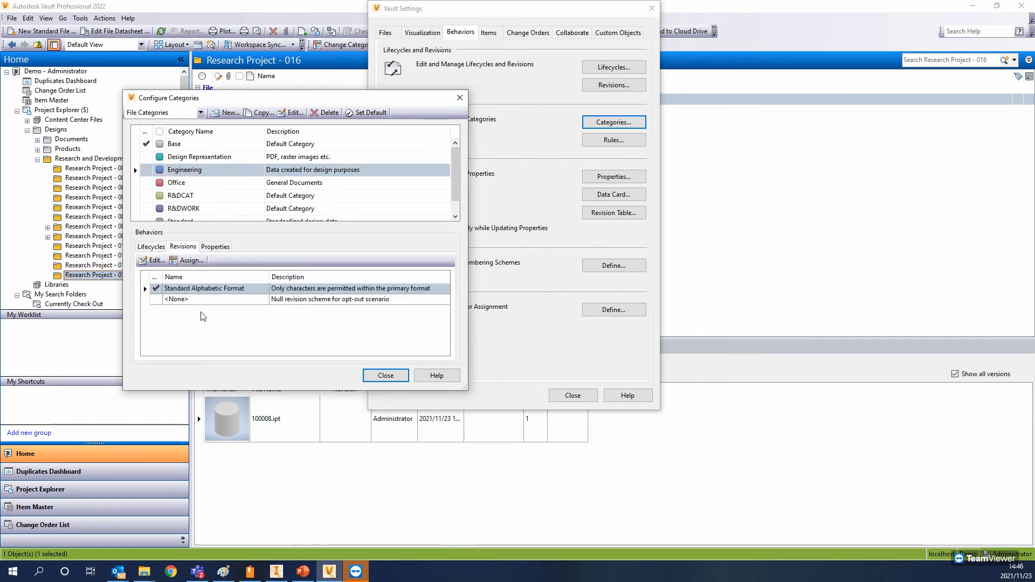
click(215, 247)
scroll(360, 308, down, 5)
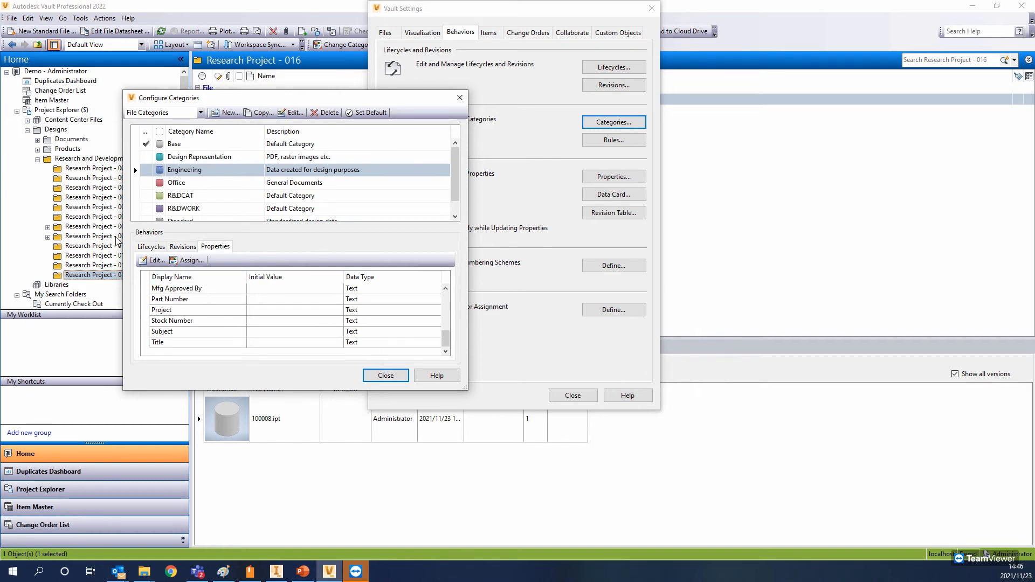
click(152, 246)
click(183, 246)
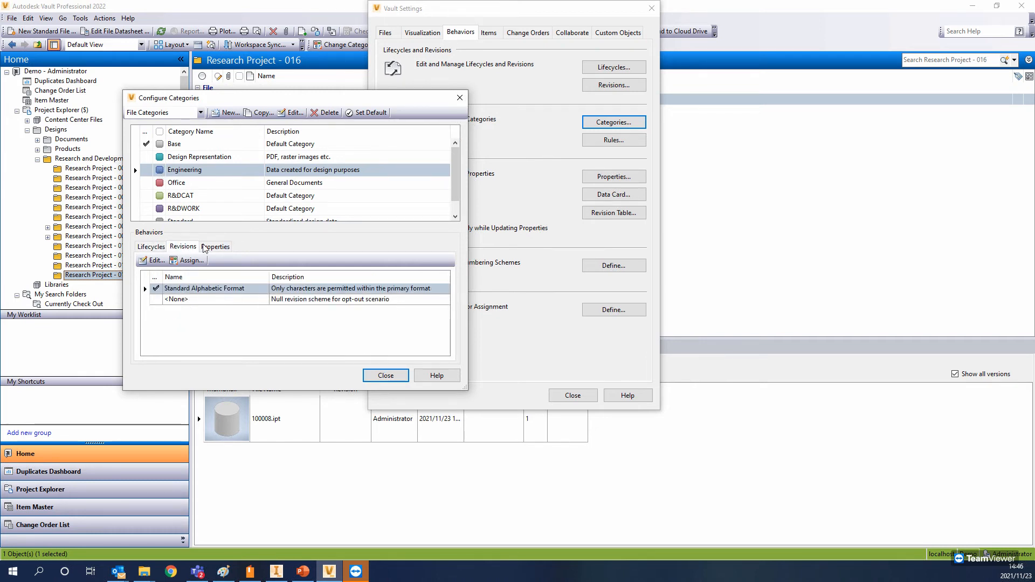
click(205, 247)
click(186, 247)
click(215, 248)
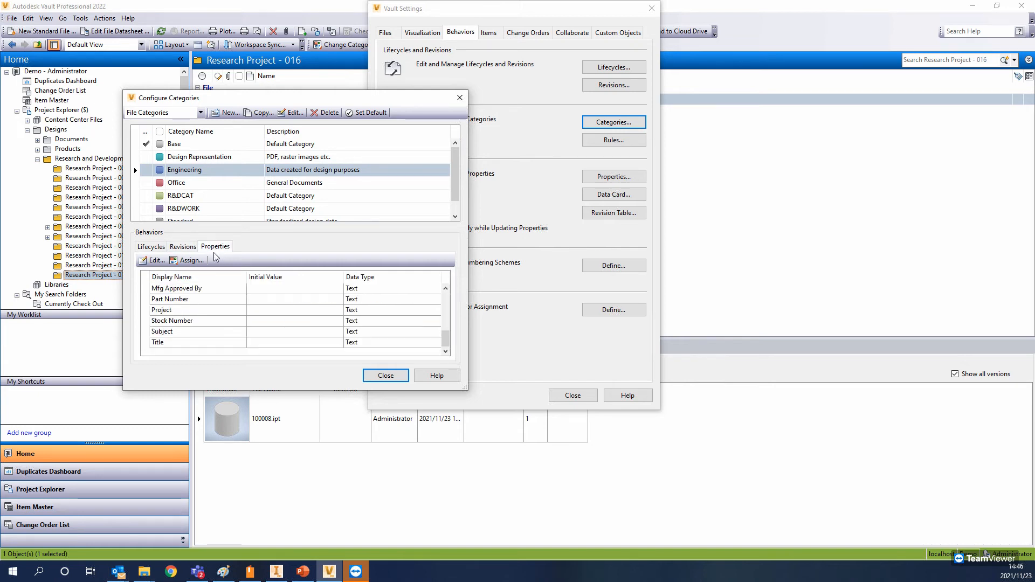
click(385, 375)
Step: Open the category assignment rules and examine the criteria of the Design Representation and R&D Rule file rules
drag(567, 16, 545, 62)
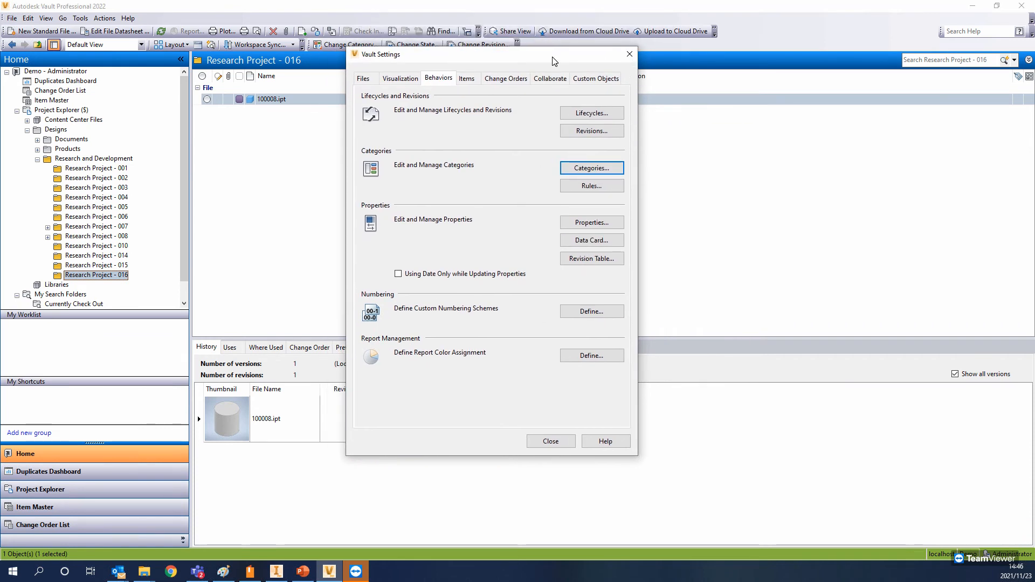
click(591, 186)
drag(382, 90, 277, 103)
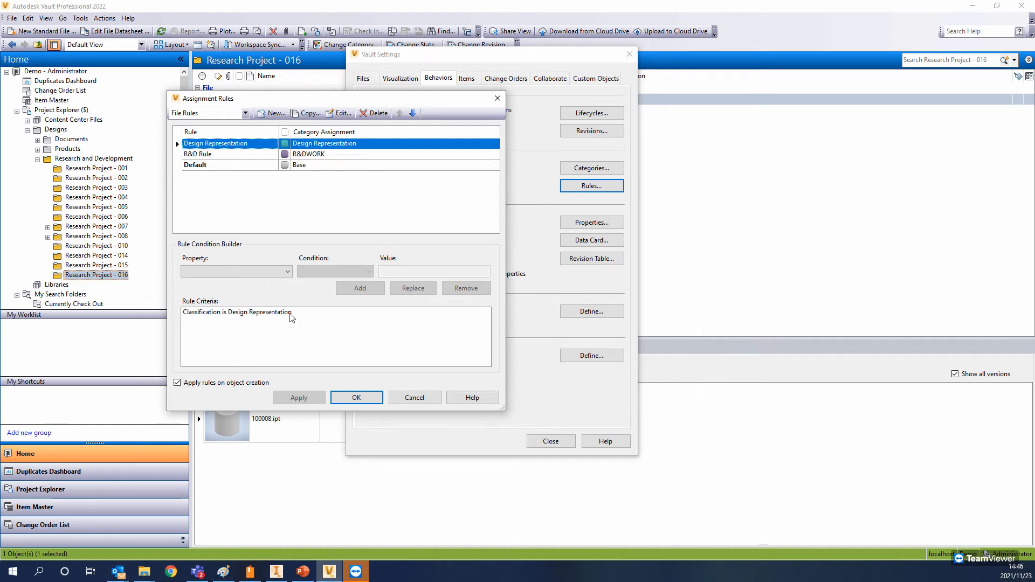
click(227, 157)
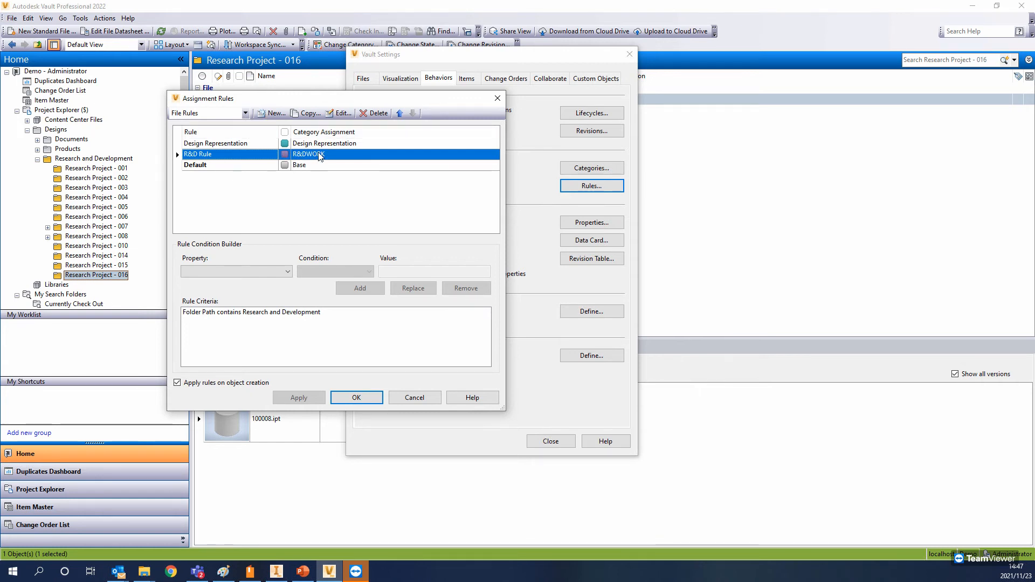
click(215, 315)
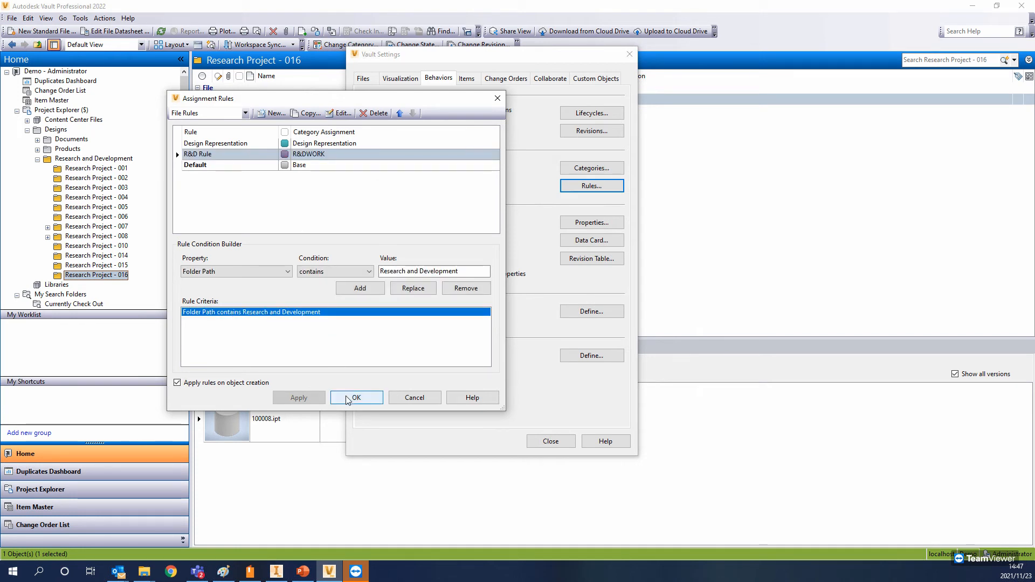
click(242, 146)
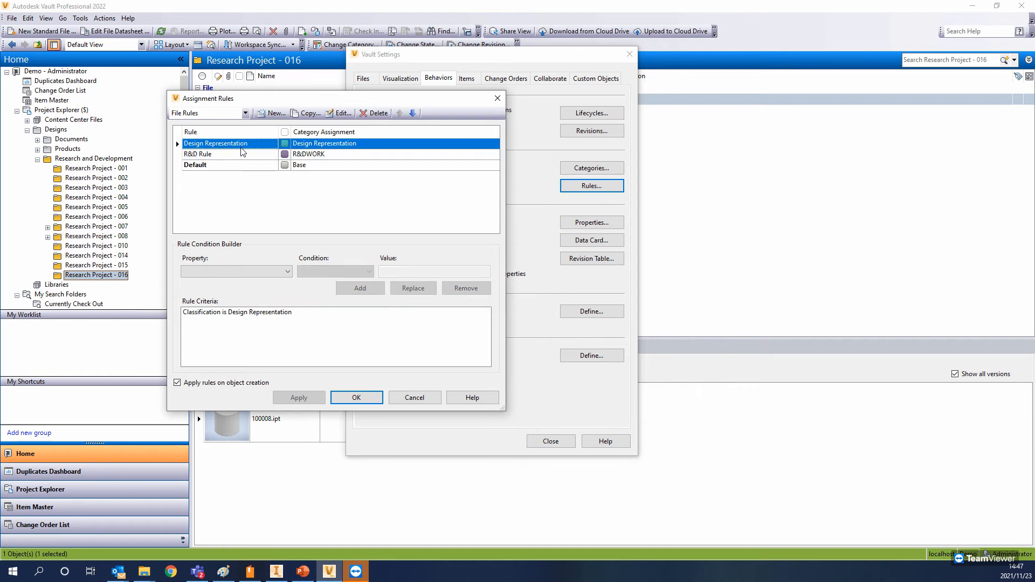
click(240, 156)
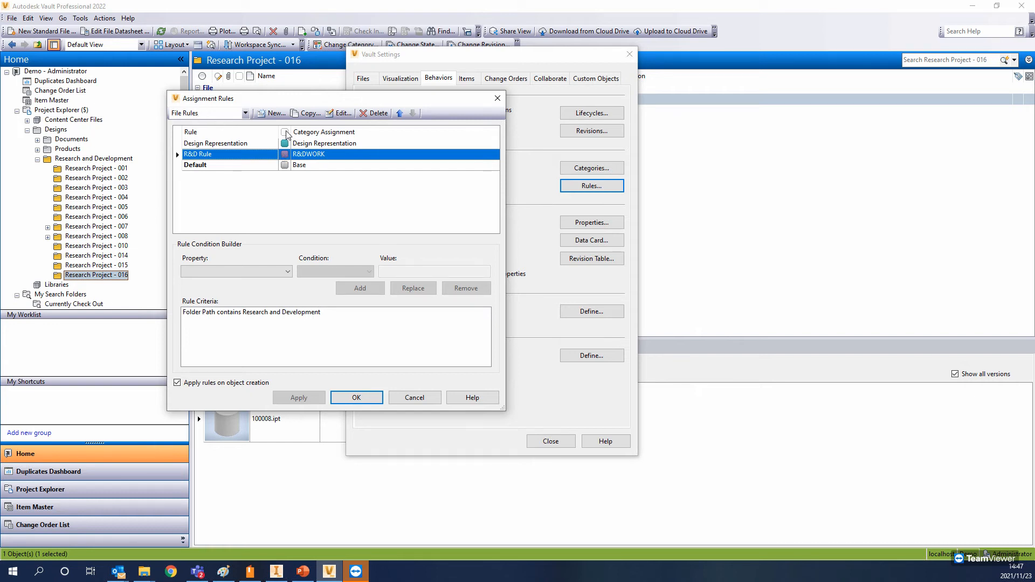
Step: Show the folder rules, examine the R&DWork rule, and close the assignment rules and Vault Settings without changes
click(240, 114)
click(220, 127)
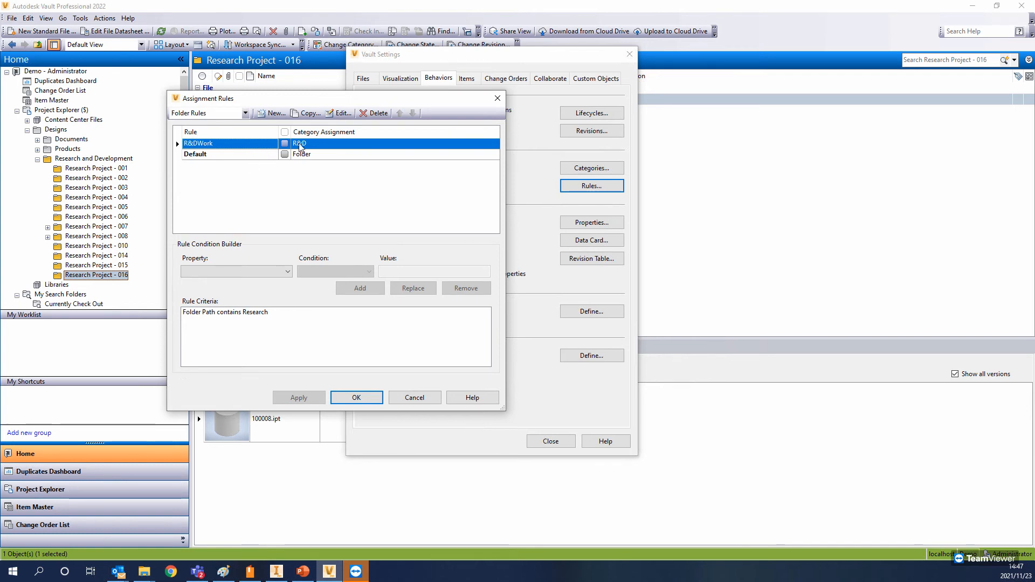
click(221, 115)
click(200, 132)
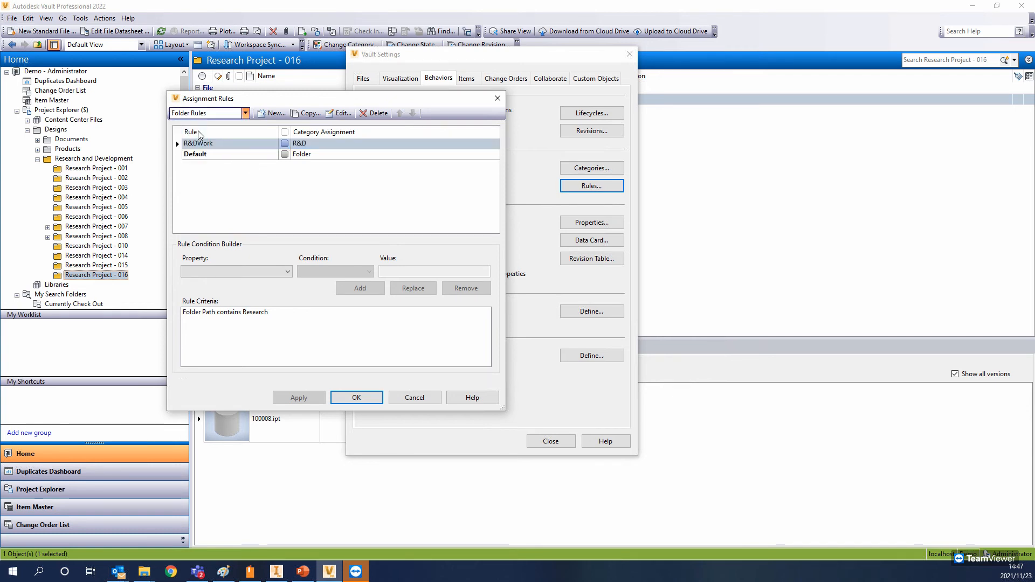
click(414, 398)
click(550, 441)
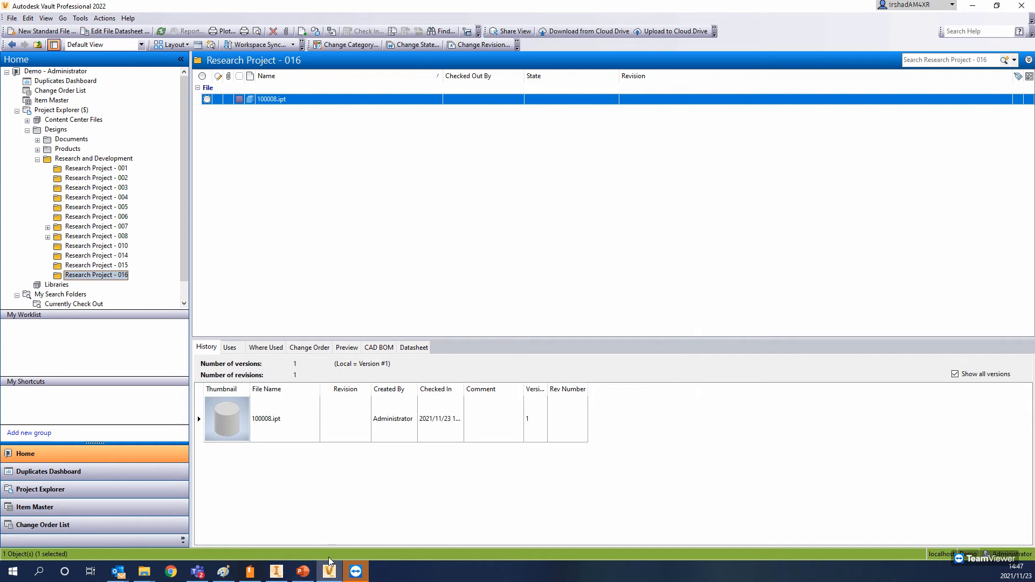
Step: Switch to Inventor, finish the open polygon sketch in Part6 and extrude its profile 10 mm
click(276, 571)
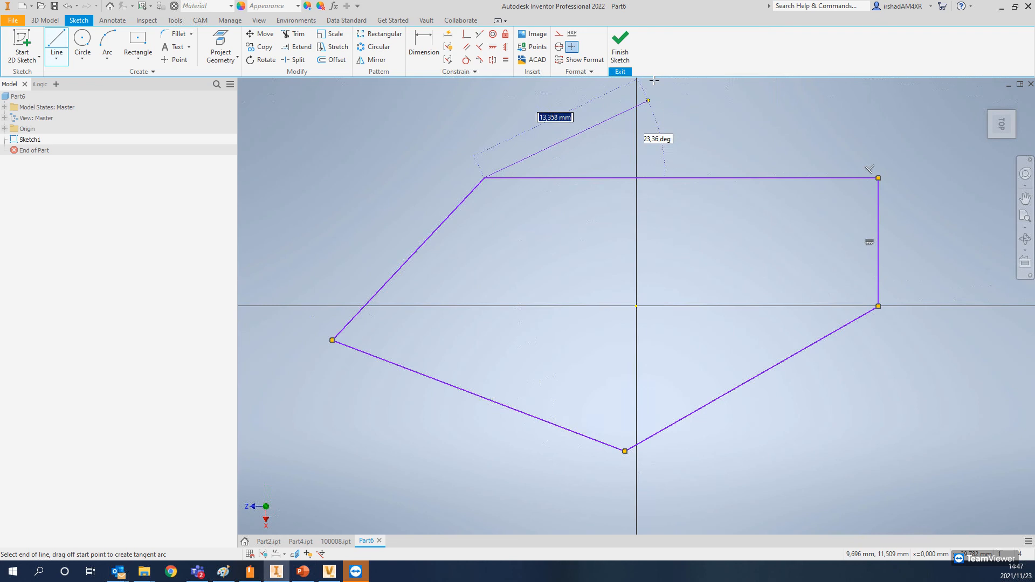
click(620, 49)
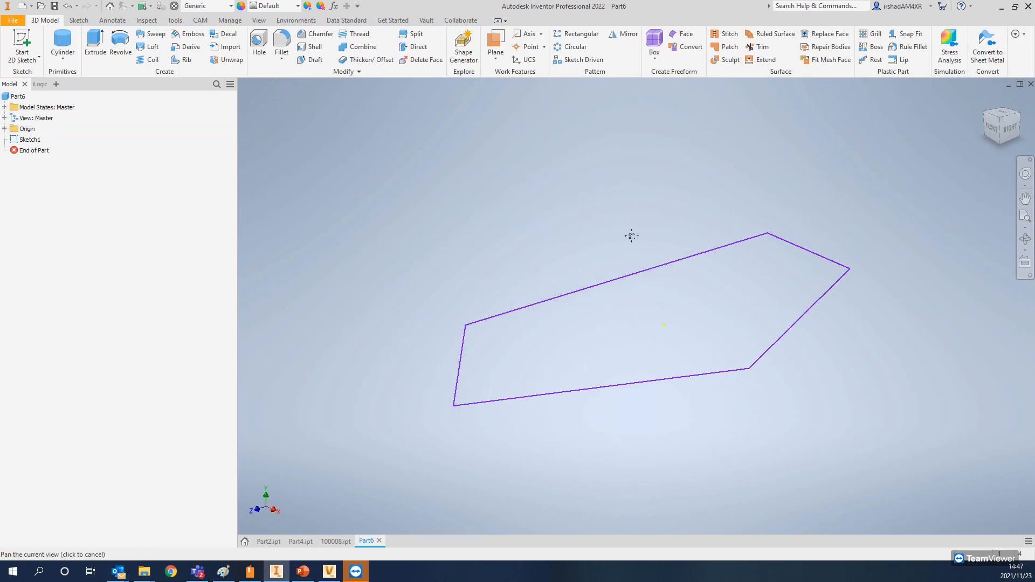
click(95, 40)
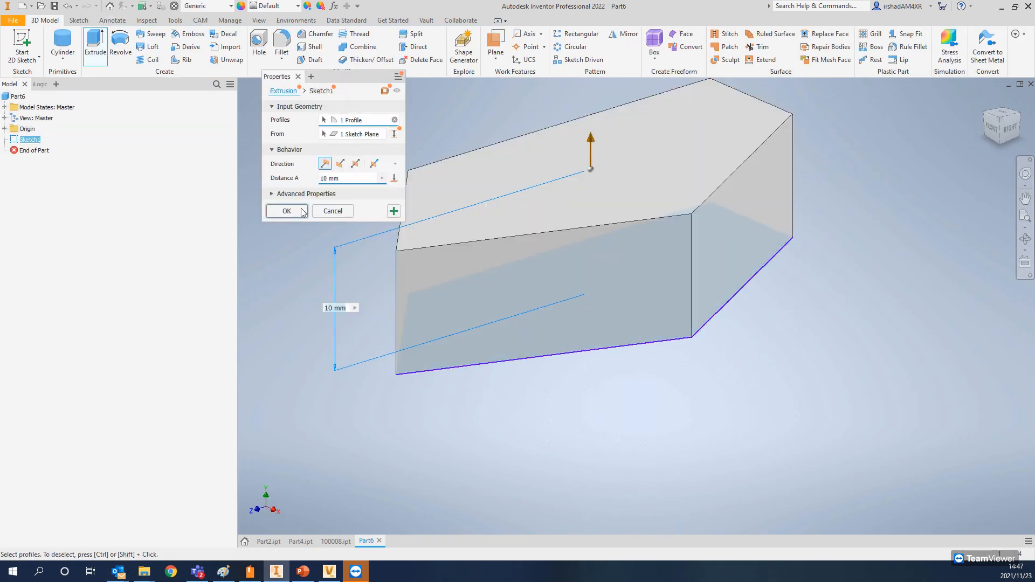
click(280, 210)
middle_drag(572, 304, 557, 309)
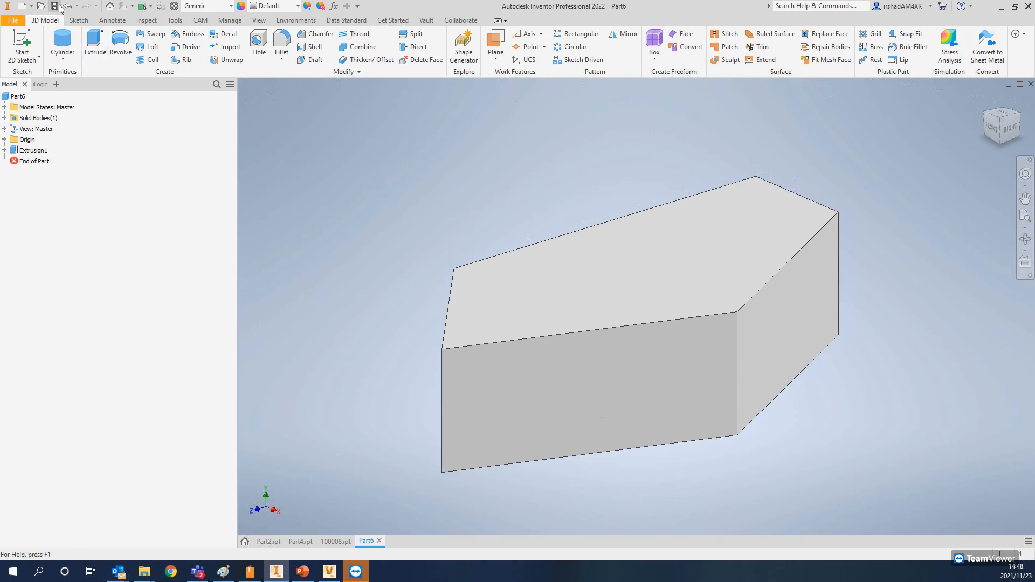
Step: Start checking Part6 in to Vault and agree to save it, bringing up the new file form
click(427, 20)
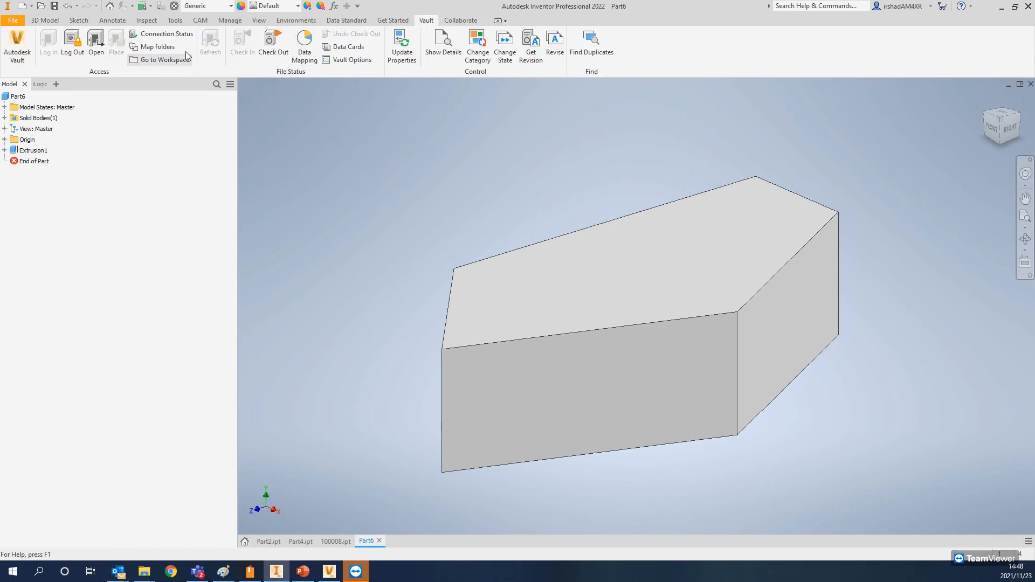
click(242, 42)
click(494, 152)
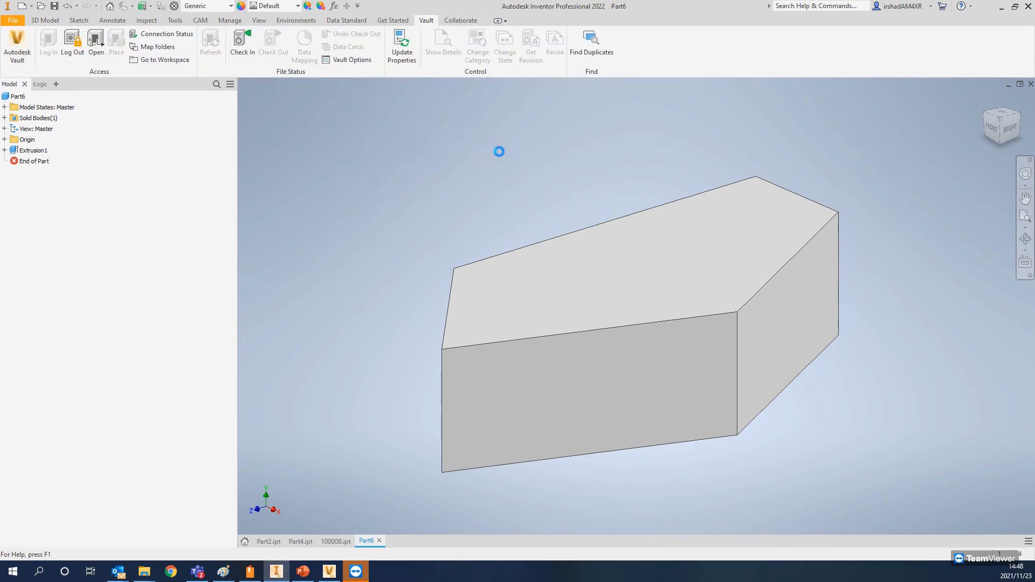
drag(1034, 75, 308, 67)
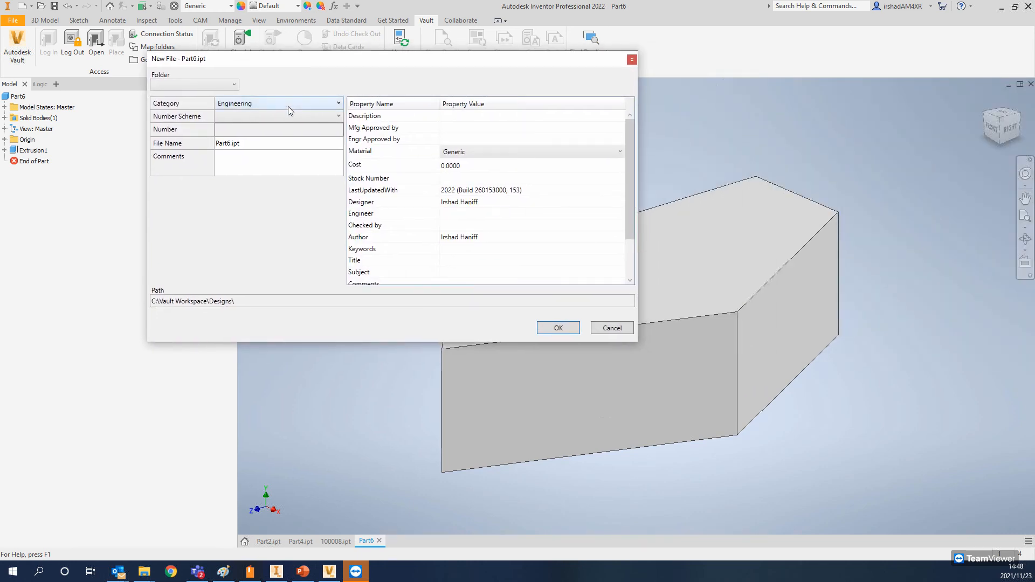
Step: Look through the numbering schemes of the new file and set its category to Base
click(288, 106)
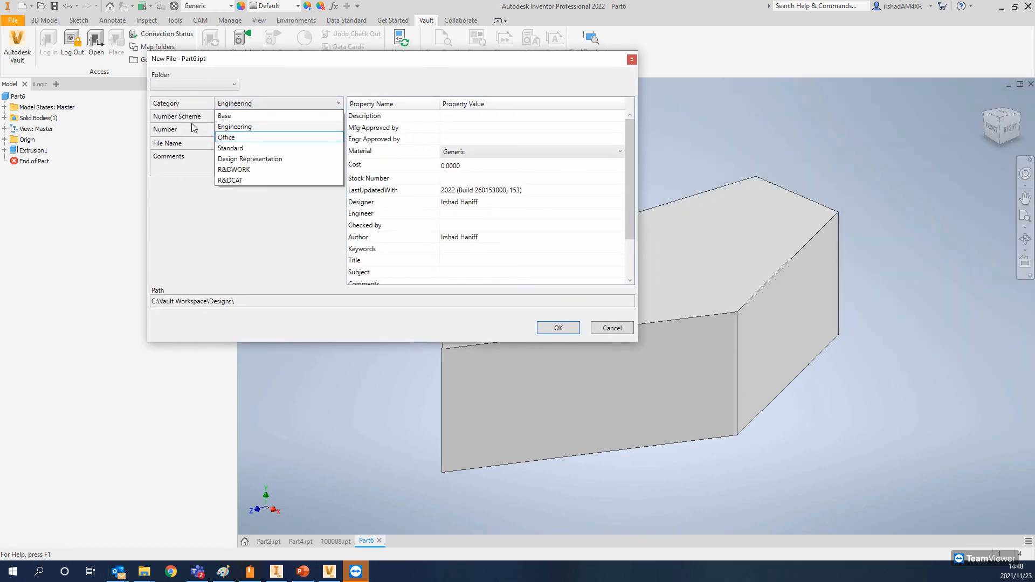
click(201, 85)
click(202, 85)
click(241, 114)
click(242, 114)
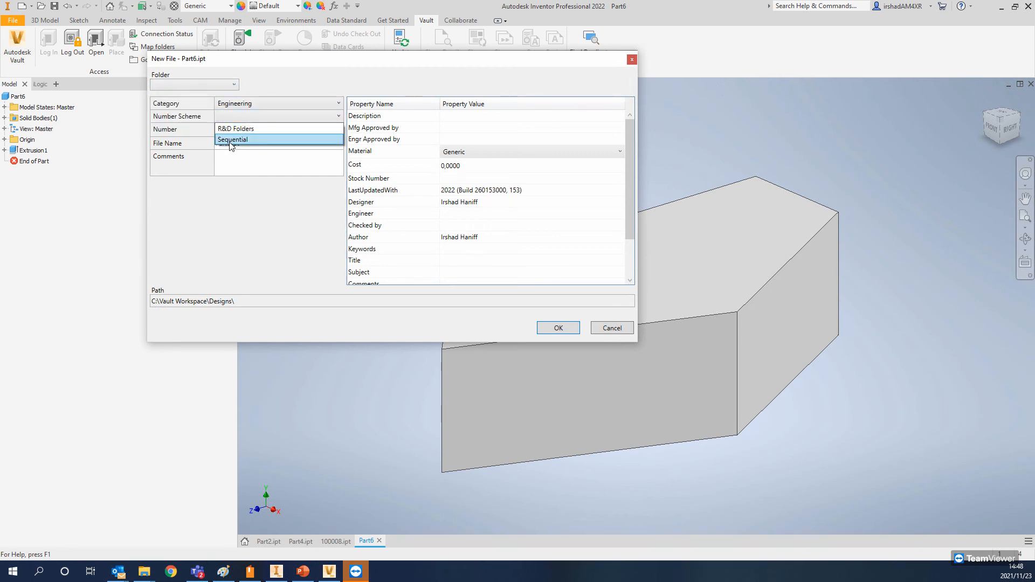
click(235, 104)
click(235, 104)
click(237, 113)
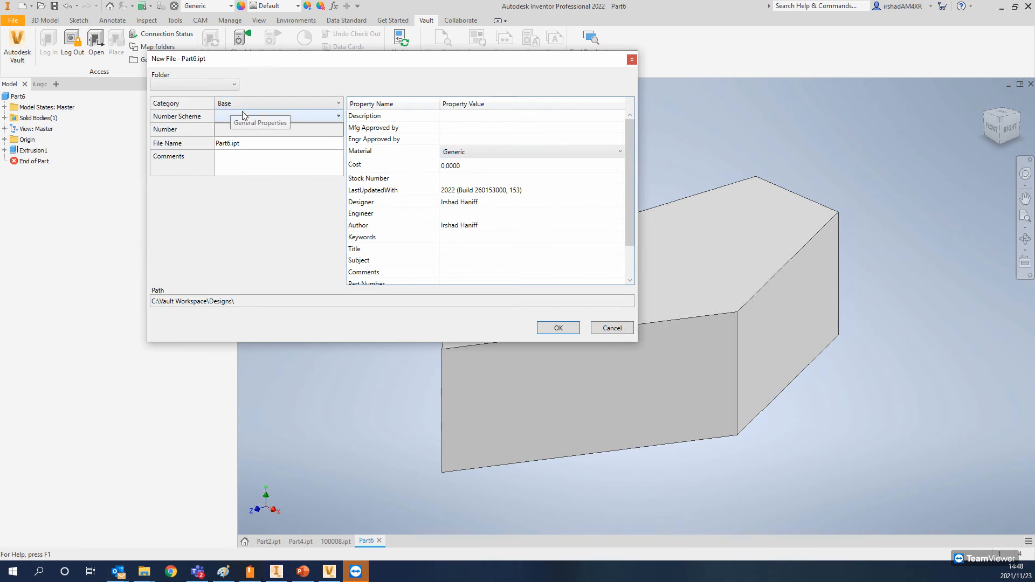
Step: Assign the file to the Research and Development folder with "." as subfolder, and choose the Sequential numbering scheme
click(207, 86)
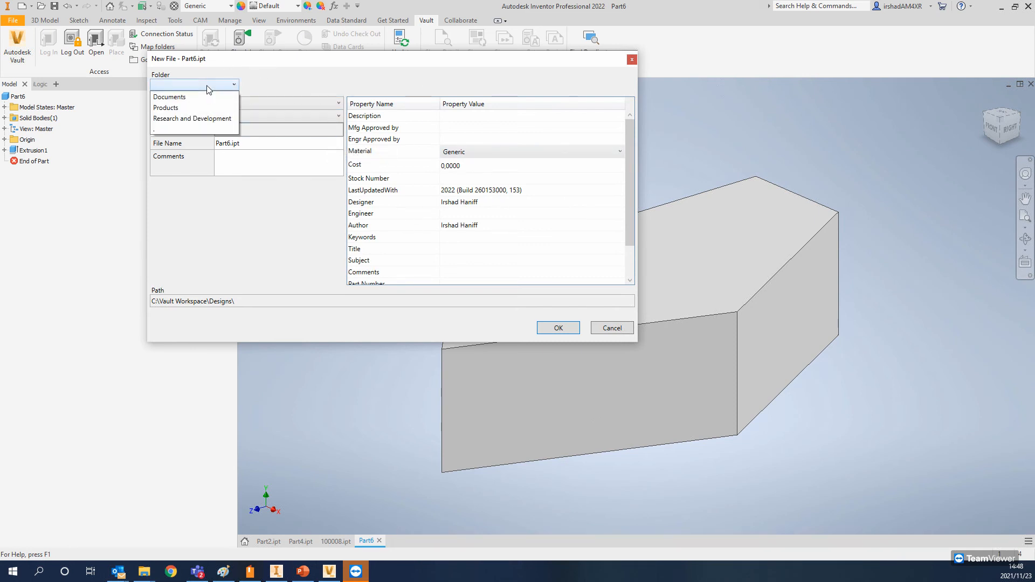
click(192, 120)
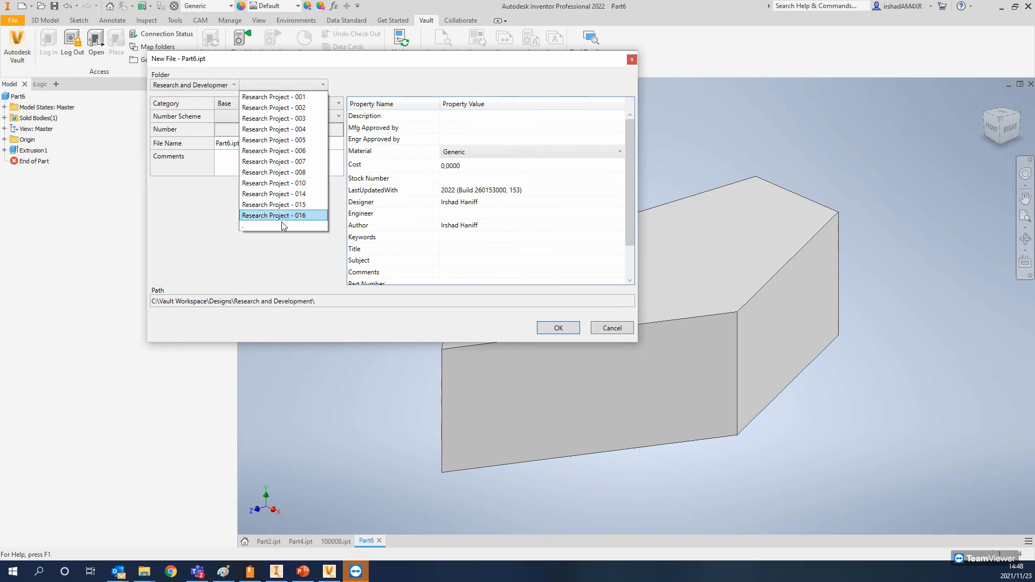
click(270, 228)
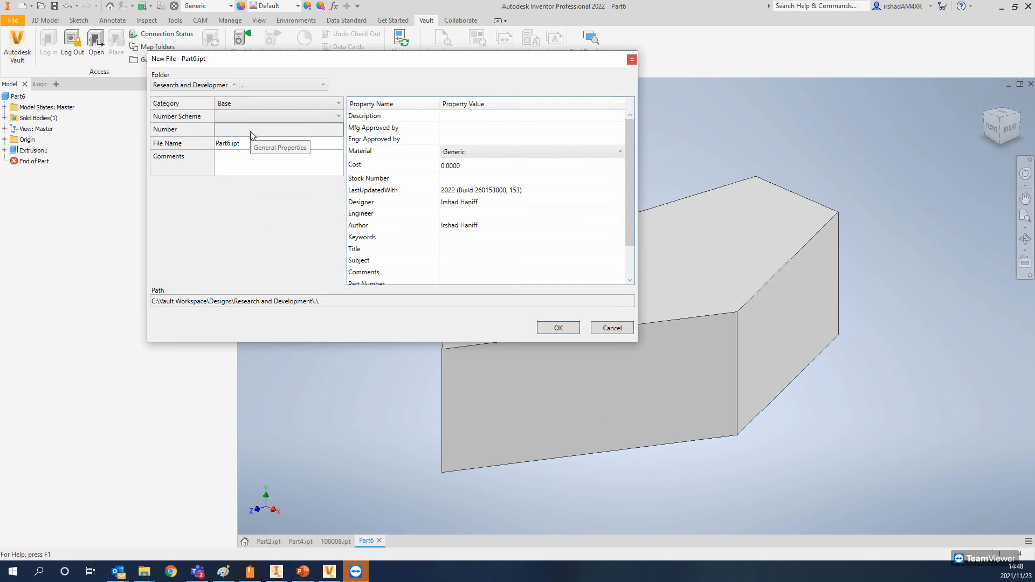
click(304, 117)
click(238, 140)
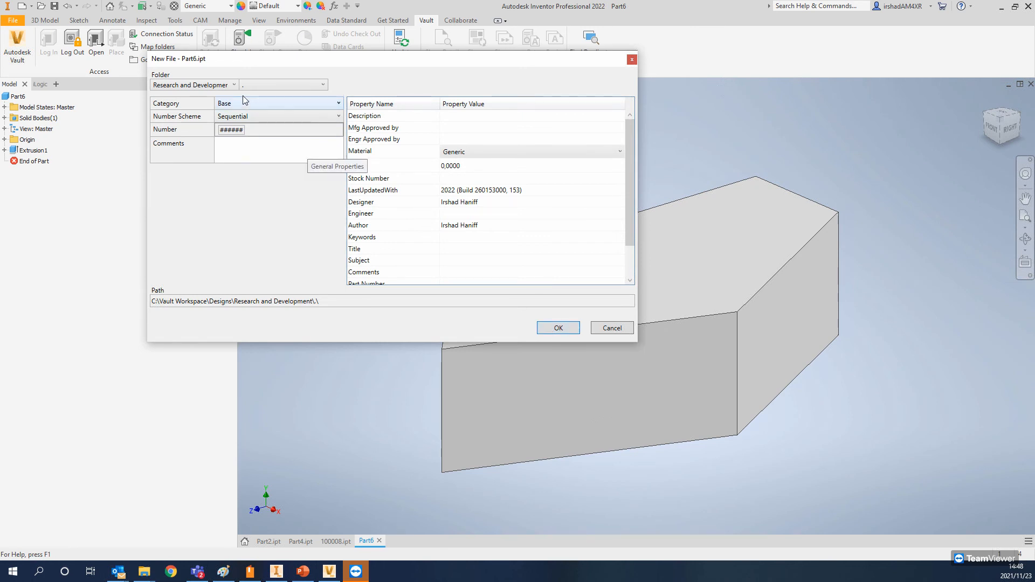
Step: Save the part under its generated number and check it in to Vault without a comment
click(549, 325)
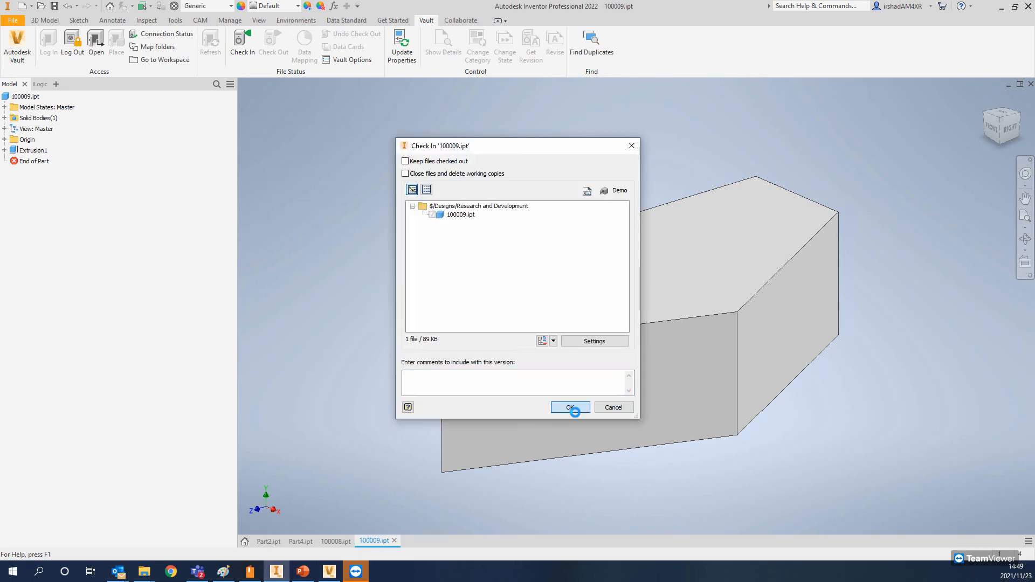
click(569, 407)
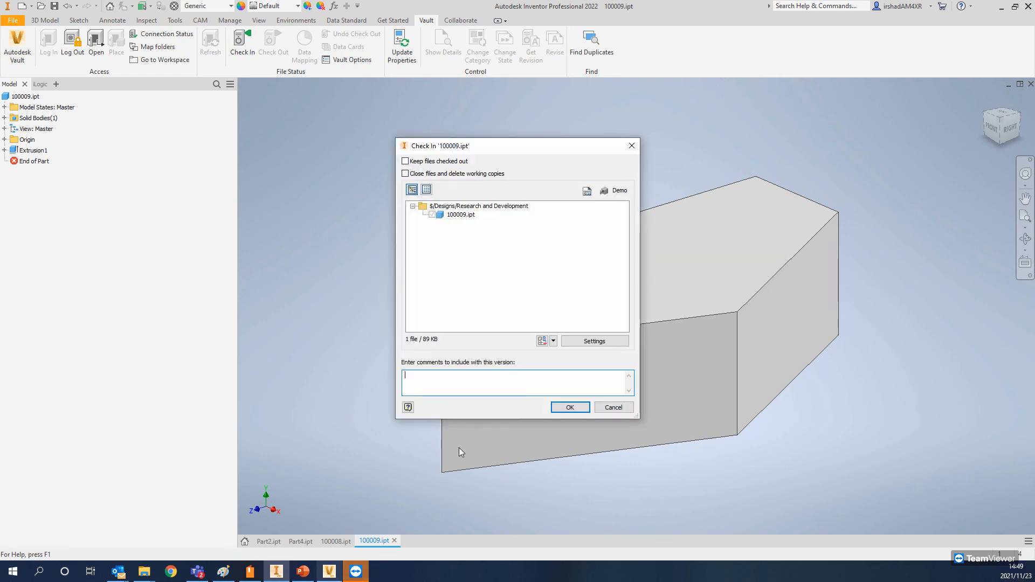
click(558, 409)
Step: Switch to Vault and view the checked-in part 100009.ipt in the Research and Development folder
click(330, 571)
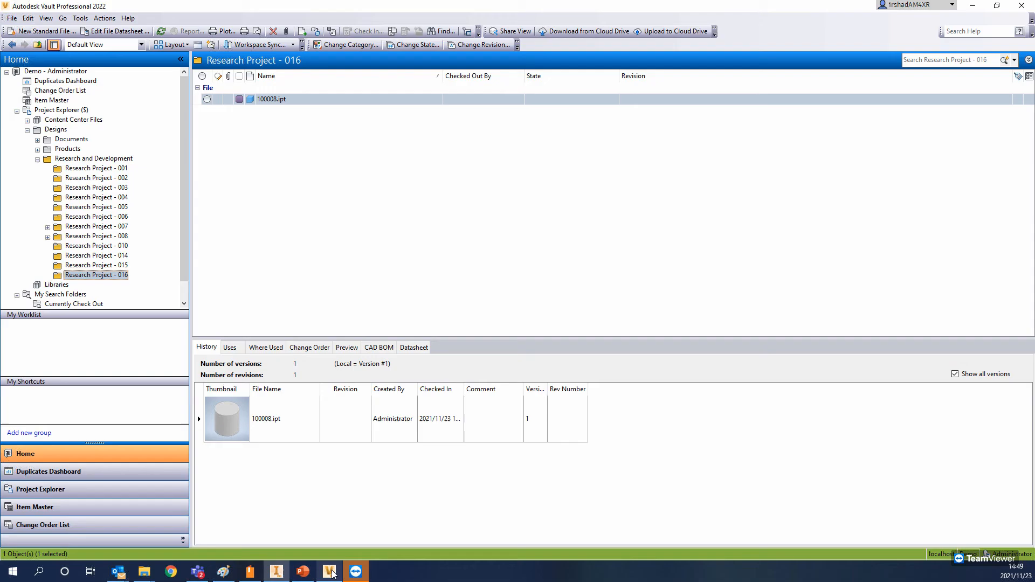
click(57, 159)
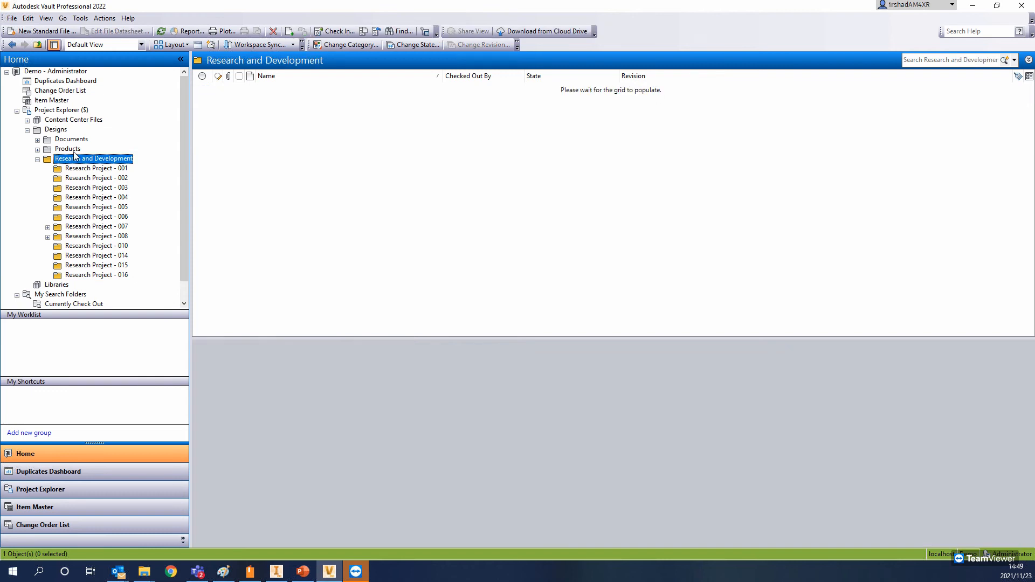
click(265, 247)
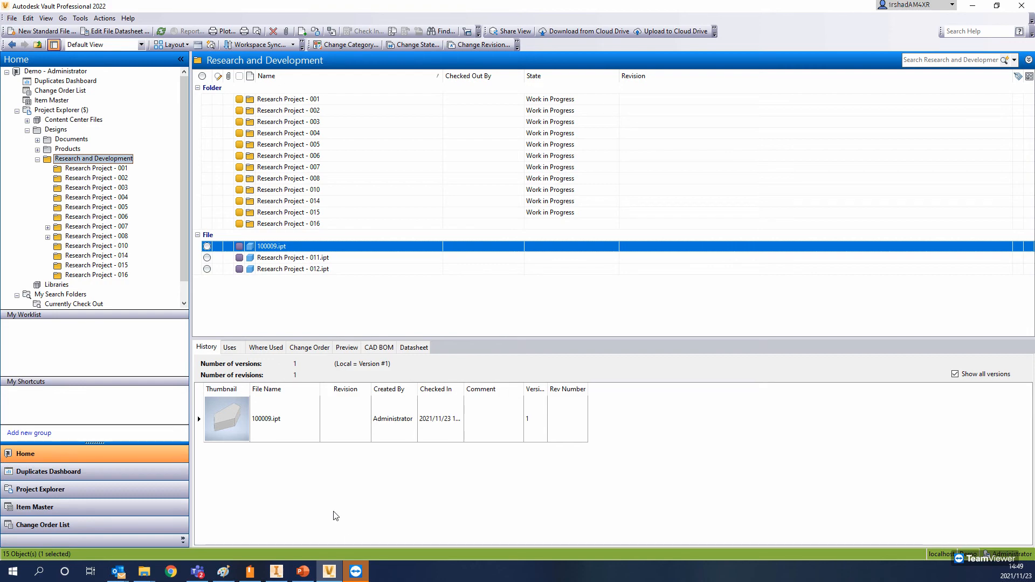
Step: Switch to Inventor and sketch two circles side by side on the horizontal origin plane of the empty part
click(279, 577)
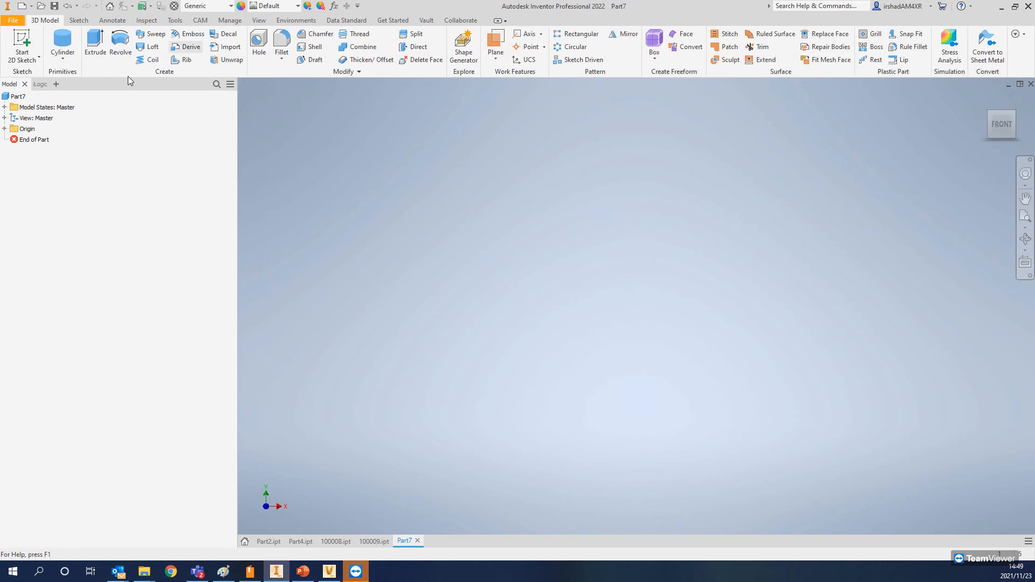
click(33, 46)
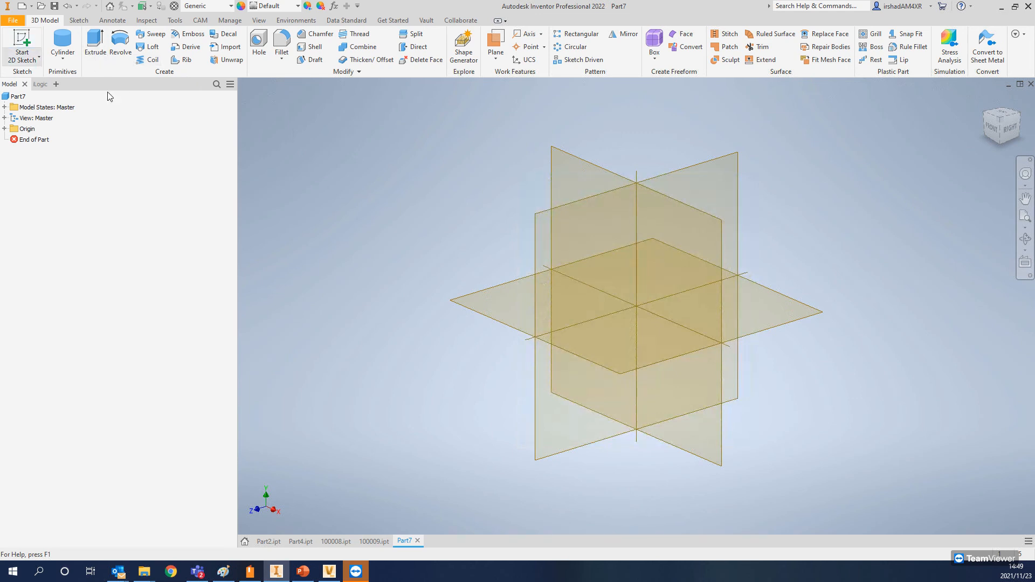
click(493, 315)
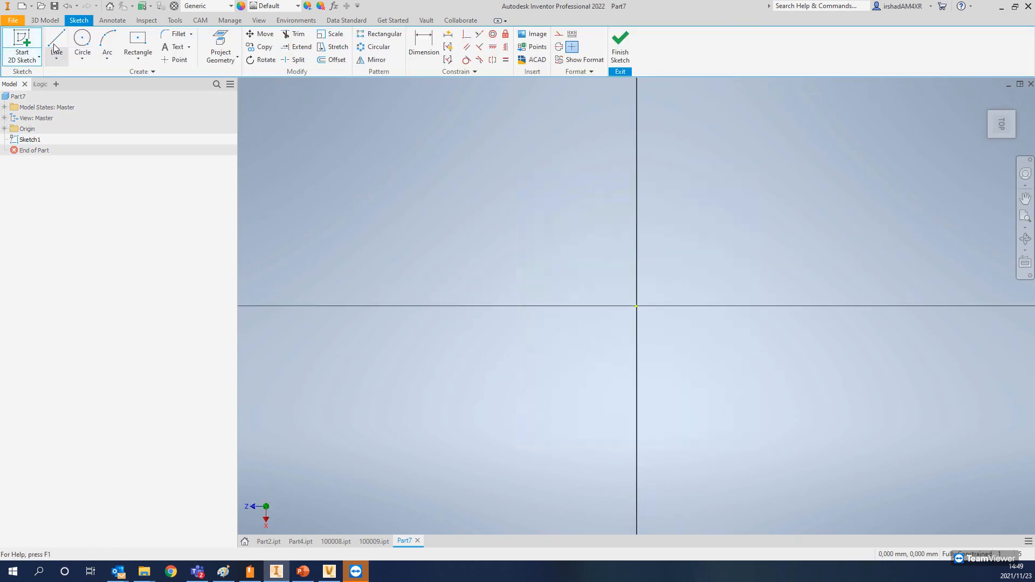
click(92, 49)
click(400, 162)
click(562, 208)
click(738, 259)
click(878, 291)
click(620, 42)
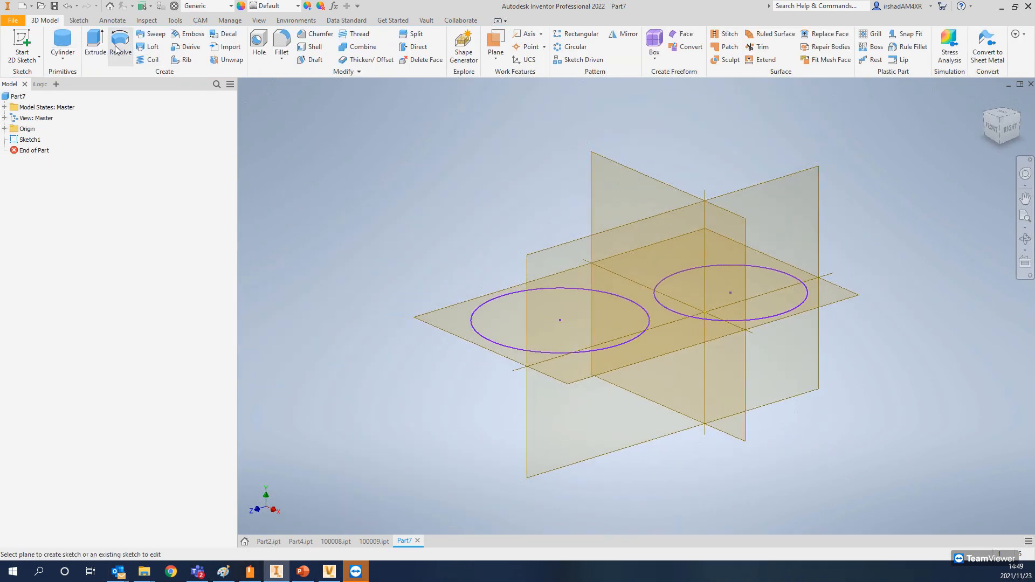
Step: Extrude both circle profiles 10 mm
click(96, 39)
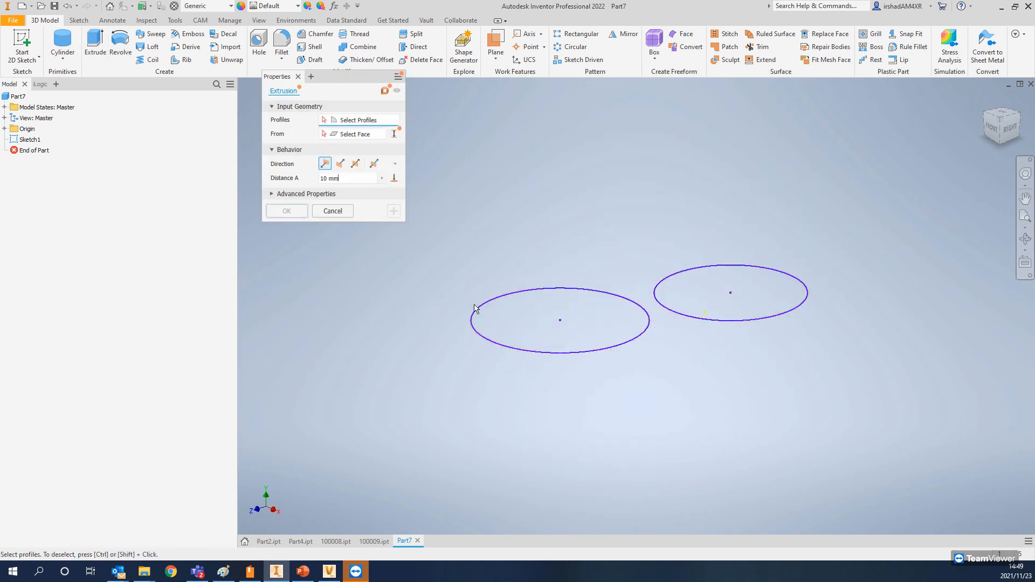
click(529, 328)
click(709, 297)
click(287, 210)
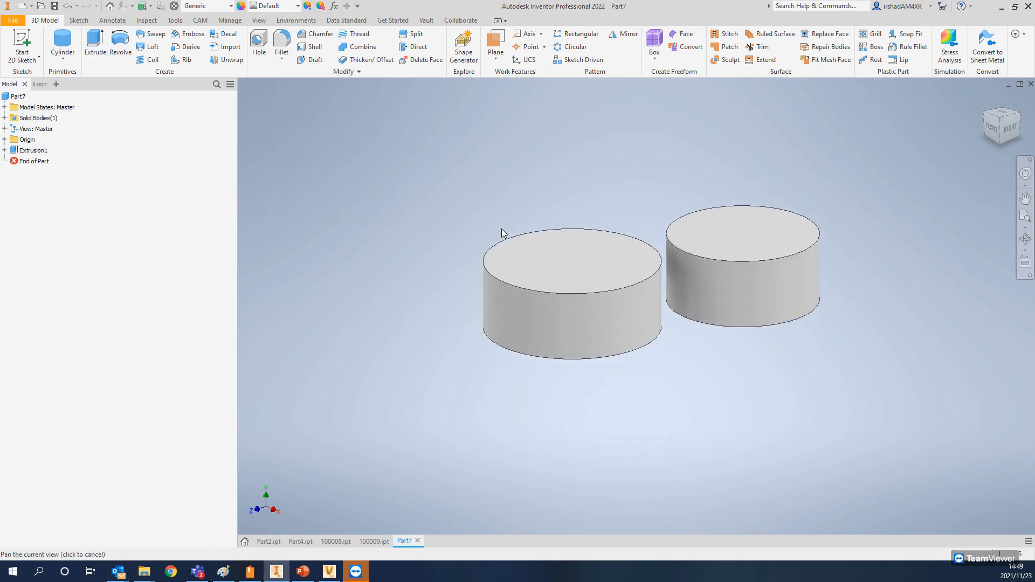
Step: Start checking in the new part to Vault and assign it to the Products folder with "." as subfolder
click(425, 20)
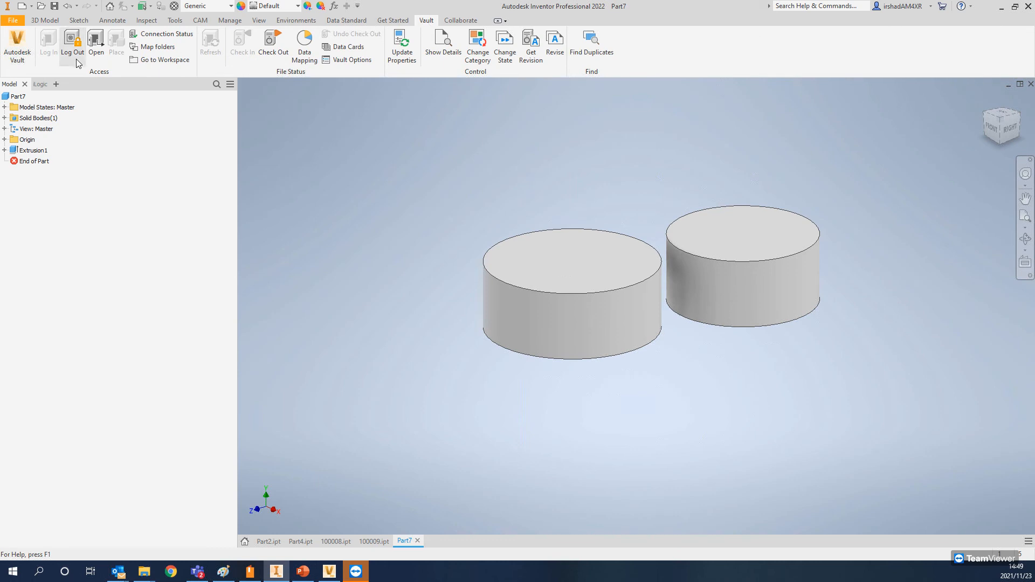
click(230, 42)
click(504, 149)
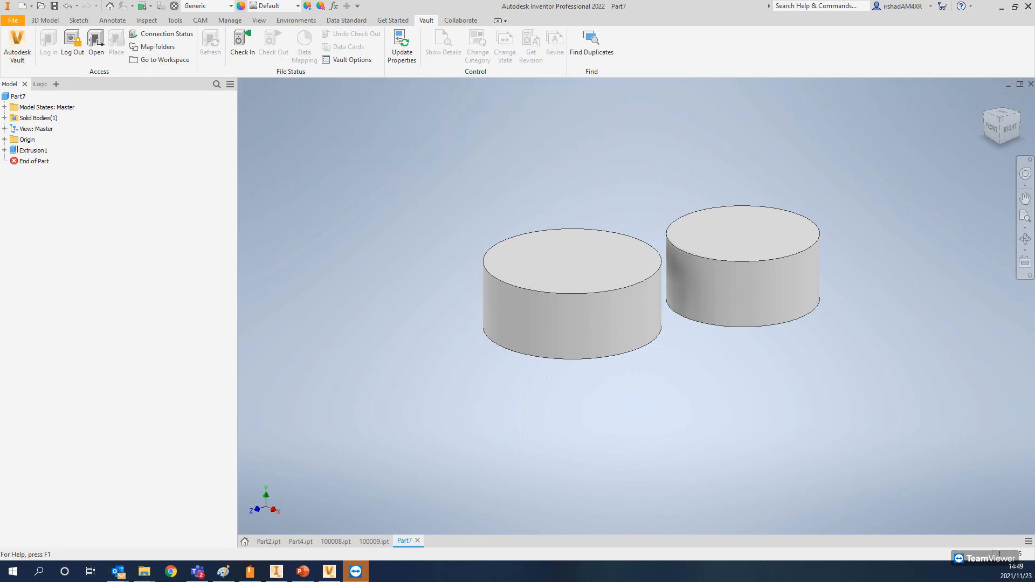
drag(504, 46, 311, 48)
click(176, 69)
click(144, 88)
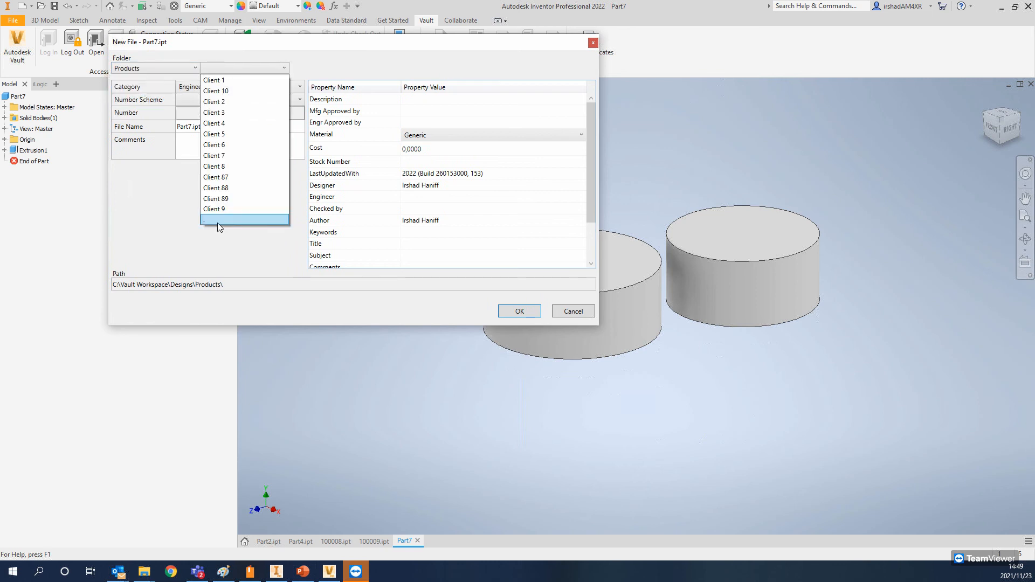
click(219, 220)
Step: Set the new file's category to Base and choose the Sequential numbering scheme
click(193, 88)
click(193, 165)
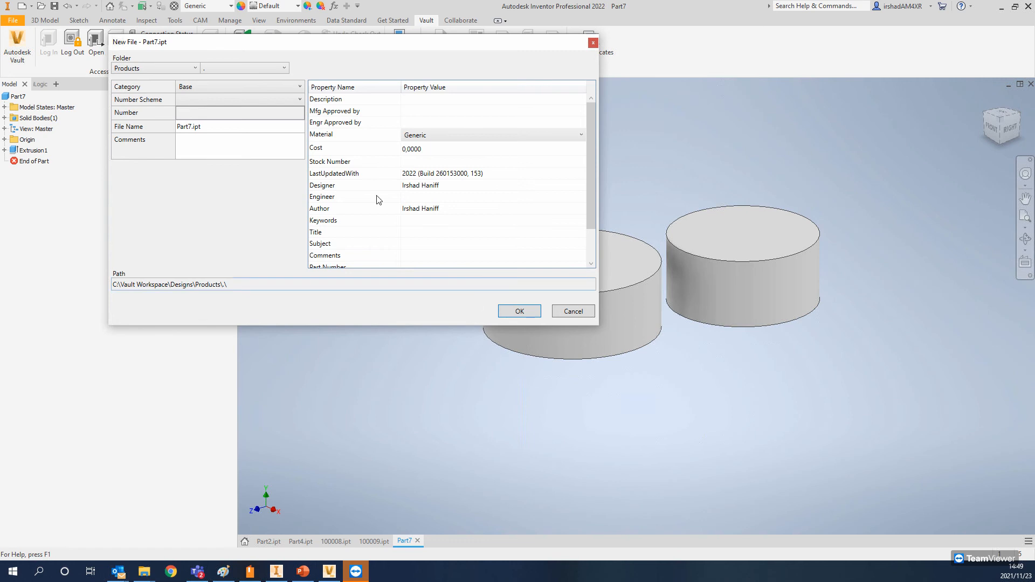
click(284, 101)
click(224, 123)
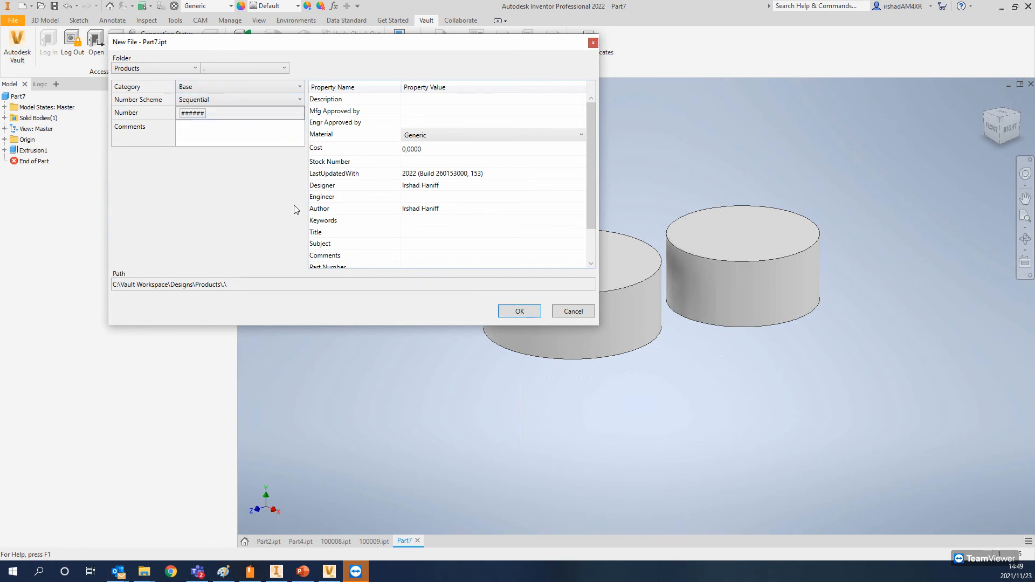
Step: Save the part under its generated number and check it in to Vault
click(519, 311)
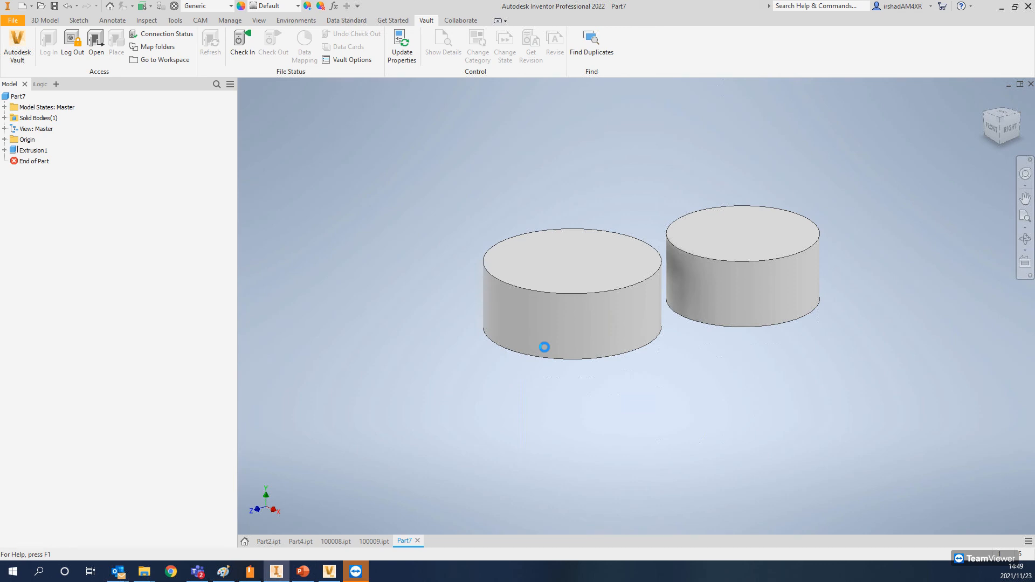
click(558, 412)
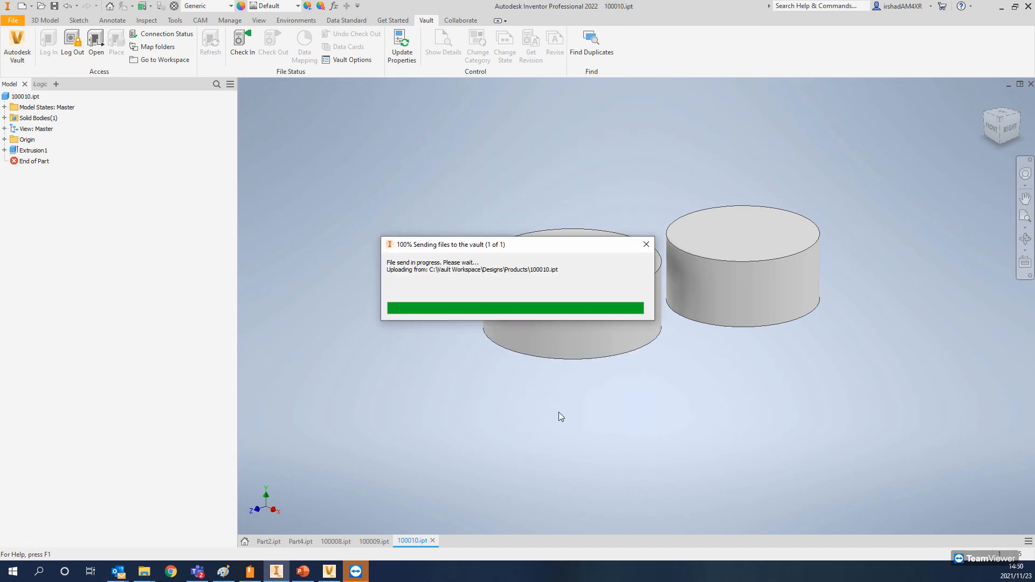
click(561, 411)
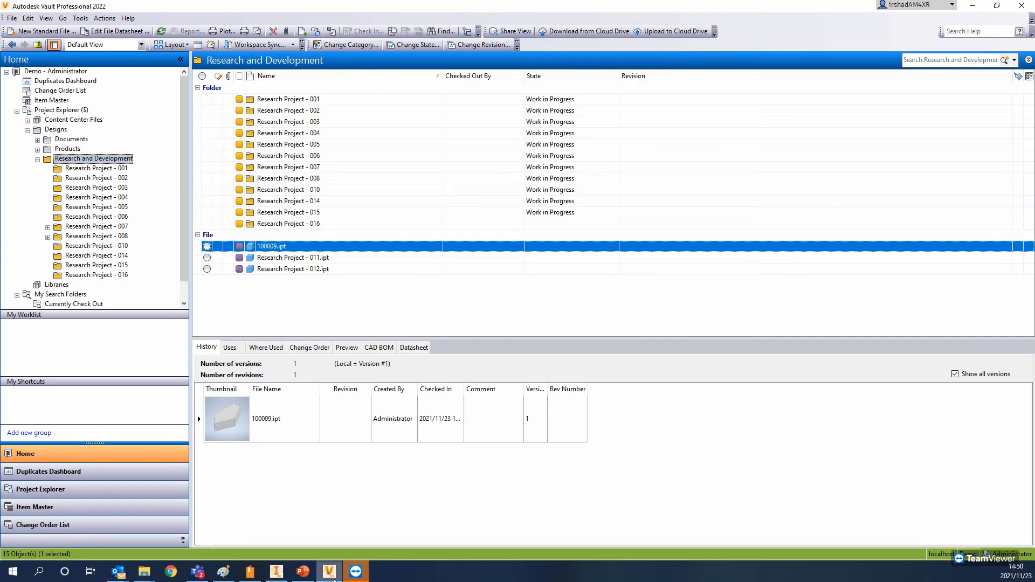
Step: Switch to Vault and compare the category of 100010.ipt in the Products folder with the files in Research and Development
click(329, 570)
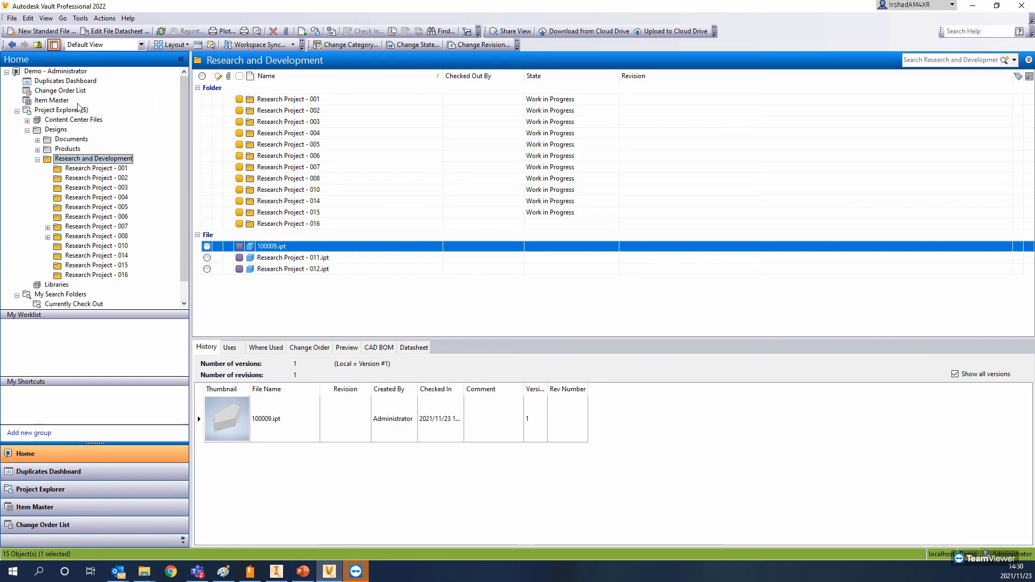
click(67, 148)
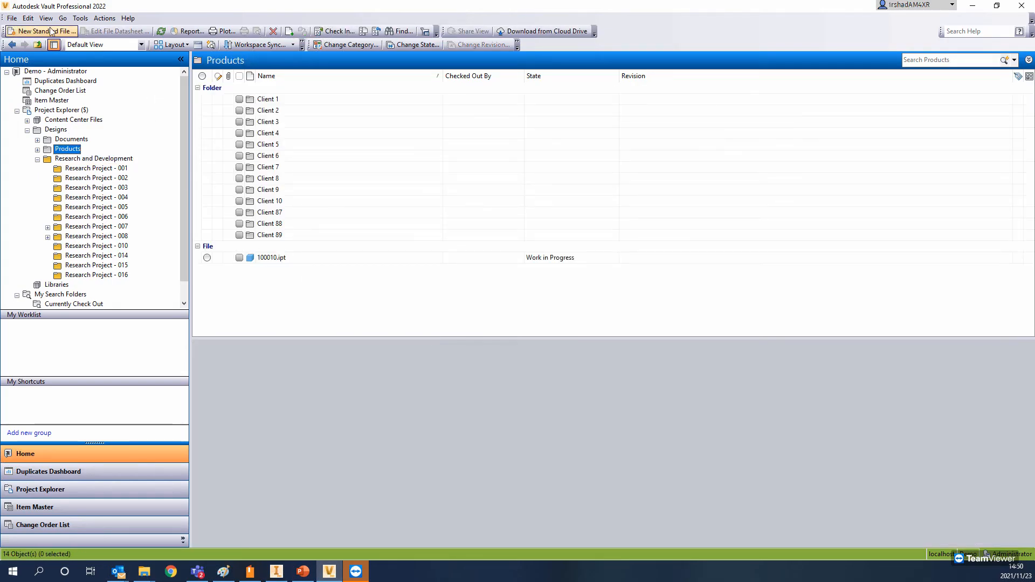
click(243, 260)
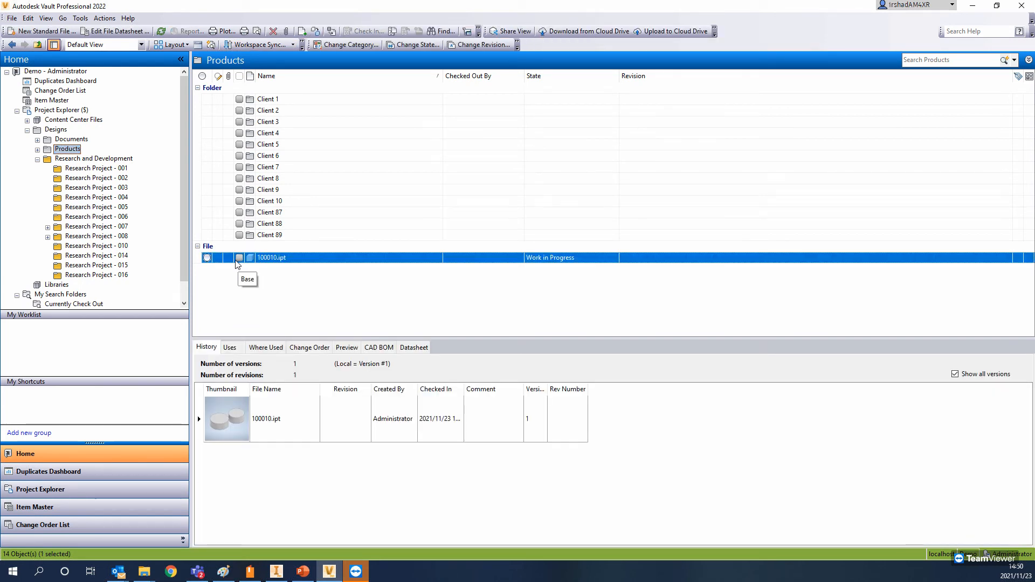
click(99, 161)
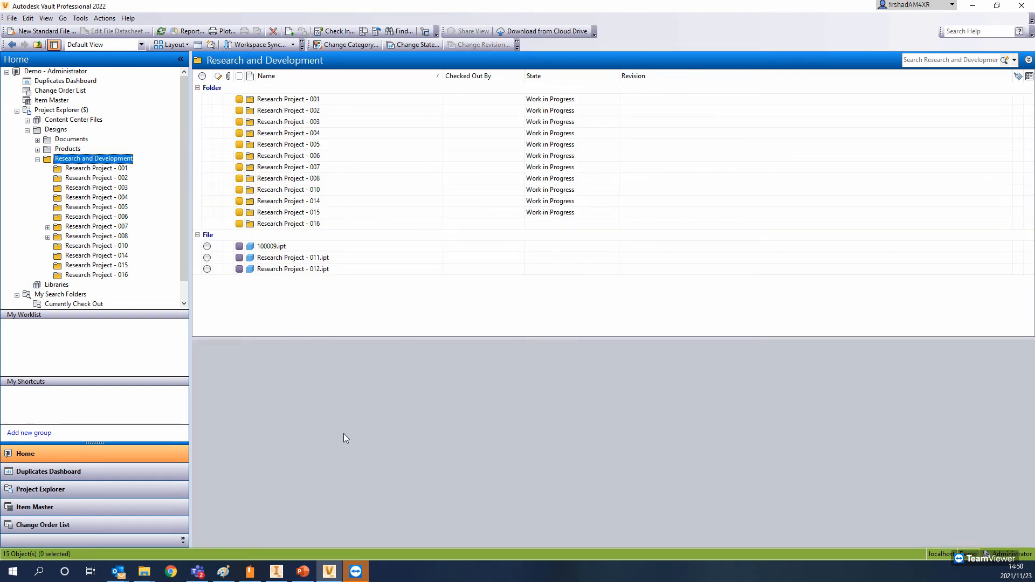
mouse_move(327, 568)
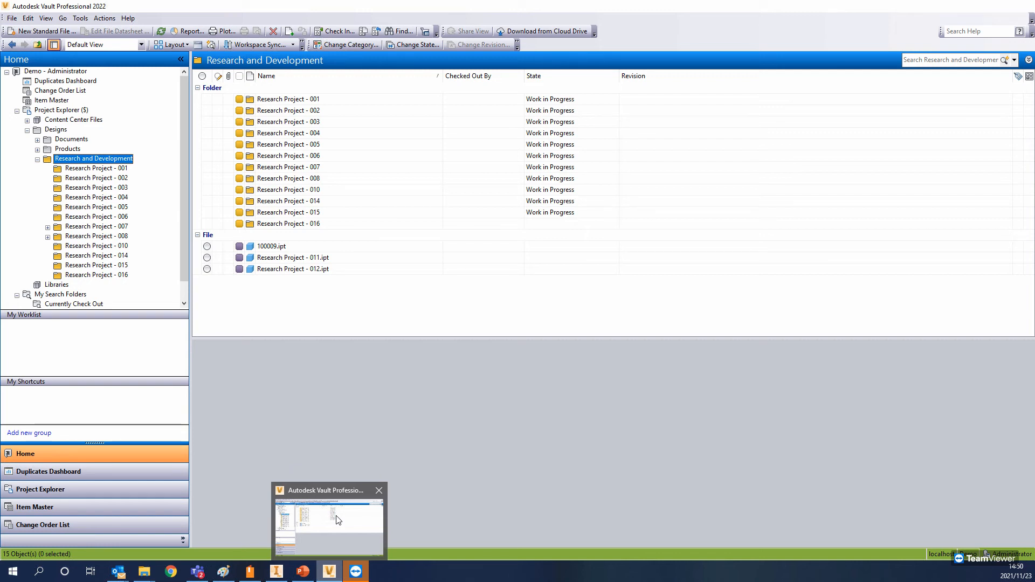
click(303, 572)
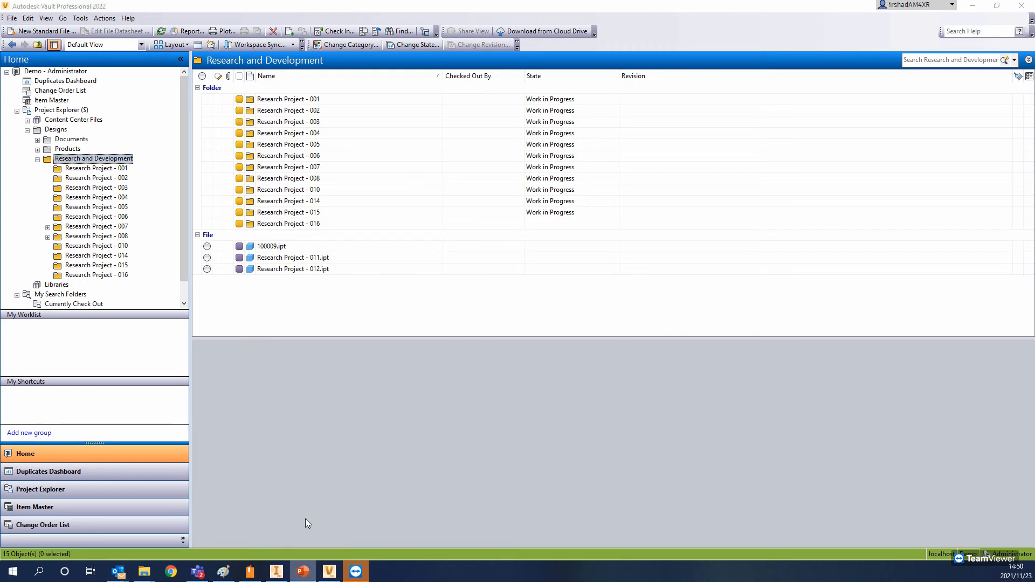
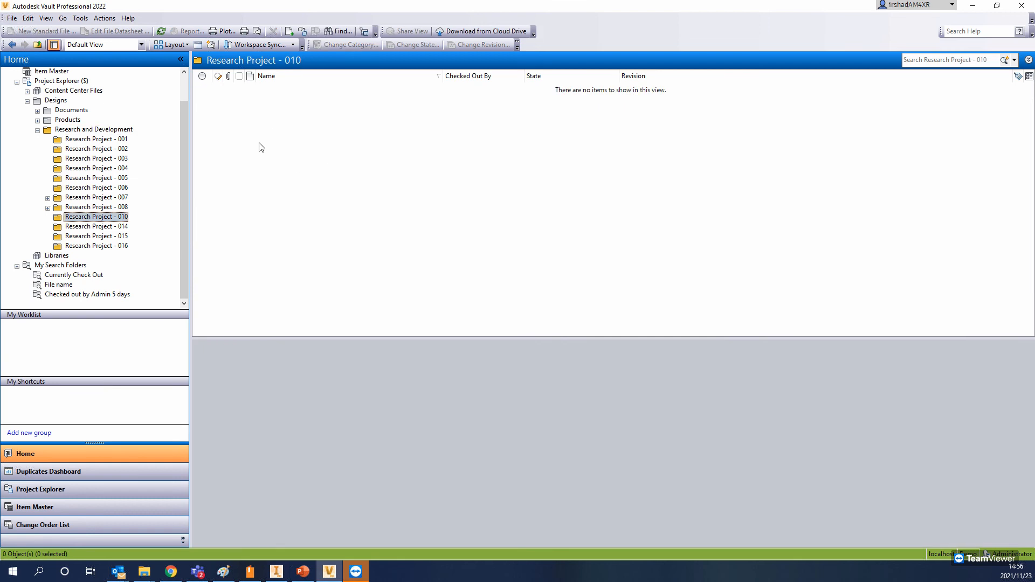
Step: Look through the Research Project - 003, 001 and 016 folders and the parent Research and Development folder
click(114, 159)
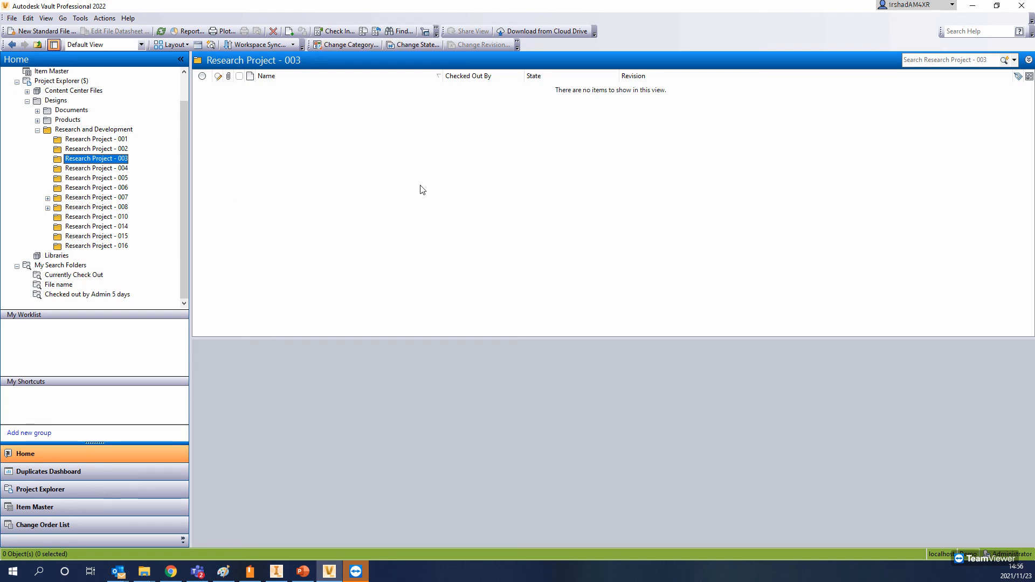
click(86, 141)
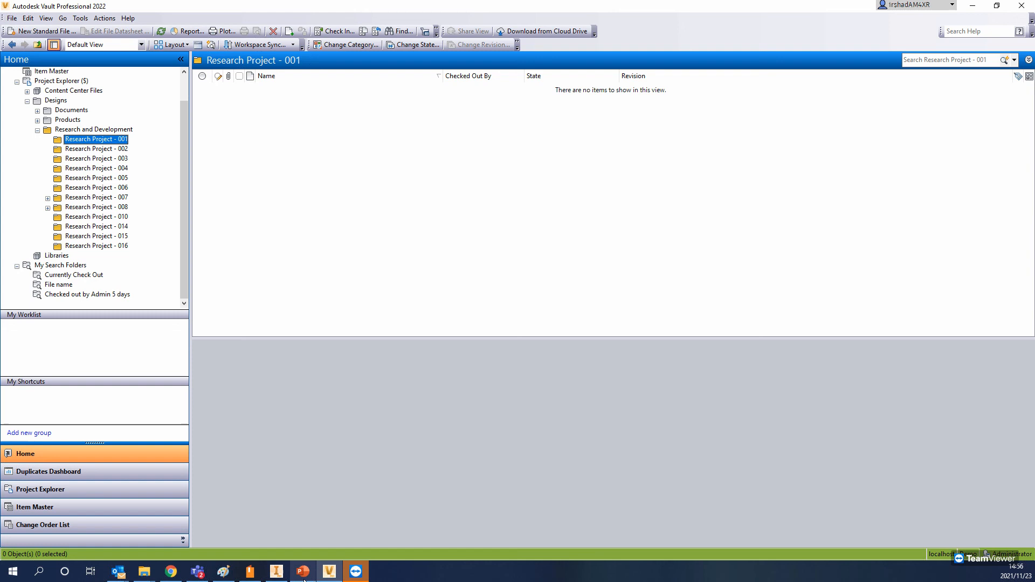
click(98, 246)
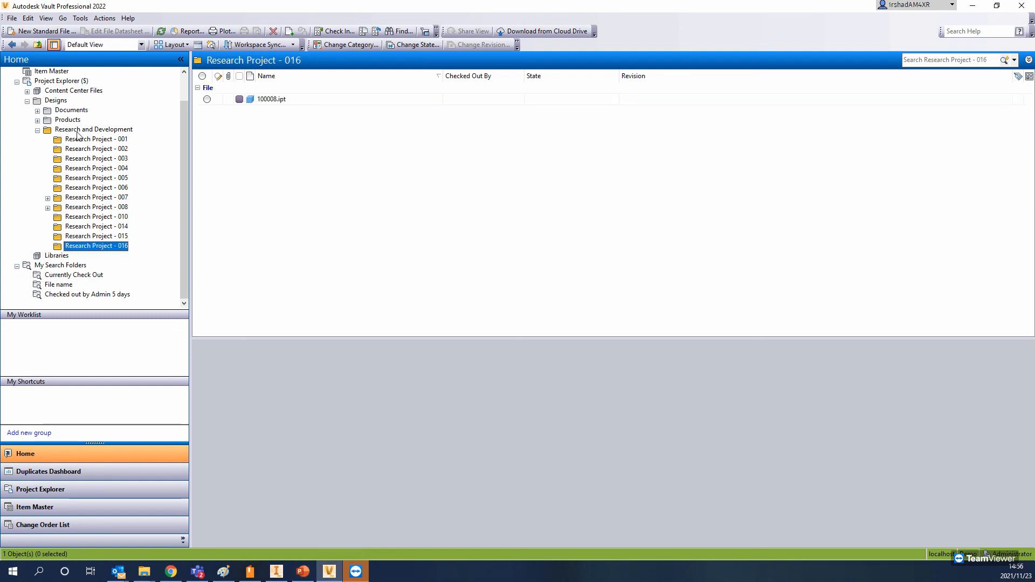
click(113, 130)
Step: Check which lifecycle definitions are available for Research Project - 012.ipt, leave its state as is, and inspect its category
click(240, 247)
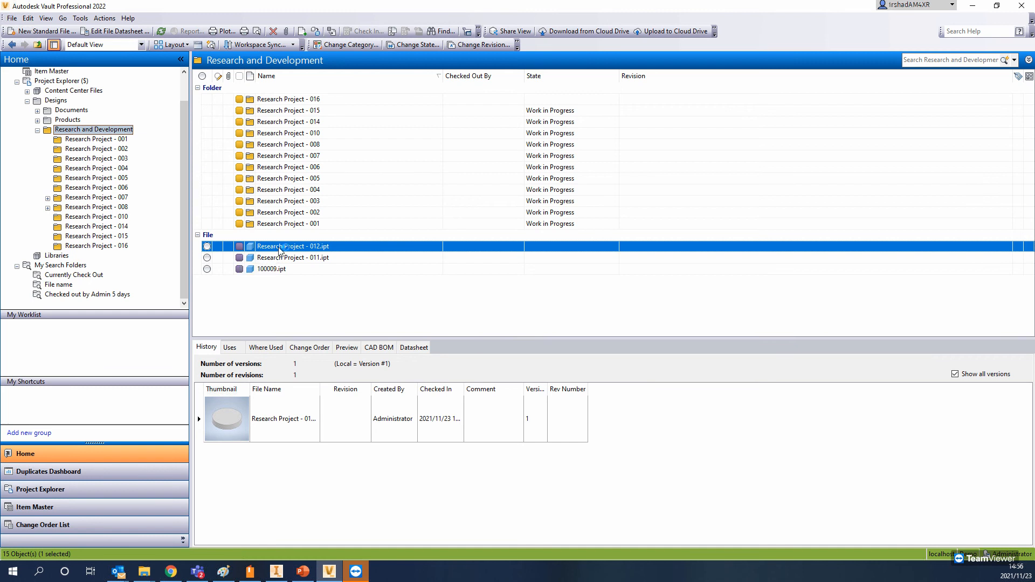
right_click(265, 247)
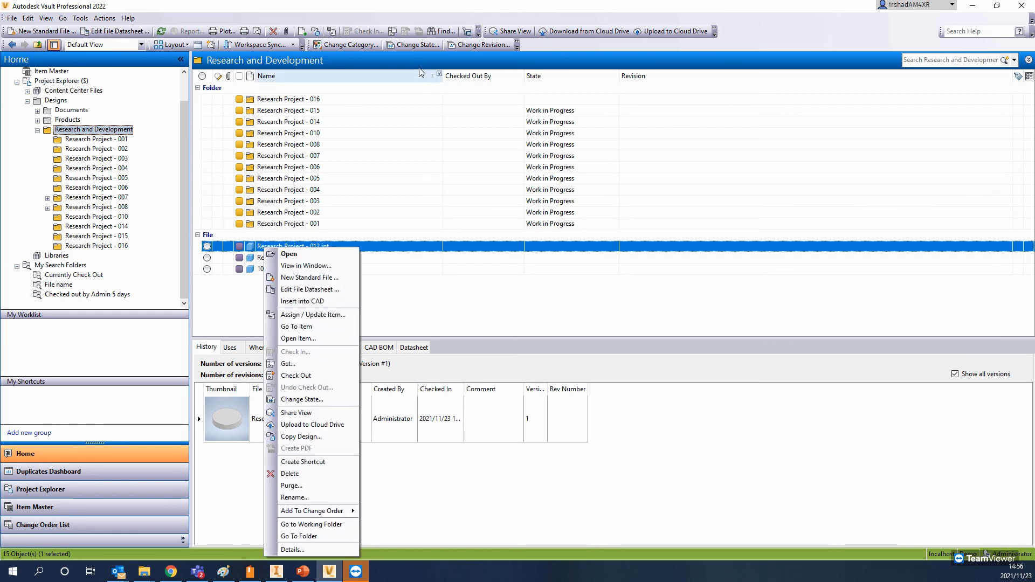
click(301, 400)
click(476, 100)
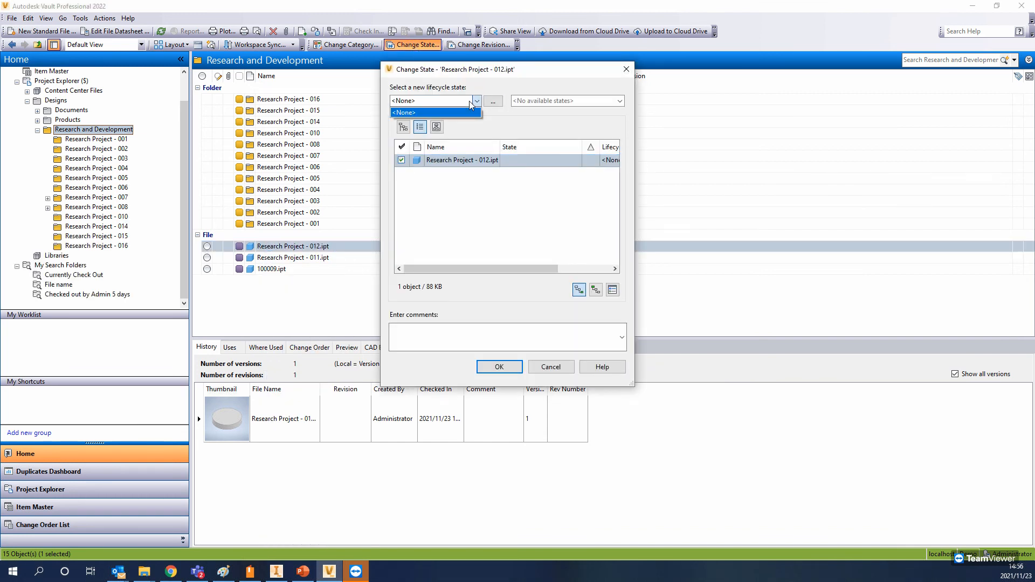
click(497, 178)
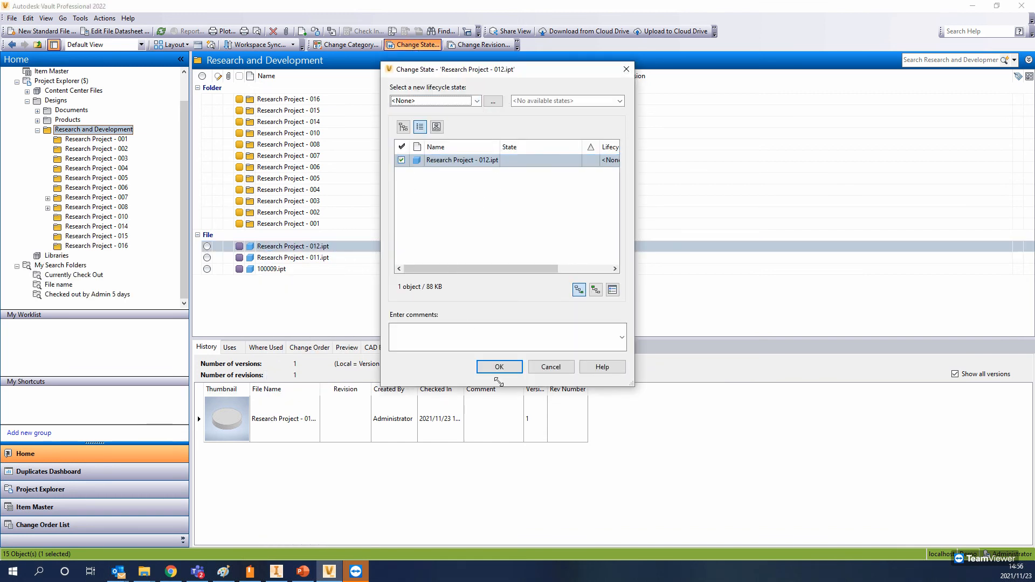
click(540, 370)
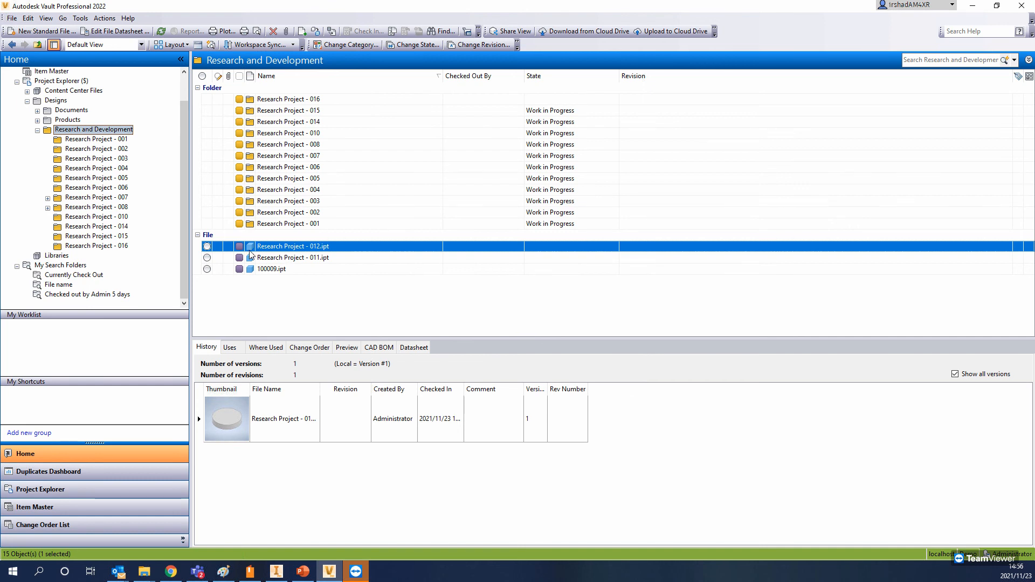
mouse_move(241, 250)
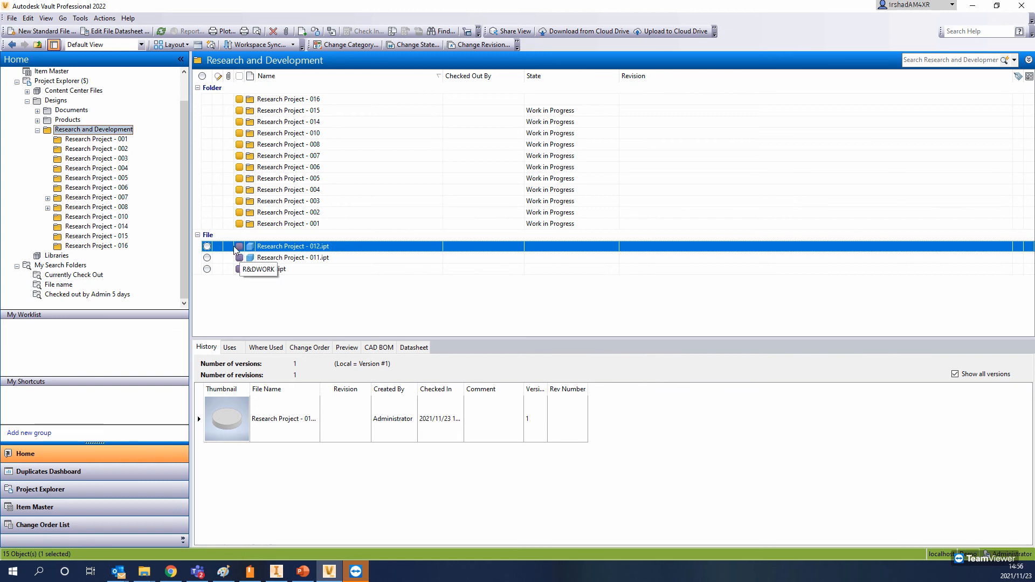
Step: Open the property definitions in the Vault settings and look through the existing properties
click(88, 19)
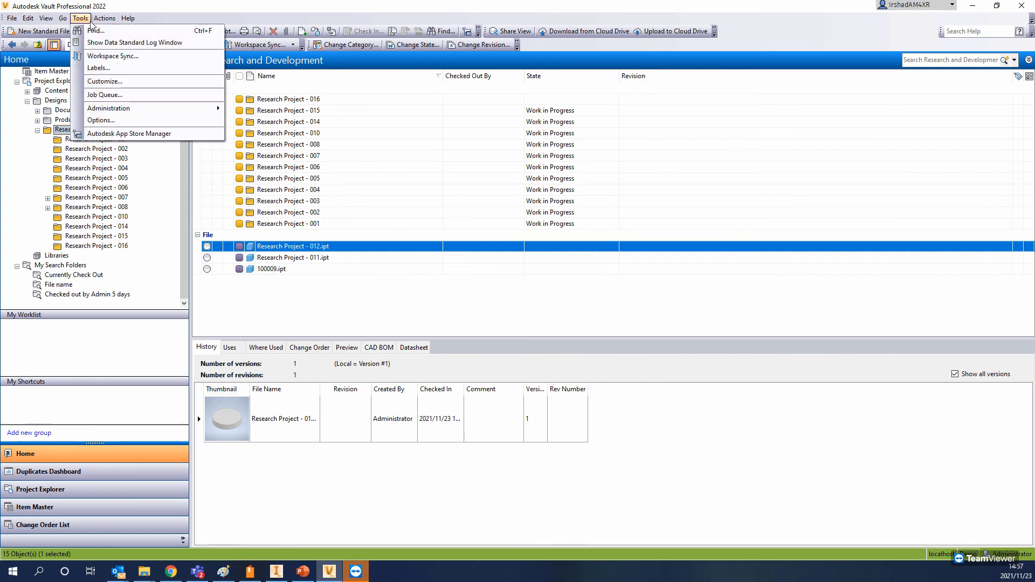
mouse_move(205, 108)
click(237, 106)
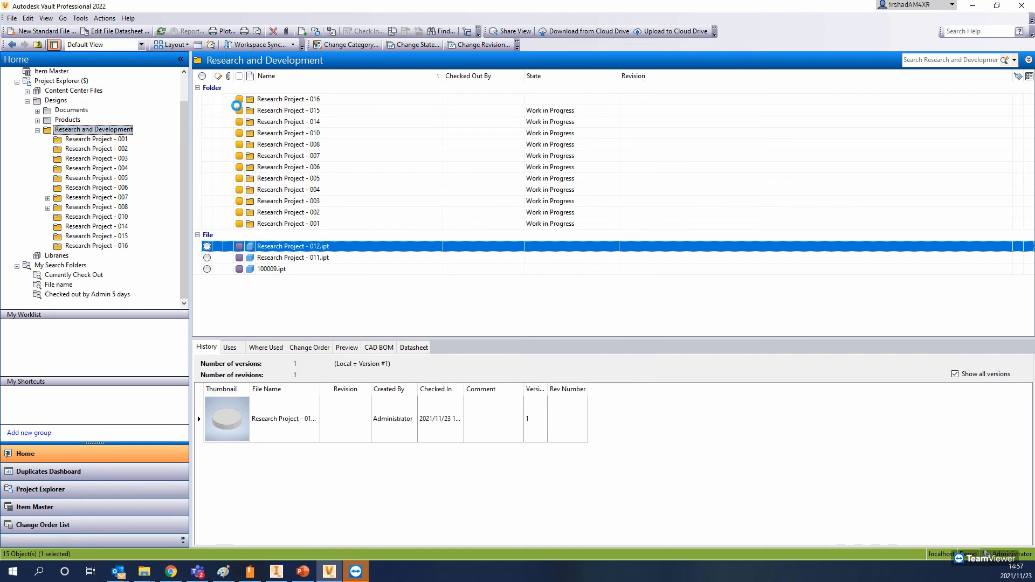
click(438, 78)
click(574, 223)
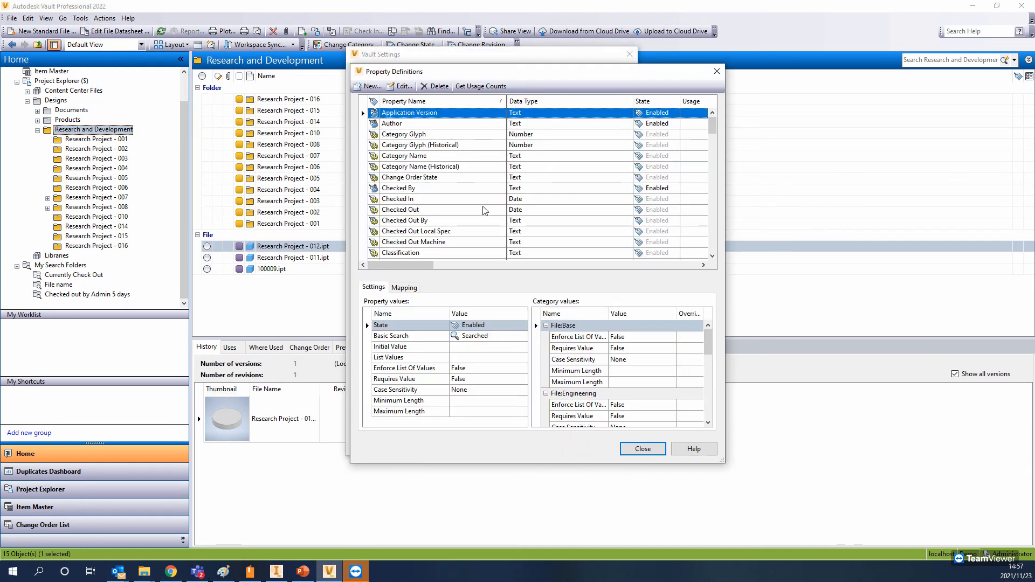
scroll(484, 210, down, 15)
scroll(459, 234, down, 20)
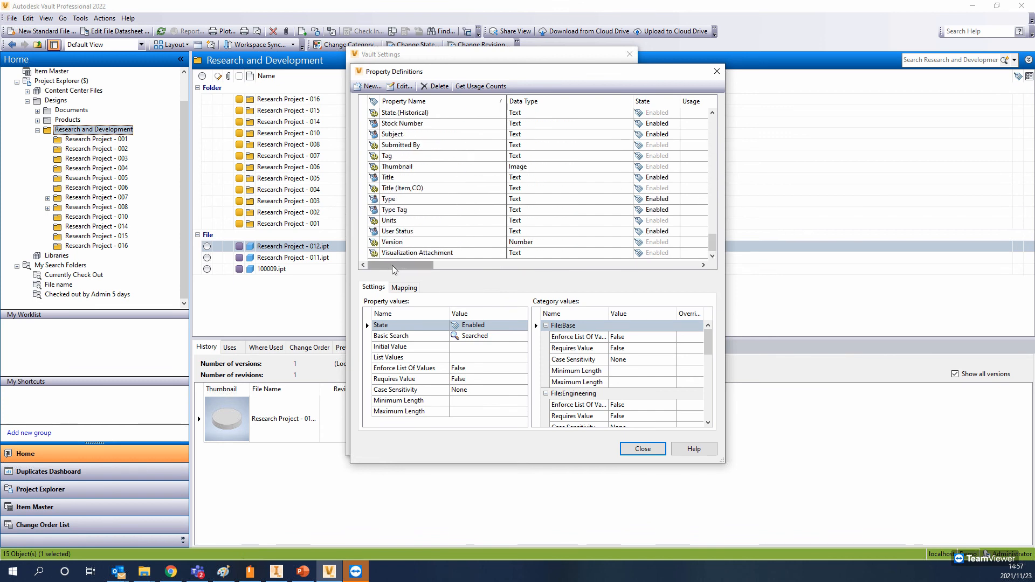
Step: Start a new property of type Boolean (True or False) and name it RNDDONE
click(369, 86)
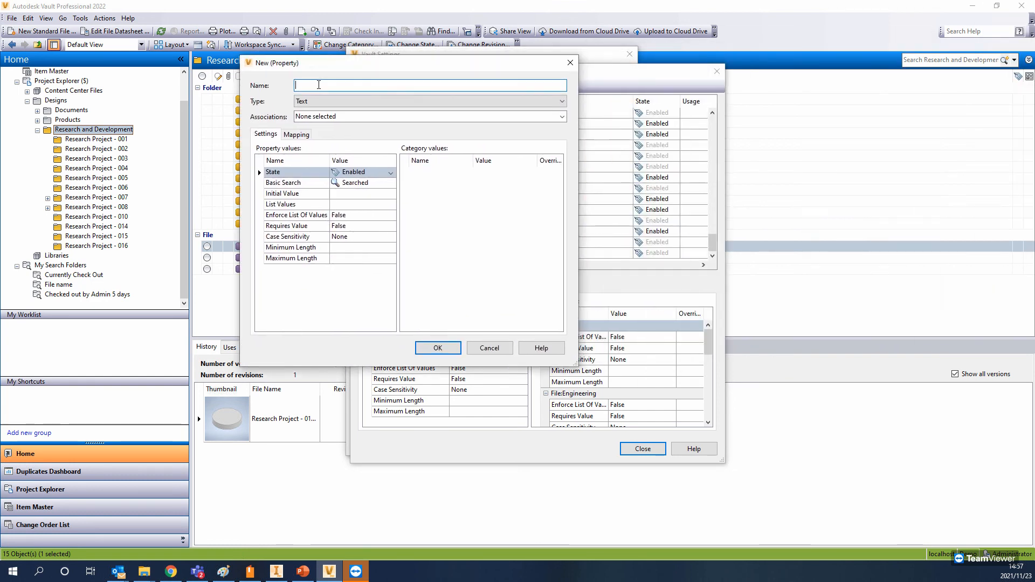
click(332, 102)
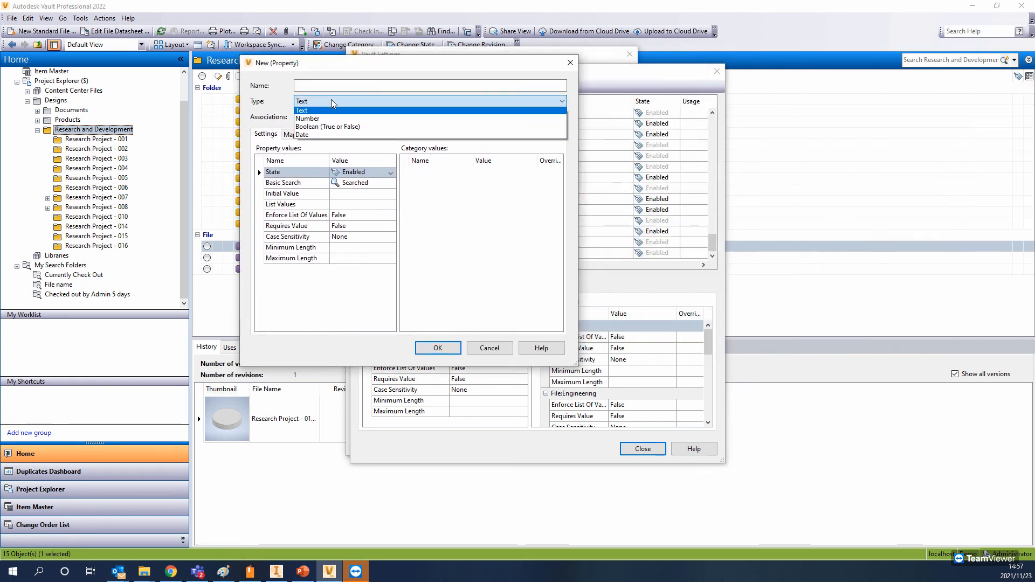
click(314, 130)
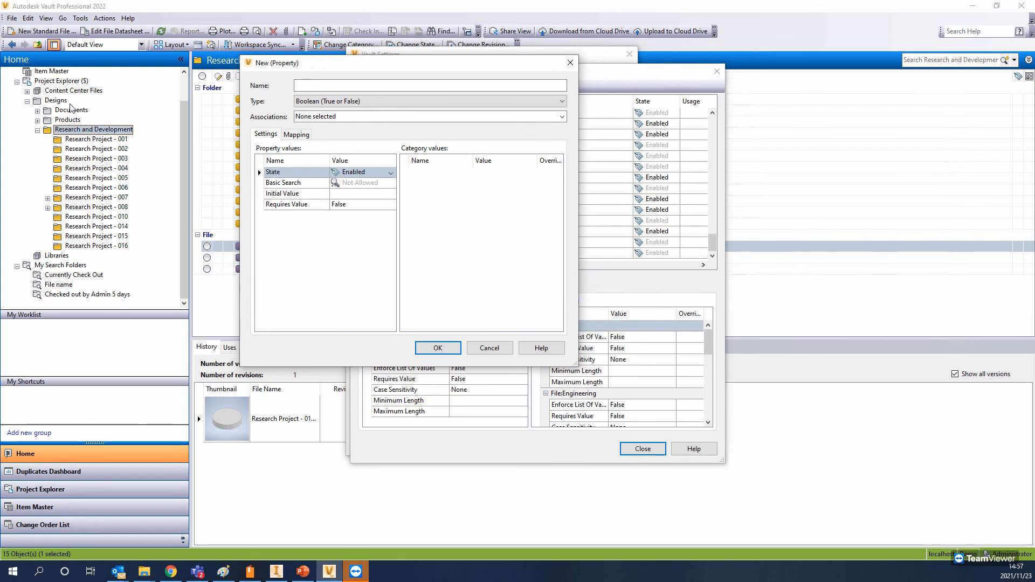
click(307, 86)
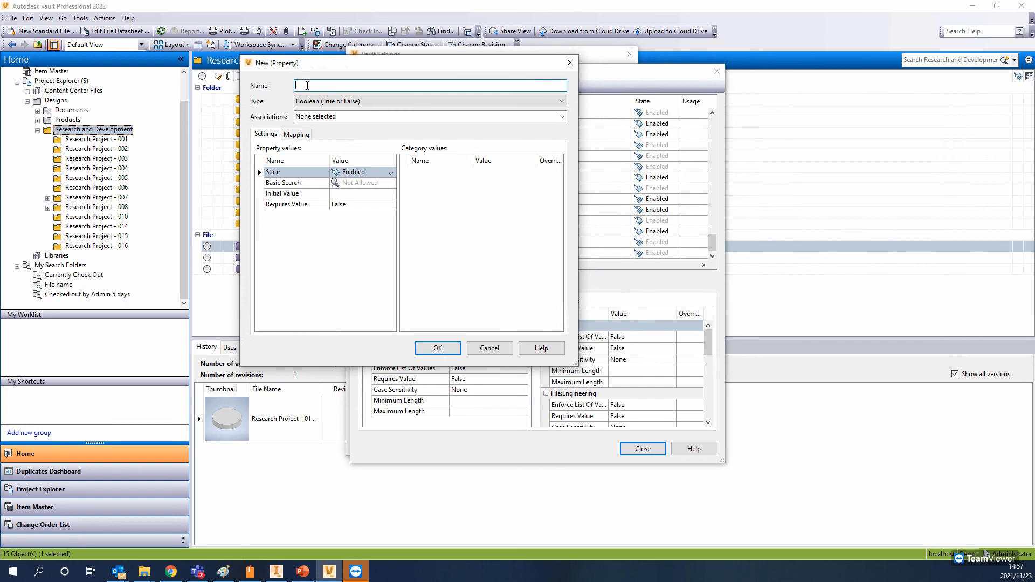
text(R)
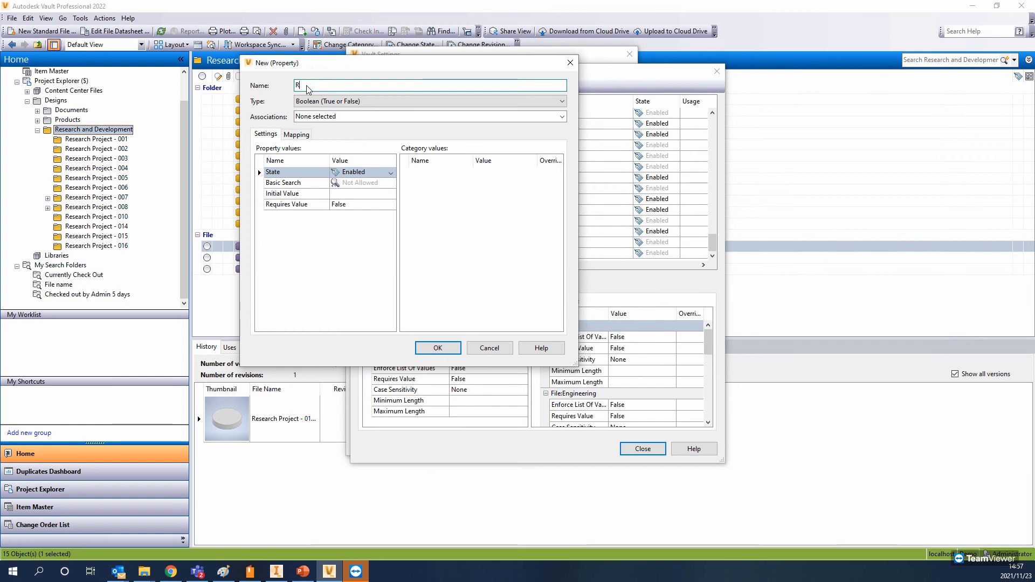
text(NDDO)
key(BackSpace)
key(BackSpace)
key(BackSpace)
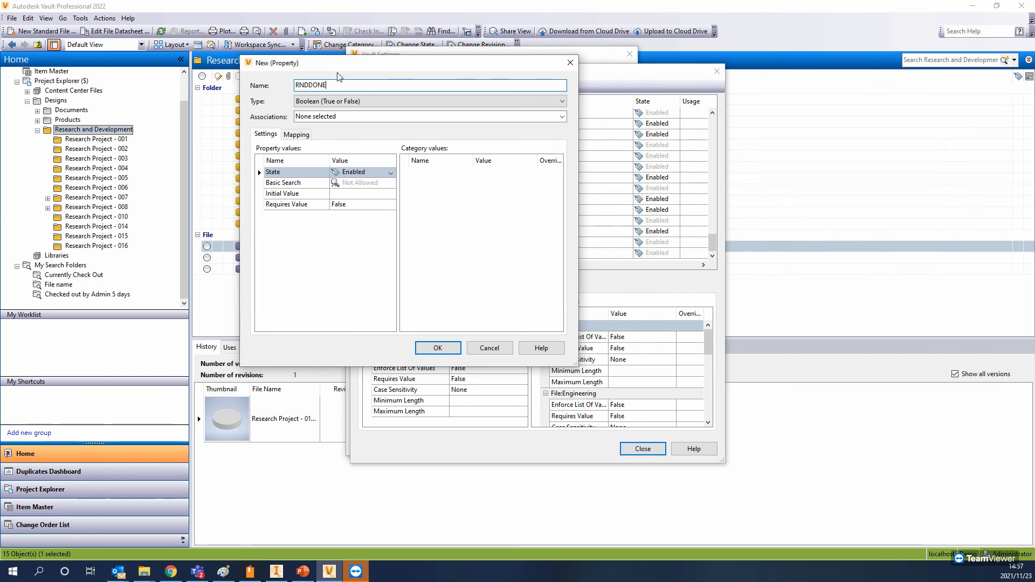
Step: Keep the RNDDONE property's state Enabled, set its initial value to False, and create it, closing the property definitions
click(295, 139)
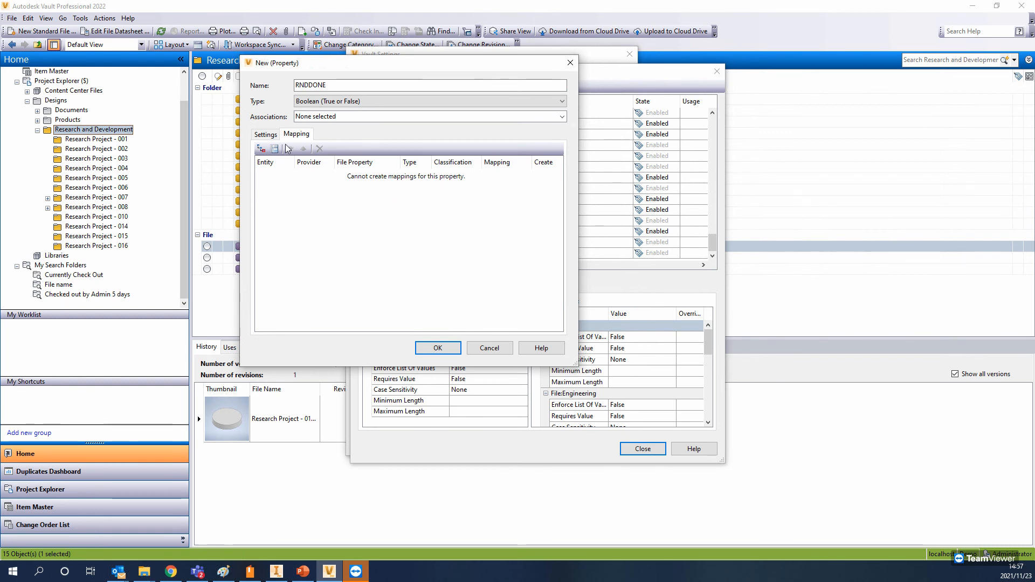
click(266, 134)
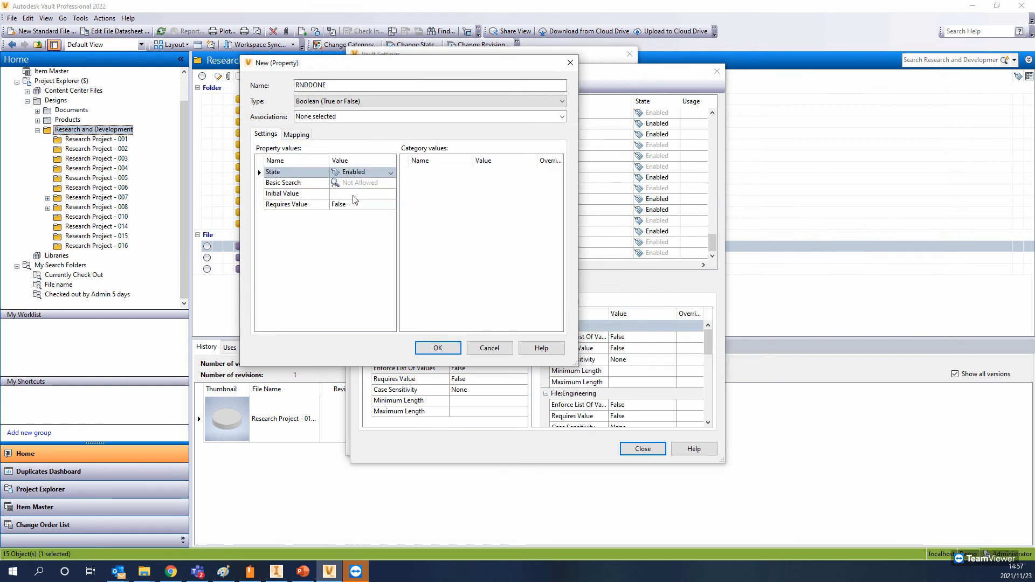
click(367, 173)
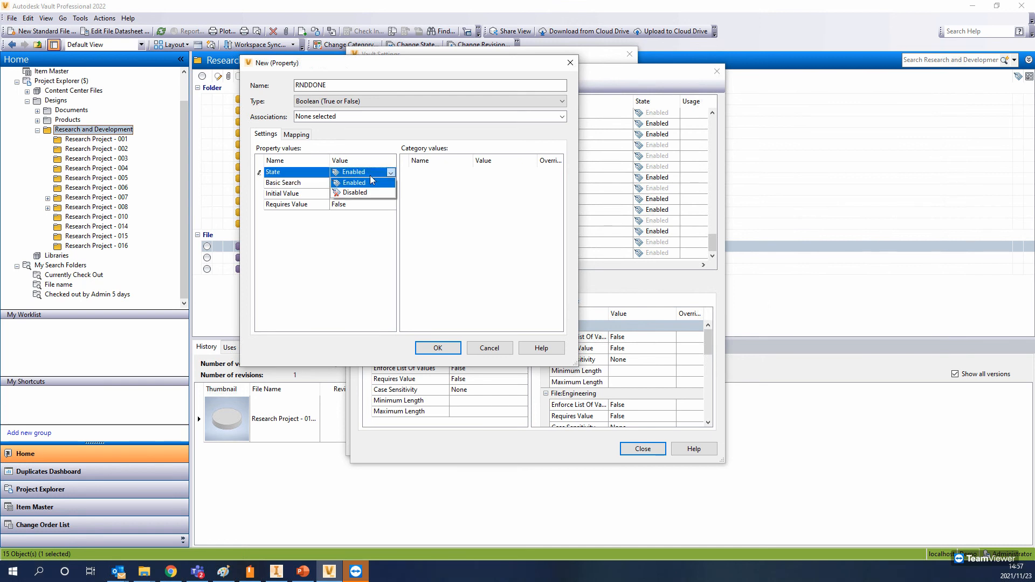
click(371, 182)
click(353, 194)
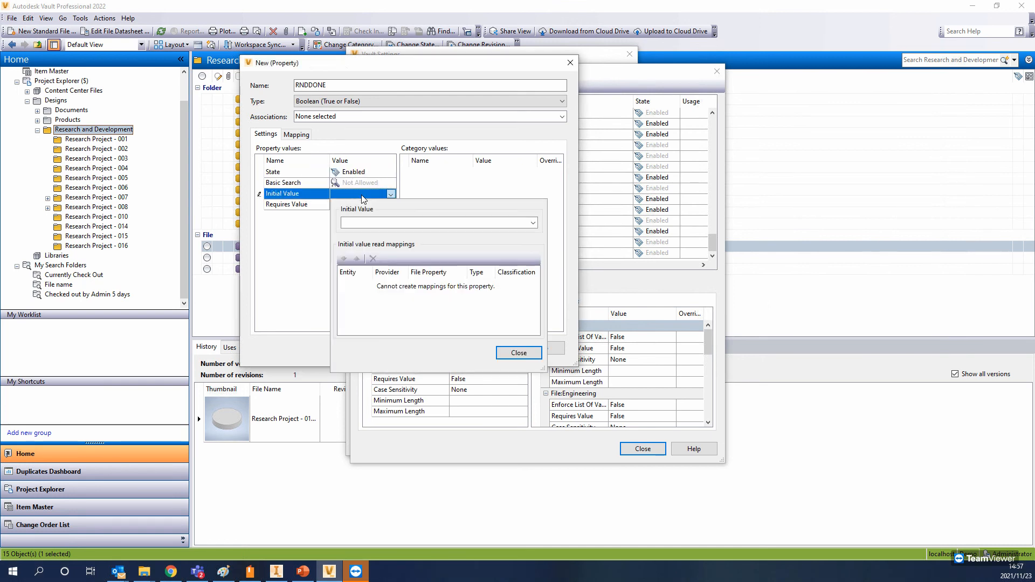
click(406, 226)
click(431, 259)
click(509, 352)
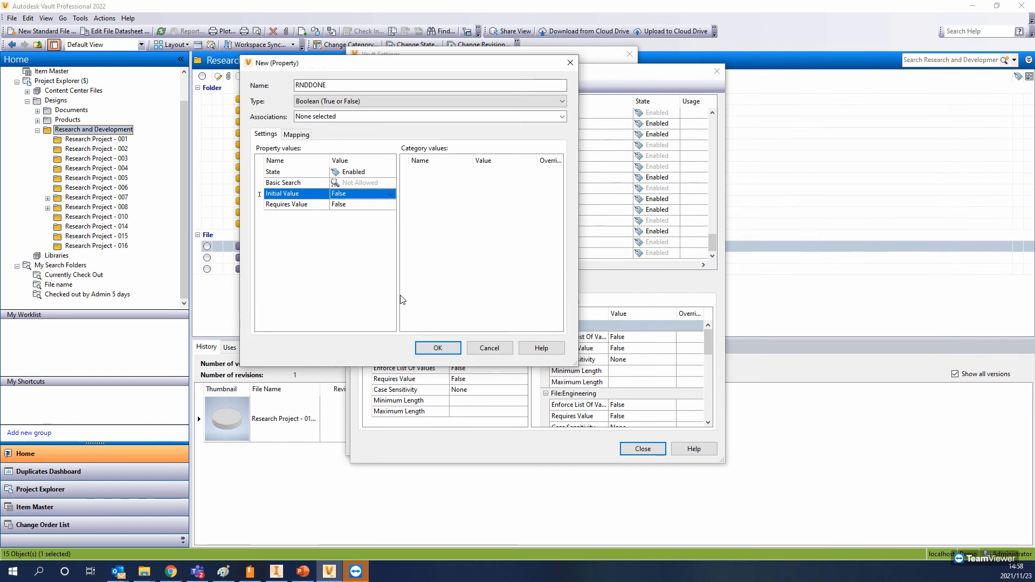
click(439, 348)
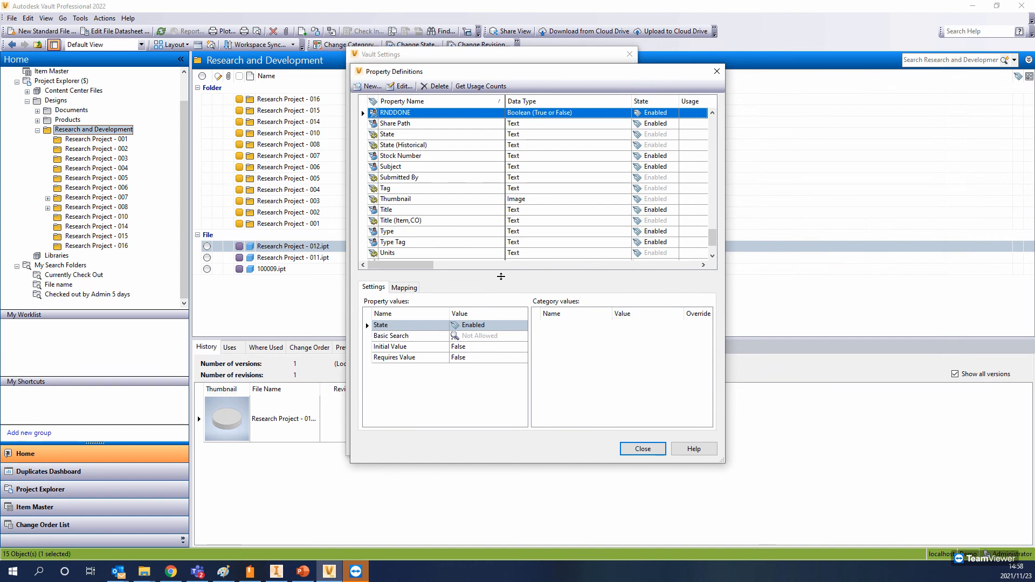
click(640, 456)
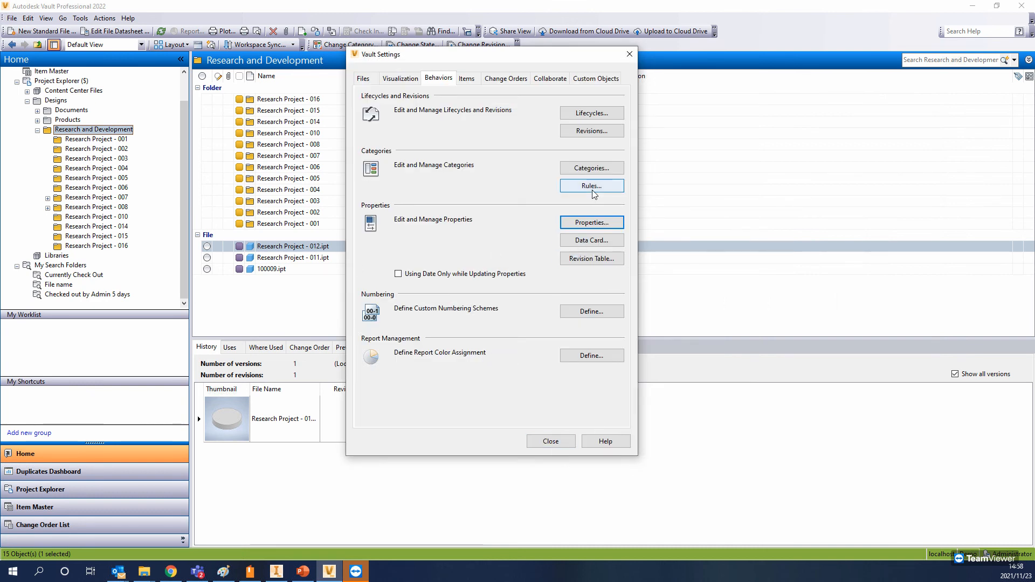
Step: Open the category assignment rules for files and review the criteria of R&D Rule and the category assignment of the Default rule
click(592, 186)
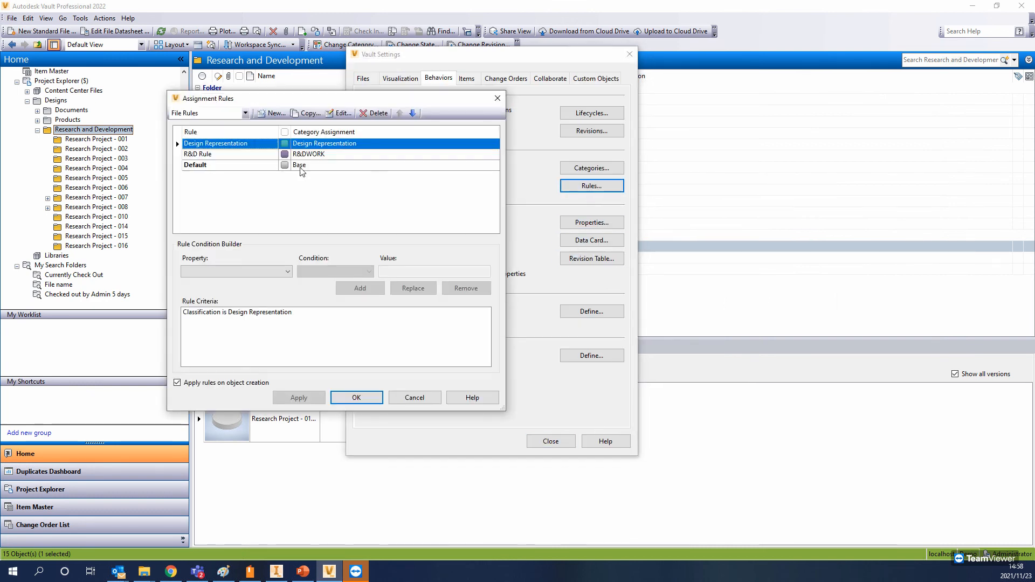
click(227, 155)
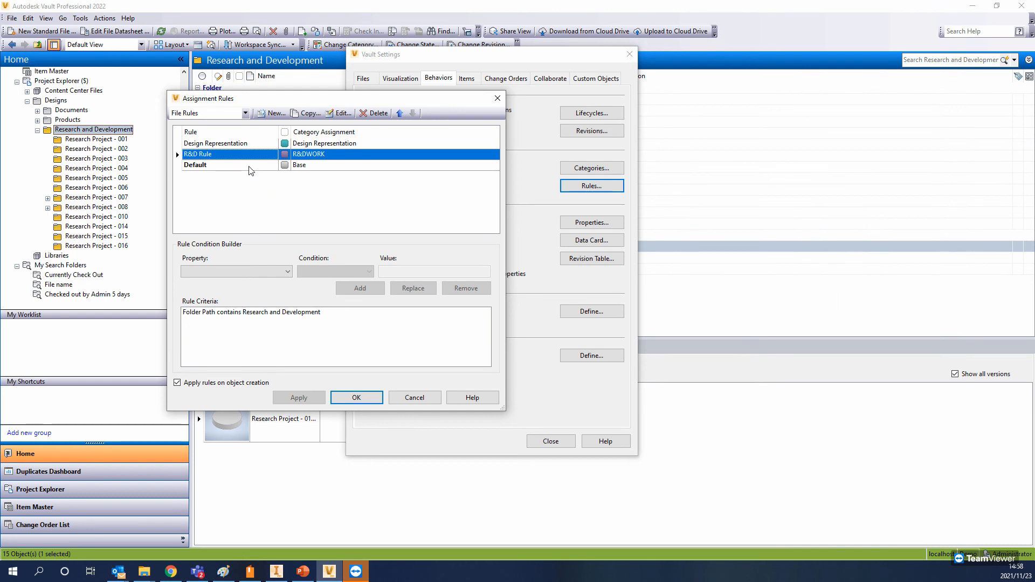
click(245, 113)
click(248, 119)
click(259, 166)
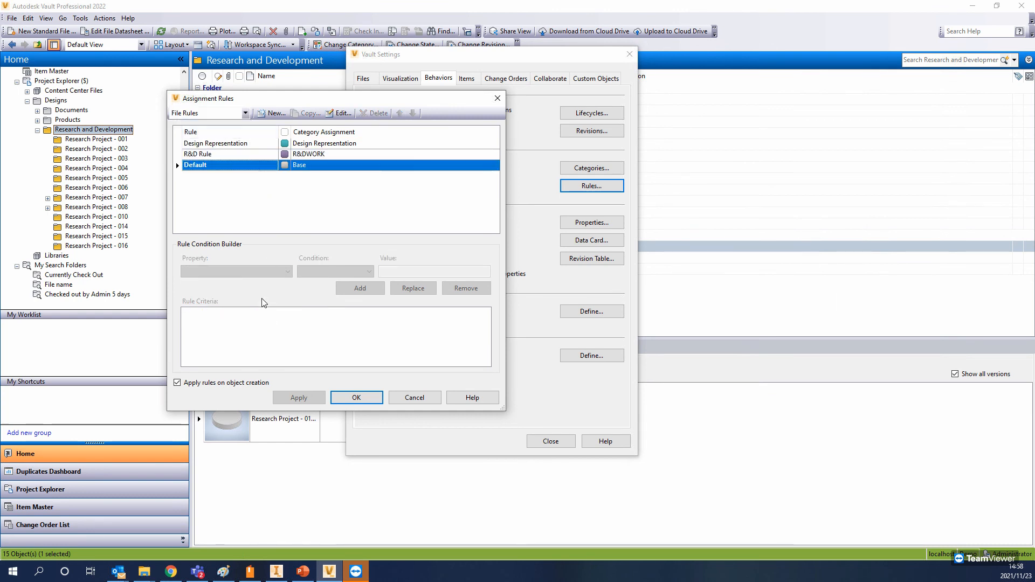
click(338, 113)
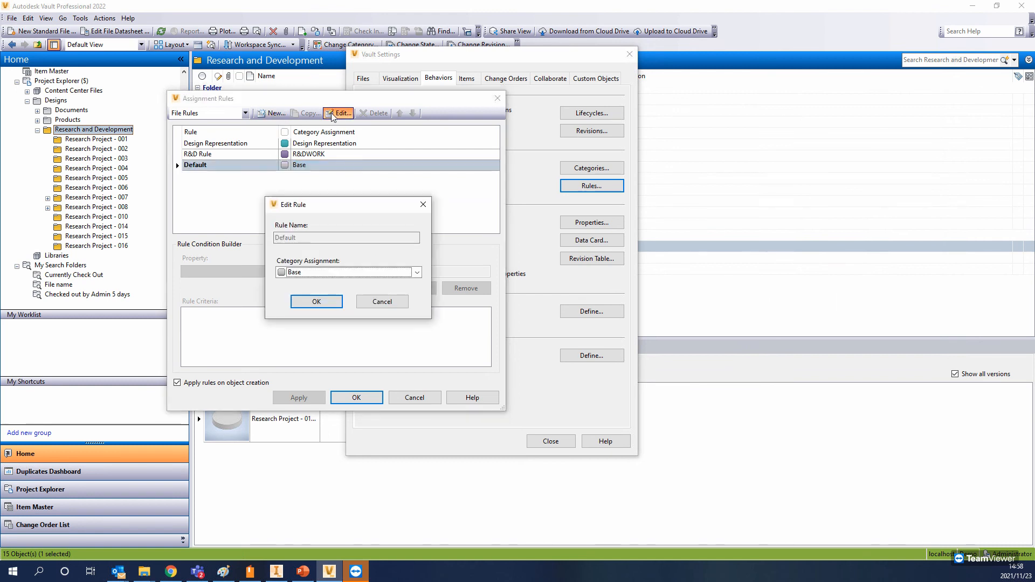
click(375, 302)
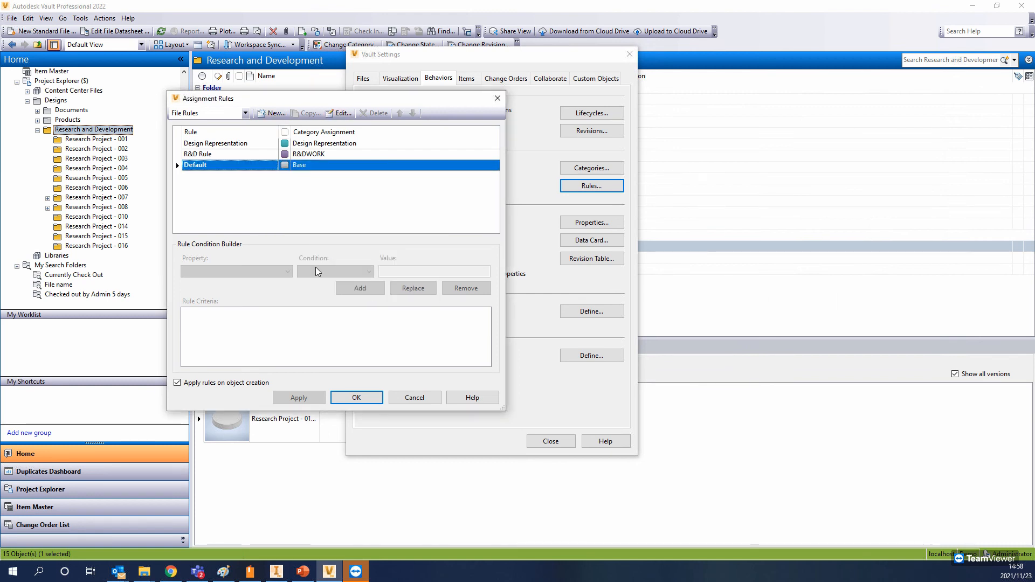
Step: Add a file assignment rule named RDDONE with Base as its category assignment
click(273, 112)
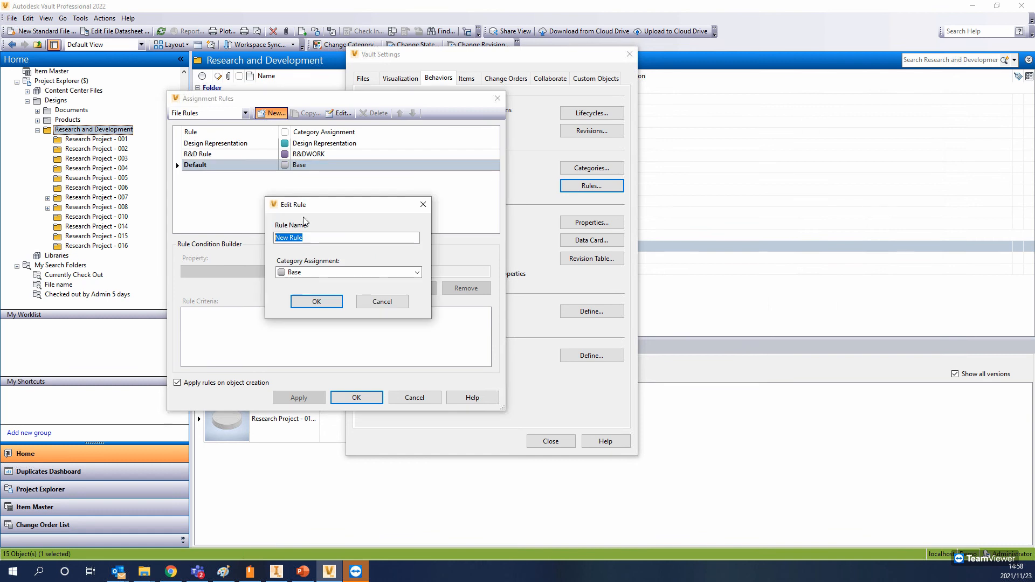
text(RD)
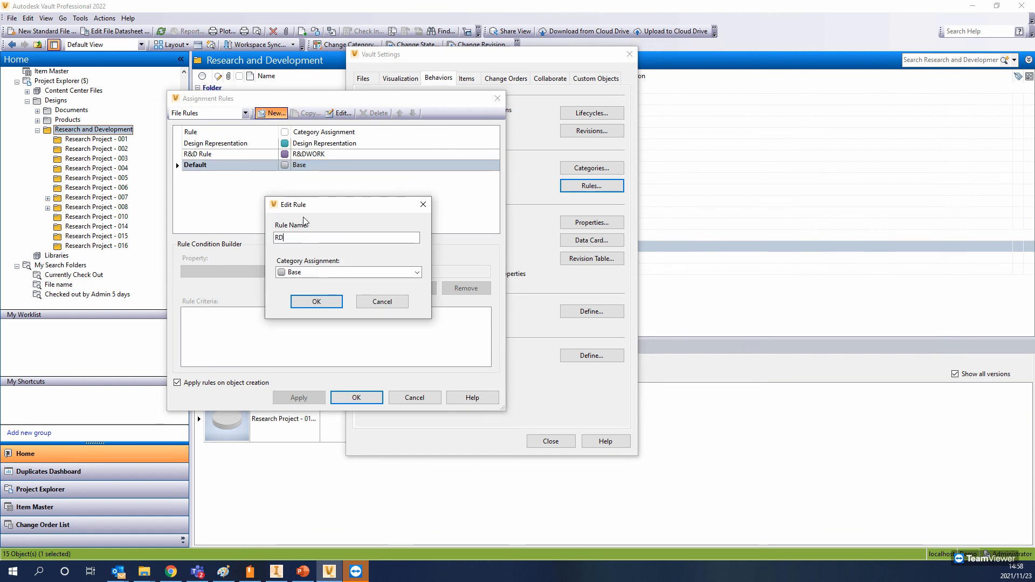
text(DONE)
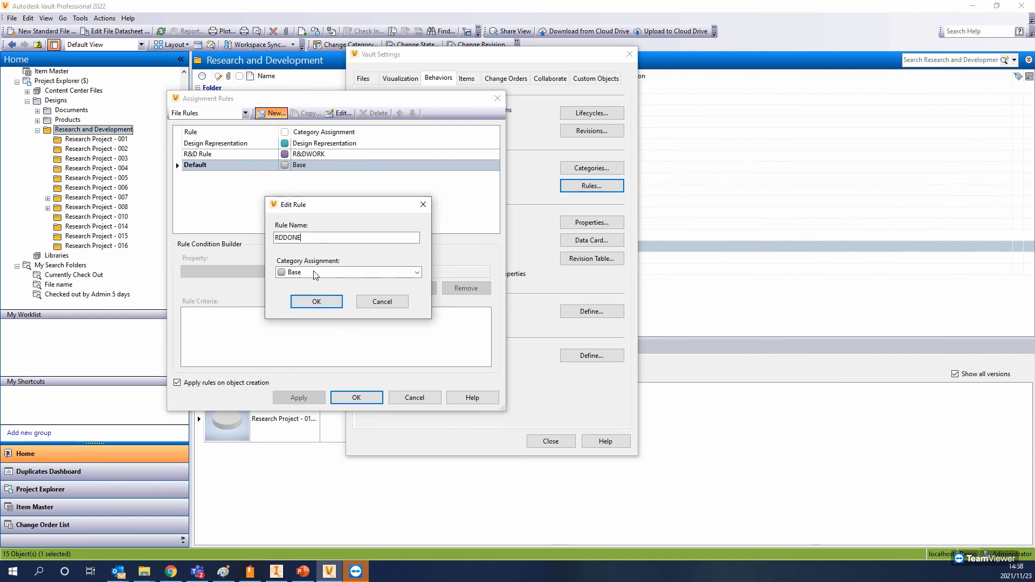
click(316, 301)
Step: Search the properties available for the RDDONE rule's condition for the new RNDDONE property
click(277, 271)
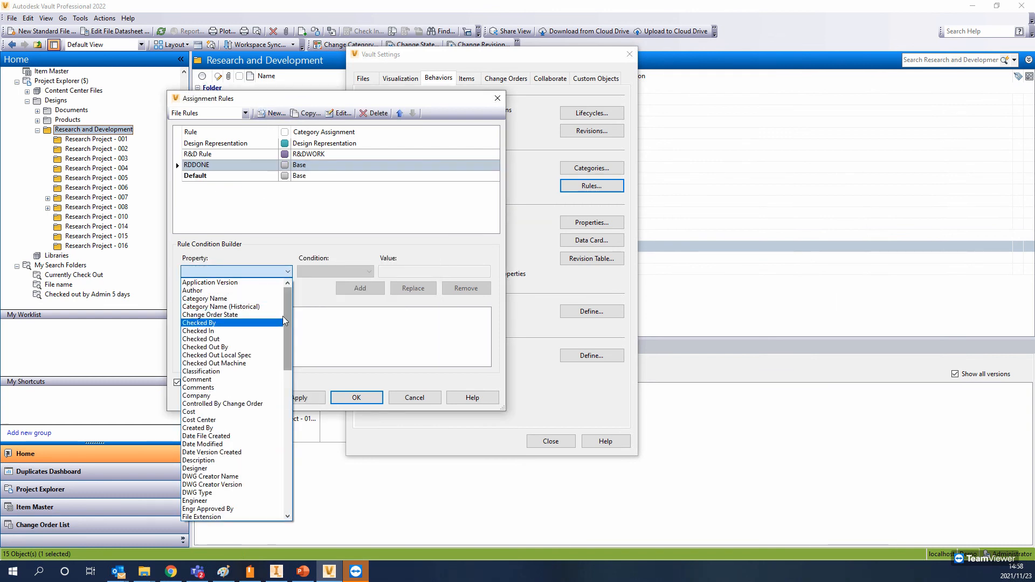
drag(287, 324, 287, 508)
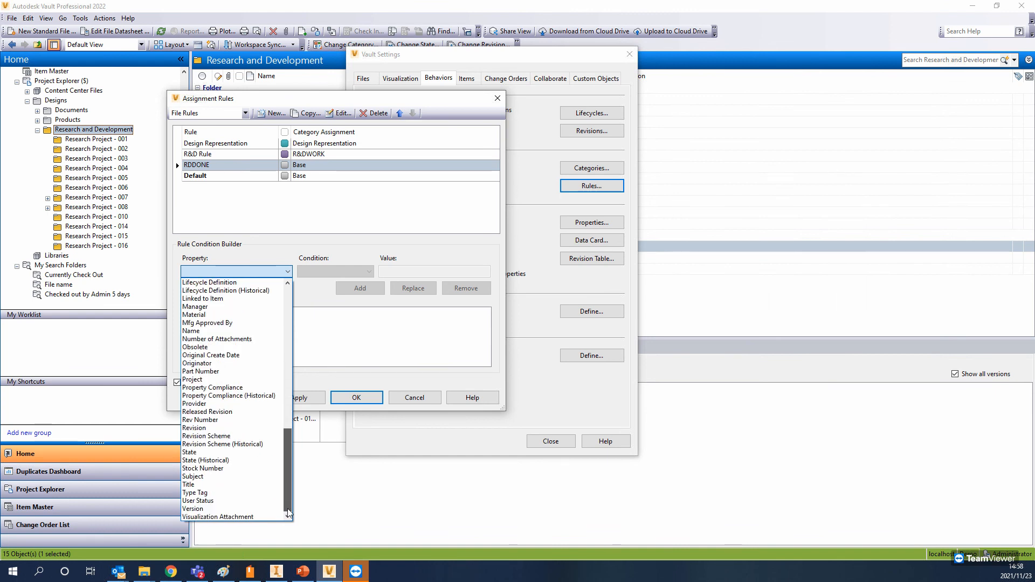
drag(287, 465, 293, 322)
click(298, 324)
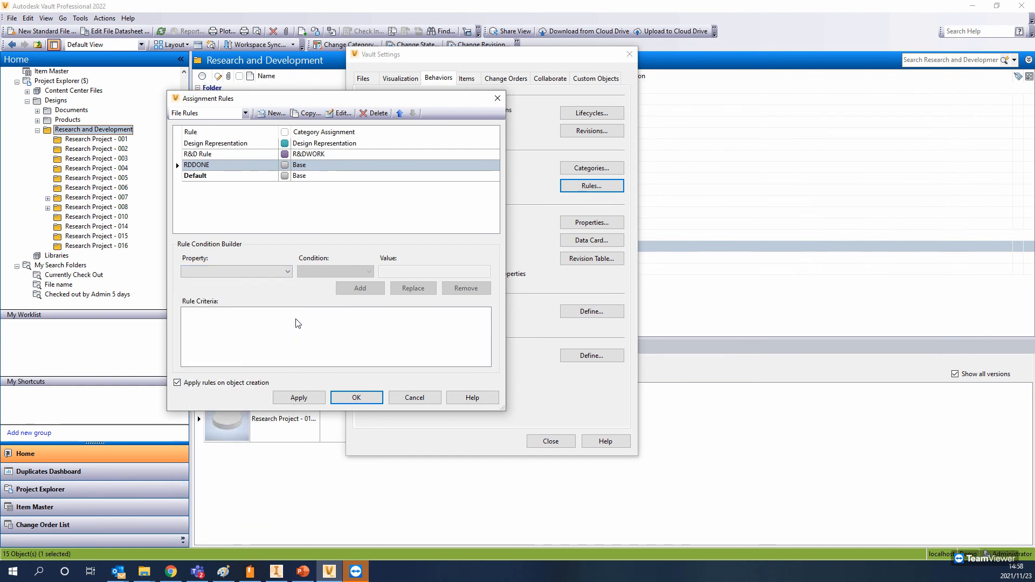
click(289, 271)
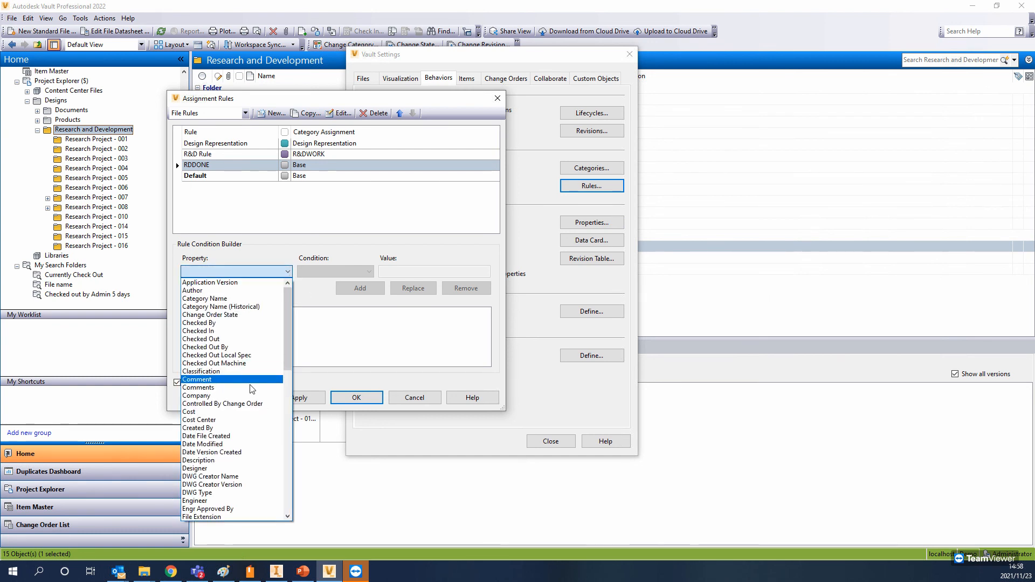
scroll(250, 422, down, 10)
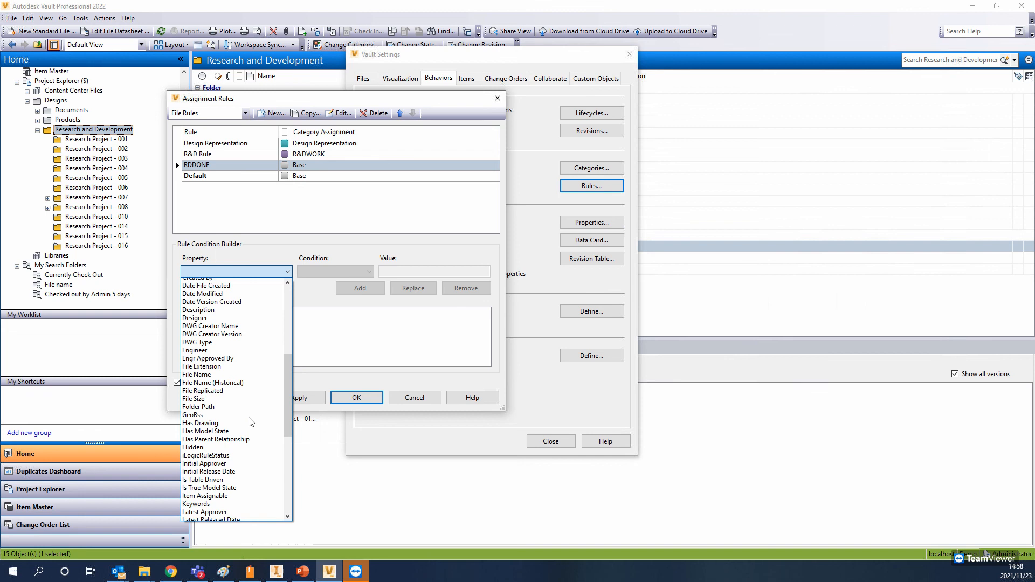
scroll(250, 421, down, 1)
scroll(250, 422, down, 5)
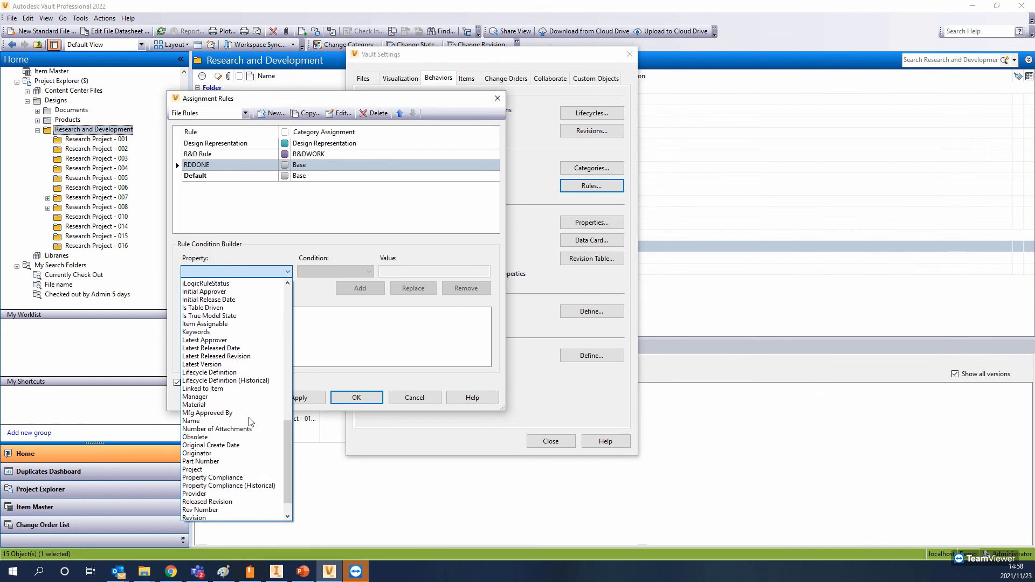
click(325, 271)
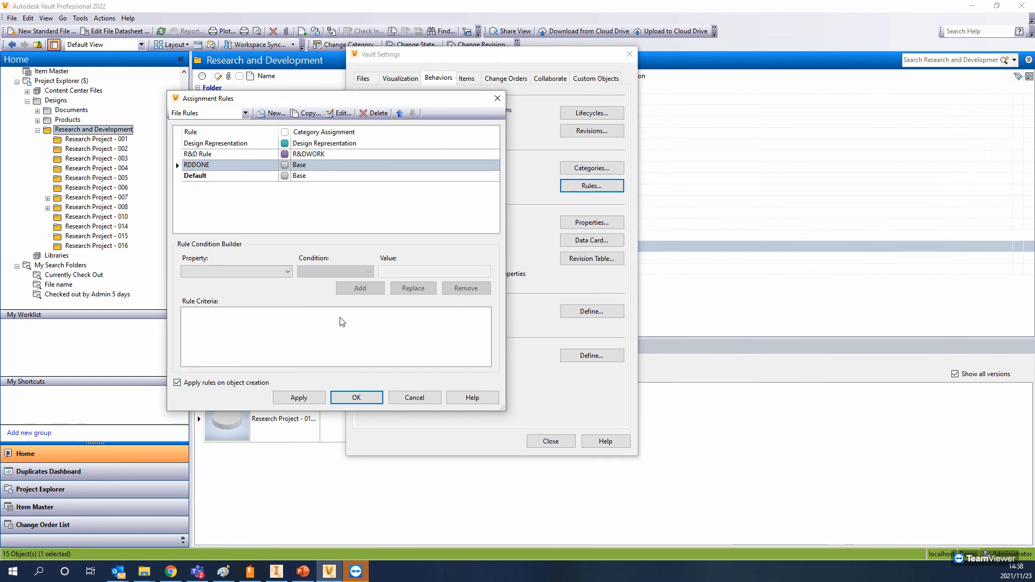
click(263, 270)
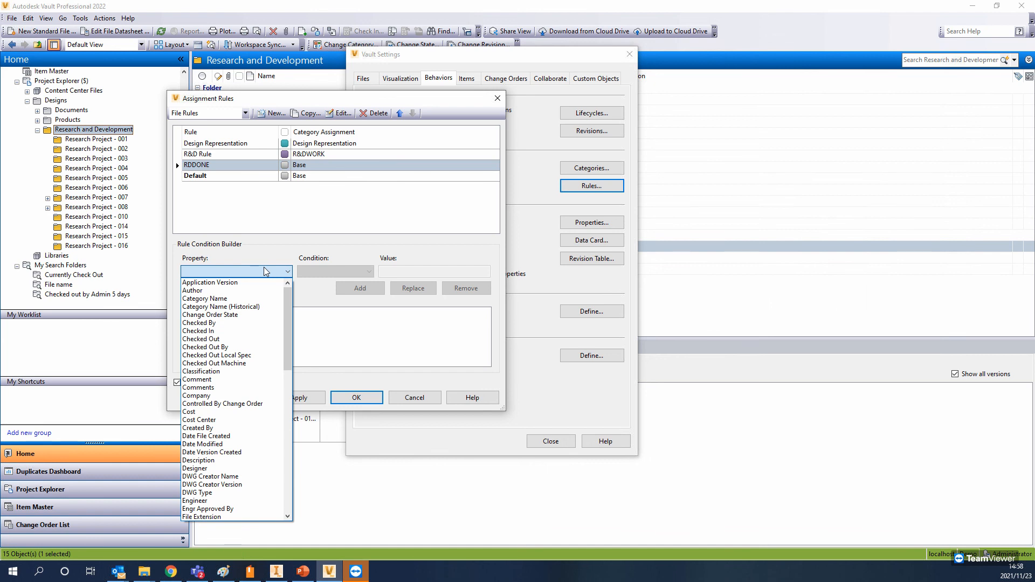
drag(291, 338, 294, 473)
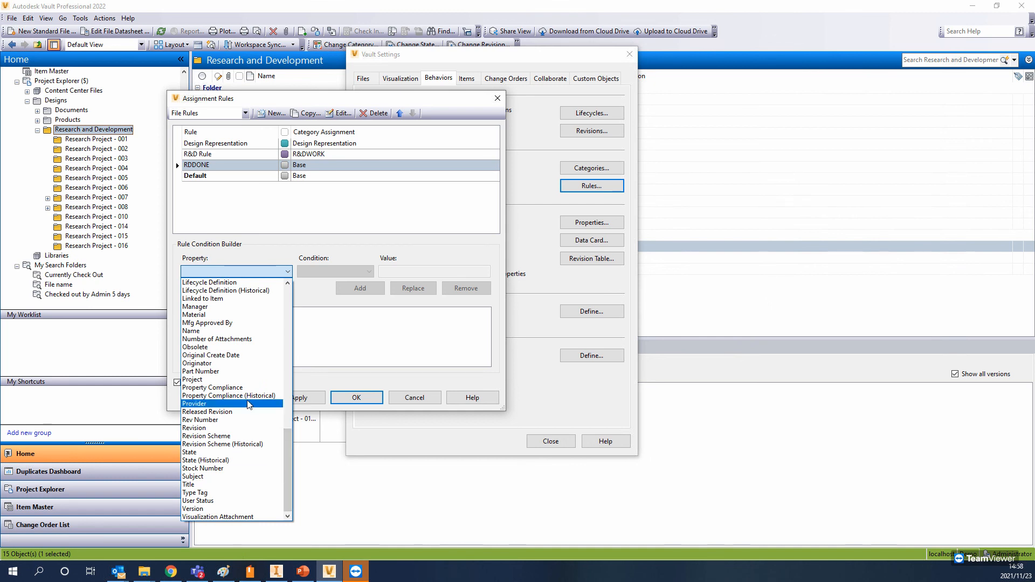
click(333, 349)
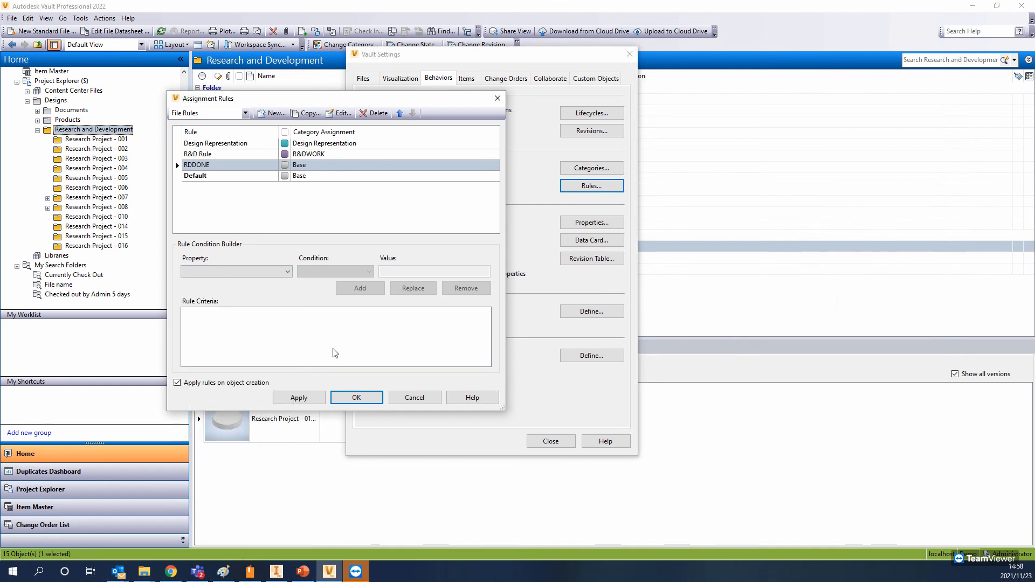
Step: Turn off applying the assignment rules on object creation
click(233, 386)
click(341, 112)
click(341, 304)
drag(406, 96, 271, 89)
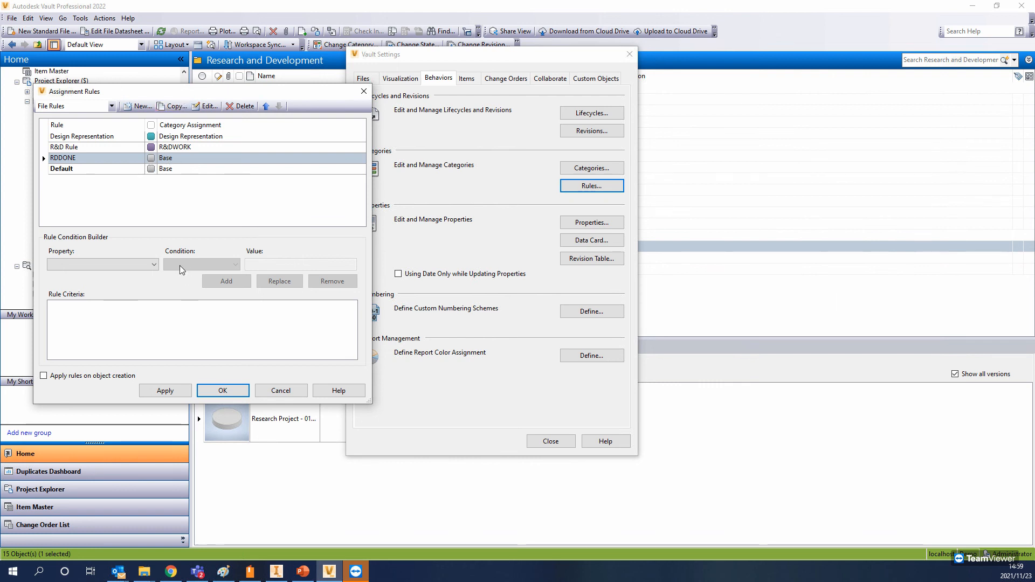
Step: Look through the properties available for the RDDONE rule's condition once more and cancel the assignment rules
click(154, 264)
drag(154, 309, 151, 479)
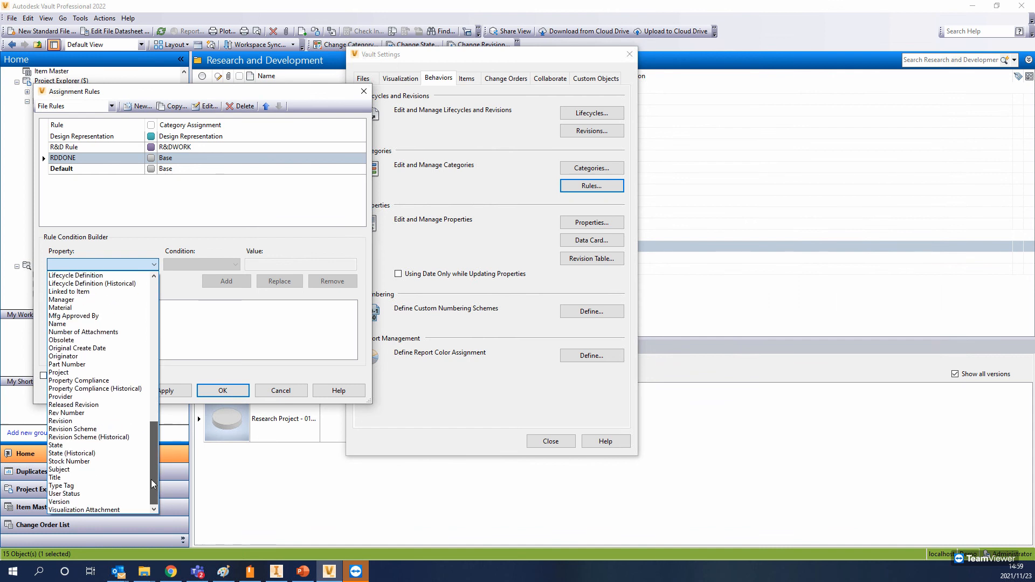
drag(152, 473, 152, 295)
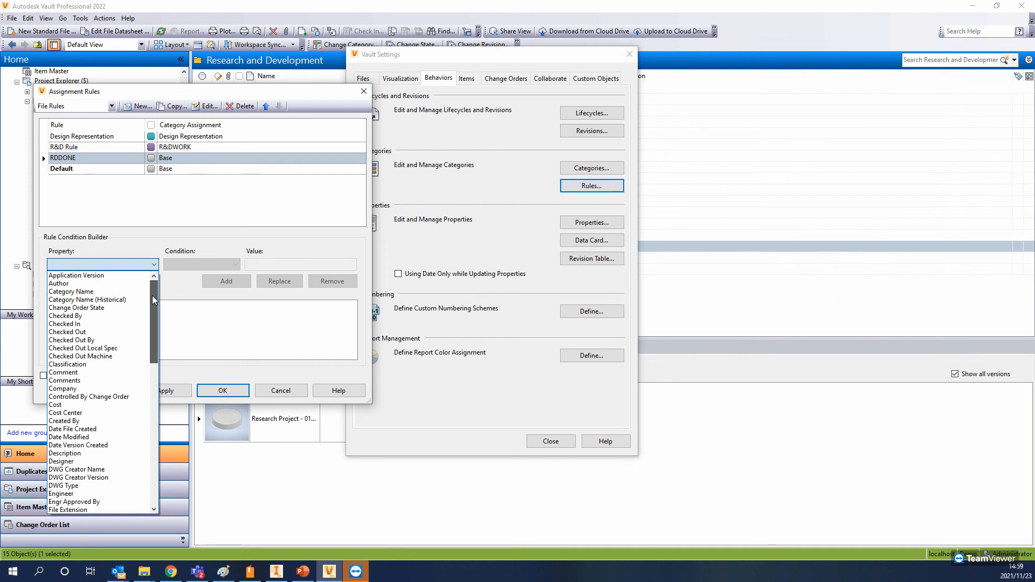
click(209, 349)
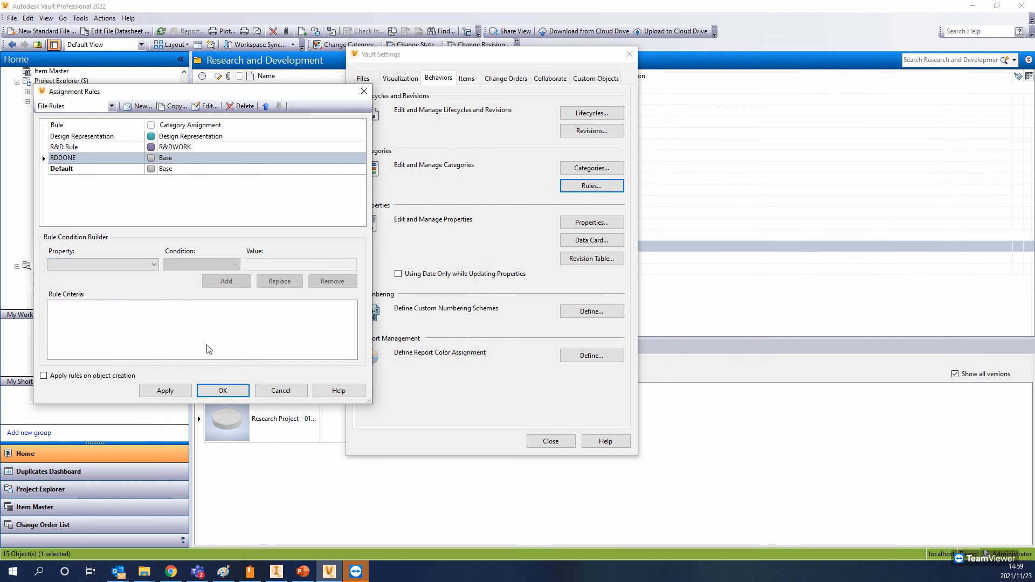
click(279, 390)
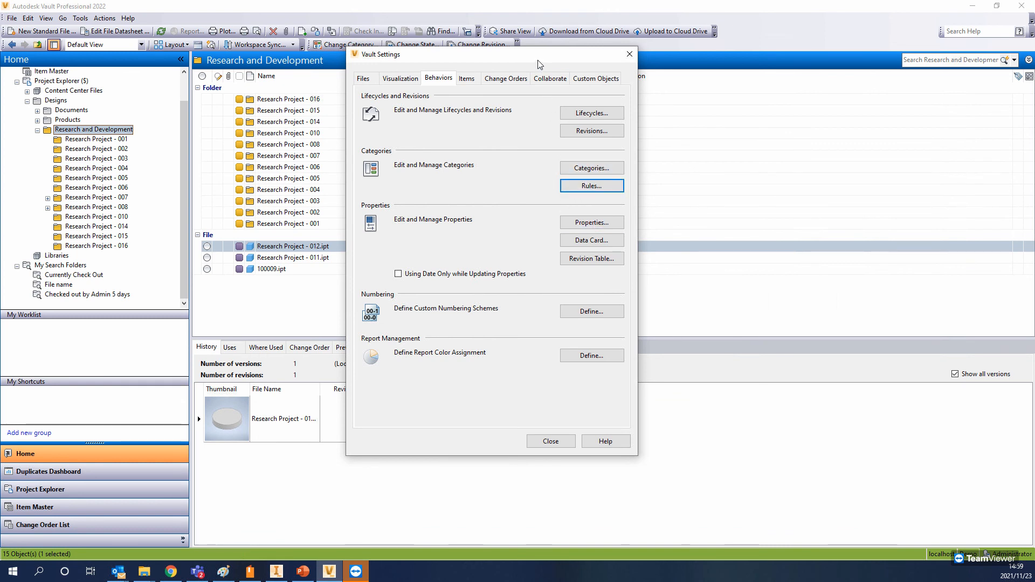
Step: Close the Vault settings and switch to PowerPoint to present the Property Write-backs slide
drag(536, 55, 618, 50)
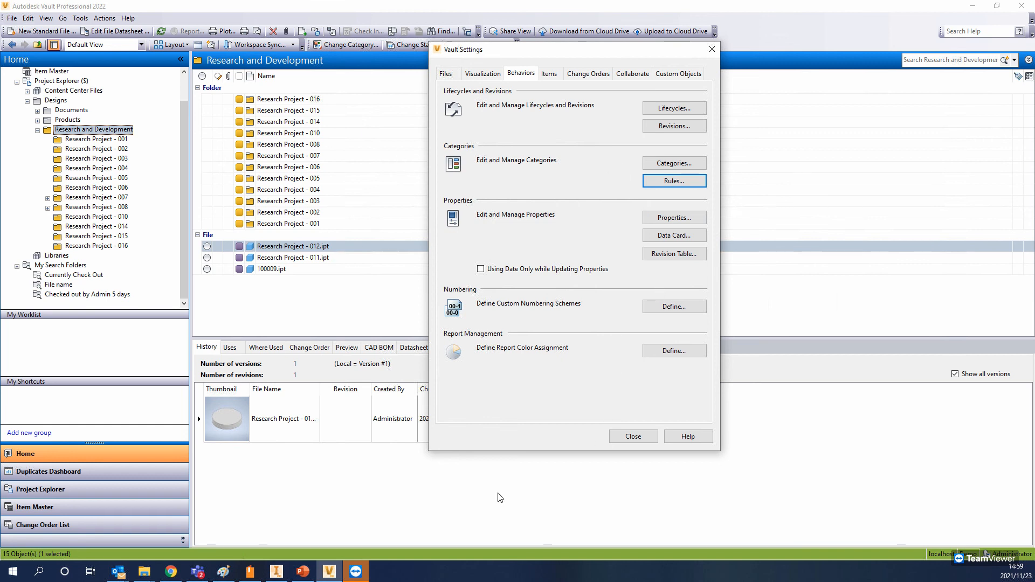
click(310, 563)
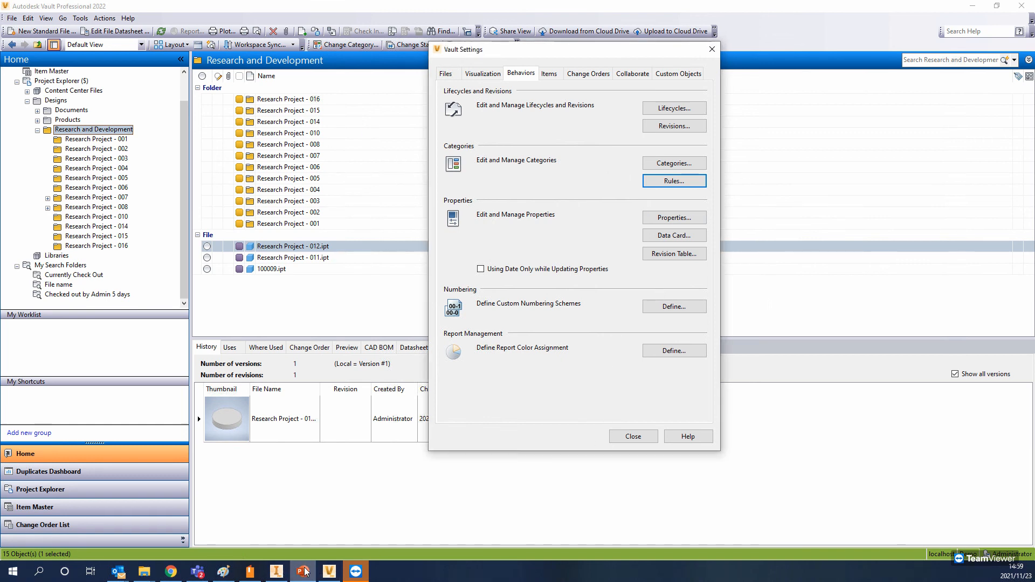
click(711, 51)
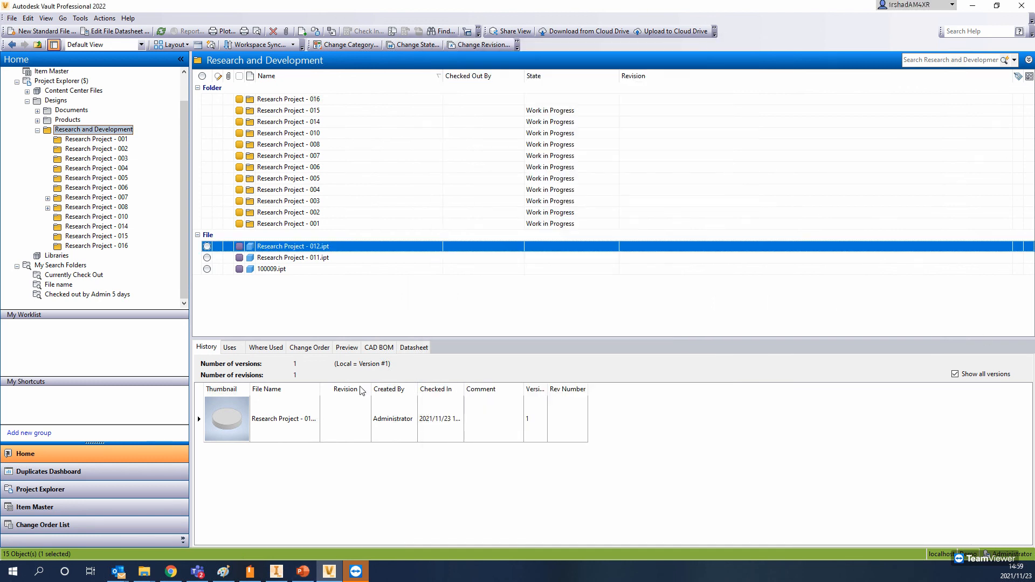
mouse_move(1034, 49)
mouse_down()
mouse_move(744, 89)
mouse_move(1034, 65)
mouse_up()
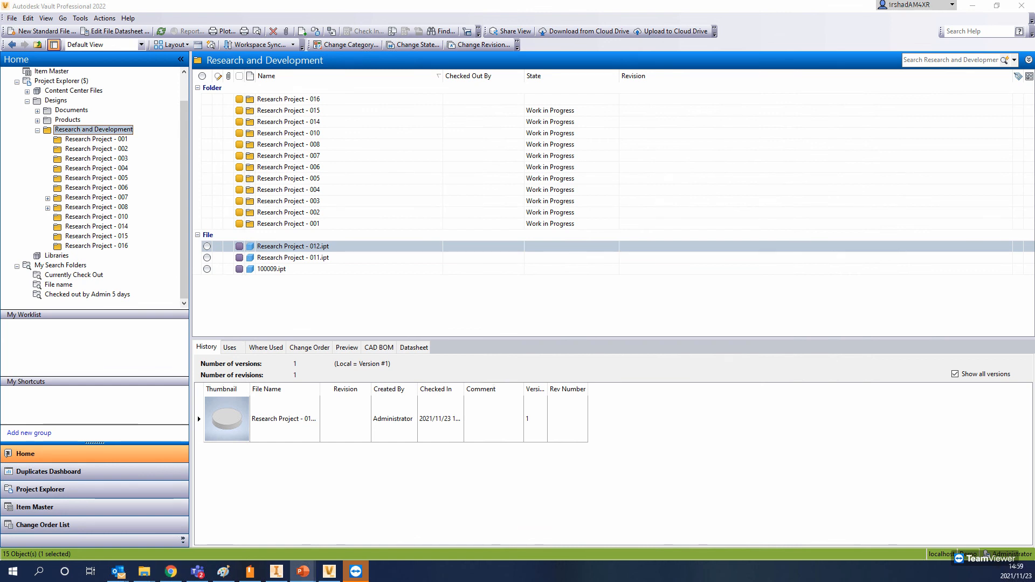
key(shift+F5)
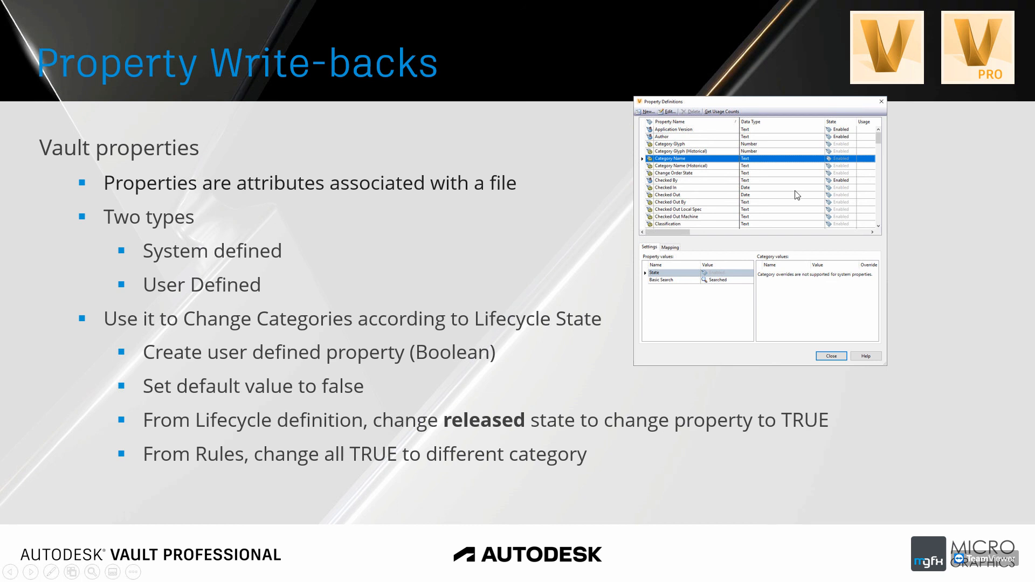
Step: Switch back to Vault and open the Basic Release Process lifecycle definition for editing from the behavior settings
key(alt+Tab)
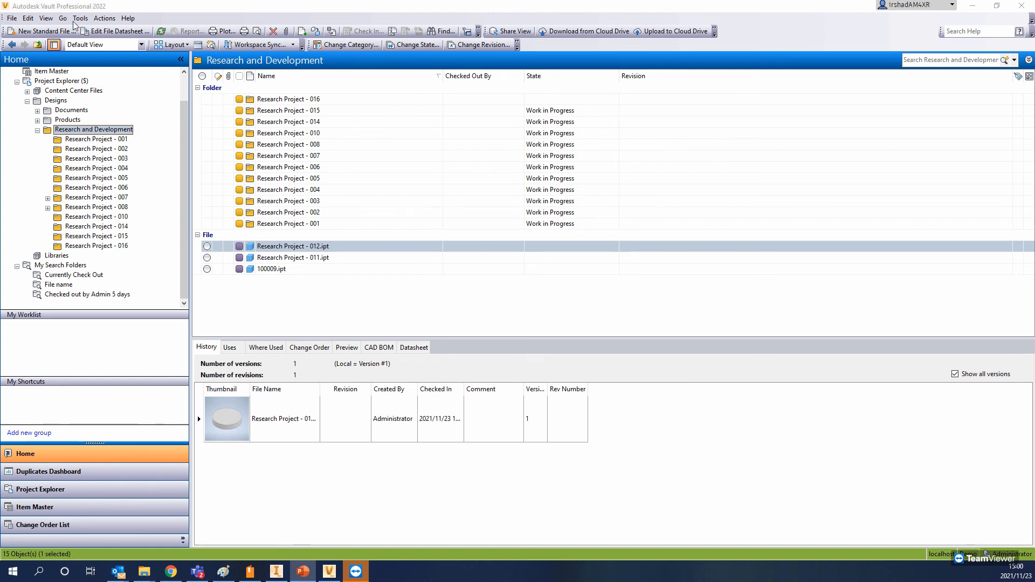
click(79, 19)
mouse_move(200, 109)
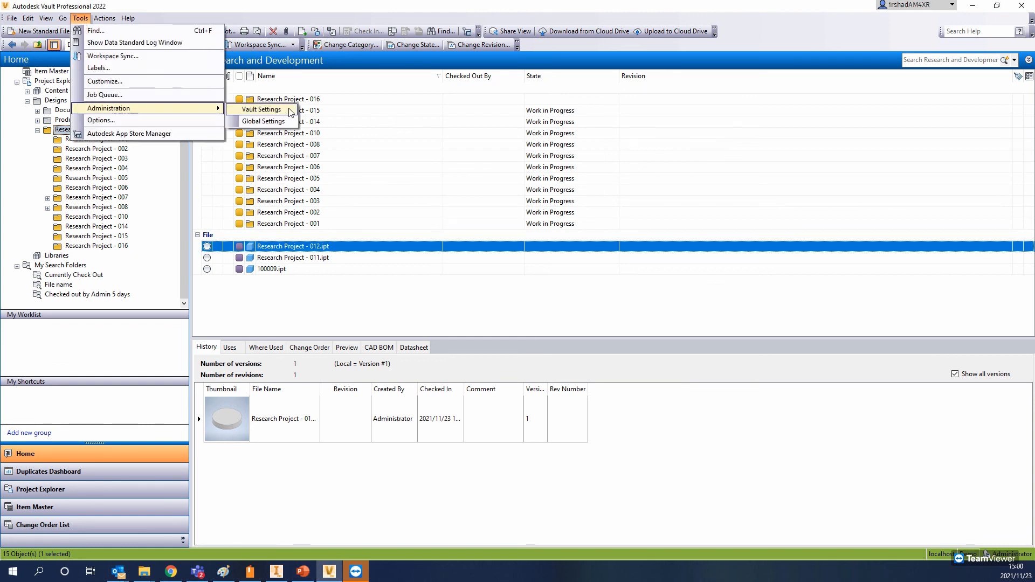
click(262, 109)
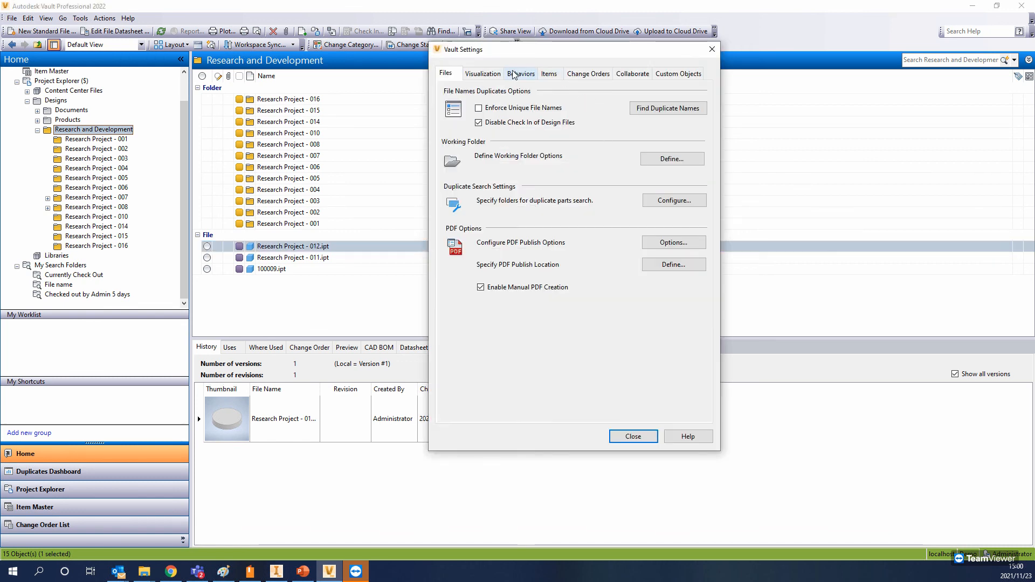
click(482, 74)
click(519, 74)
click(671, 109)
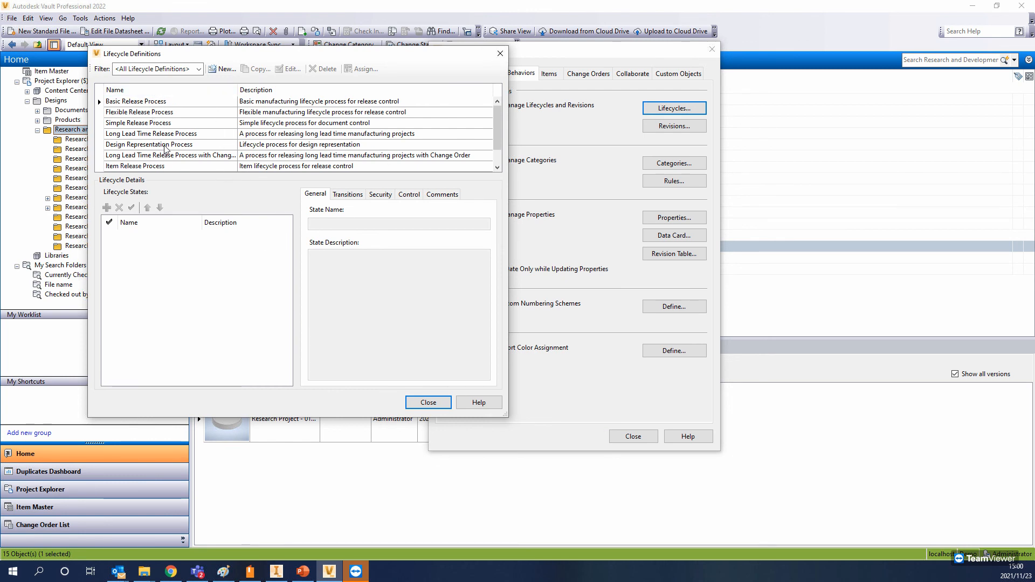
click(155, 101)
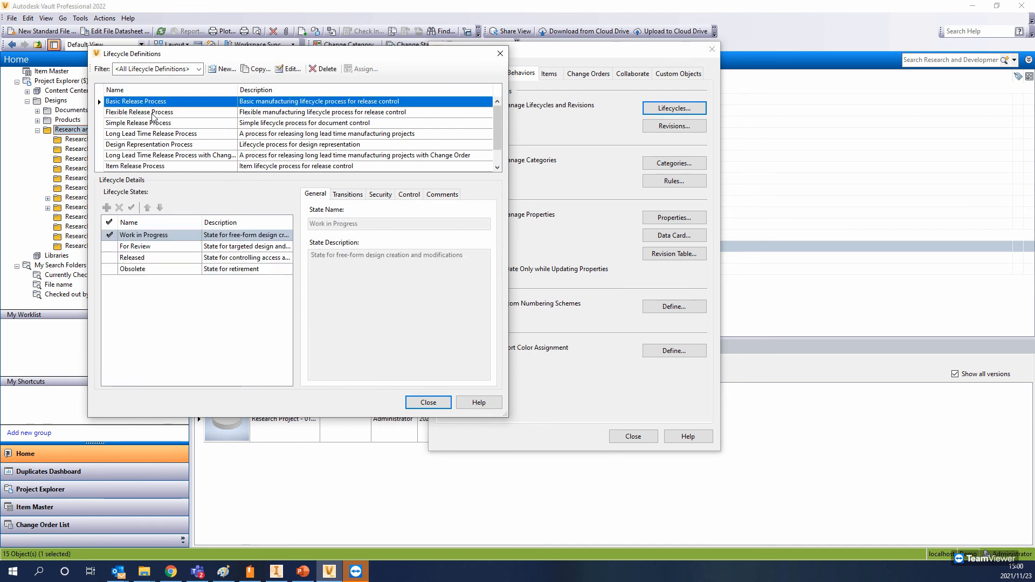
click(279, 70)
Step: Examine the For Review and Released states, going through the Released state's transitions, security, control and comments settings
click(263, 247)
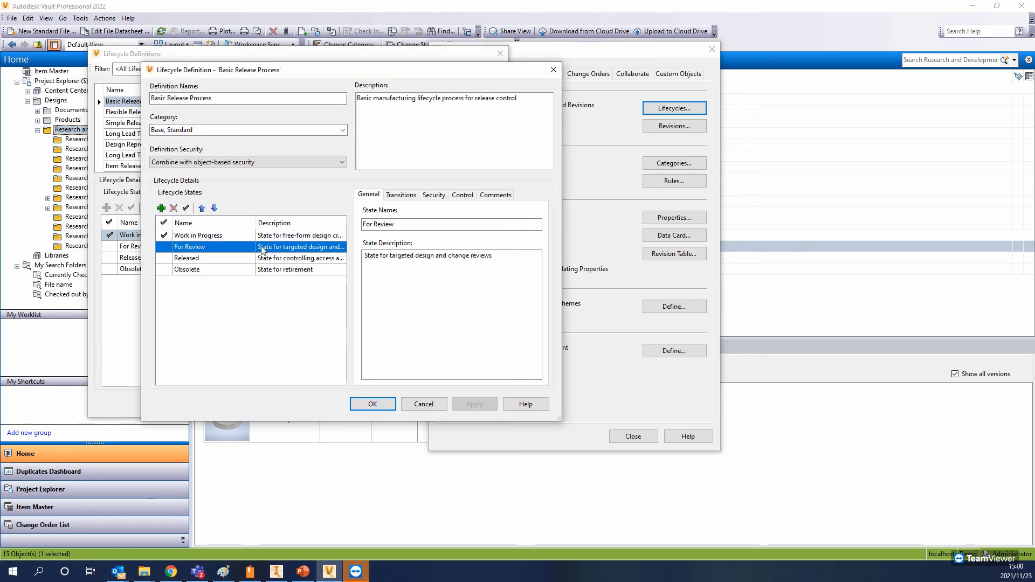
click(264, 258)
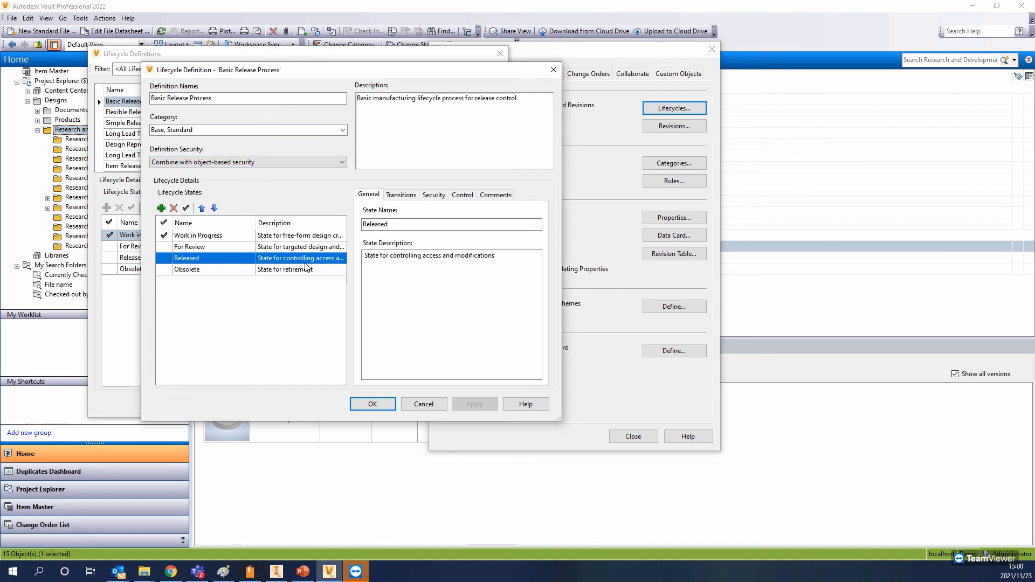
click(408, 195)
click(435, 195)
click(455, 196)
click(494, 195)
click(365, 196)
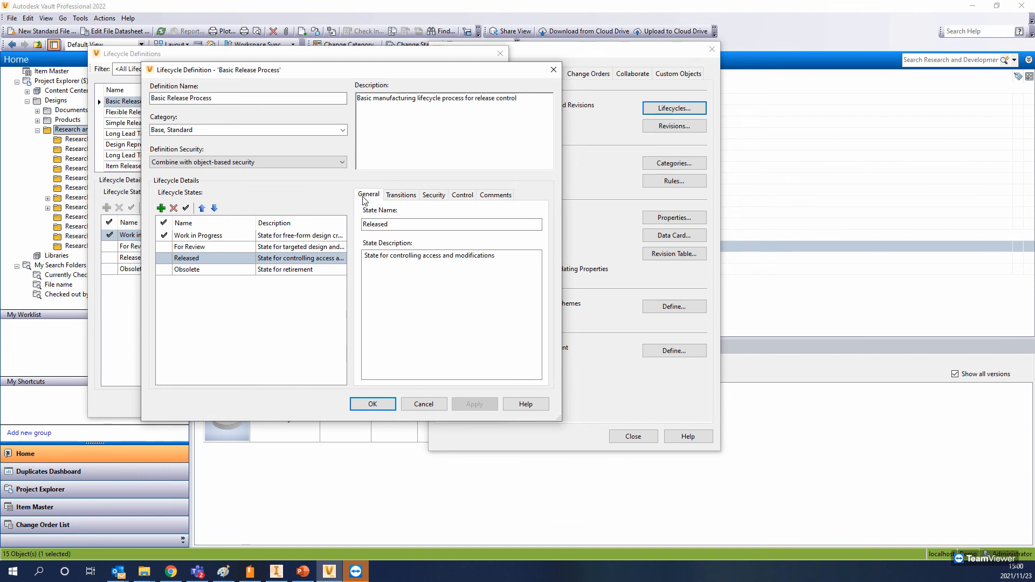
right_click(233, 255)
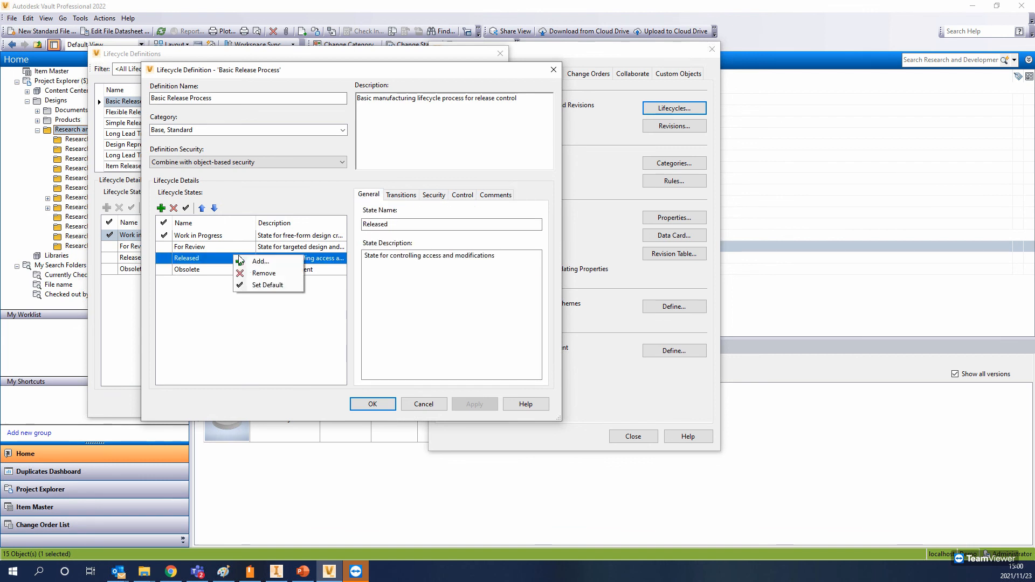
click(394, 197)
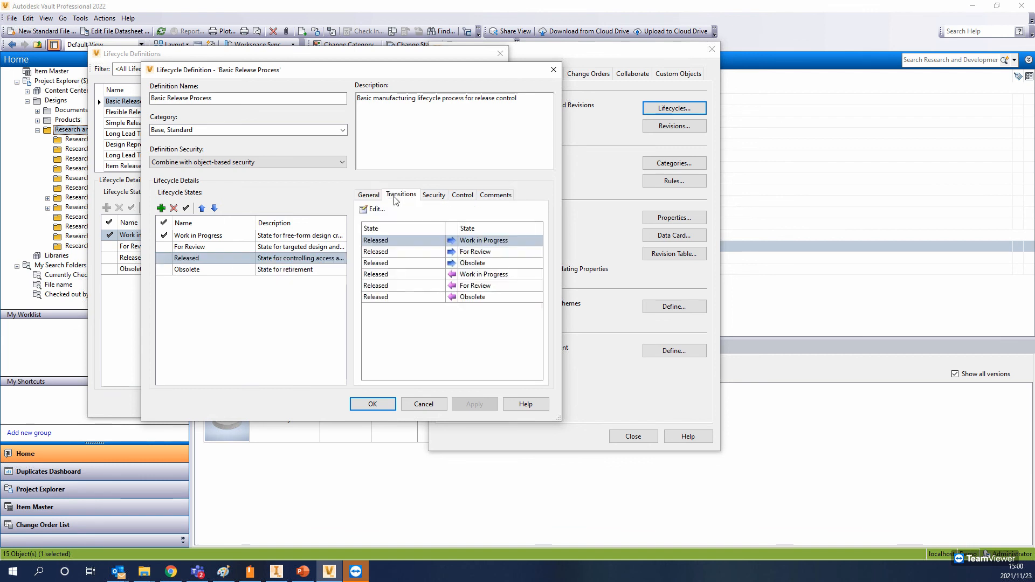
click(424, 198)
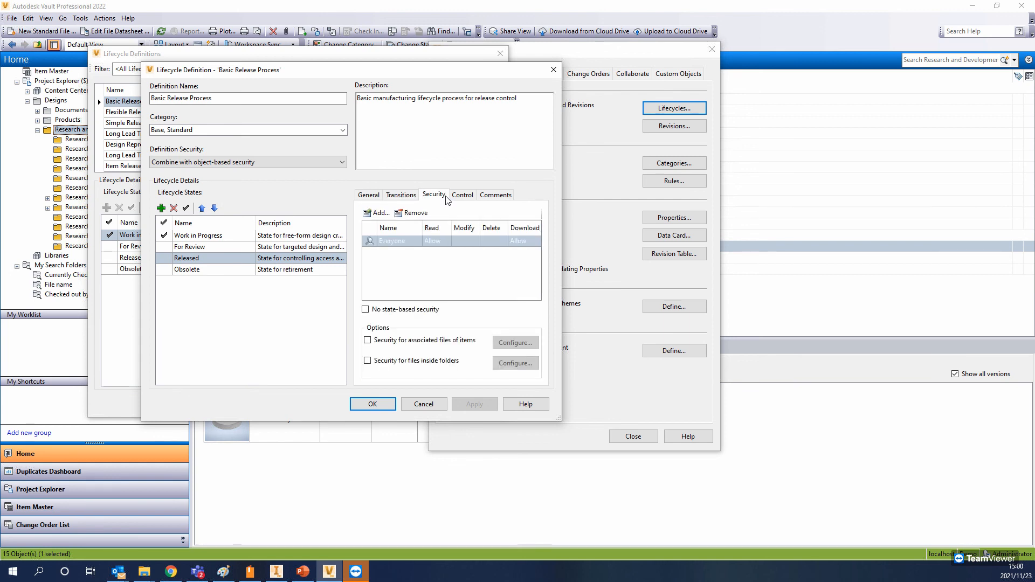
click(462, 195)
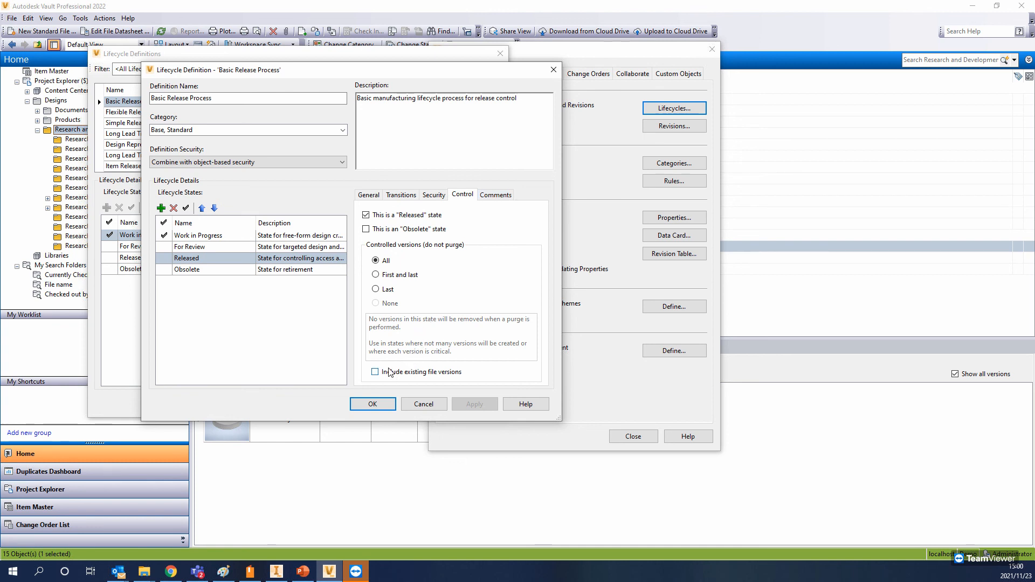
Step: Review the categories assigned to the Basic Release Process and compare all groups of settings for its Released state
click(302, 131)
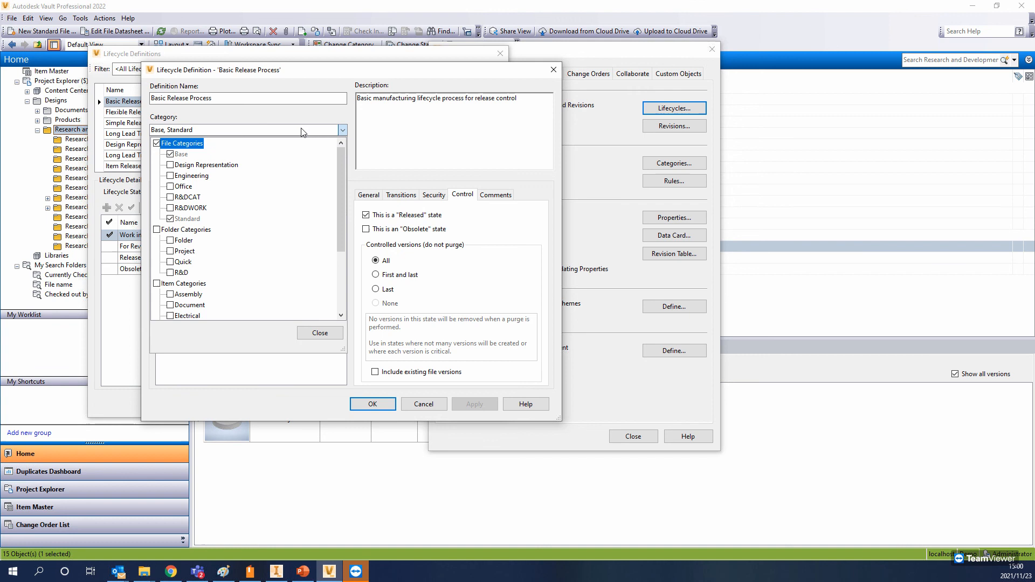
click(302, 132)
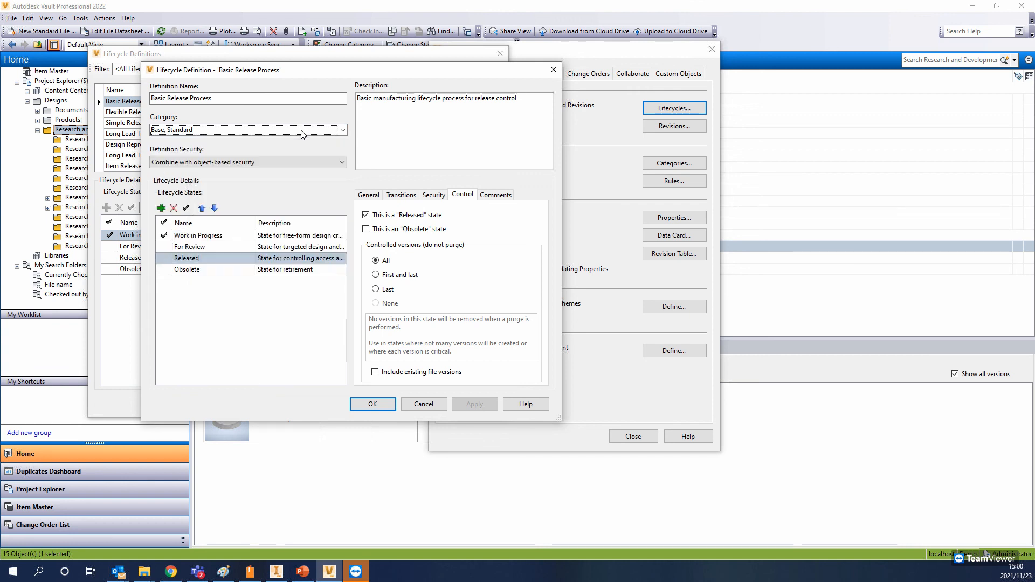
click(207, 249)
click(208, 259)
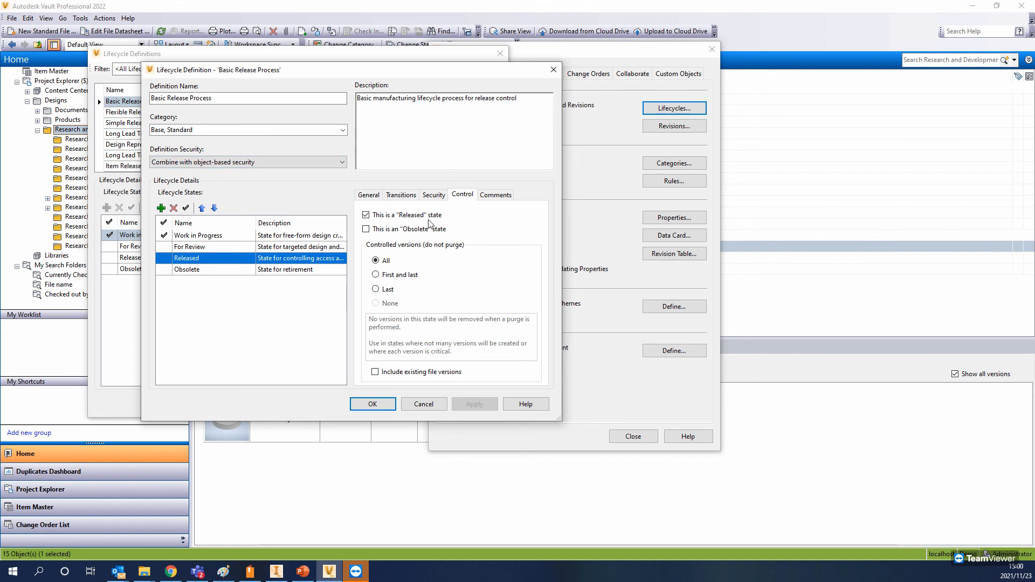
click(434, 196)
click(368, 196)
click(415, 195)
click(462, 195)
click(495, 195)
click(461, 195)
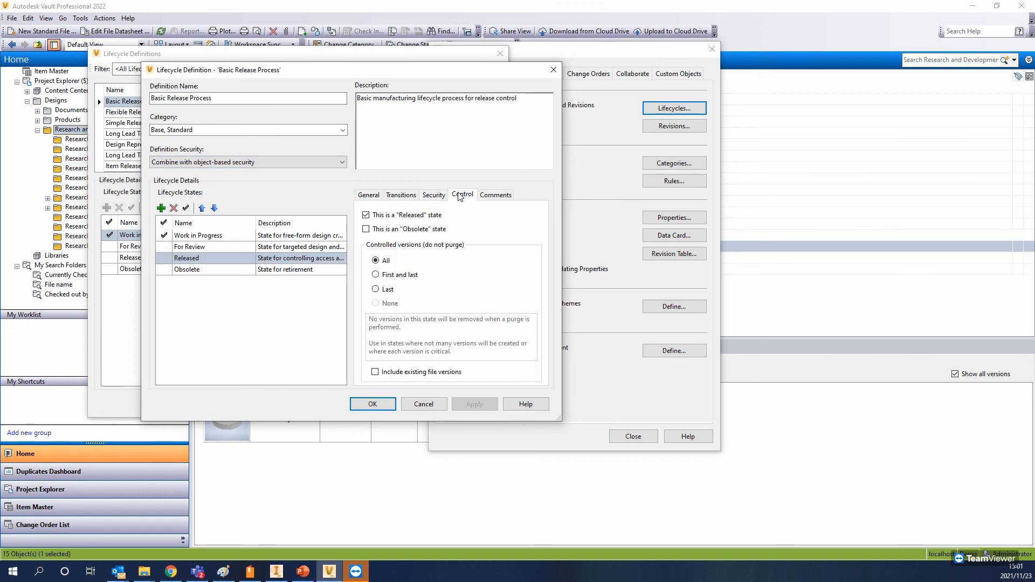
click(434, 195)
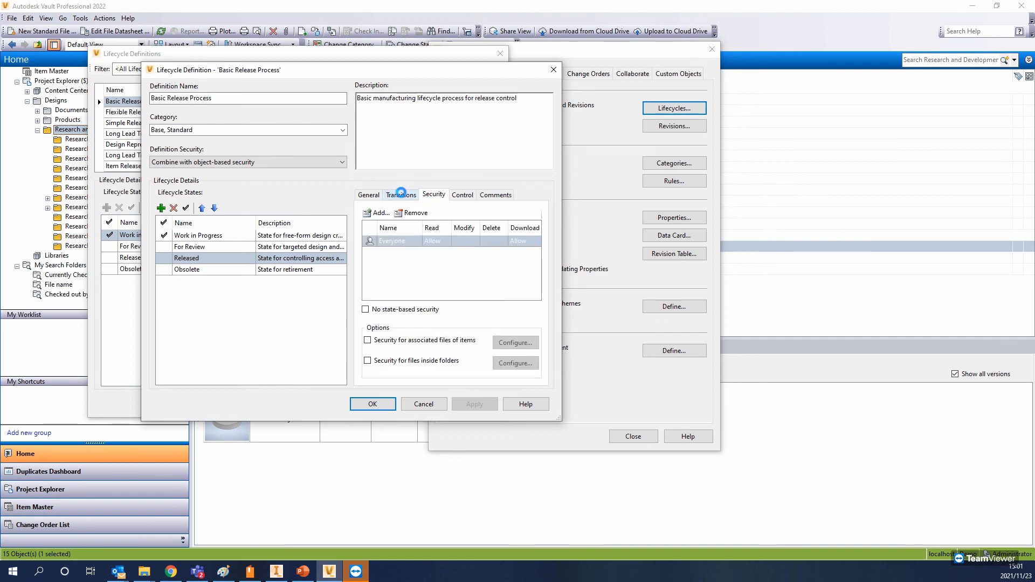
click(400, 193)
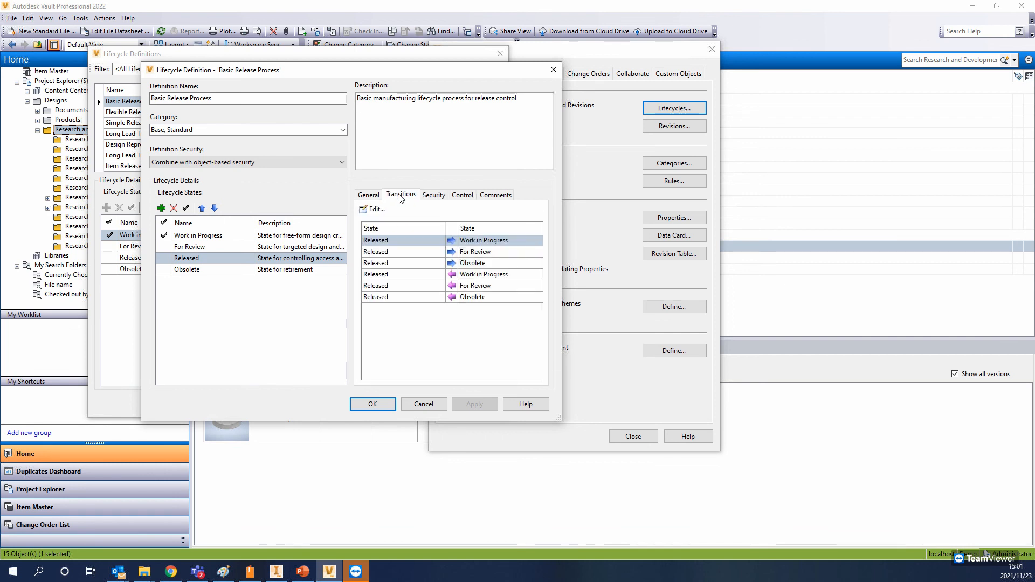
Step: Check the actions available for the Released state and recheck its general, transitions, security and control settings
right_click(207, 255)
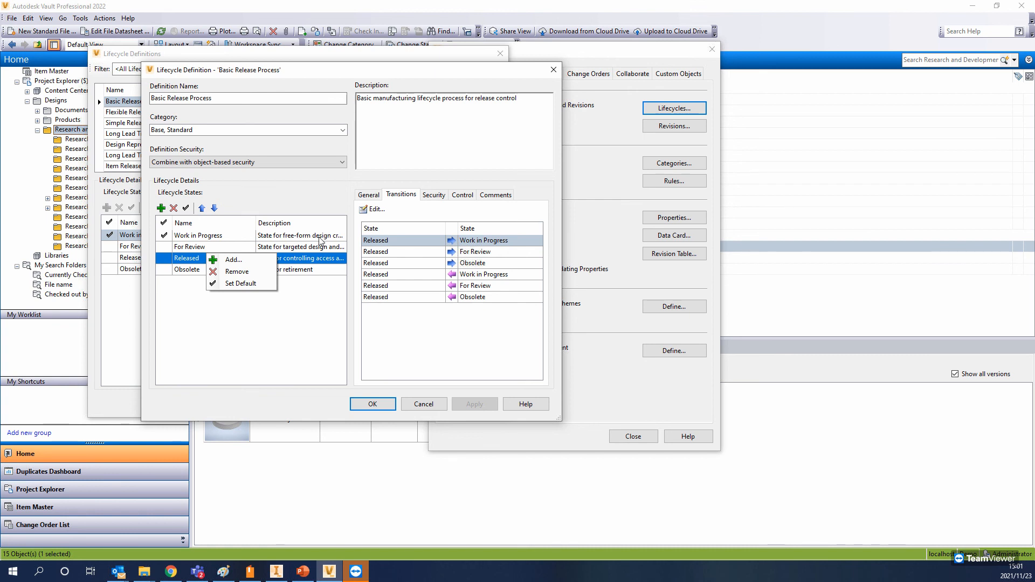
click(374, 198)
click(400, 195)
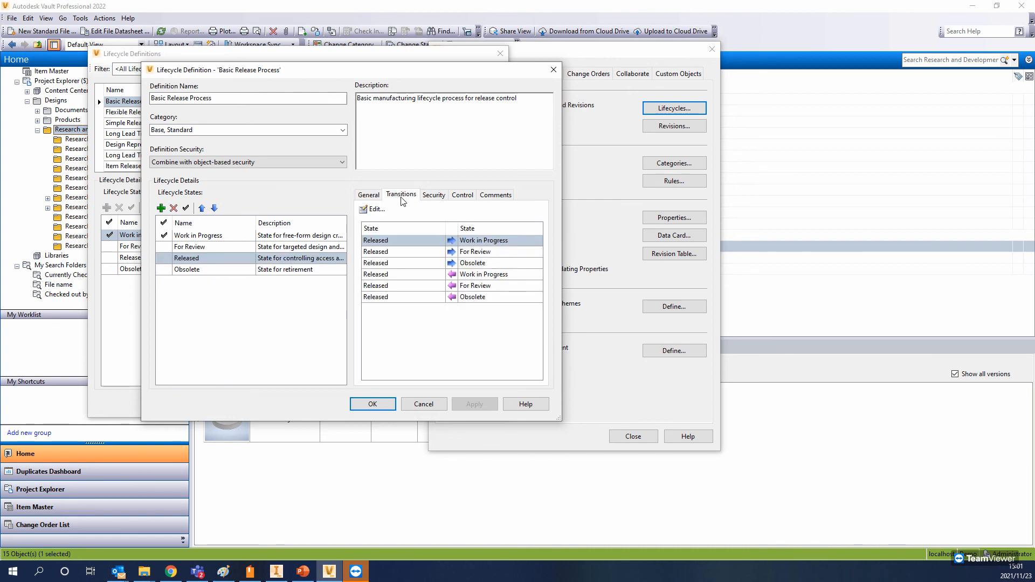
click(436, 197)
click(459, 196)
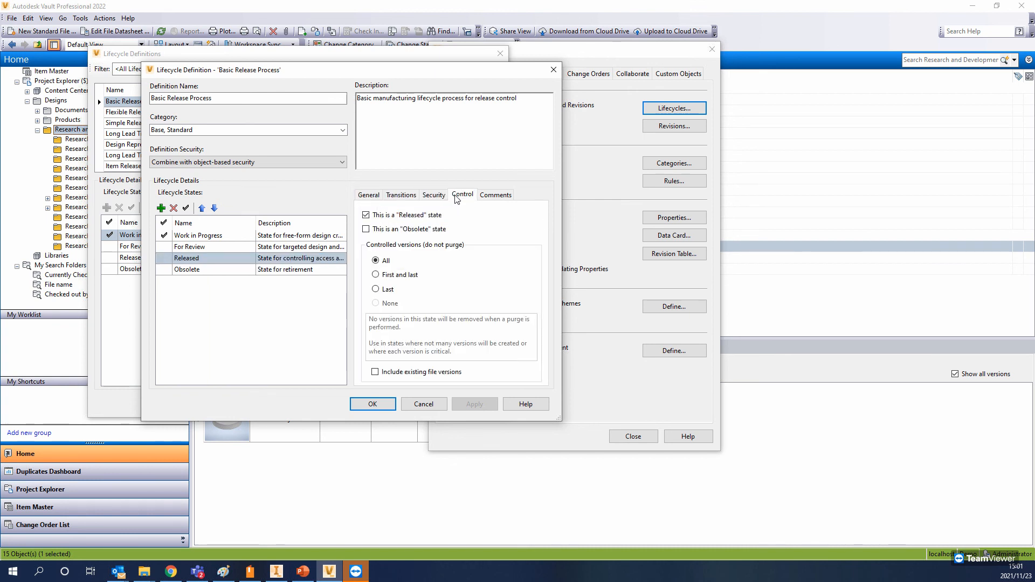
Step: Examine the Released state's "Released to manufacturing" comment, then leave the comment and the Basic Release Process definition without saving changes
click(480, 196)
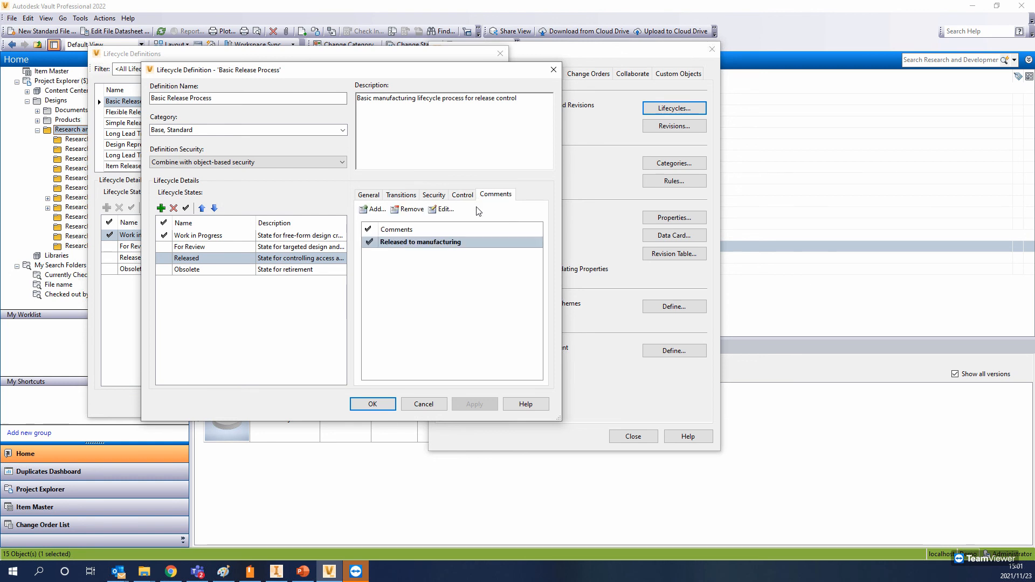
click(442, 209)
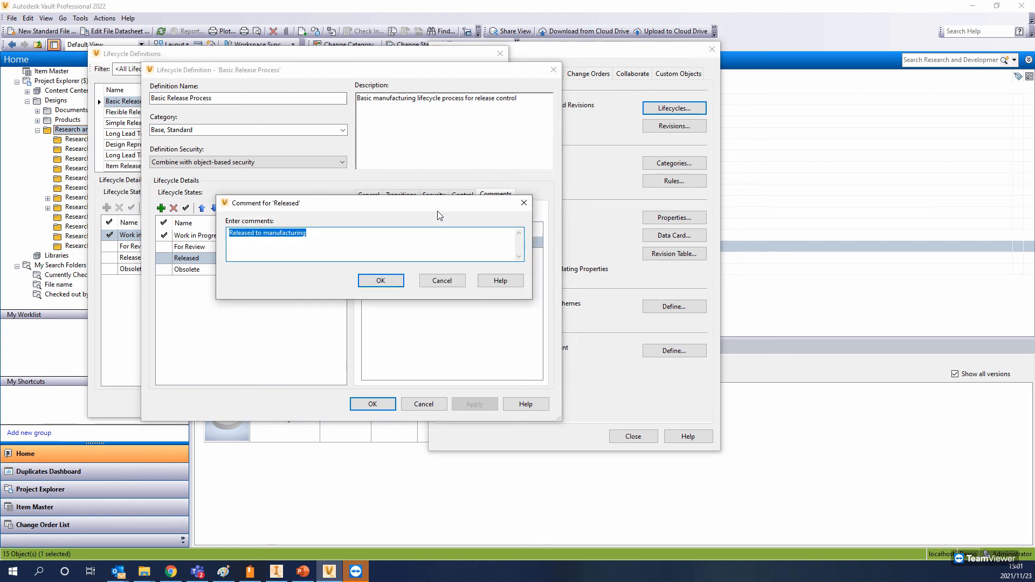
drag(374, 202, 592, 108)
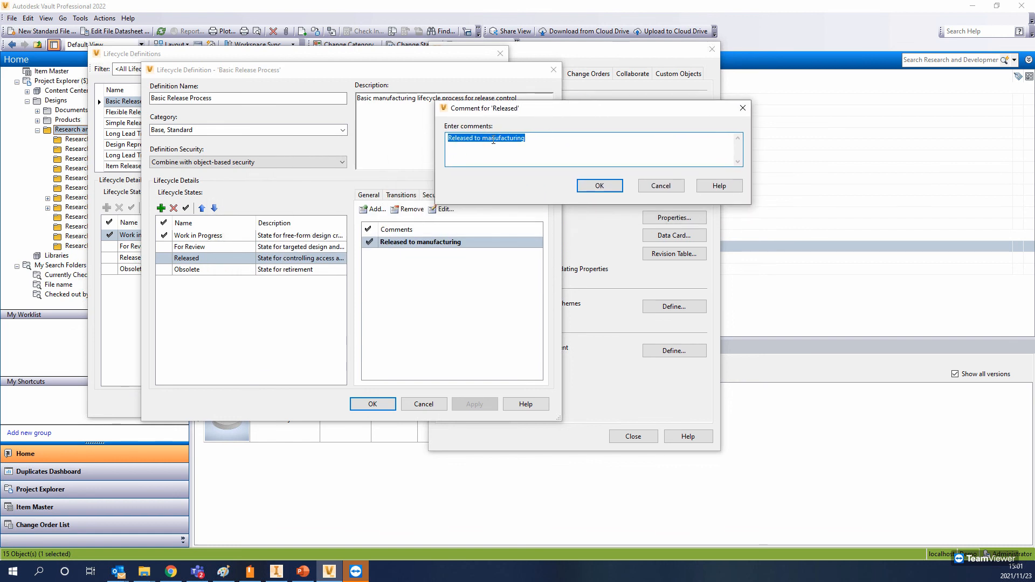
click(449, 137)
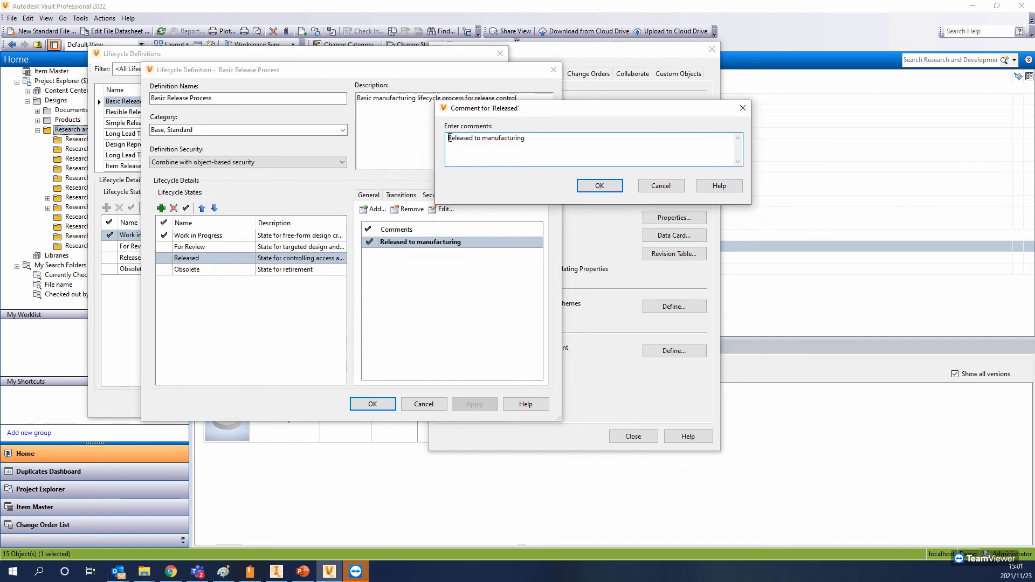
click(661, 185)
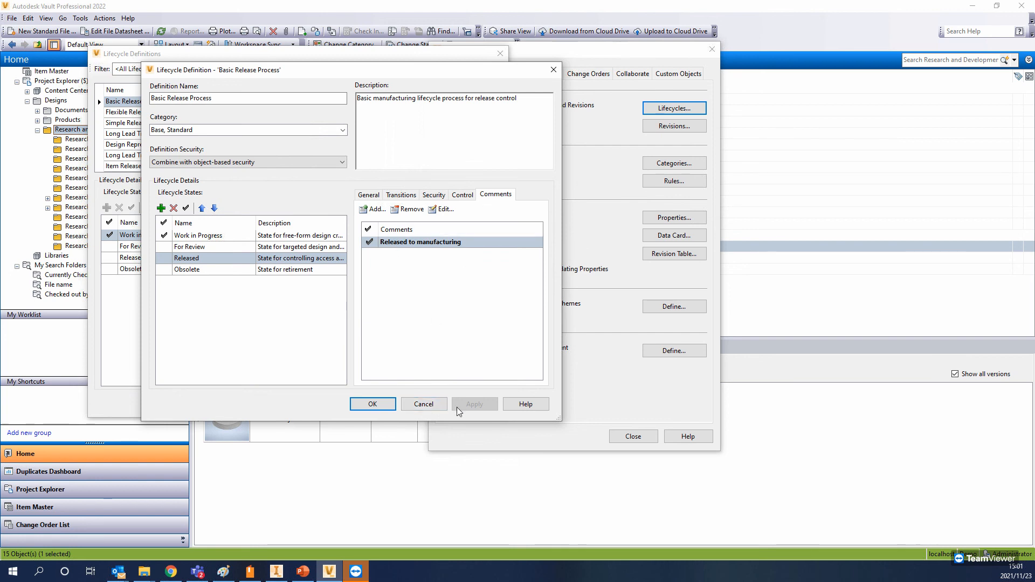
click(430, 409)
click(425, 402)
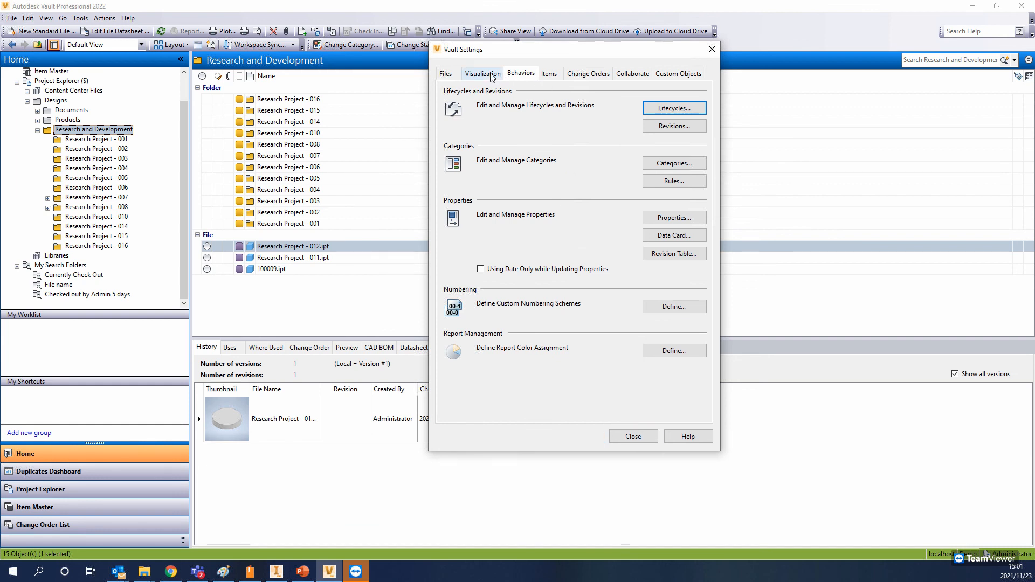
Step: Examine which properties can be used as conditions for the R&D Rule in the file assignment rules, then discard any changes
click(675, 182)
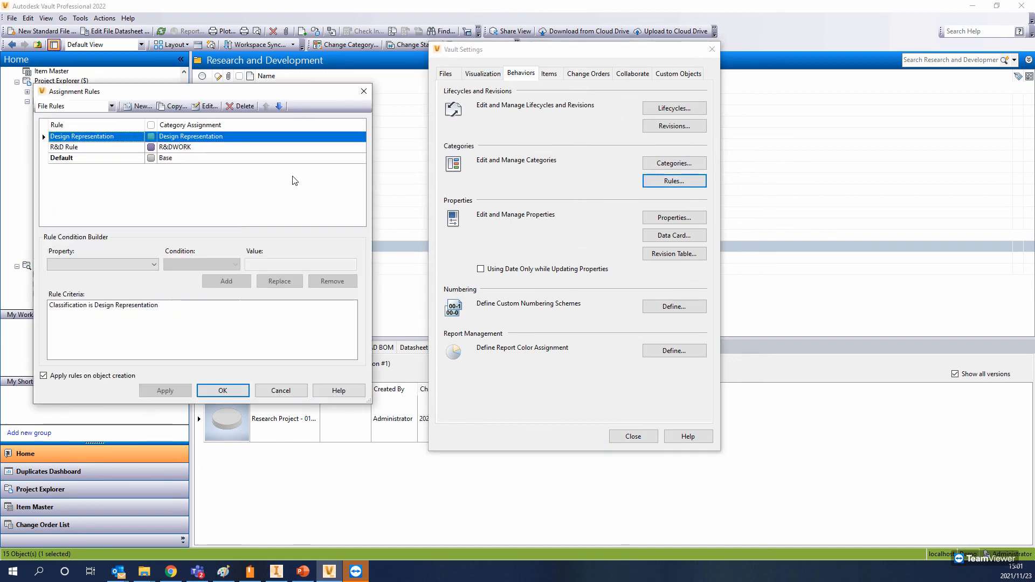
click(121, 149)
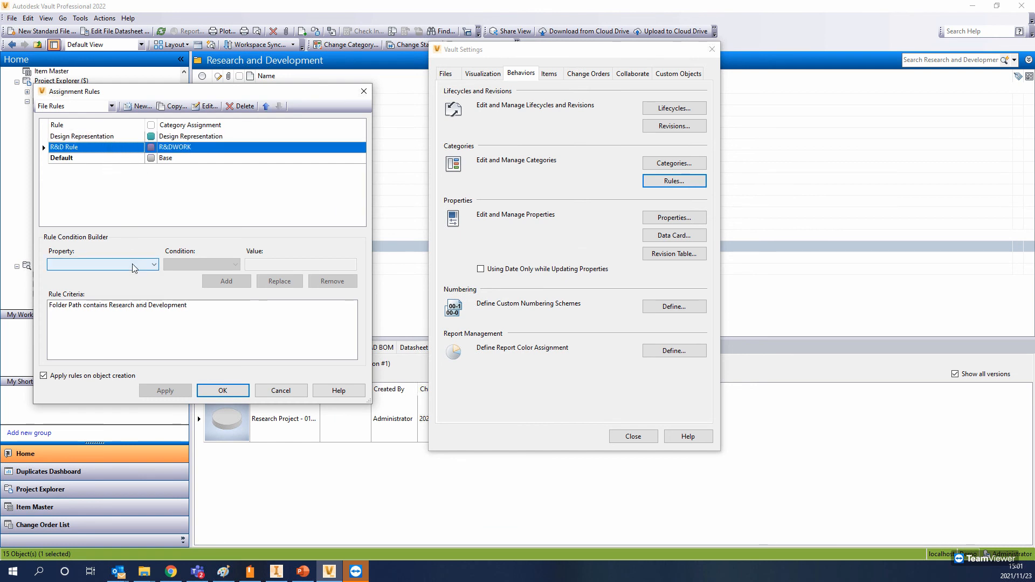
click(154, 264)
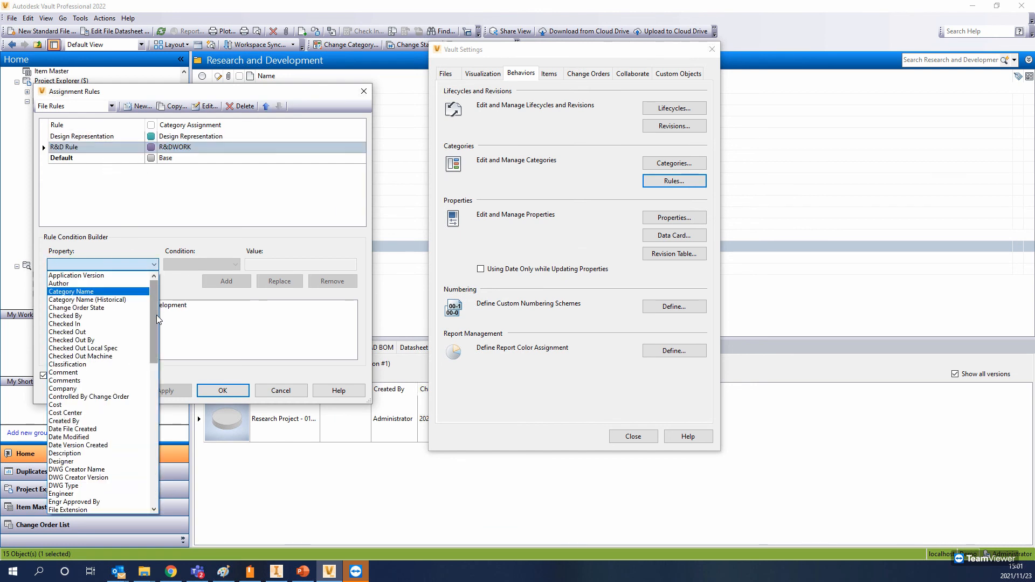
click(81, 372)
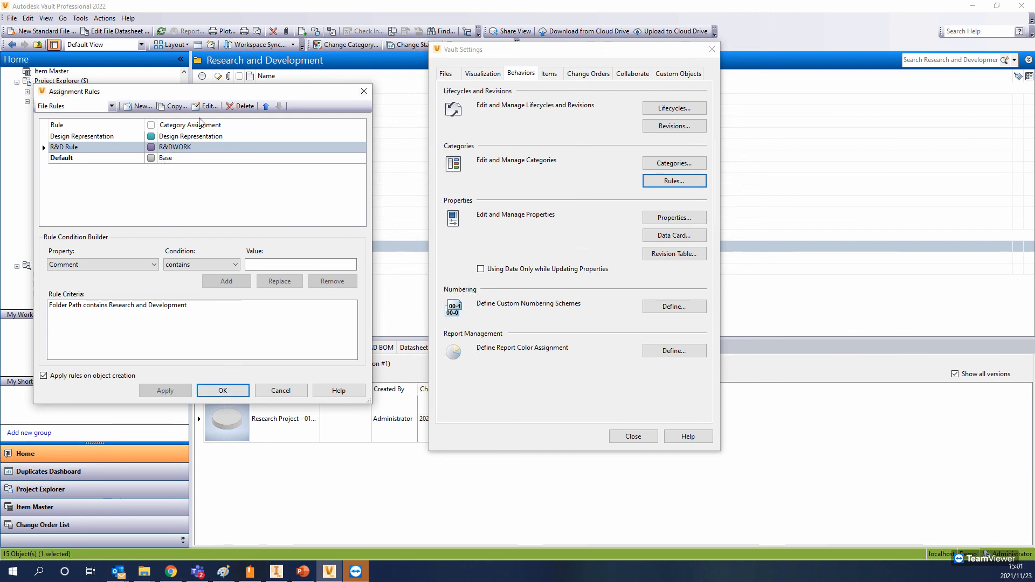
drag(208, 92, 383, 102)
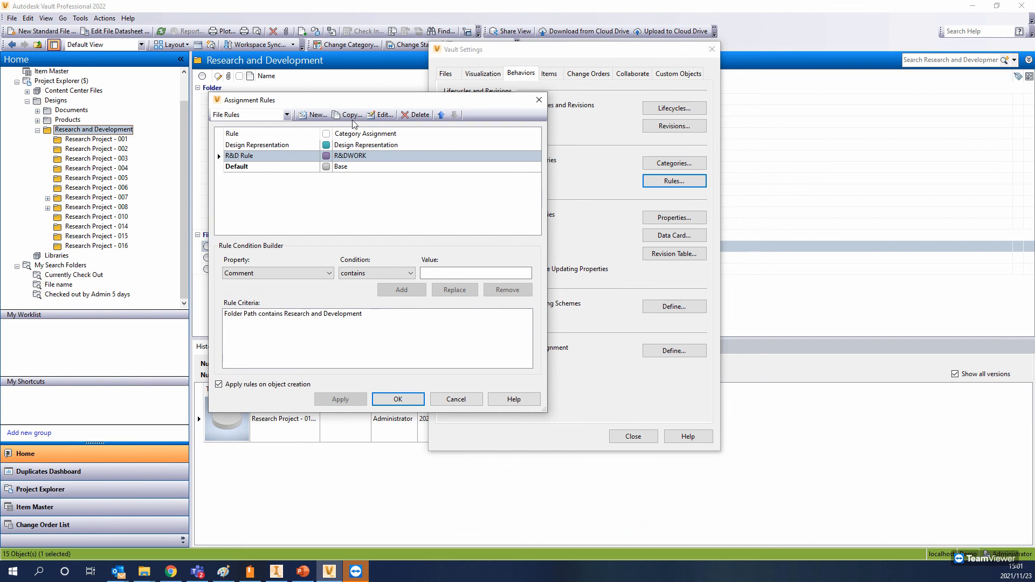
click(274, 274)
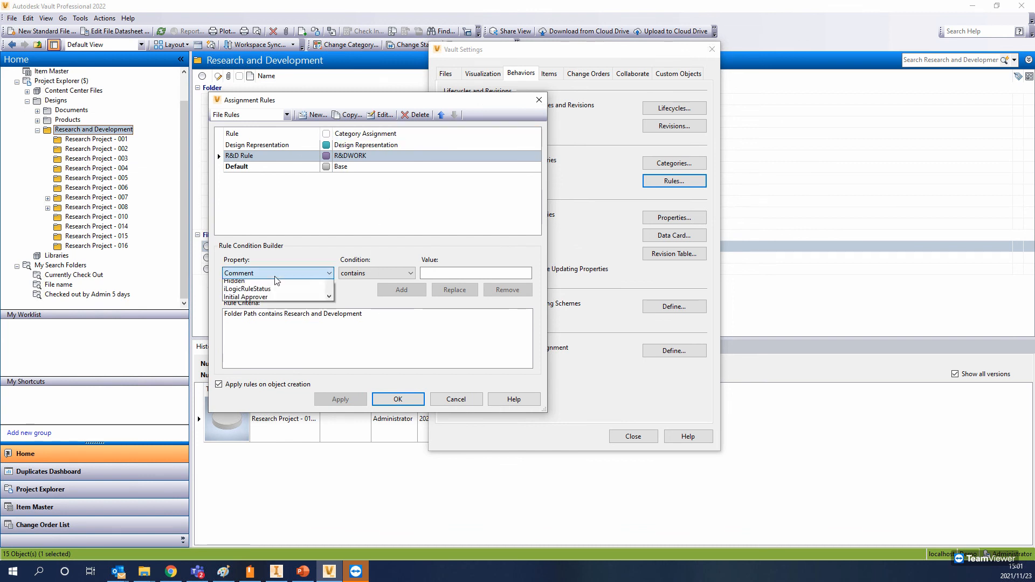
scroll(317, 355, down, 5)
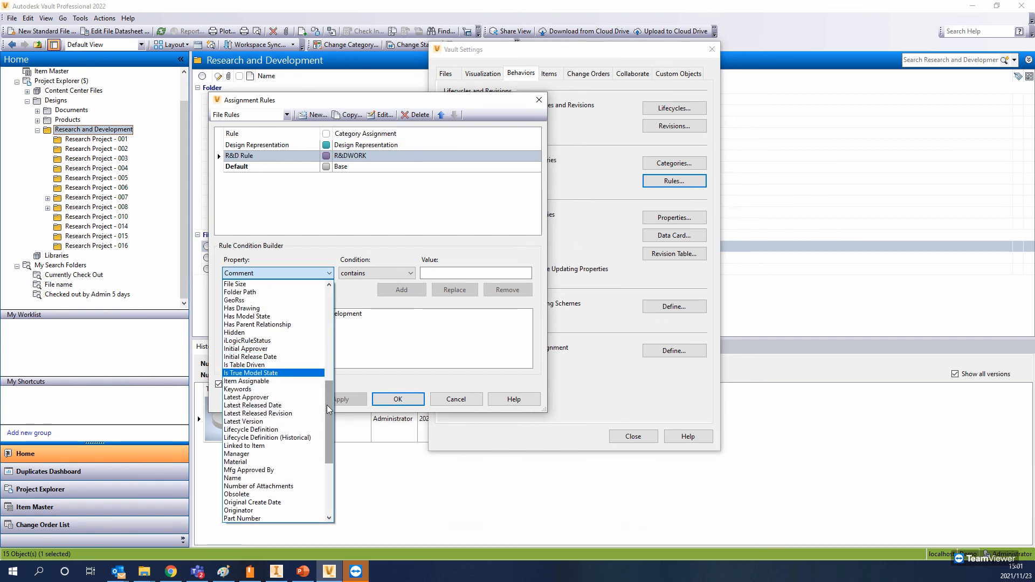
drag(331, 411, 326, 280)
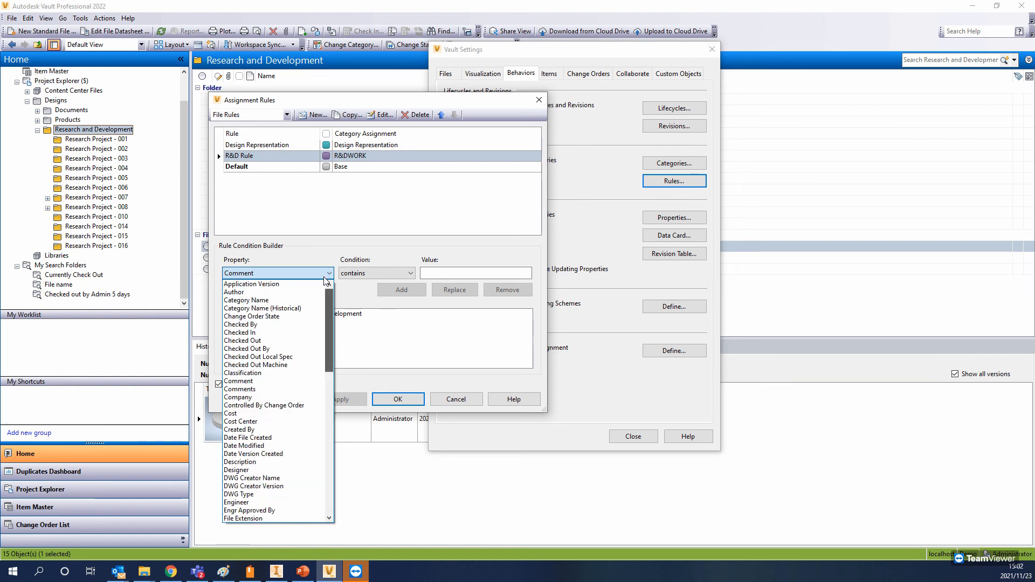
click(444, 401)
click(443, 401)
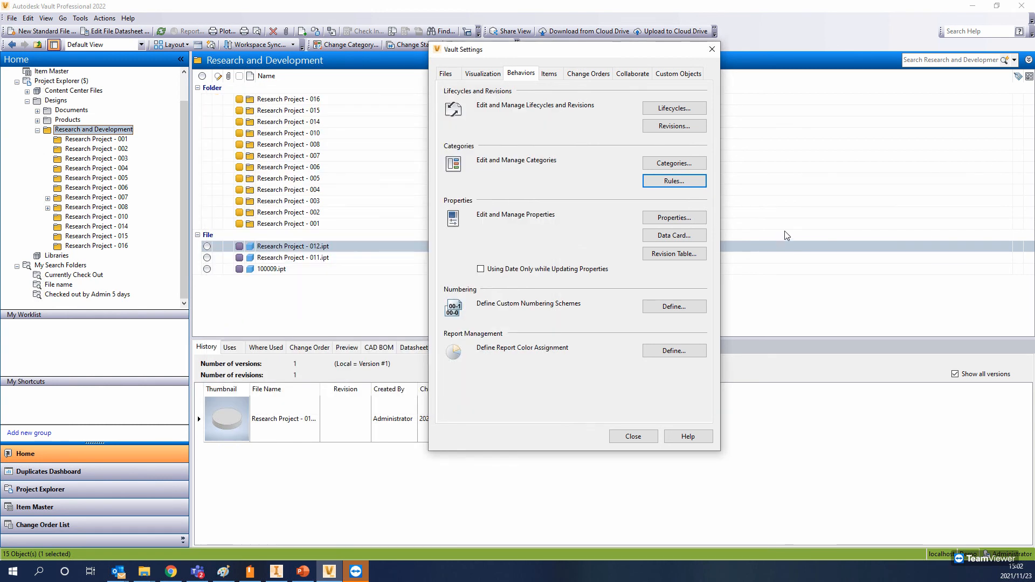
Step: Close the Vault settings and switch to PowerPoint to present the Property Write-backs slide as a slide show
click(647, 436)
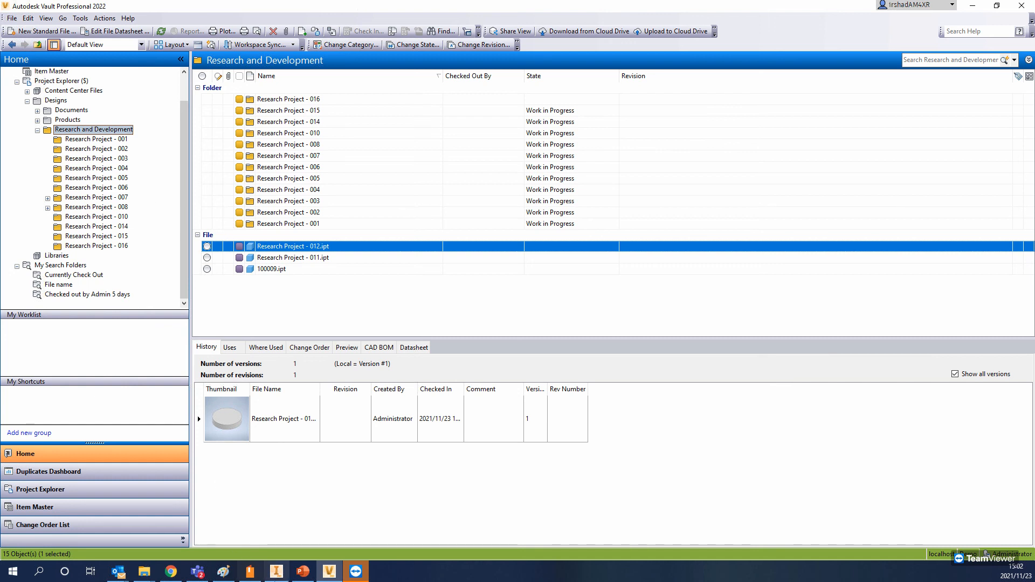
click(302, 574)
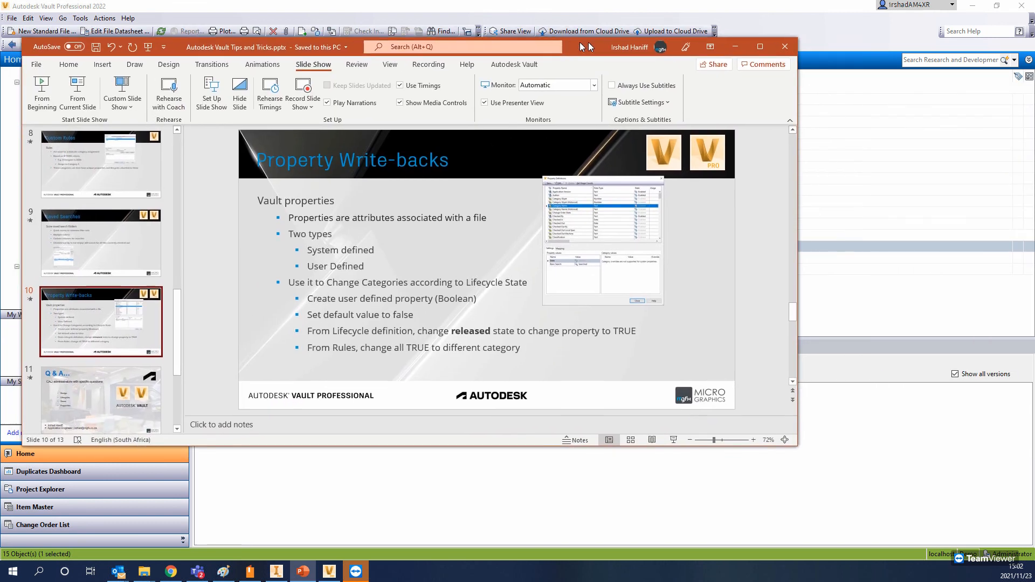
drag(582, 46, 595, 47)
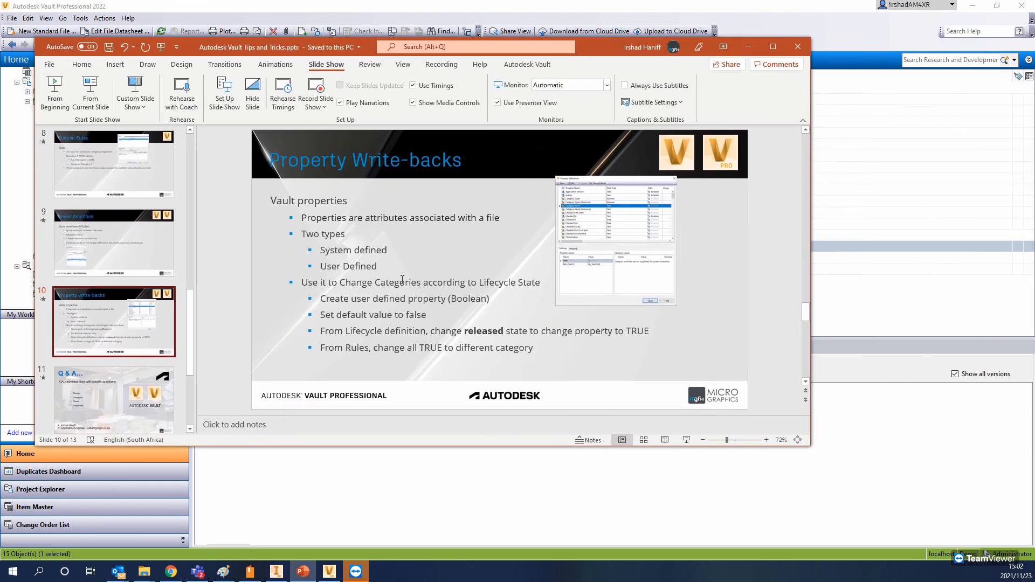
click(91, 92)
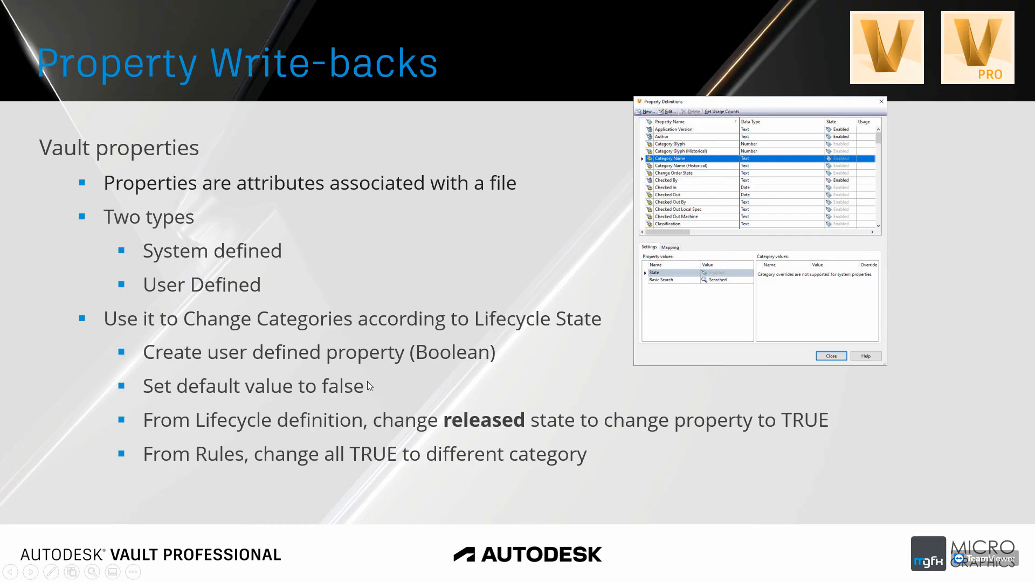
click(367, 380)
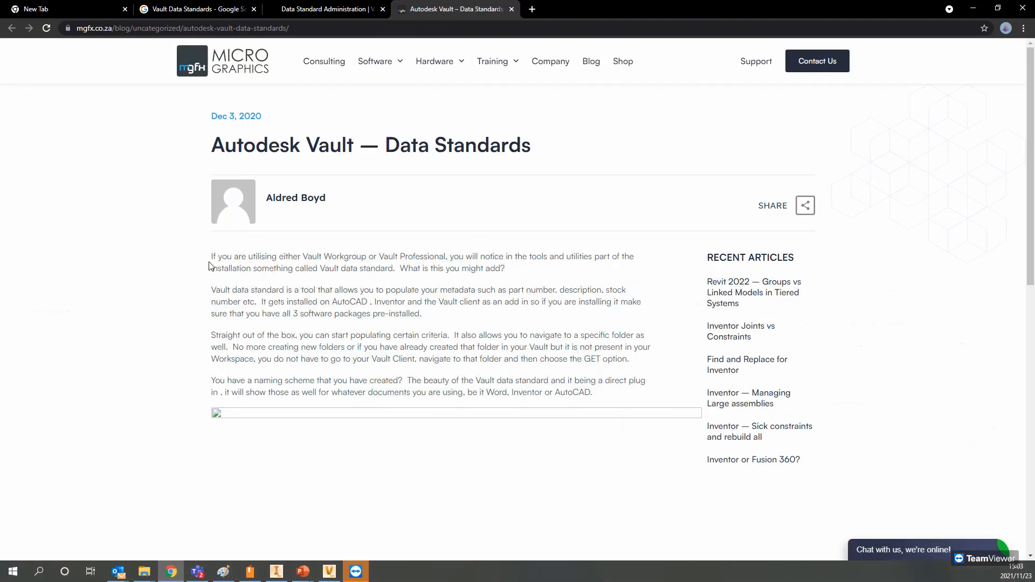
Step: Read the opening sentence of the Autodesk Vault Data Standards blog article, highlighting the part on Vault Workgroup or Vault Professional
drag(213, 258, 451, 262)
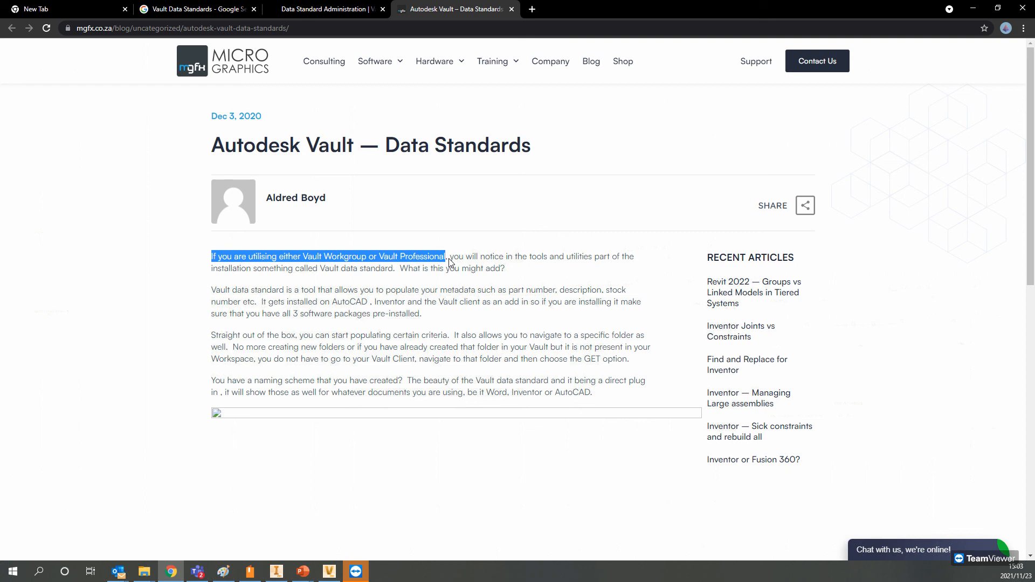
click(451, 261)
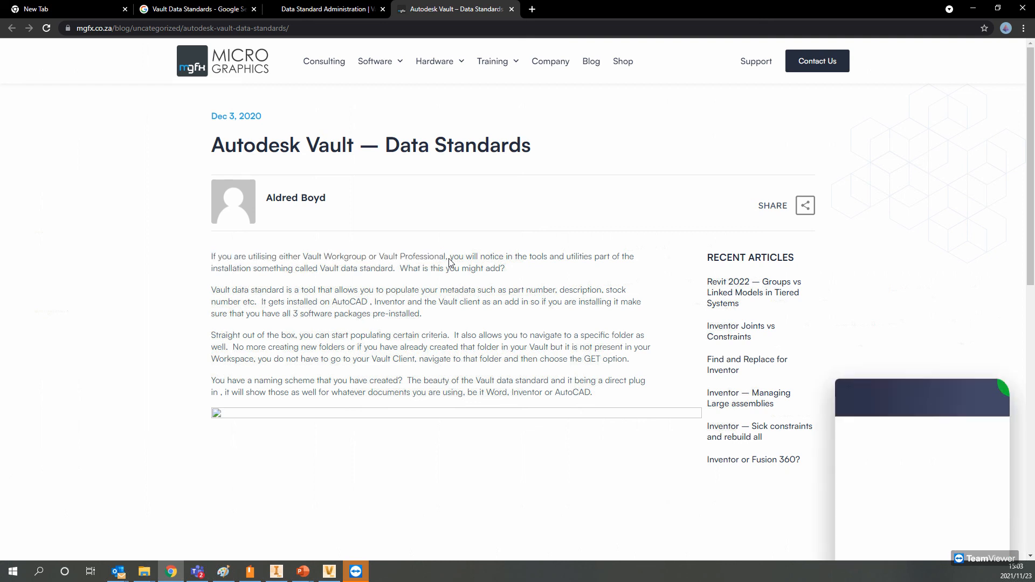